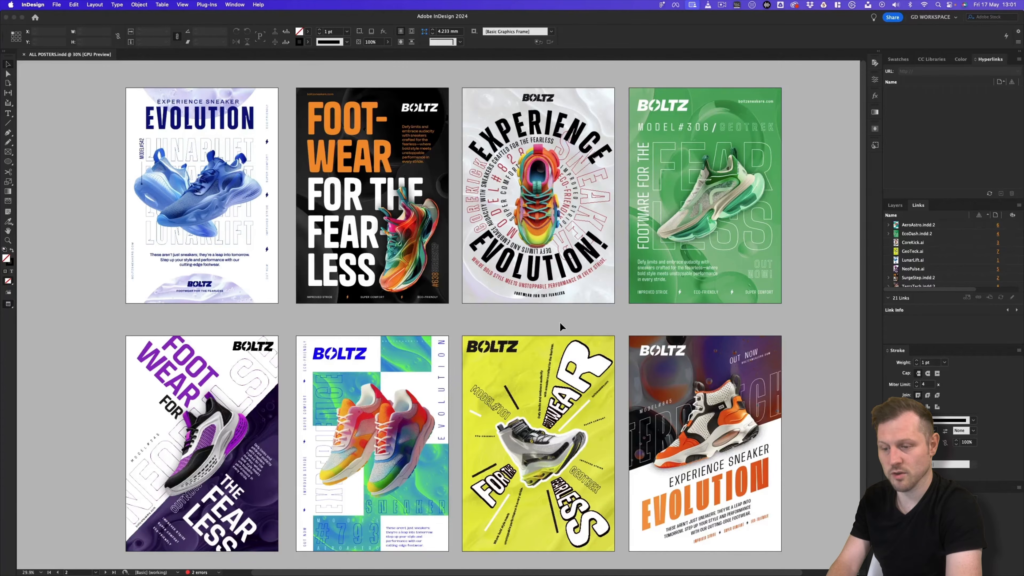
# Step: Open the linked original document of the black and orange FOOTWEAR poster for editing
pyautogui.press('z')
pyautogui.moveTo(339, 207); pyautogui.dragTo(463, 346)
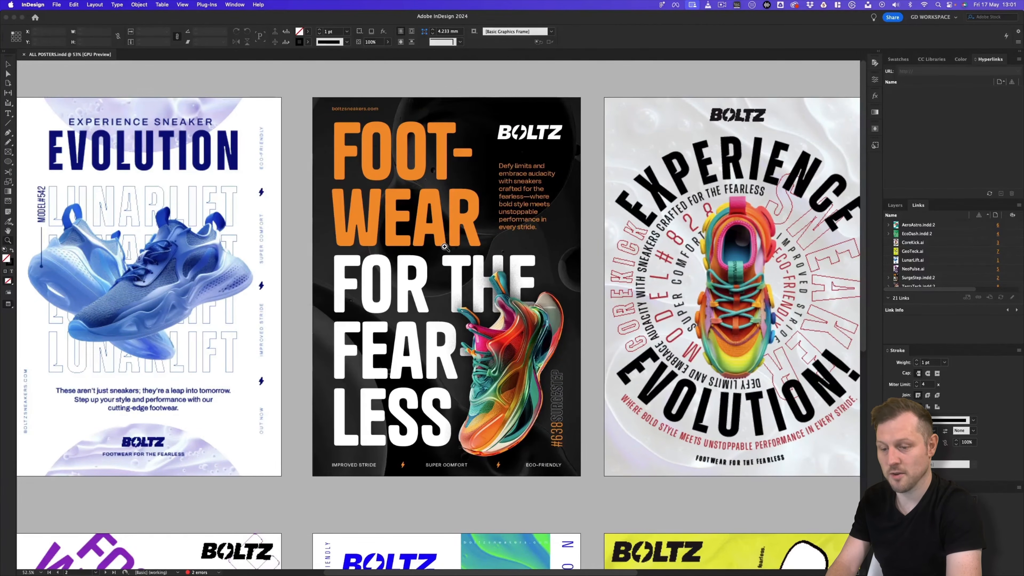
pyautogui.click(7, 64)
pyautogui.click(384, 140)
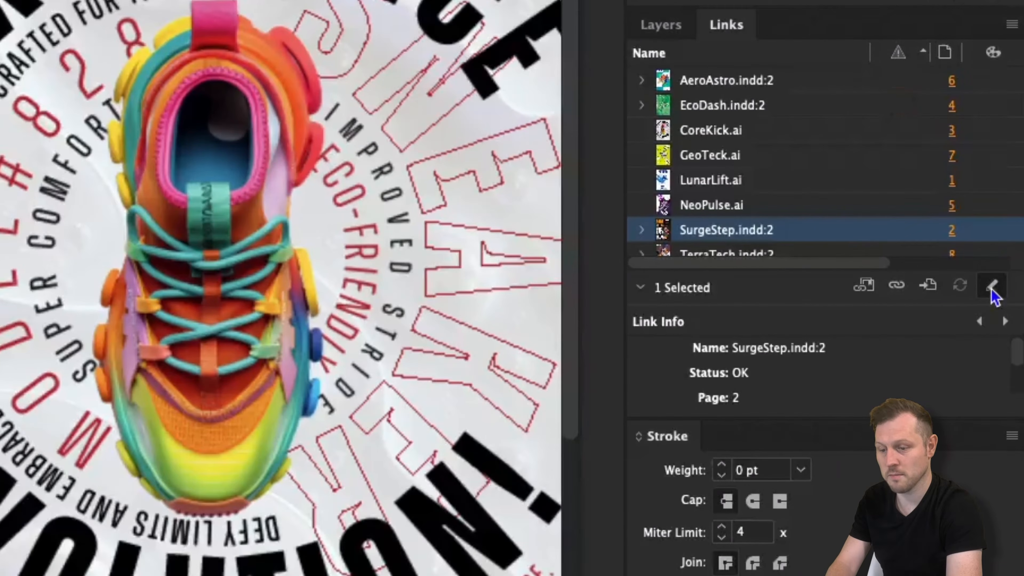
pyautogui.click(992, 287)
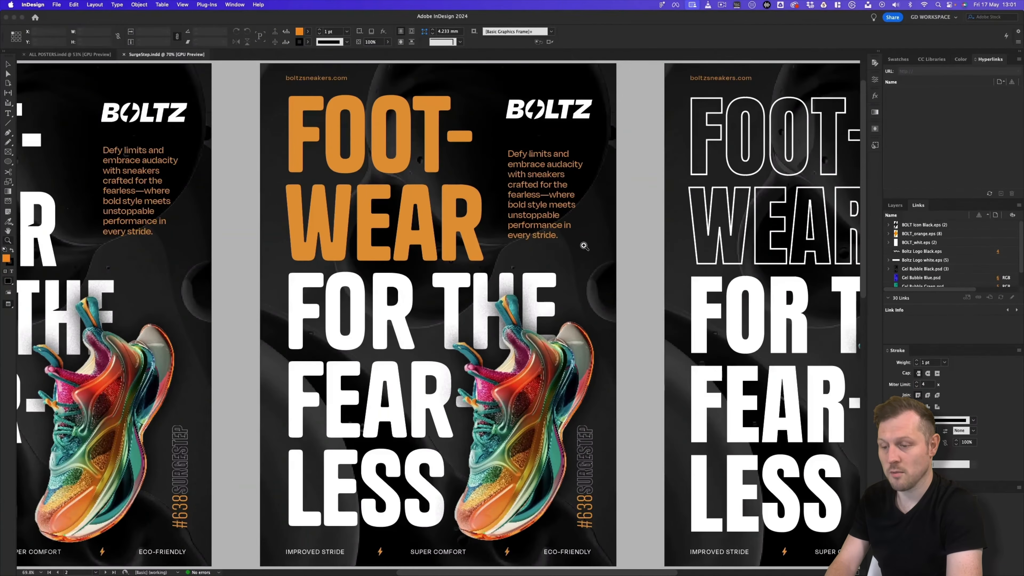
# Step: Compare the eight-poster overview in ALL POSTERS.indd with the colour variations in SurgeStep.indd
pyautogui.moveTo(584, 246); pyautogui.dragTo(560, 278)
pyautogui.click(69, 55)
pyautogui.moveTo(544, 251); pyautogui.dragTo(514, 276)
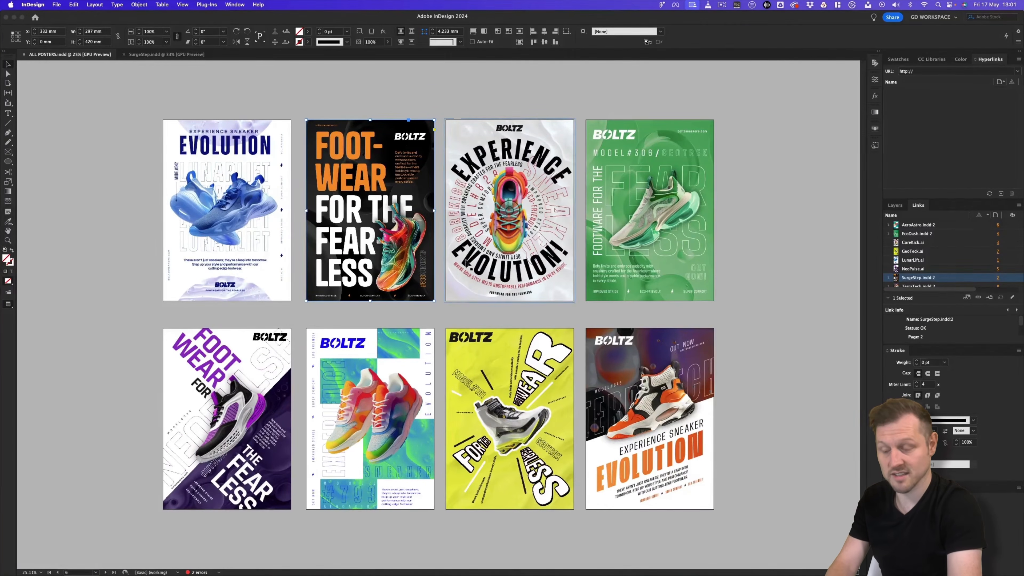
pyautogui.click(158, 56)
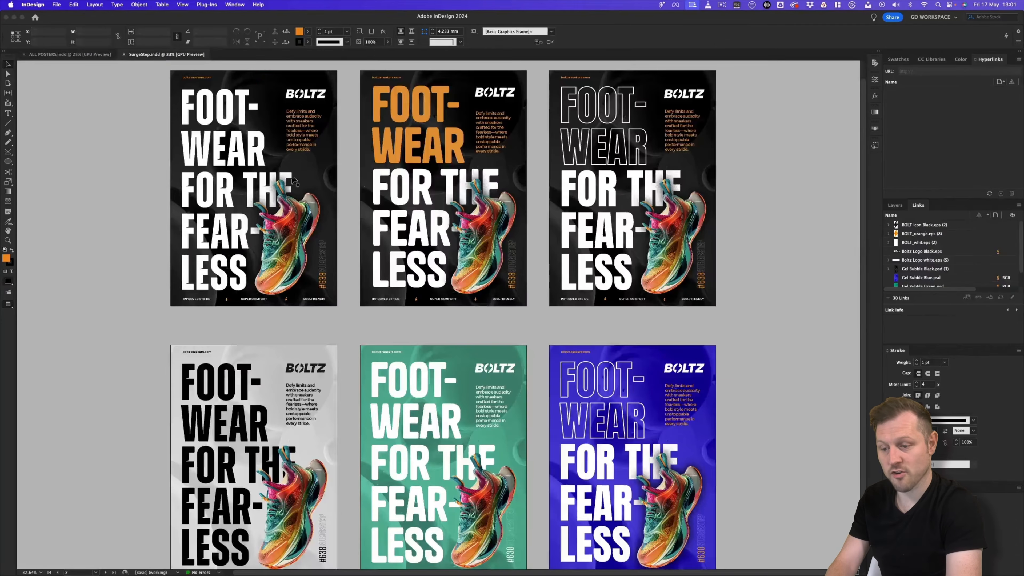
pyautogui.click(69, 55)
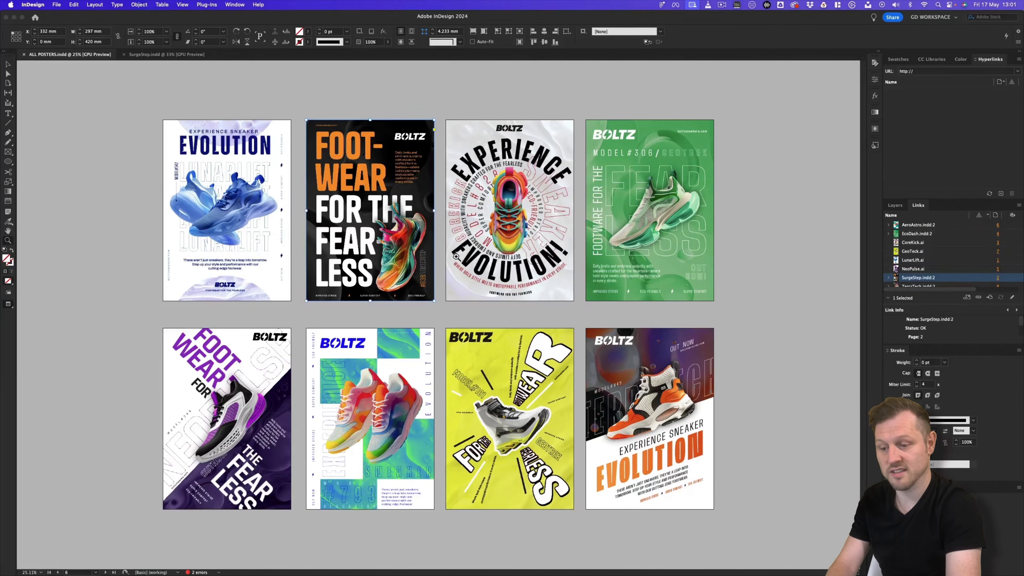
pyautogui.scroll(2, 455, 257)
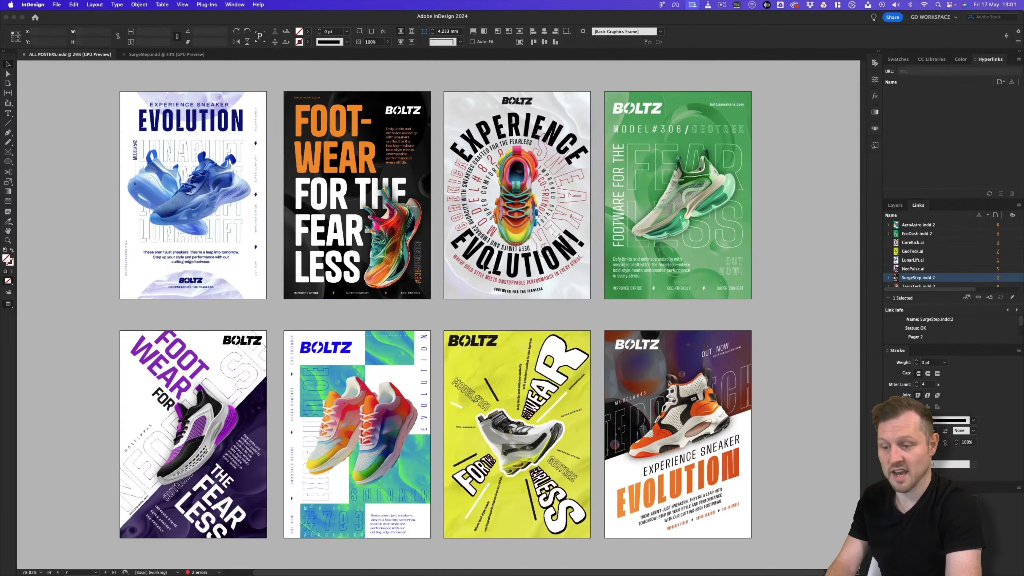
pyautogui.hscroll(-1, 485, 268)
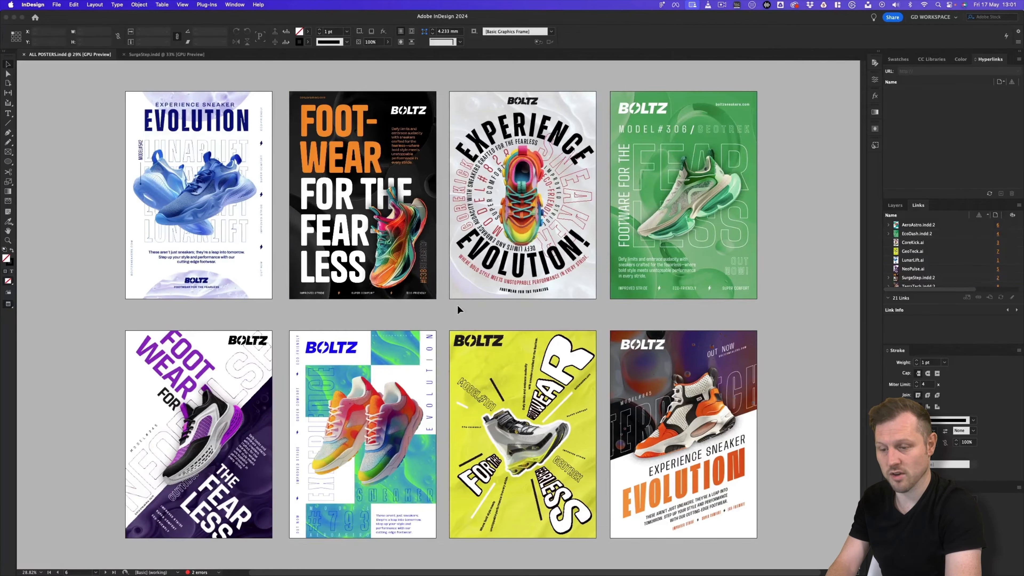
pyautogui.click(148, 55)
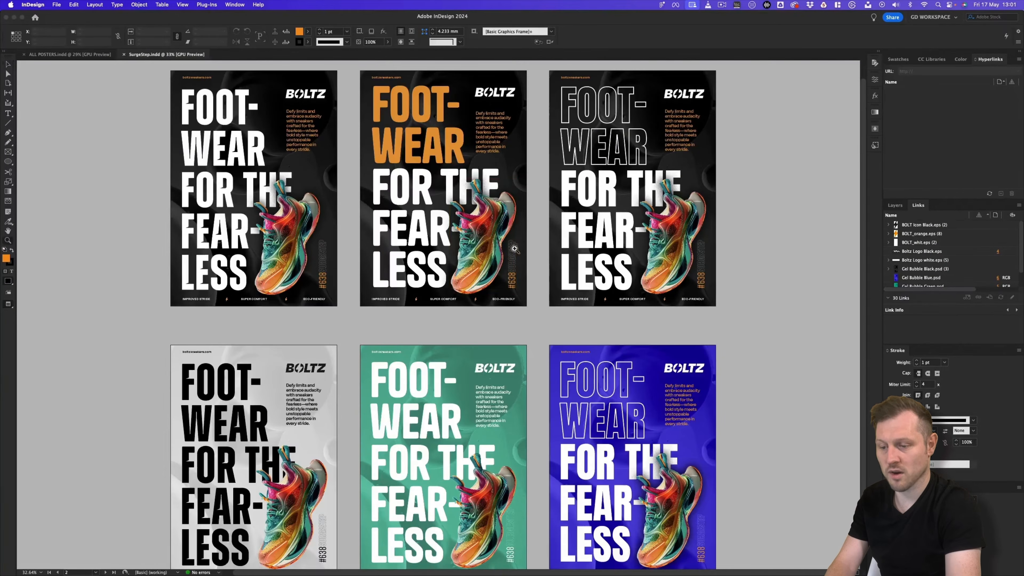
# Step: Toggle between preview and normal mode to examine the grid and guides behind the SurgeStep poster layouts
pyautogui.scroll(-1, 514, 242)
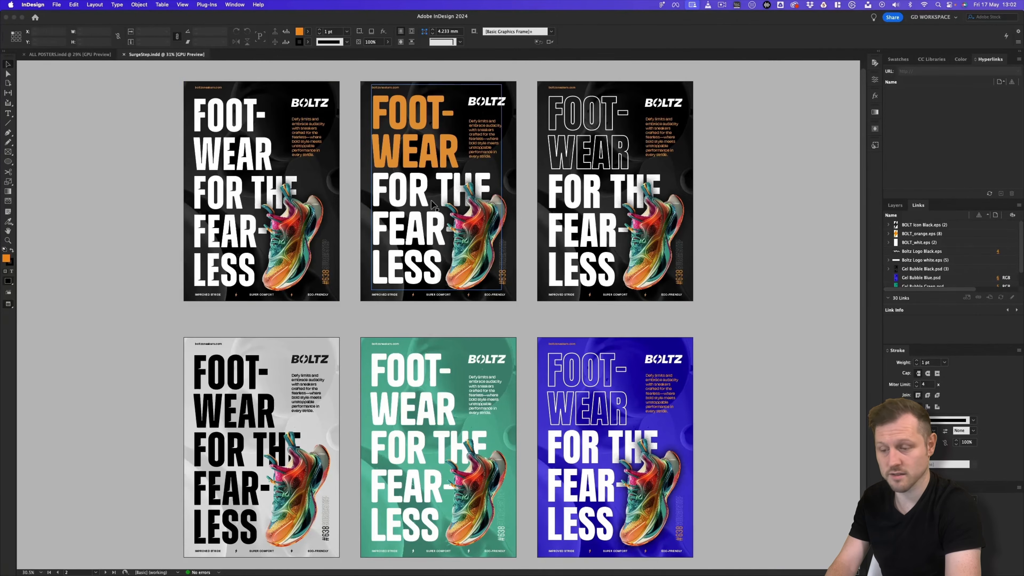
pyautogui.click(404, 180)
pyautogui.scroll(2, 460, 143)
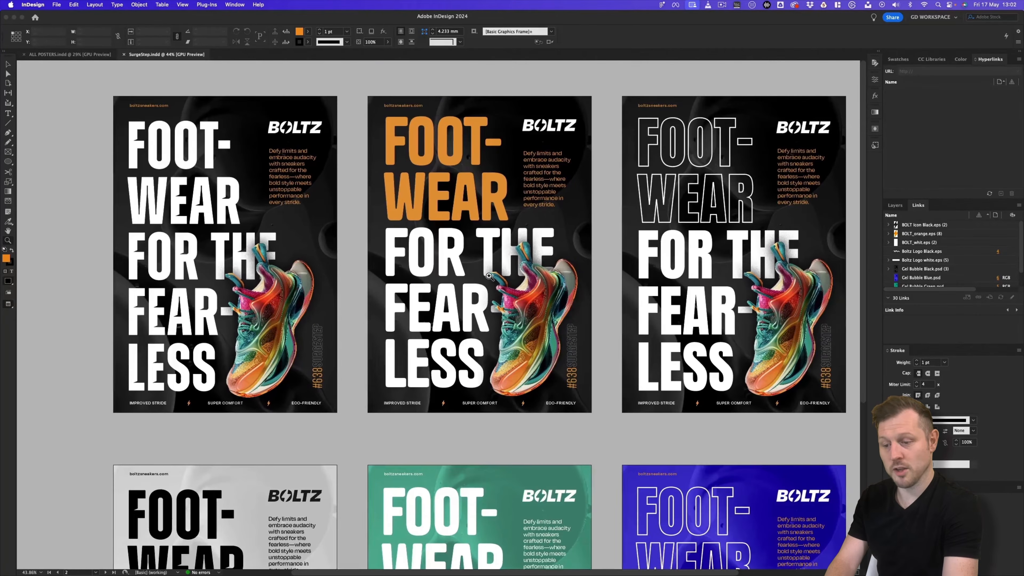
pyautogui.press('w')
pyautogui.click(482, 274)
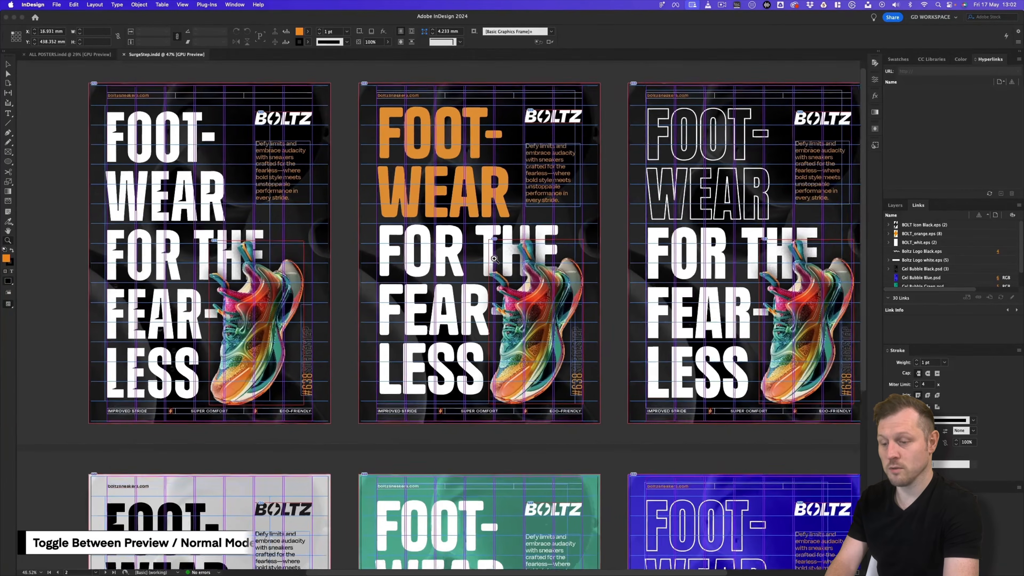
pyautogui.press('w')
pyautogui.press('w')
pyautogui.press('v')
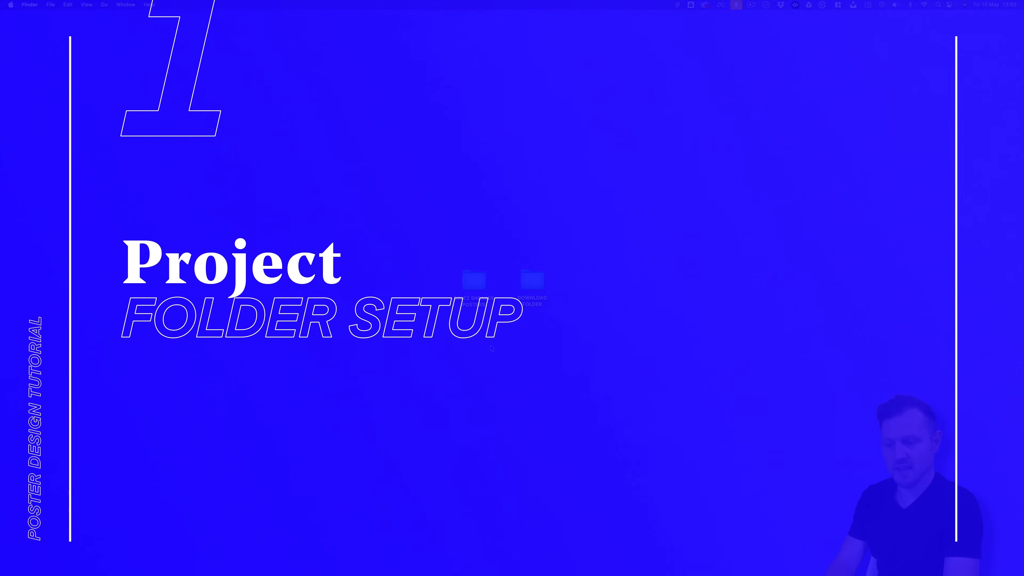
pyautogui.click(473, 283)
pyautogui.click(463, 333)
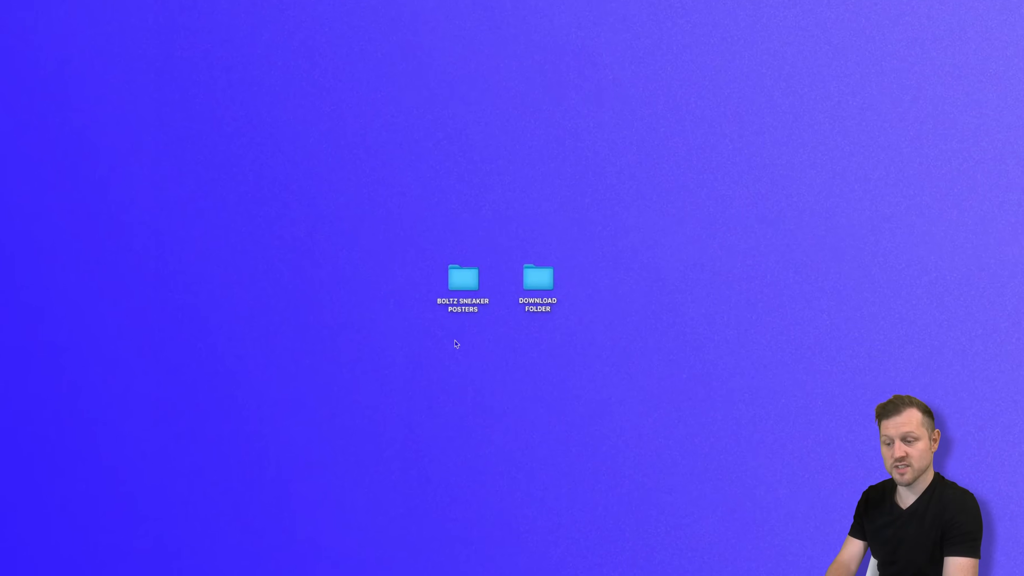
pyautogui.click(455, 274)
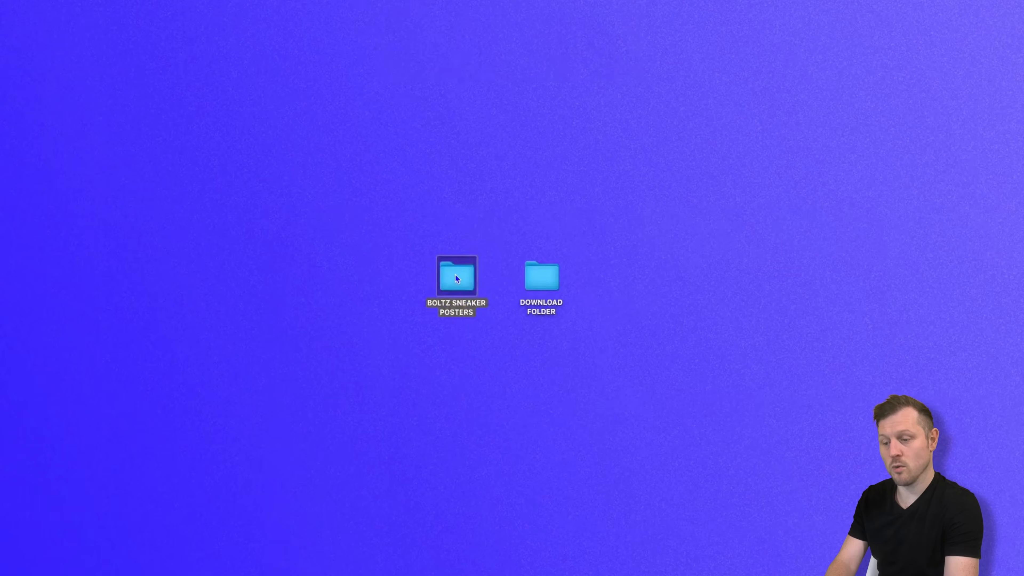
pyautogui.click(456, 388)
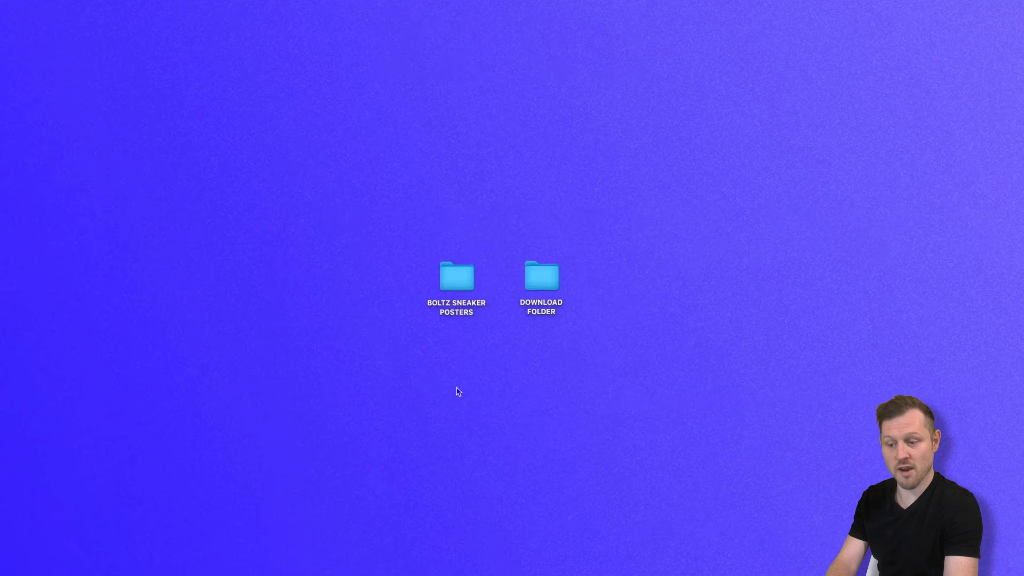
# Step: Examine the subfolders of 8 - Blank Project Folder inside DOWNLOAD FOLDER's 1 - DESIGN PROCESS FILES, and close the window
pyautogui.click(540, 302)
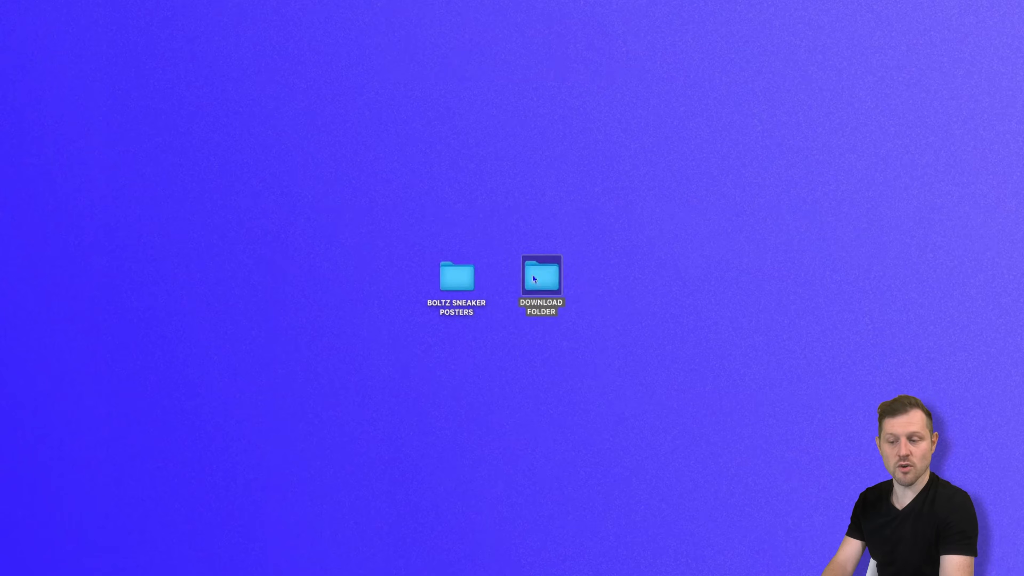
pyautogui.doubleClick(547, 281)
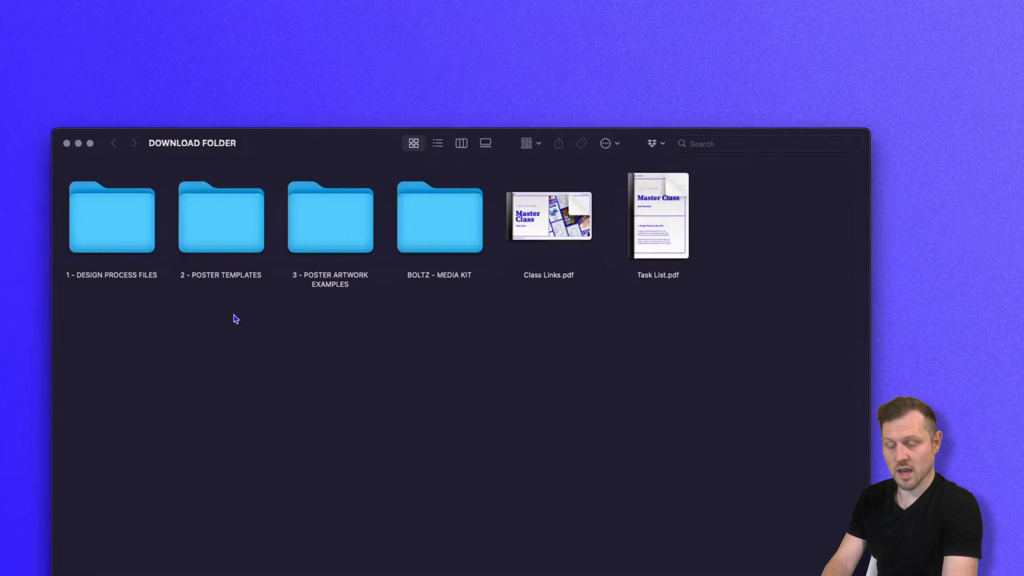
pyautogui.click(132, 162)
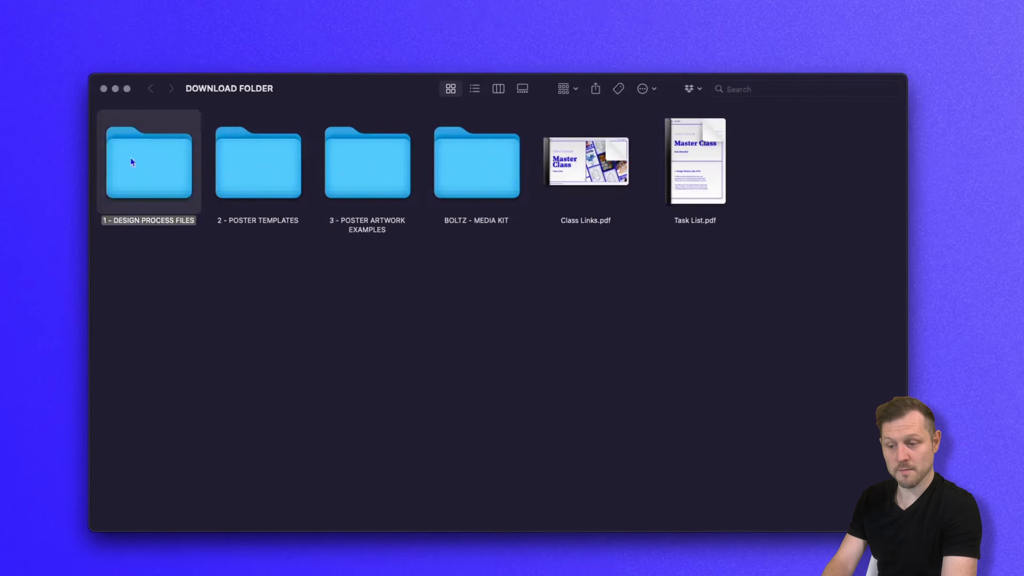
pyautogui.doubleClick(148, 164)
pyautogui.click(137, 323)
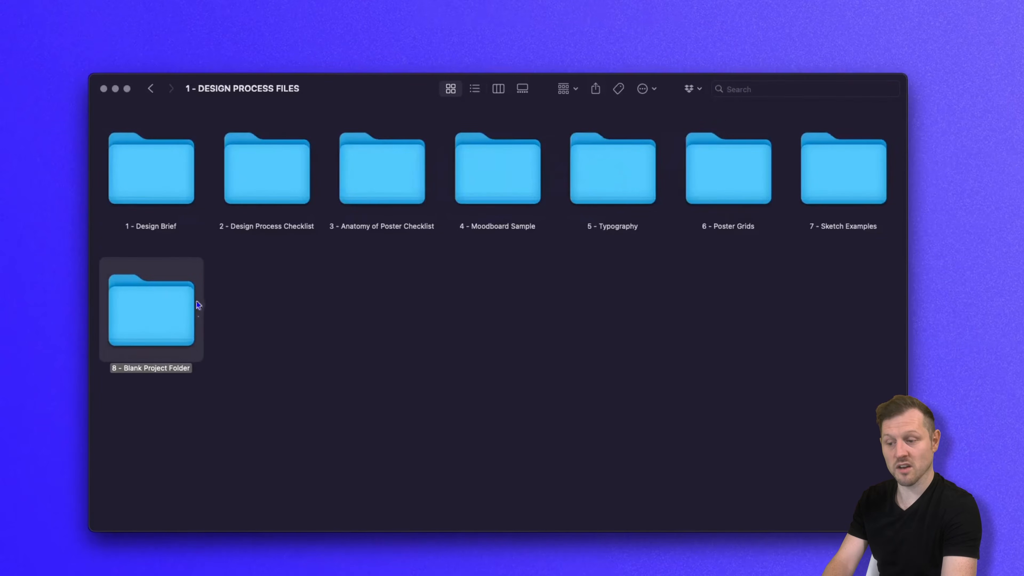
pyautogui.doubleClick(154, 310)
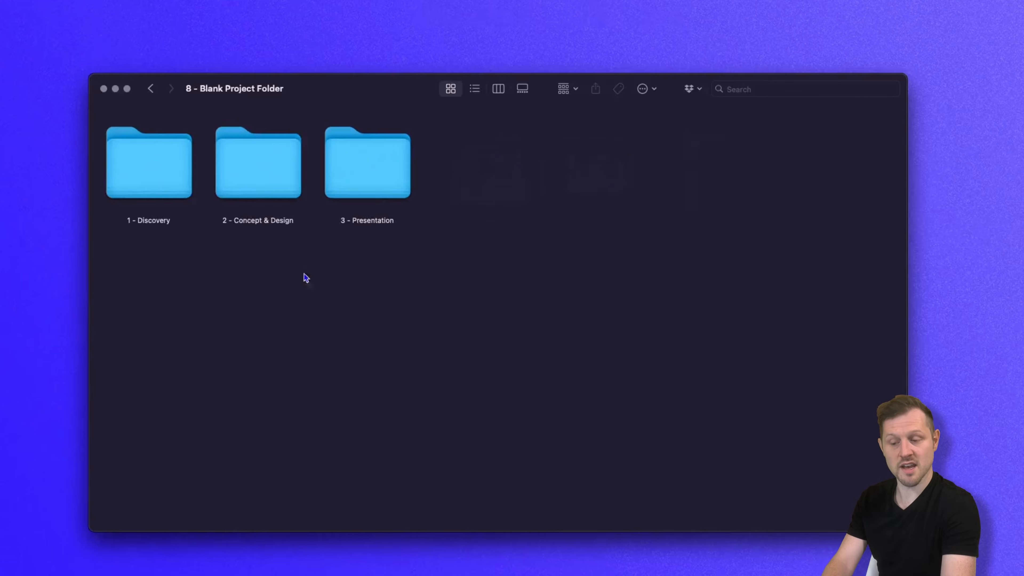
pyautogui.click(151, 89)
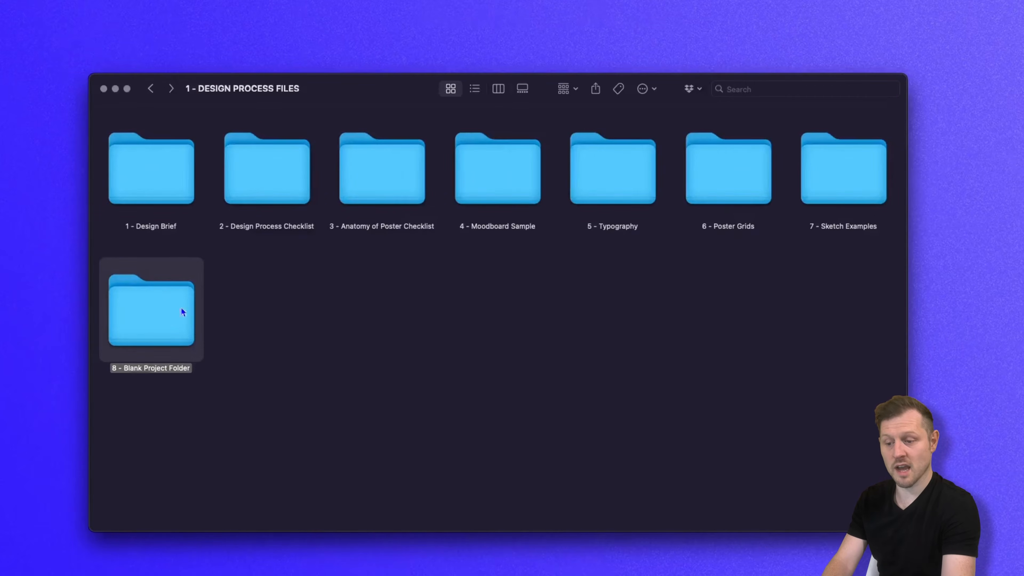
pyautogui.click(103, 88)
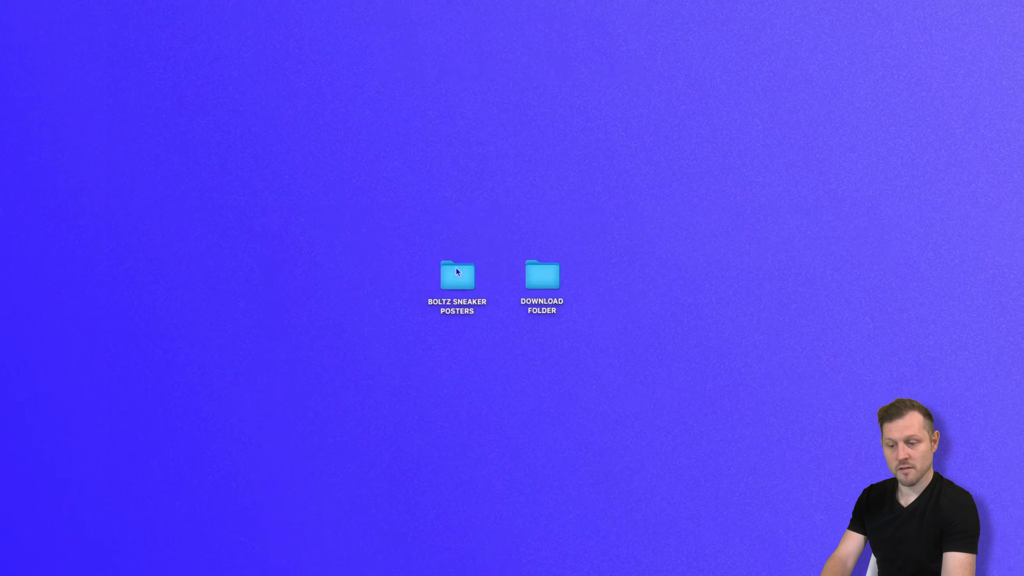
pyautogui.moveTo(456, 270)
pyautogui.mouseDown()
pyautogui.moveTo(386, 266)
pyautogui.moveTo(403, 236)
pyautogui.moveTo(438, 270)
pyautogui.moveTo(456, 270)
pyautogui.mouseUp()
pyautogui.click(457, 242)
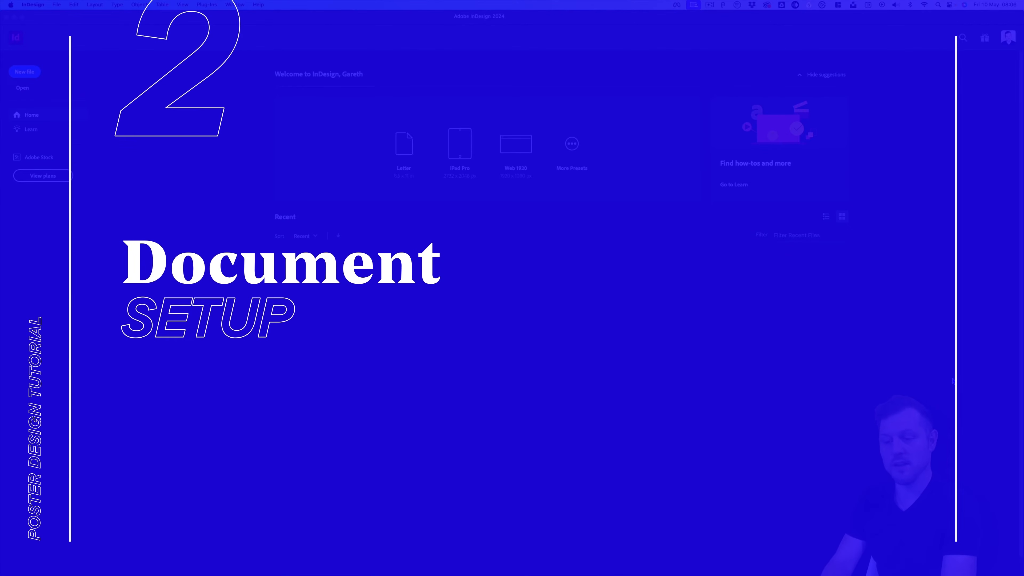
# Step: Switch to InDesign and start a new document based on the A3 print preset
pyautogui.click(56, 5)
pyautogui.moveTo(101, 17)
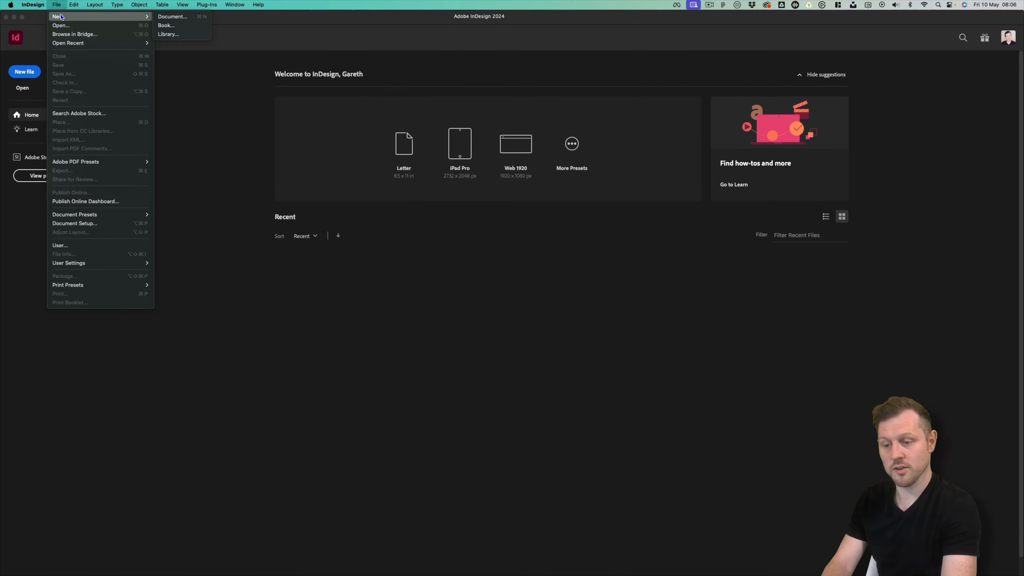
pyautogui.click(166, 19)
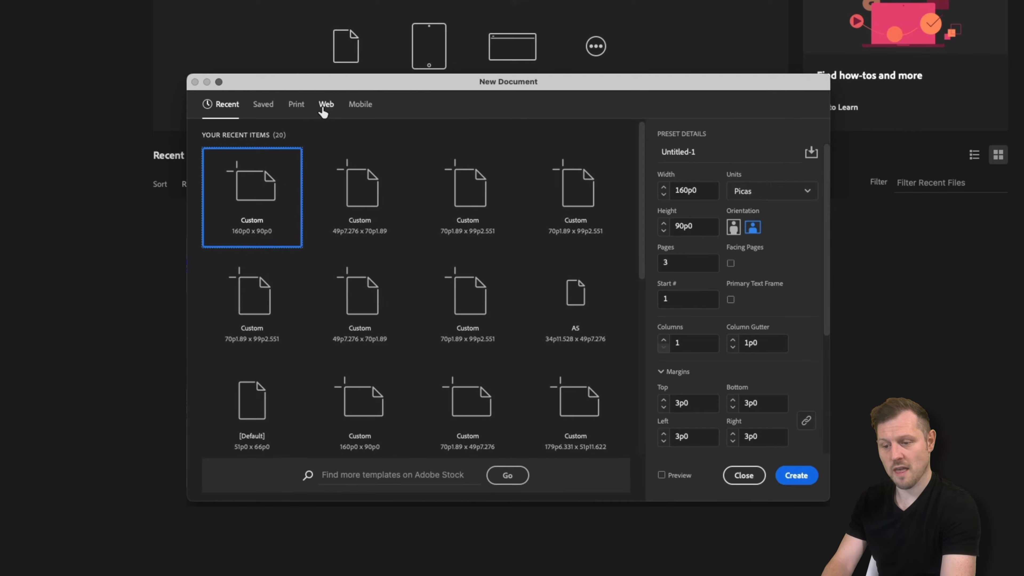
pyautogui.click(298, 105)
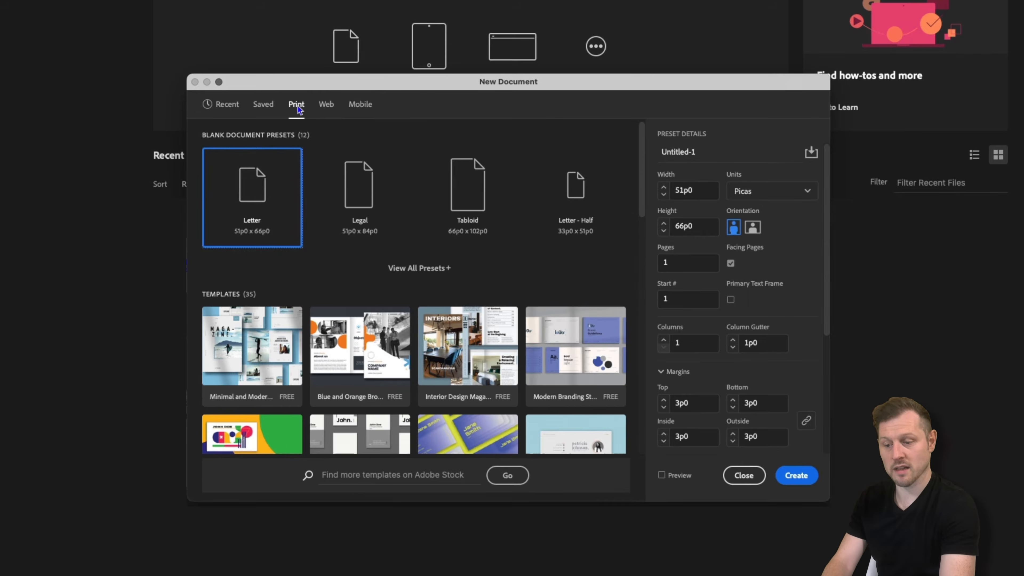
pyautogui.click(396, 268)
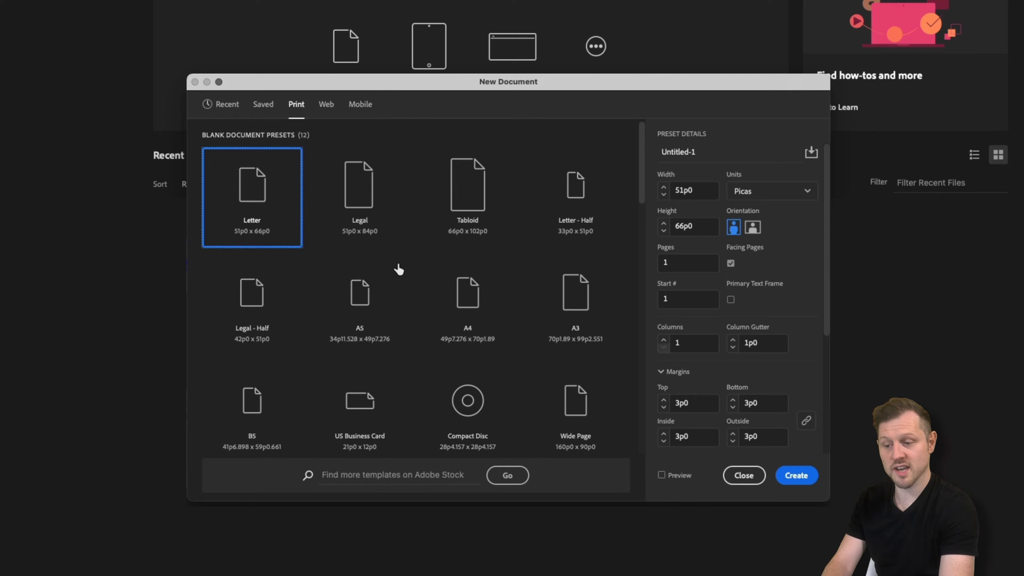
pyautogui.click(550, 299)
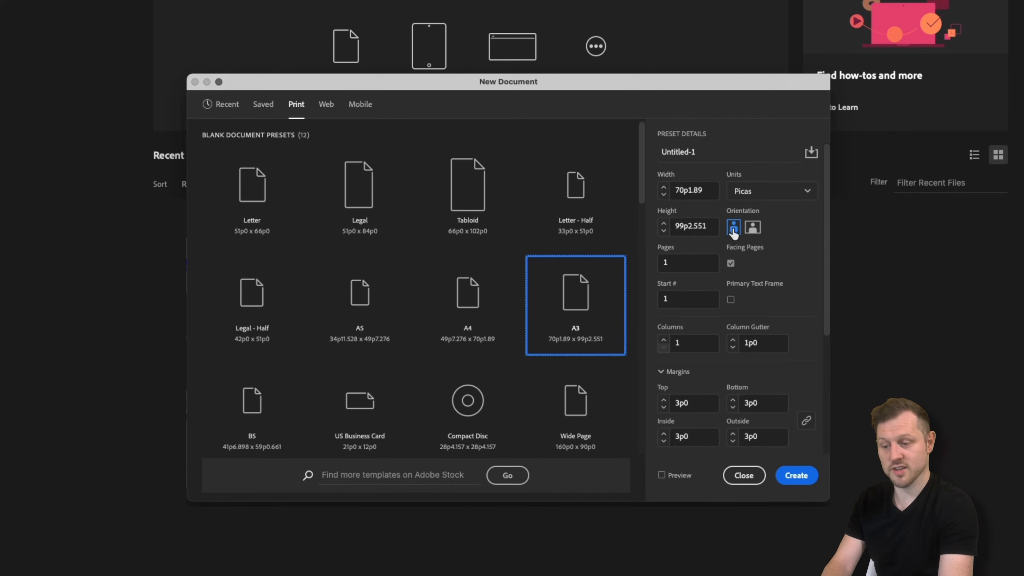
# Step: Set the new document's units to millimeters and turn off facing pages
pyautogui.click(751, 193)
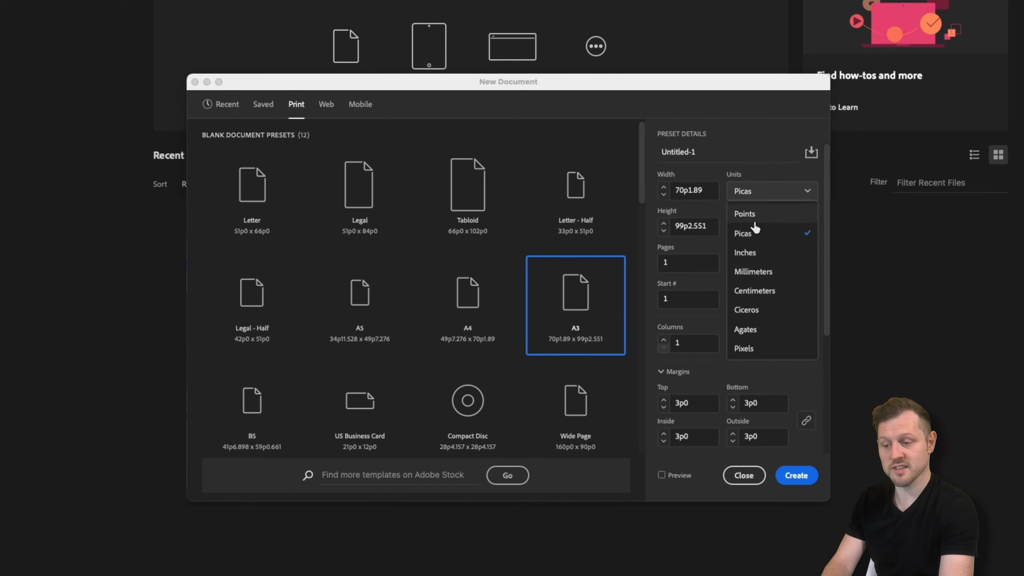
pyautogui.click(757, 273)
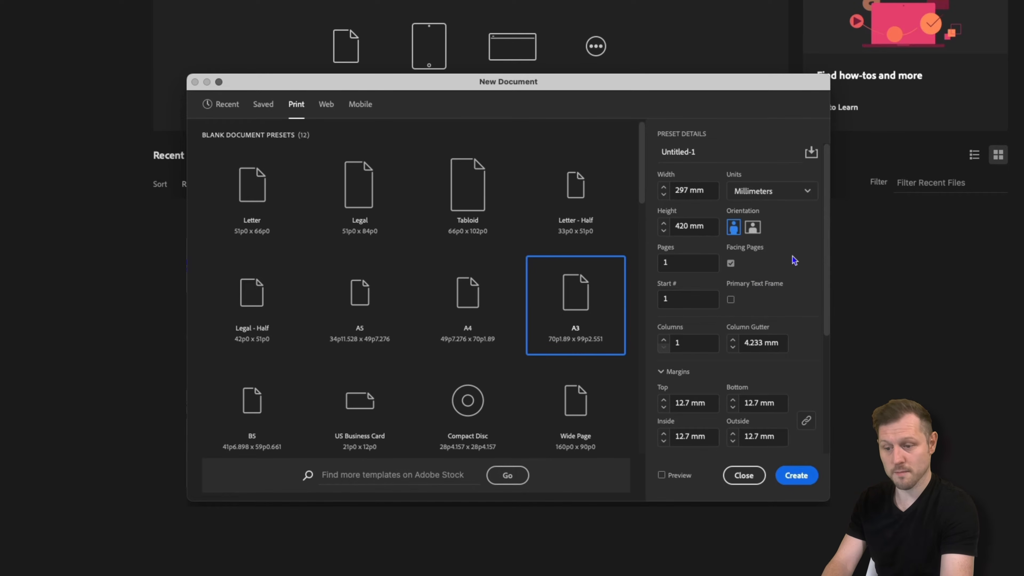
pyautogui.click(731, 264)
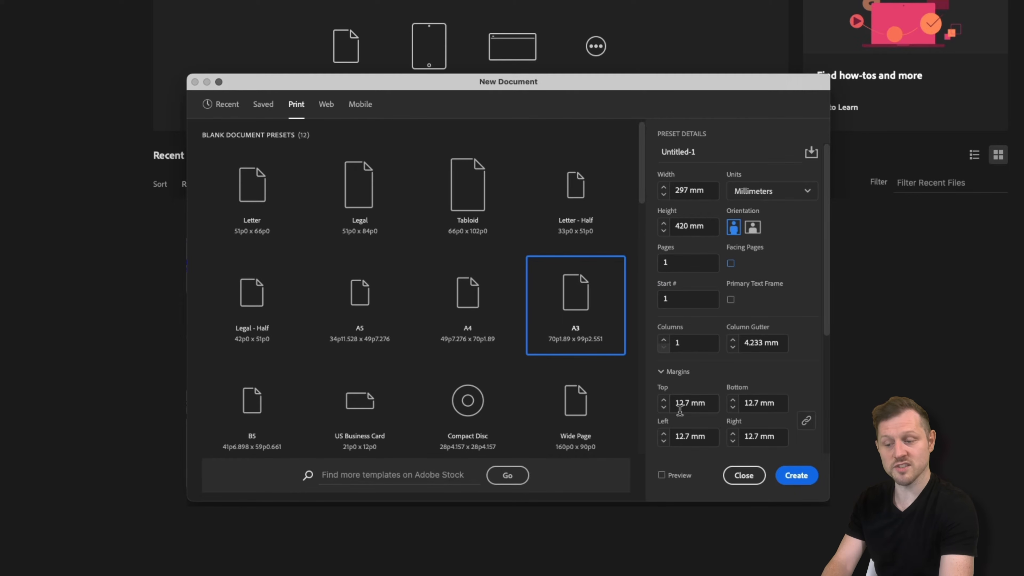
# Step: Set all four page margins of the new document to 0 mm
pyautogui.click(688, 405)
pyautogui.tripleClick(690, 406)
pyautogui.write('0')
pyautogui.press('Tab')
# Step: Set the bleed to 3 mm on all sides, create the document and activate the Selection tool
pyautogui.scroll(-5, 805, 310)
pyautogui.click(706, 363)
pyautogui.tripleClick(706, 363)
pyautogui.write('3')
pyautogui.press('Tab')
pyautogui.scroll(-2, 793, 331)
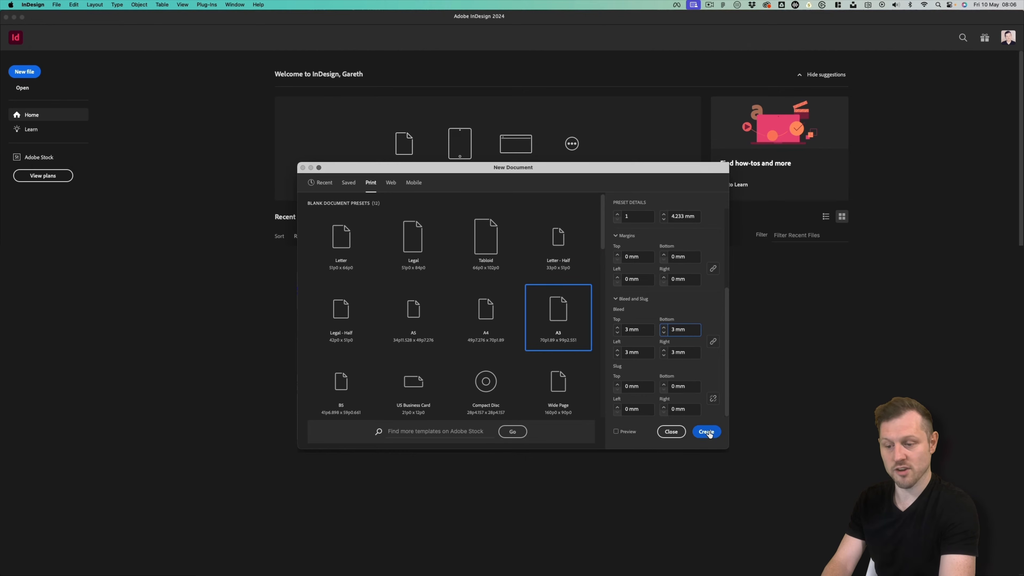
pyautogui.click(706, 432)
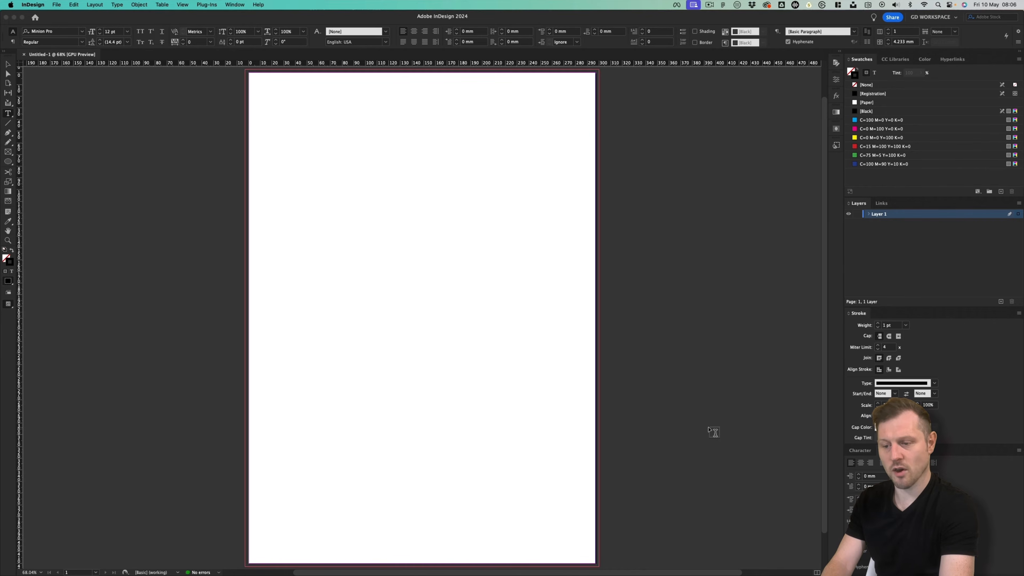
pyautogui.click(6, 65)
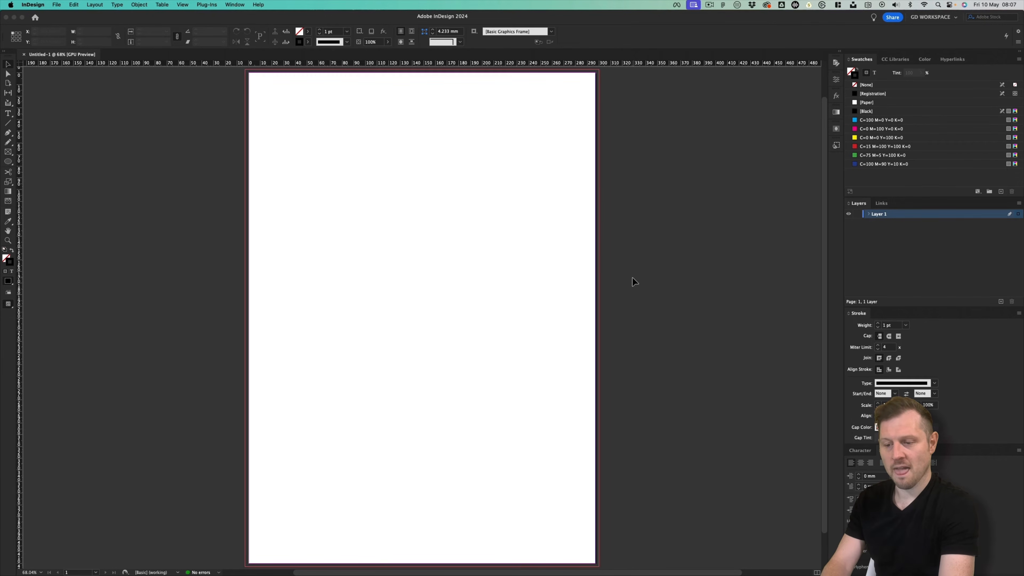
# Step: Toggle the page between Normal and Preview screen modes, leaving it in Preview mode
pyautogui.press('w')
pyautogui.press('w')
pyautogui.press('w')
pyautogui.press('w')
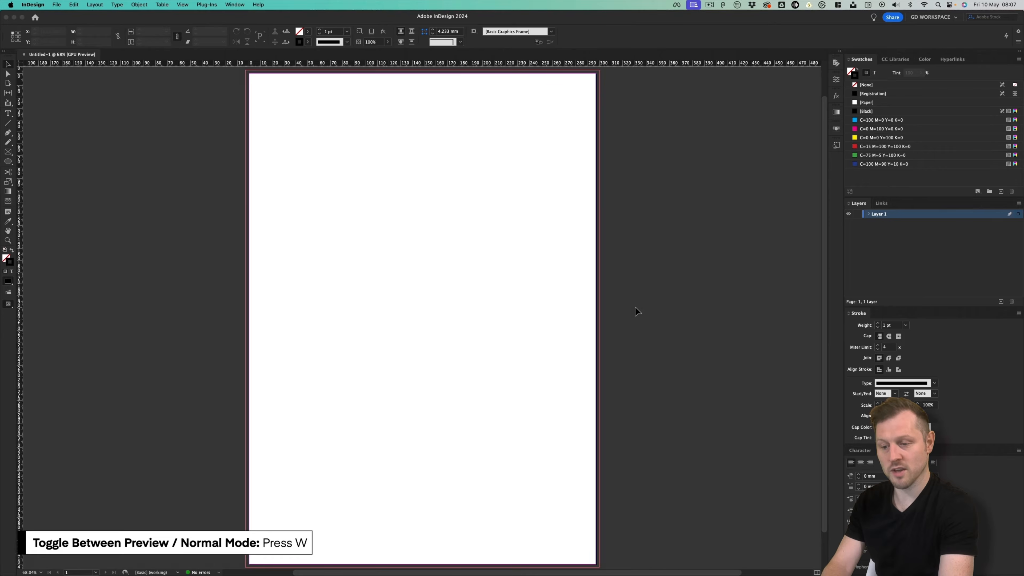
pyautogui.press('w')
pyautogui.press('w')
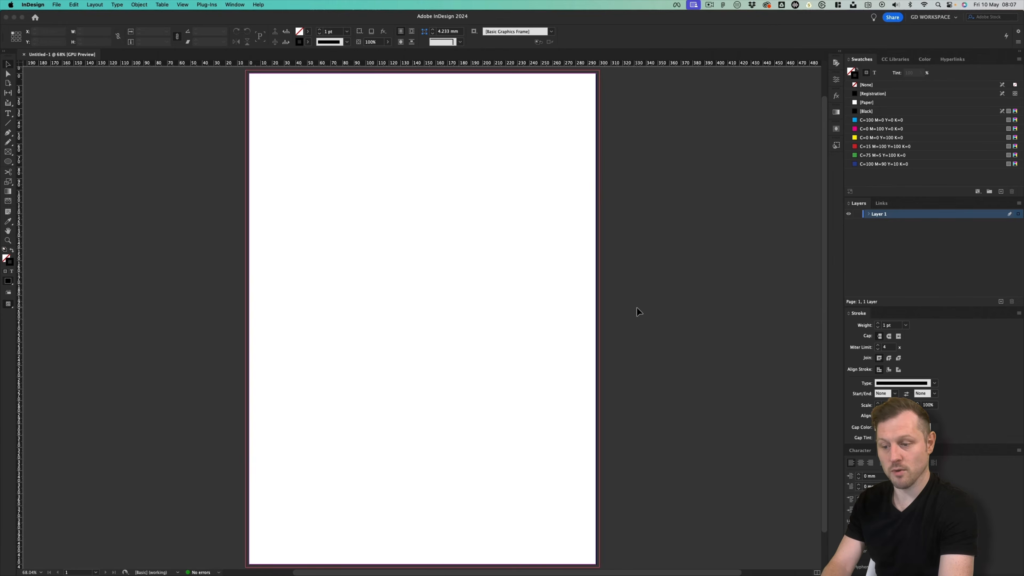
pyautogui.press('w')
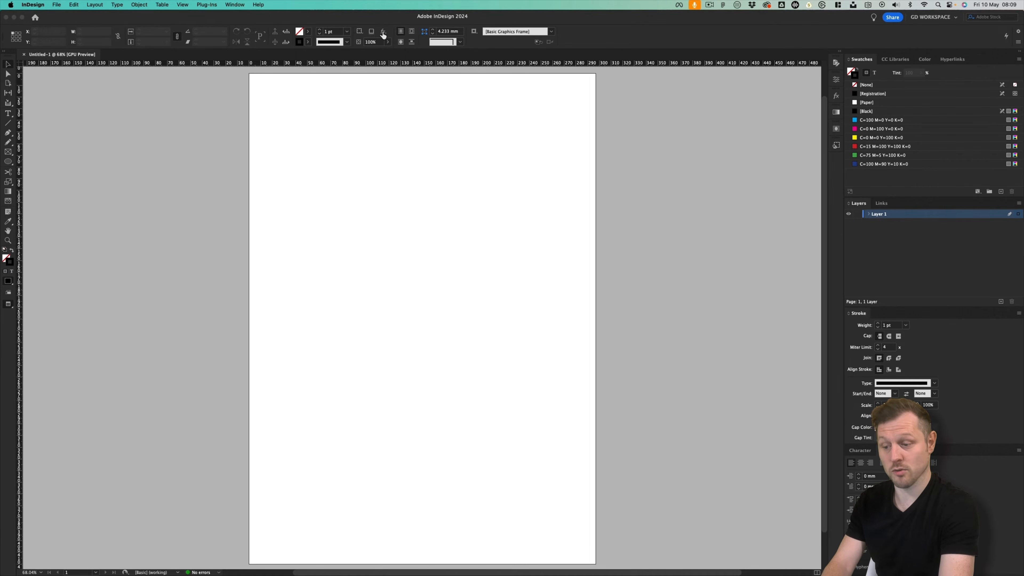
pyautogui.click(229, 4)
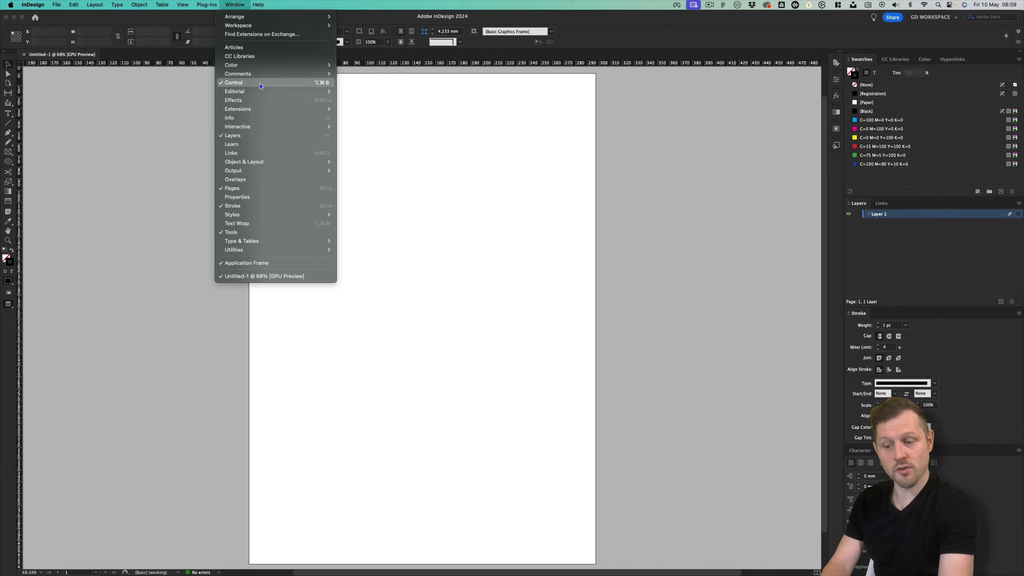
pyautogui.click(705, 143)
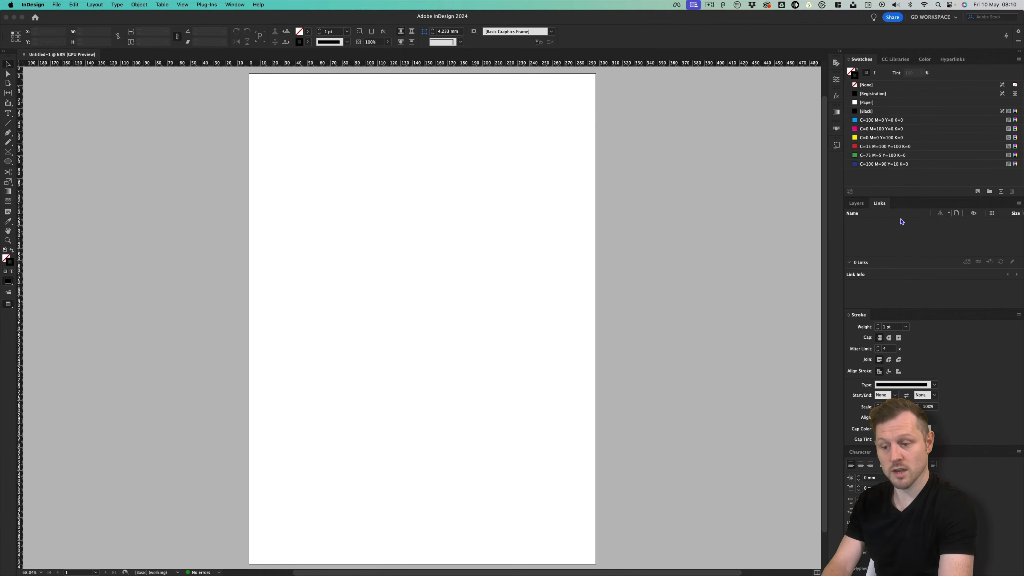
pyautogui.click(231, 5)
pyautogui.moveTo(246, 66)
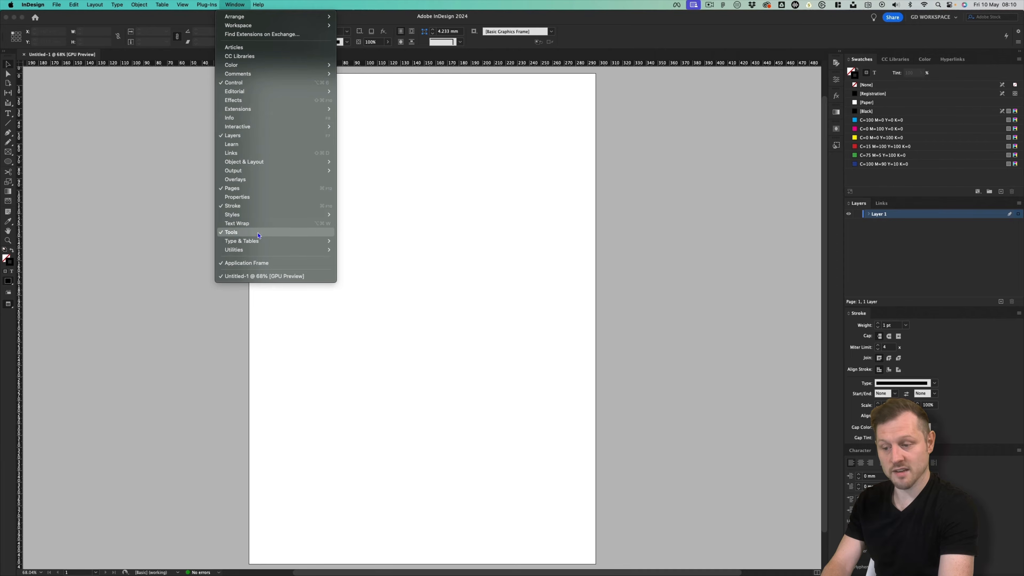
pyautogui.click(142, 172)
# Step: Set the document's transparency blend space to Document RGB and check that the option is selected
pyautogui.click(74, 5)
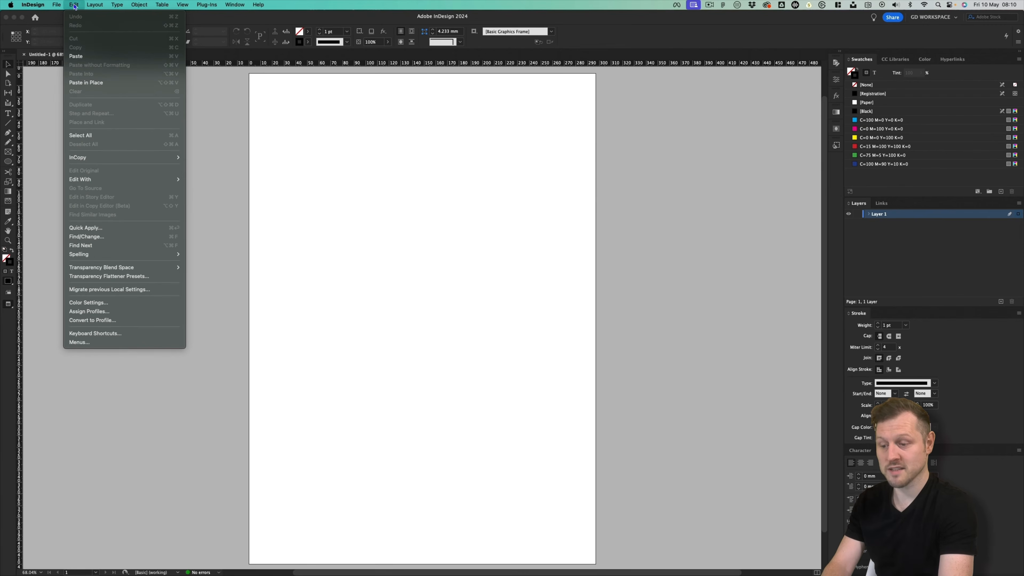
pyautogui.moveTo(173, 268)
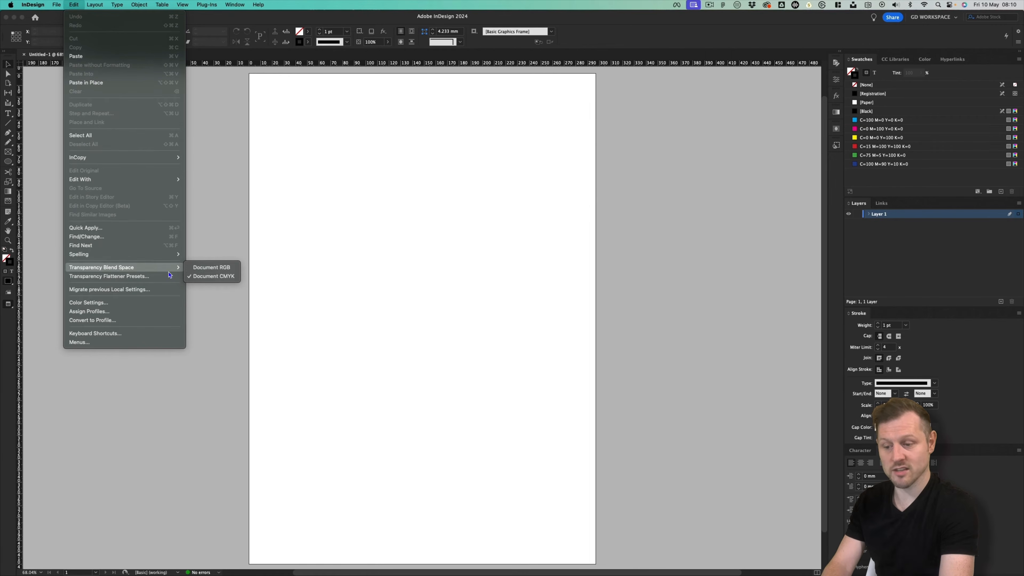
pyautogui.click(210, 269)
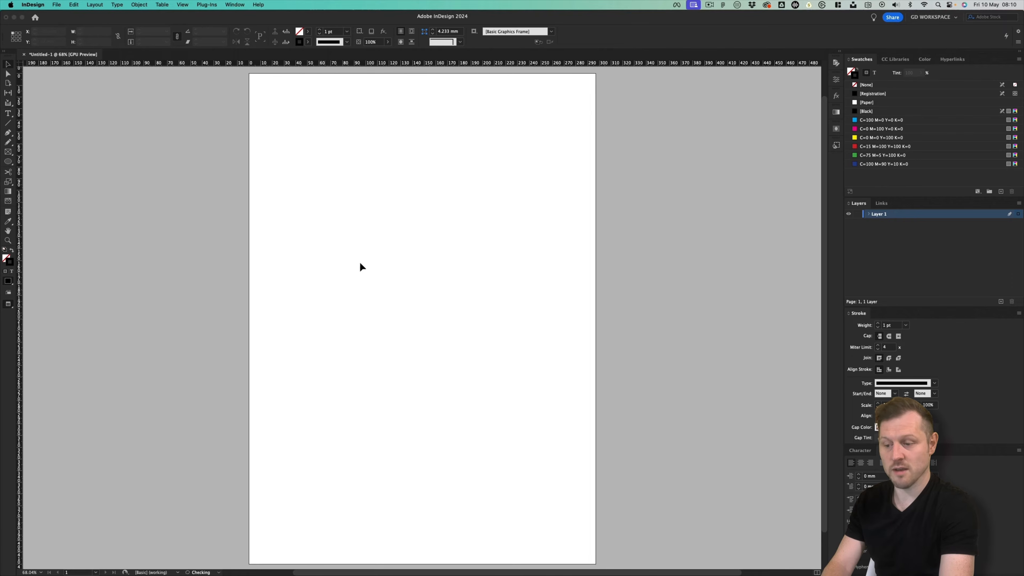
pyautogui.click(74, 5)
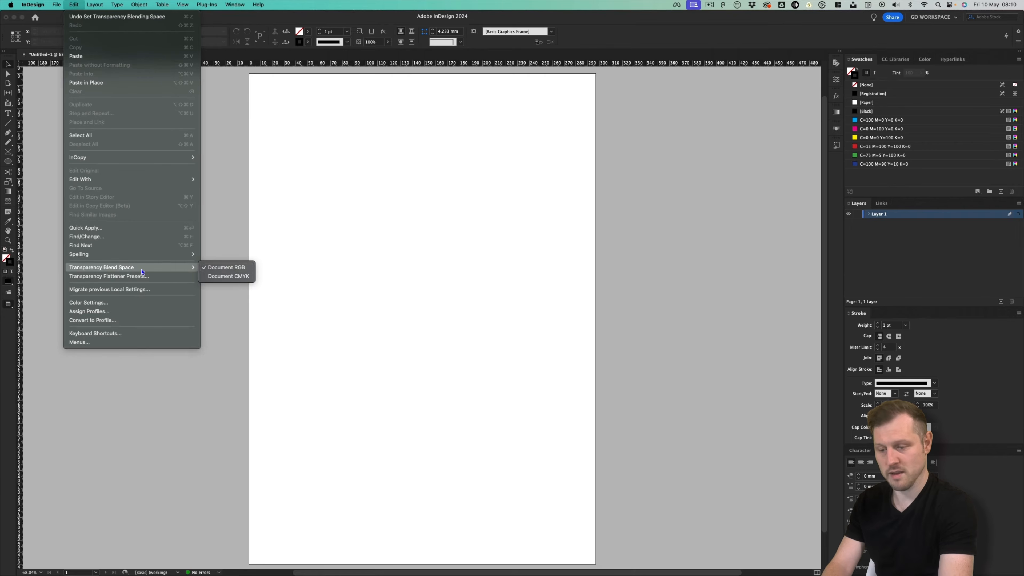
pyautogui.click(480, 277)
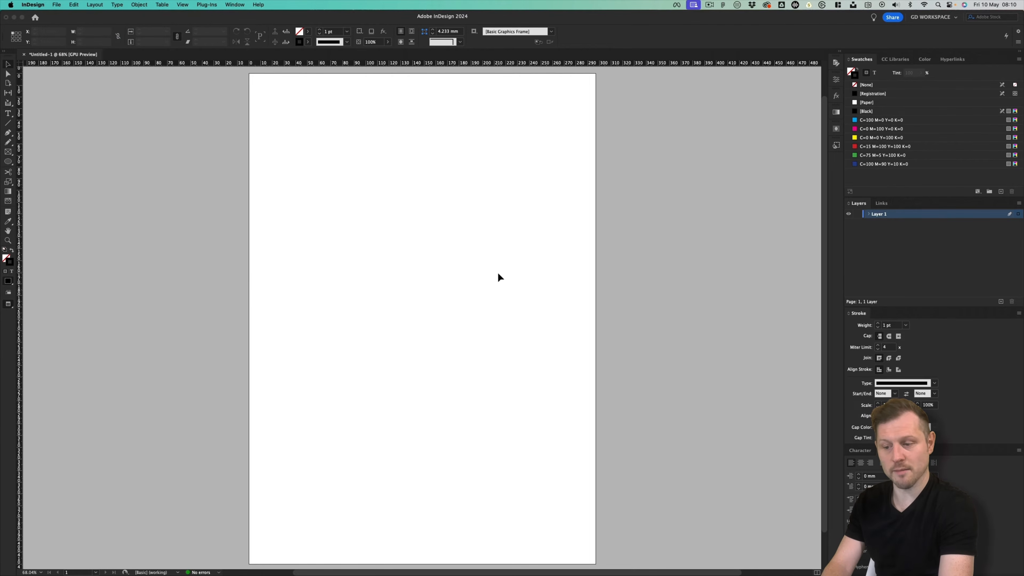
# Step: Set the document's display performance to High Quality Display
pyautogui.click(183, 6)
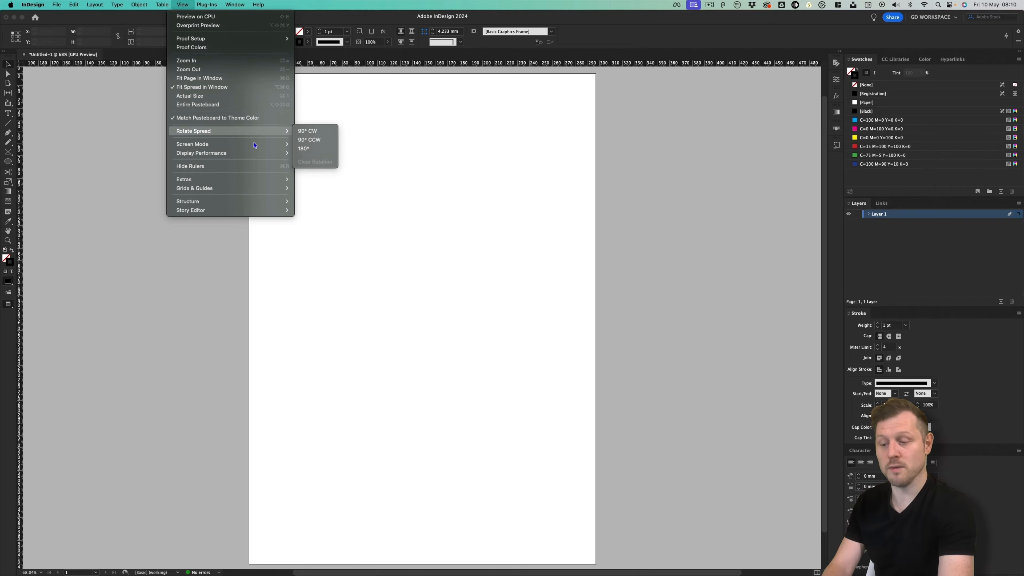
pyautogui.moveTo(264, 157)
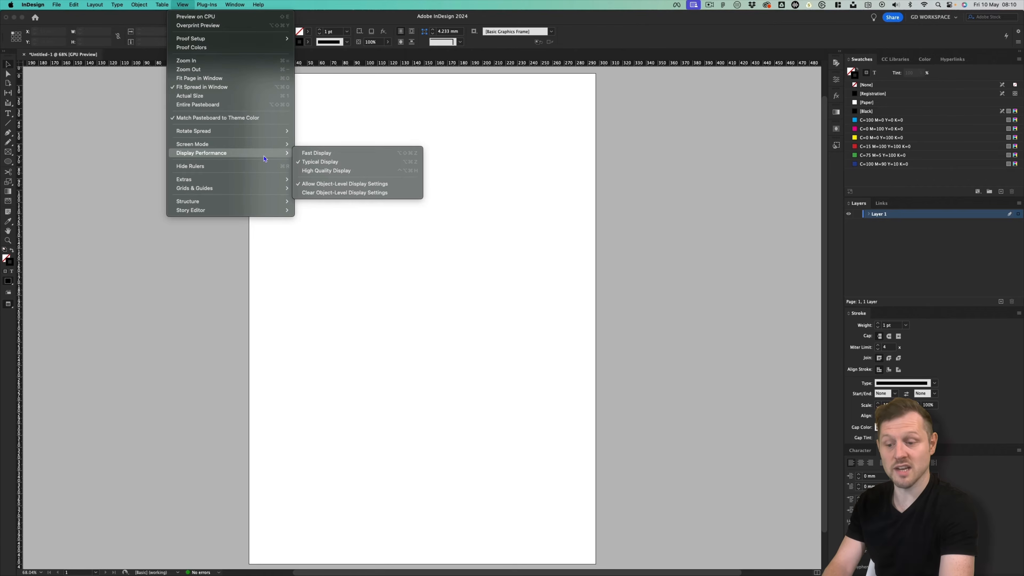
pyautogui.click(330, 171)
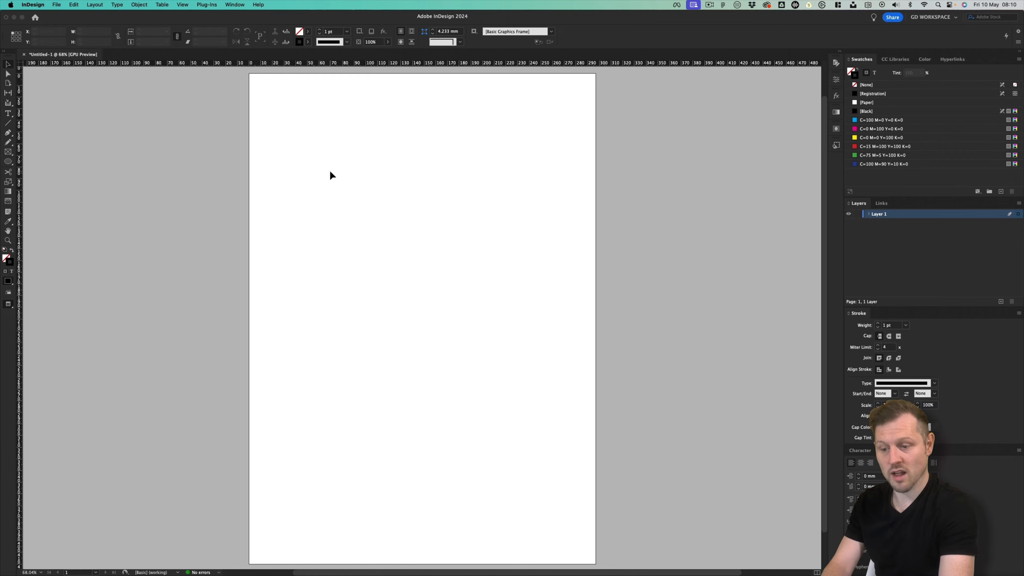
# Step: Save the document as "Boltz Surge Step" in the InDesign folder inside the project's design folder, in InDesign 2024 format
pyautogui.click(57, 5)
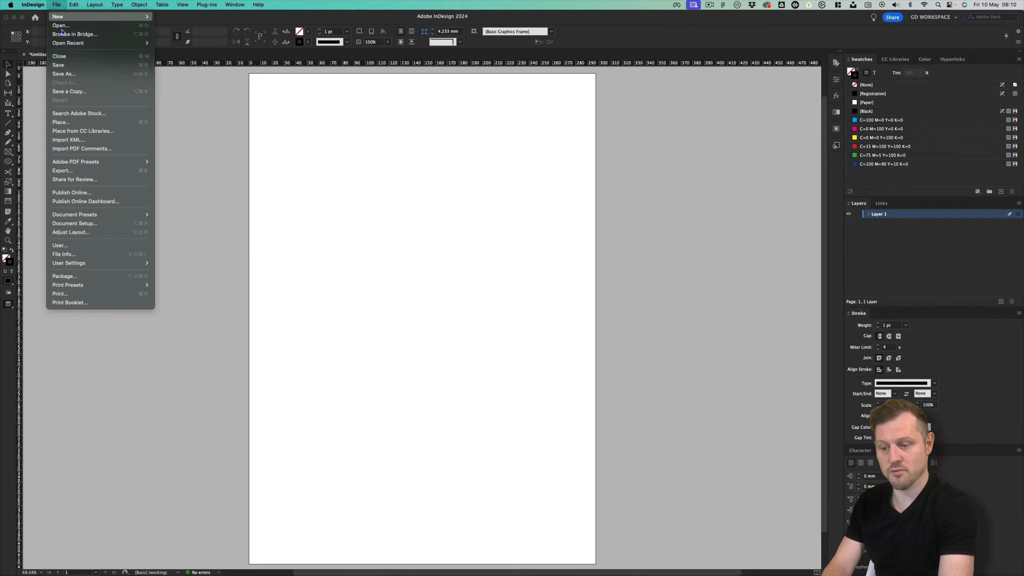
pyautogui.click(74, 75)
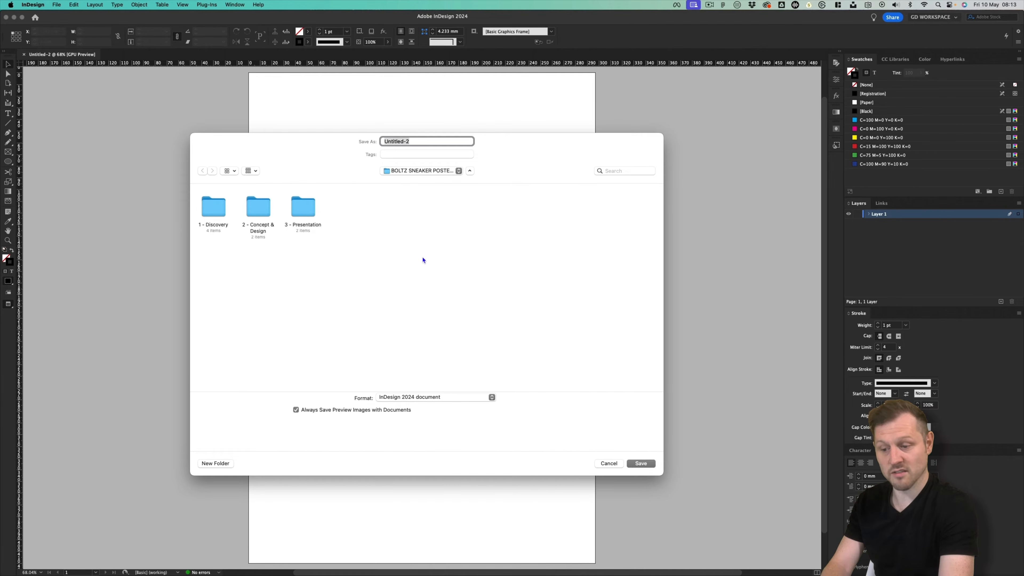
pyautogui.doubleClick(263, 214)
pyautogui.doubleClick(259, 210)
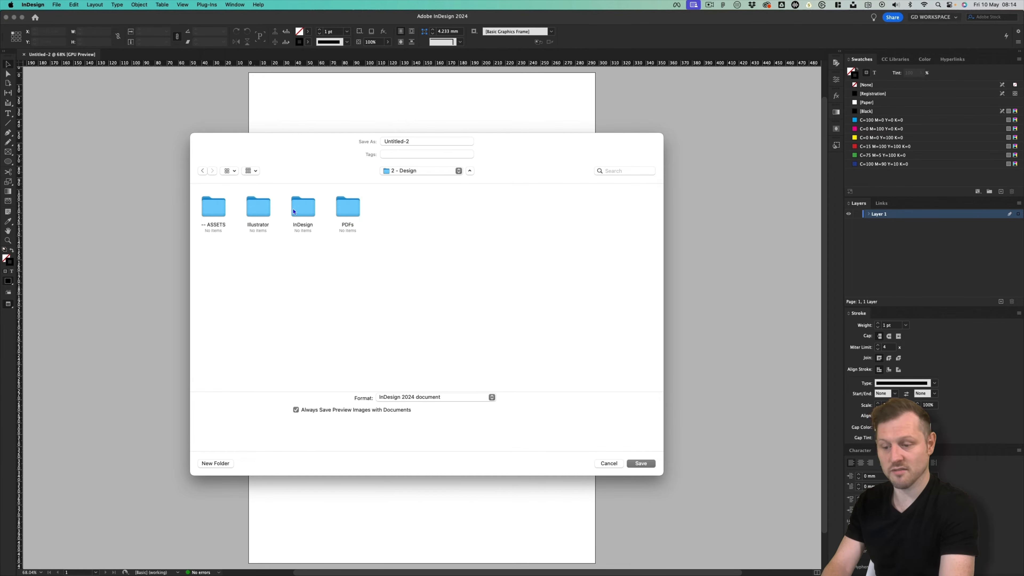
pyautogui.doubleClick(302, 208)
pyautogui.write('Boltz Surge Step')
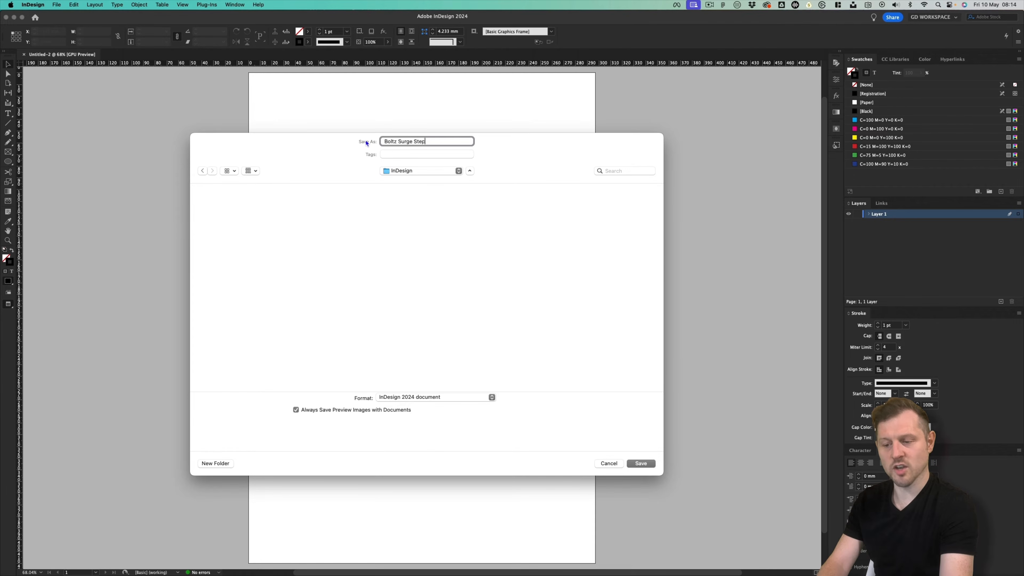
pyautogui.click(641, 464)
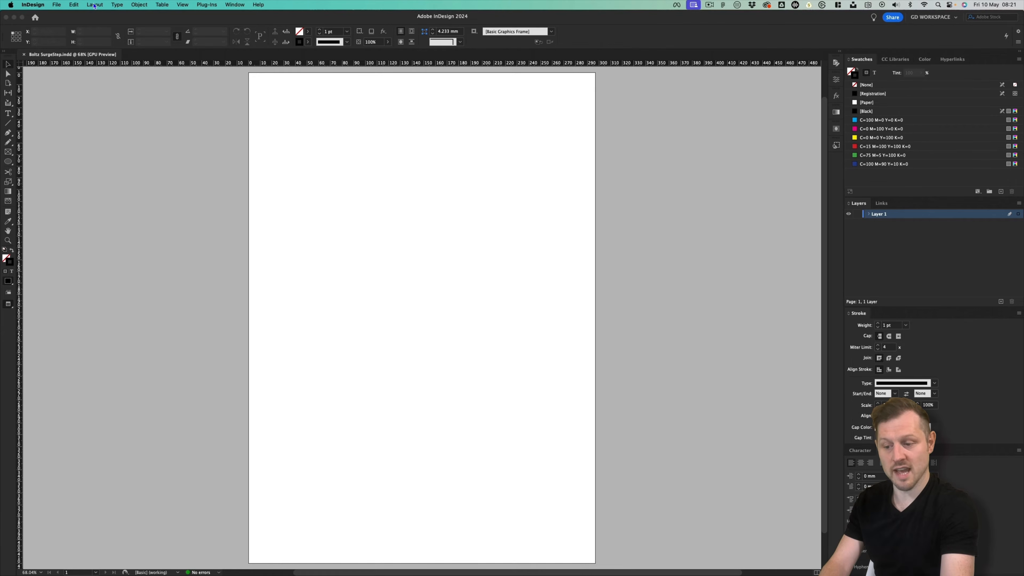
# Step: Create page guides with 17 rows and a 0 mm row gutter, and show them in Normal screen mode
pyautogui.click(94, 6)
pyautogui.click(110, 43)
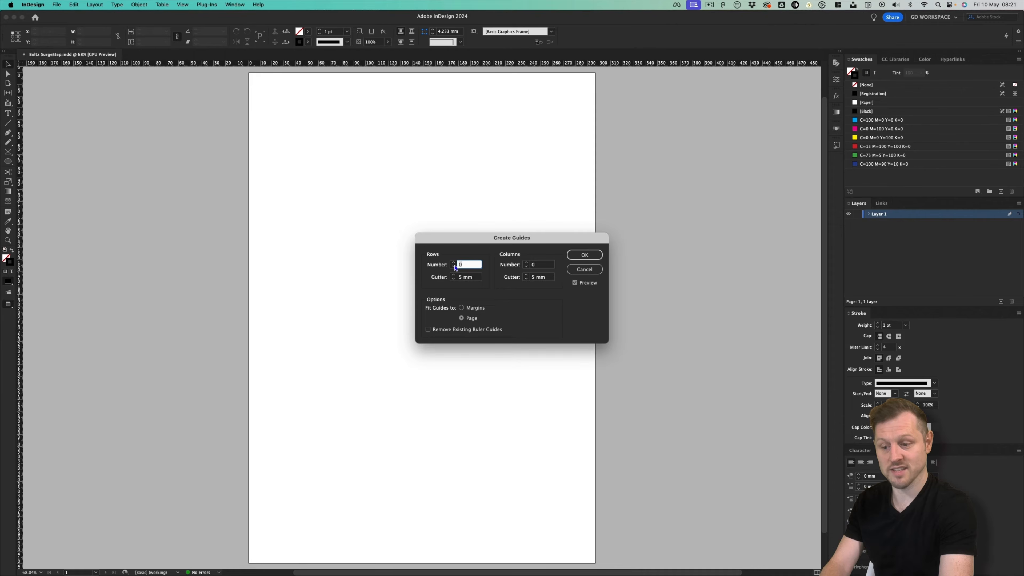
pyautogui.write('17')
pyautogui.press('Tab')
pyautogui.write('0')
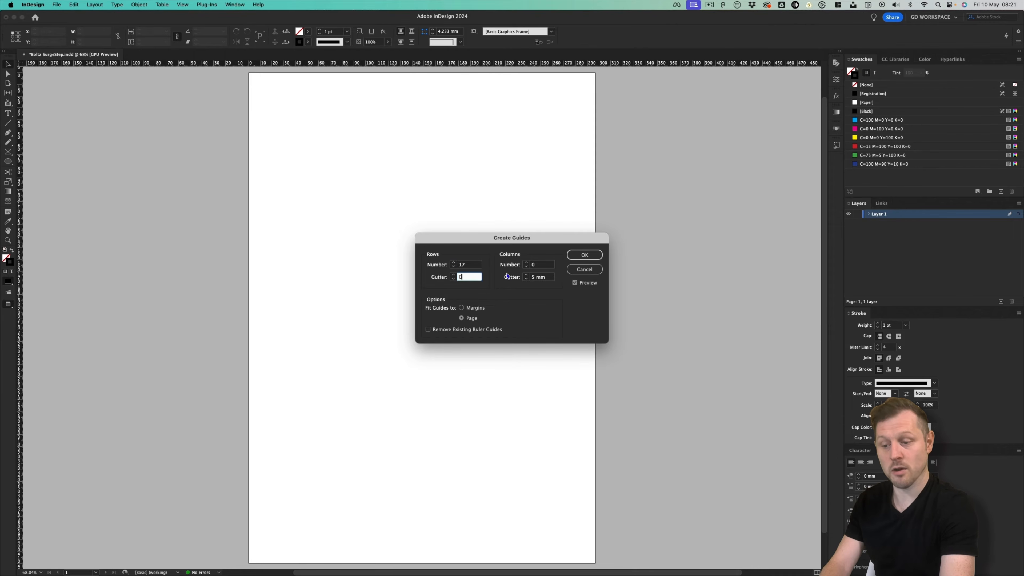
pyautogui.click(579, 258)
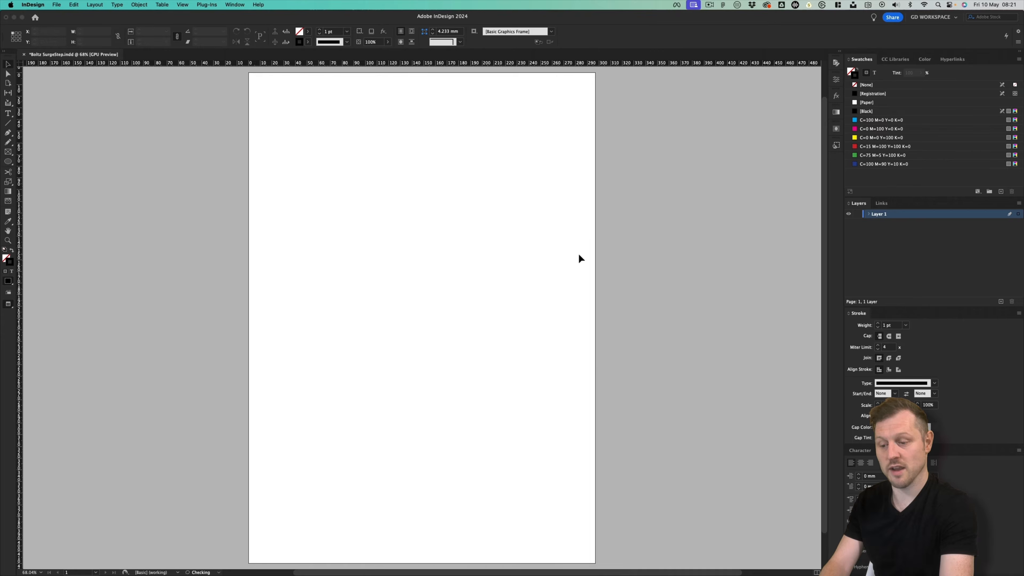
pyautogui.press('w')
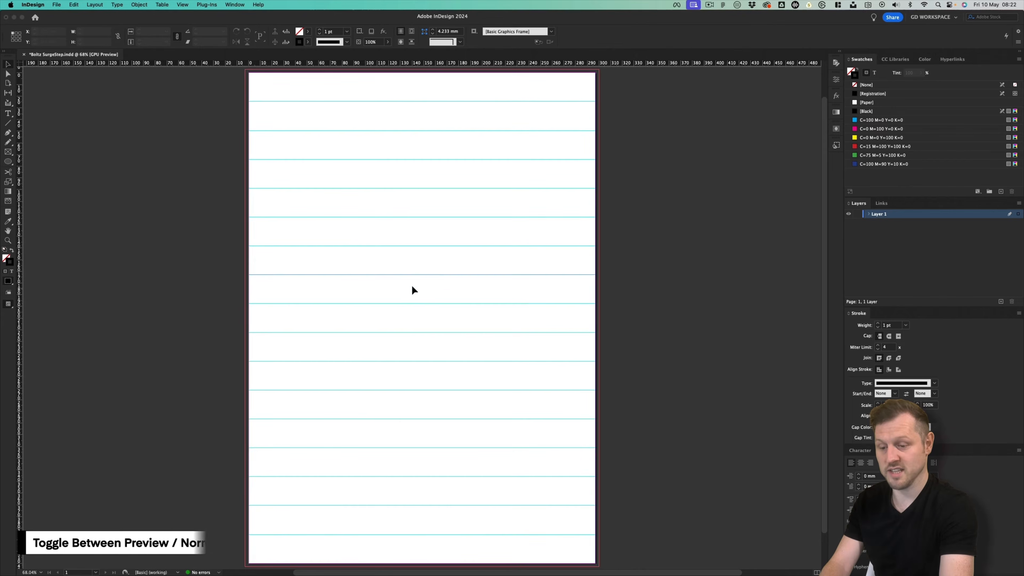
pyautogui.press('w')
pyautogui.press('w')
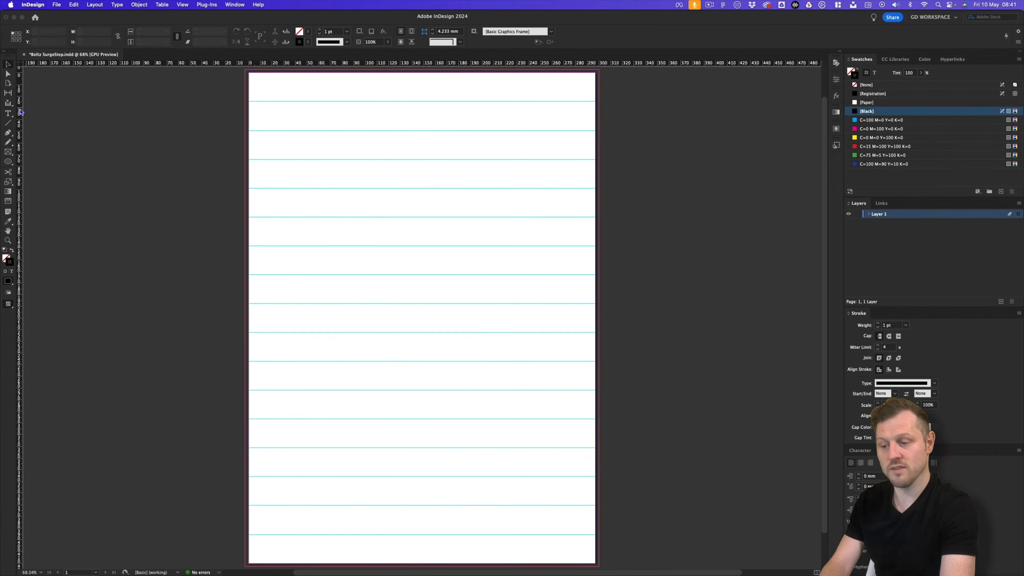
# Step: Draw a large text frame with the Type tool, spanning from the first to the last row guide
pyautogui.click(8, 114)
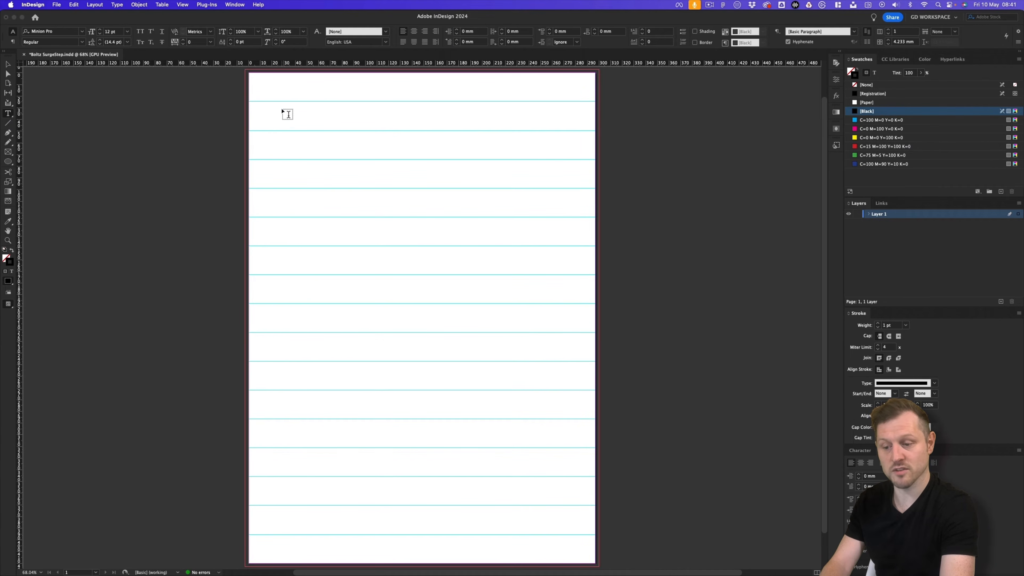
pyautogui.moveTo(279, 102); pyautogui.dragTo(558, 535)
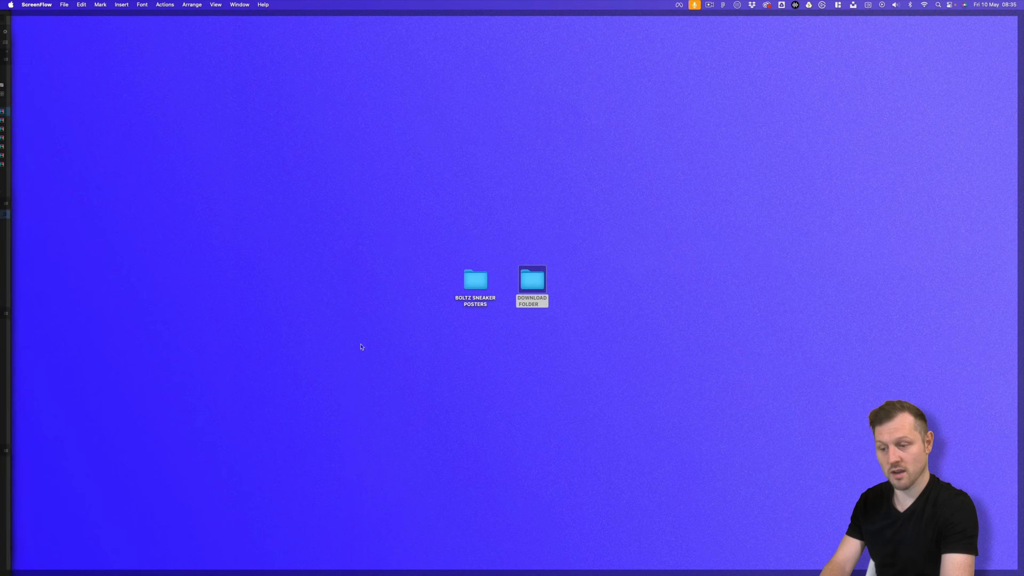
# Step: Open the BOLTZ - Content Deck link in Safari from the BOLTZ - MEDIA KIT folder inside DOWNLOAD FOLDER
pyautogui.doubleClick(532, 279)
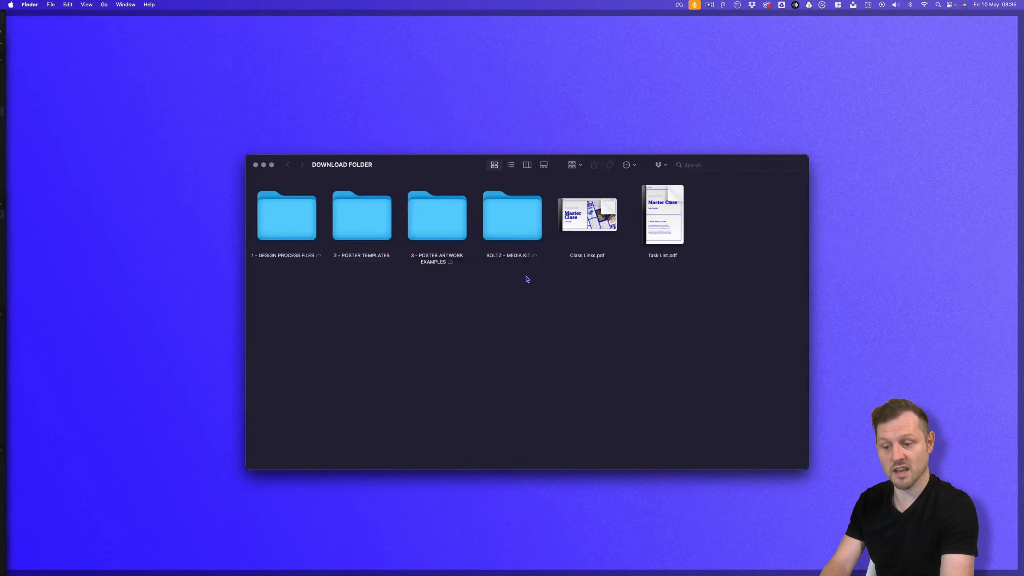
pyautogui.click(515, 219)
pyautogui.doubleClick(516, 218)
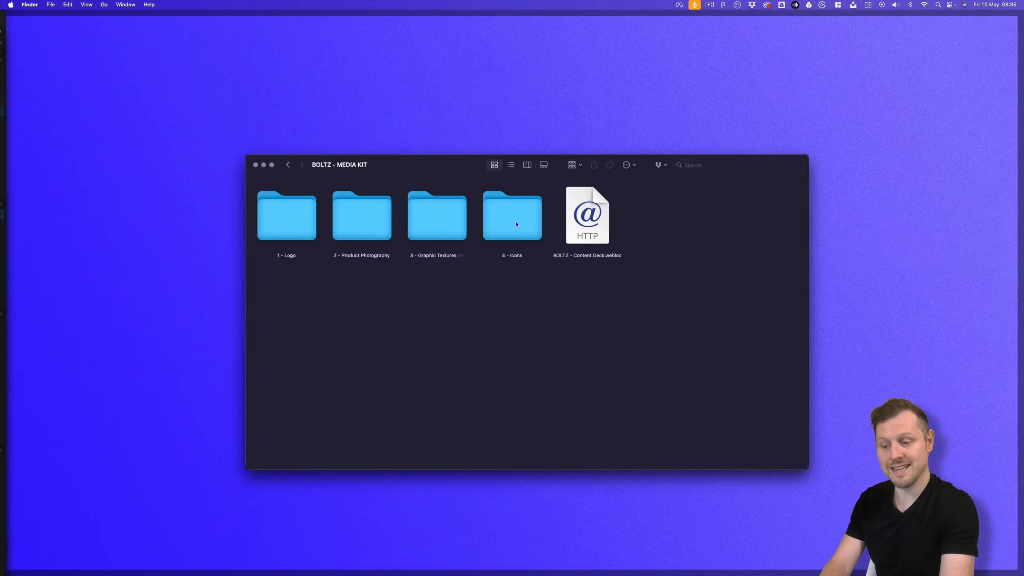
pyautogui.click(586, 215)
pyautogui.rightClick(588, 211)
pyautogui.moveTo(629, 223)
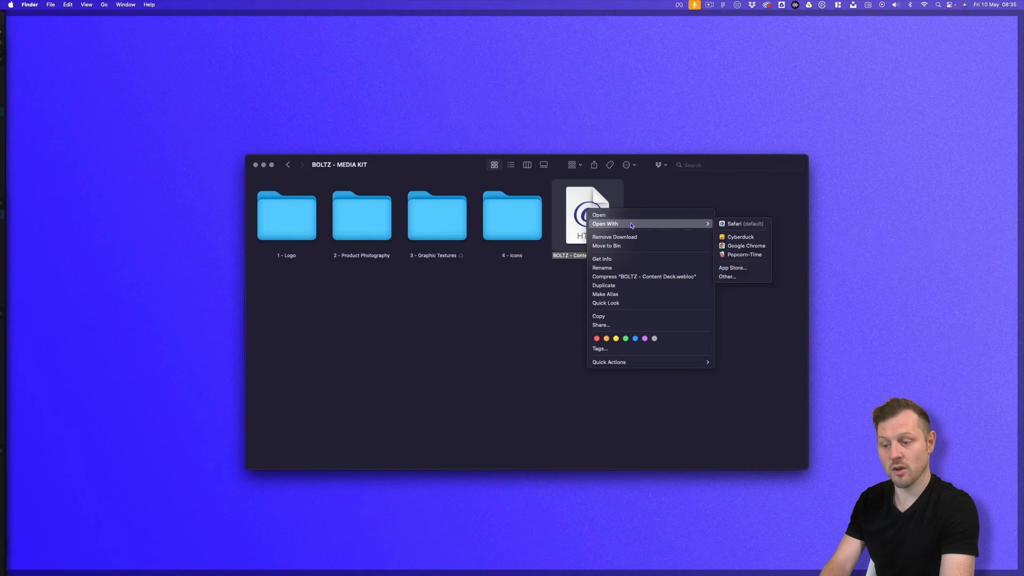
pyautogui.click(752, 224)
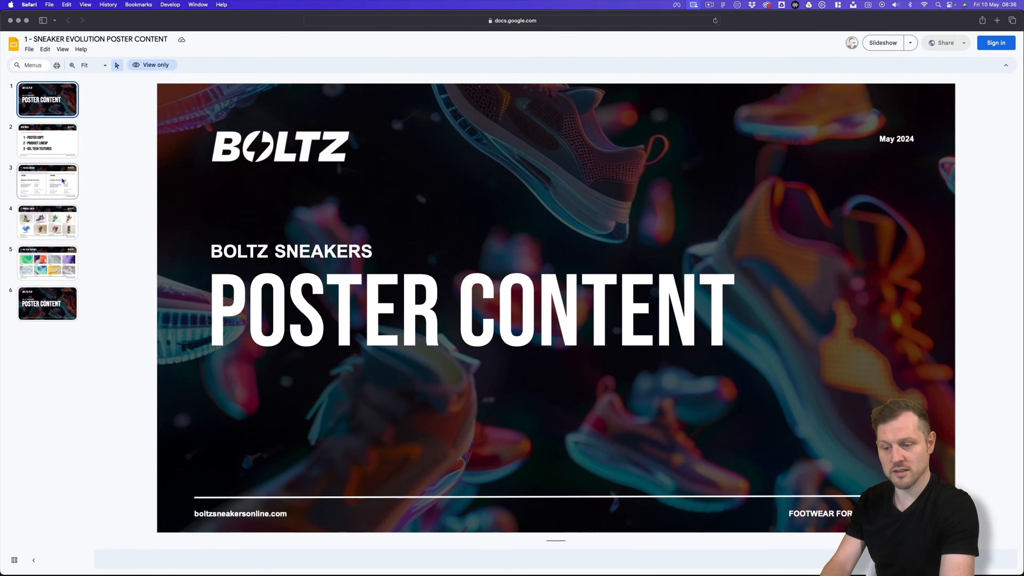
# Step: Copy the option 2 title "Footwear For The Fearless" from the deck's poster content slide and paste it into the InDesign text frame
pyautogui.click(54, 186)
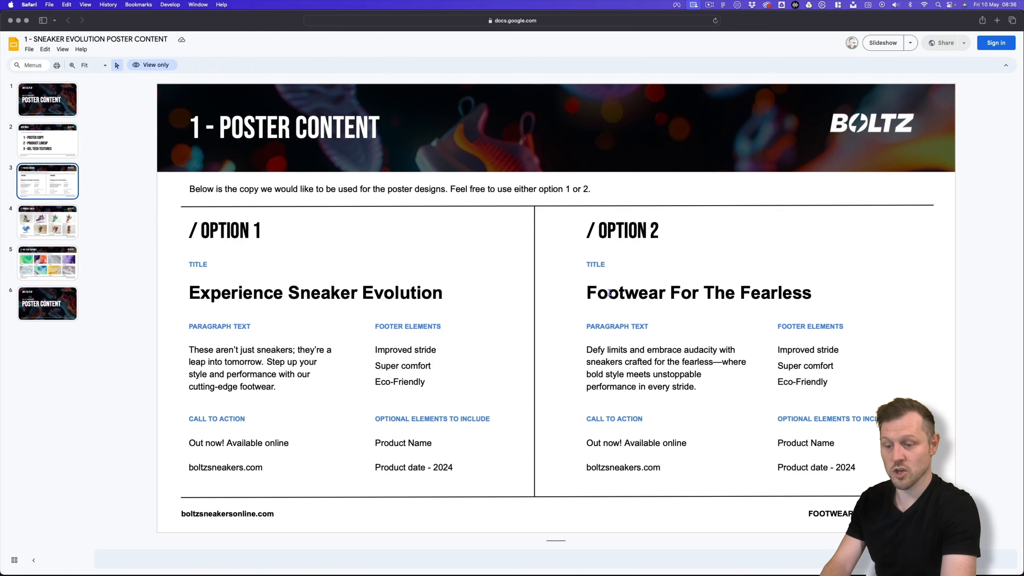
pyautogui.moveTo(588, 293); pyautogui.dragTo(813, 291)
pyautogui.press('super+c')
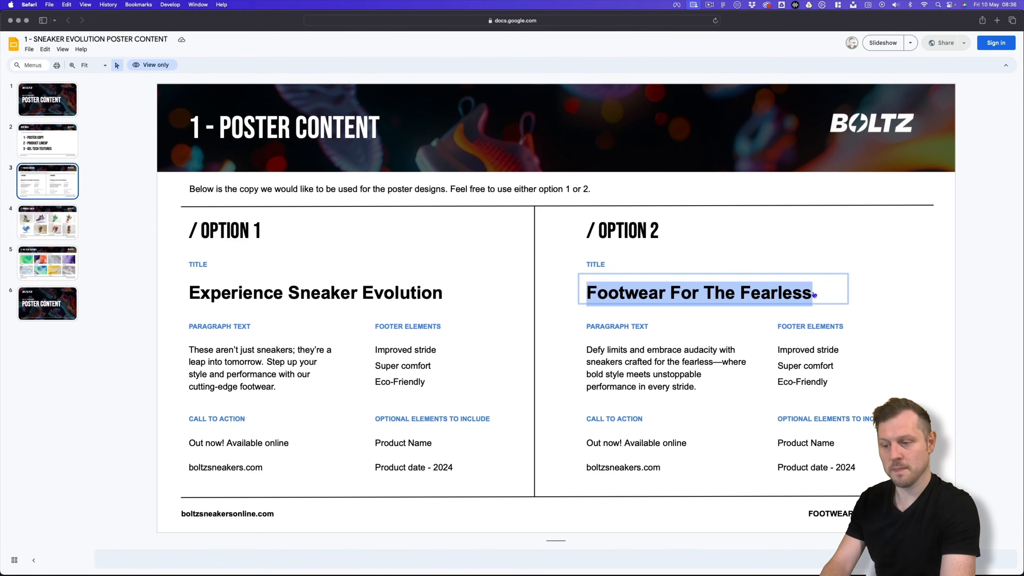
pyautogui.press('super+Tab')
pyautogui.click(313, 113)
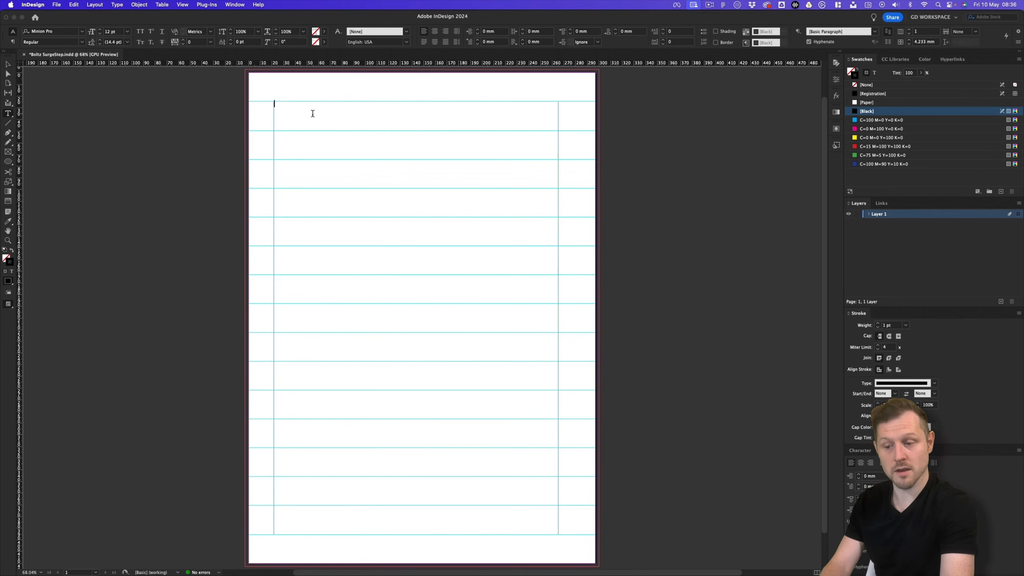
pyautogui.press('super+v')
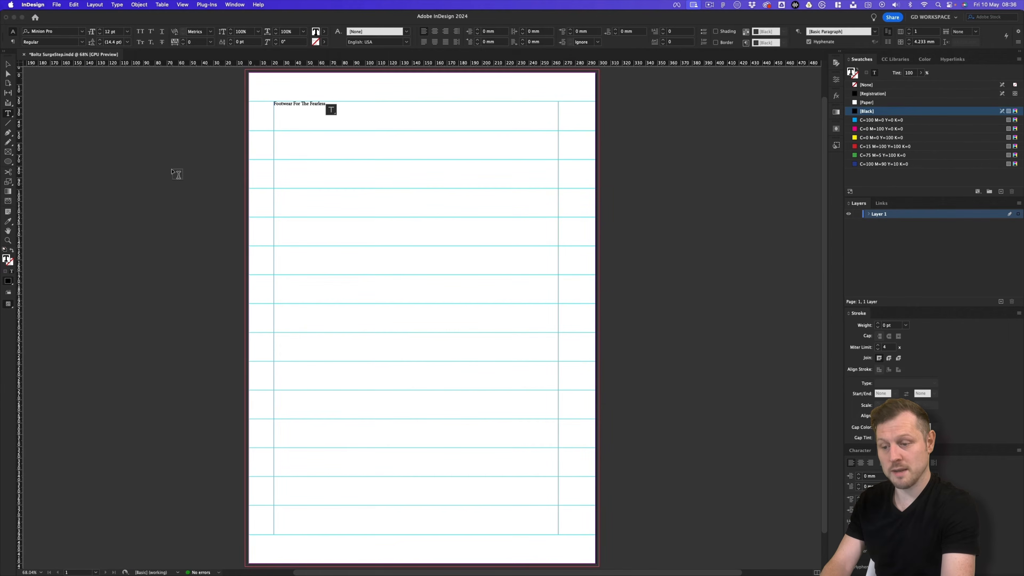
# Step: Set the font size of the whole title text to 50 pt
pyautogui.press('super+a')
pyautogui.click(113, 32)
pyautogui.write('50')
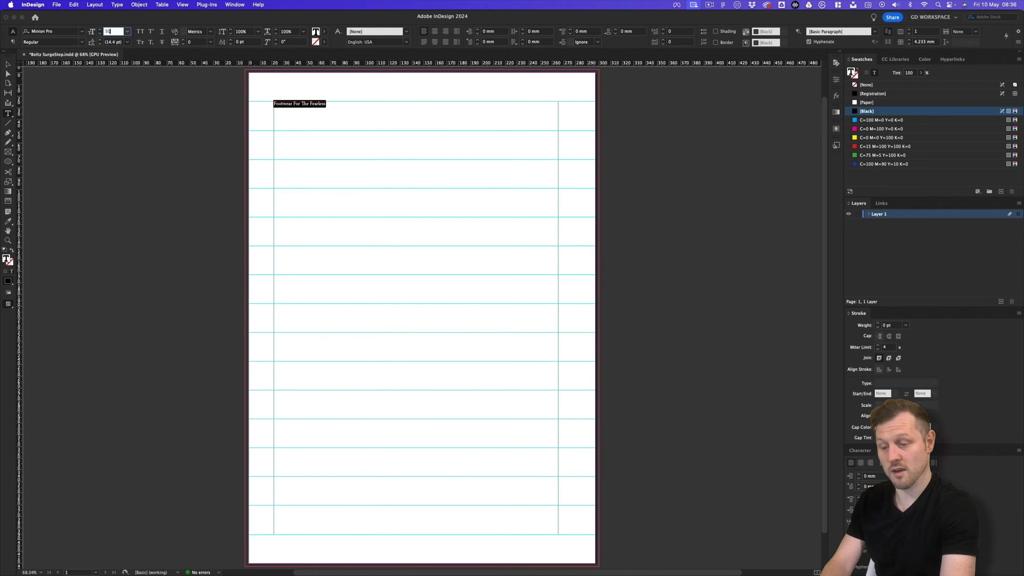
pyautogui.press('Return')
pyautogui.click(8, 64)
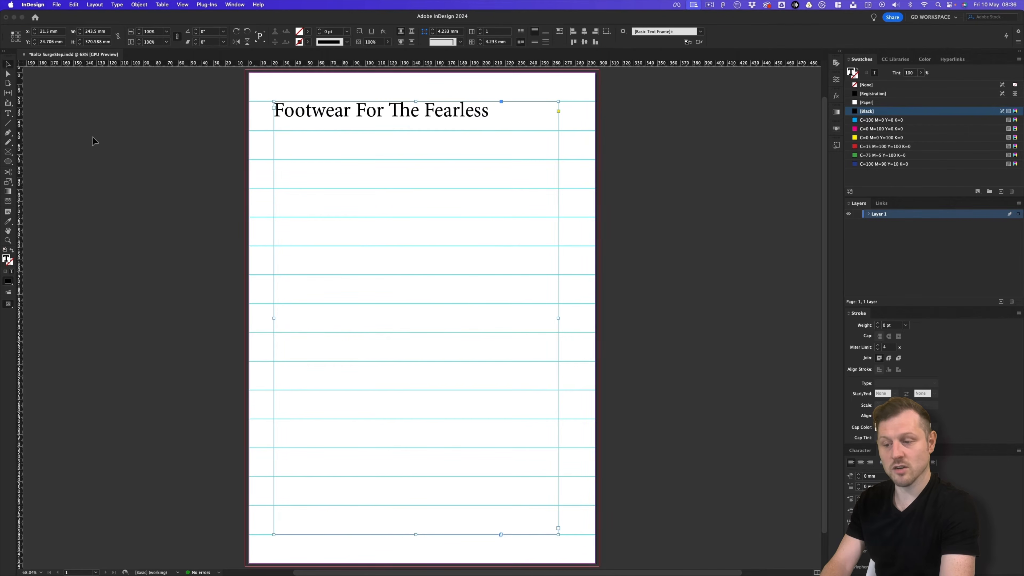
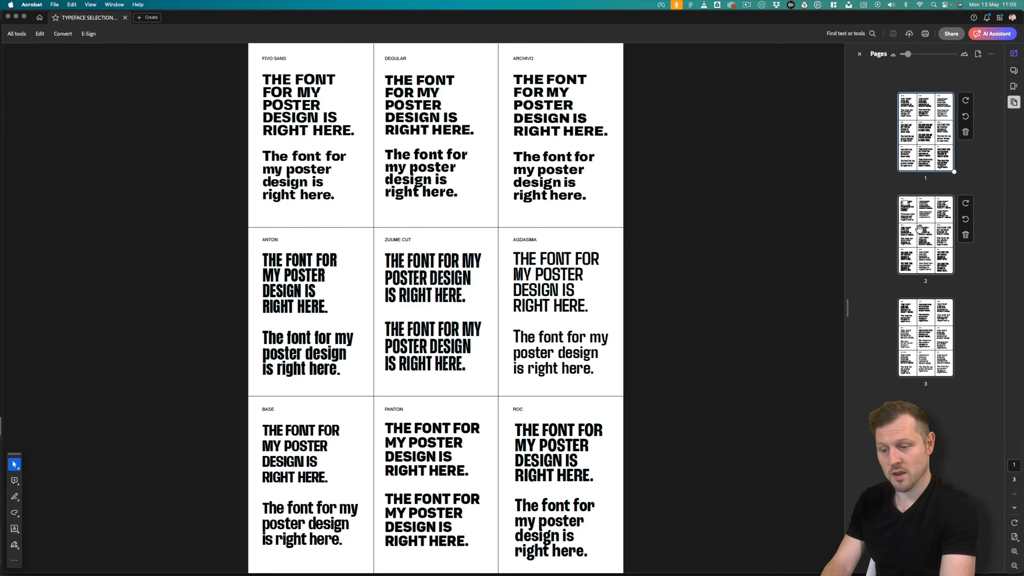
# Step: Review the sample fonts on page 2 of the typeface selection PDF in Acrobat
pyautogui.click(920, 229)
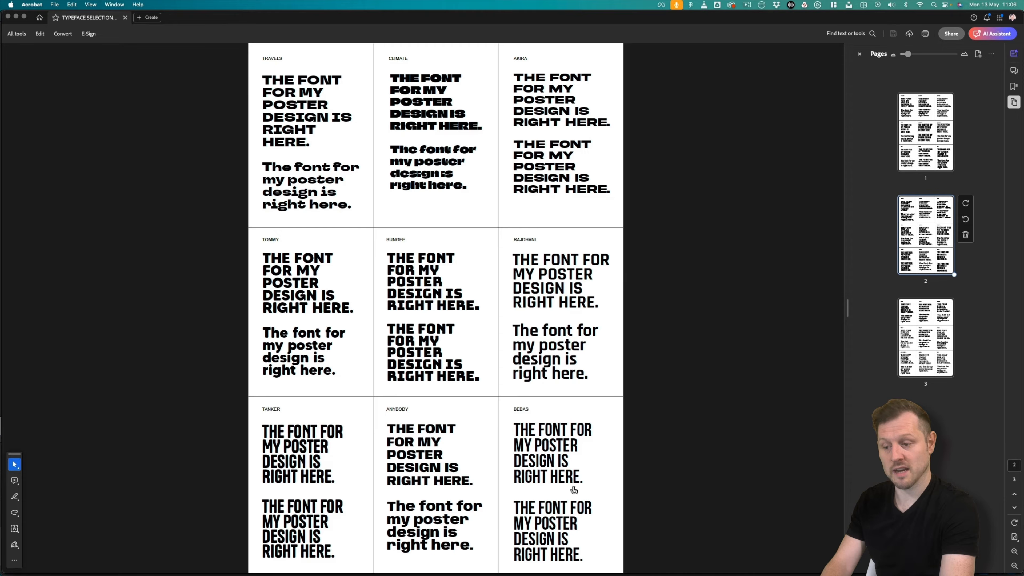
pyautogui.click(550, 457)
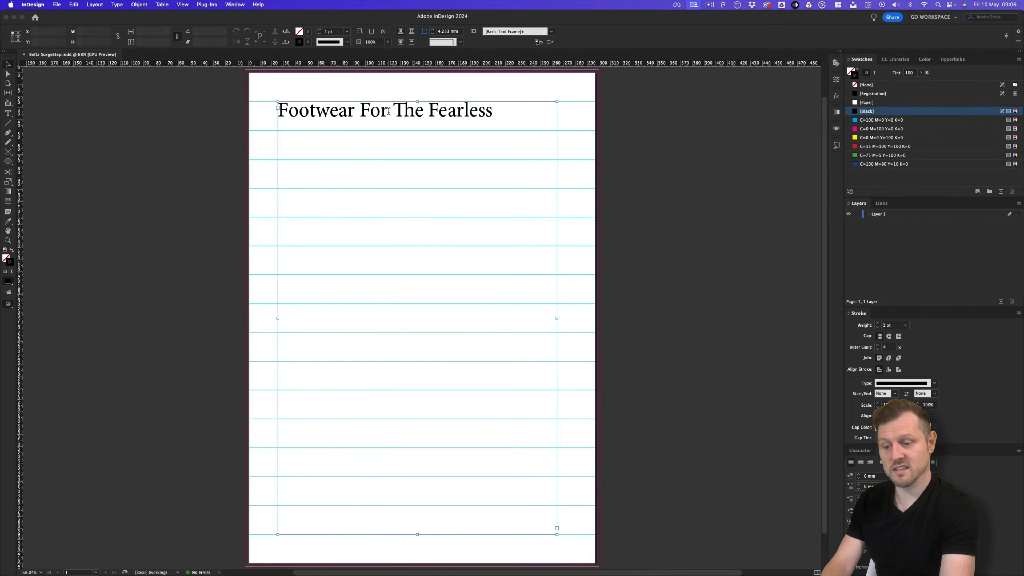
# Step: Switch to InDesign and change the whole title's font to Zuume Cut Bold
pyautogui.doubleClick(388, 112)
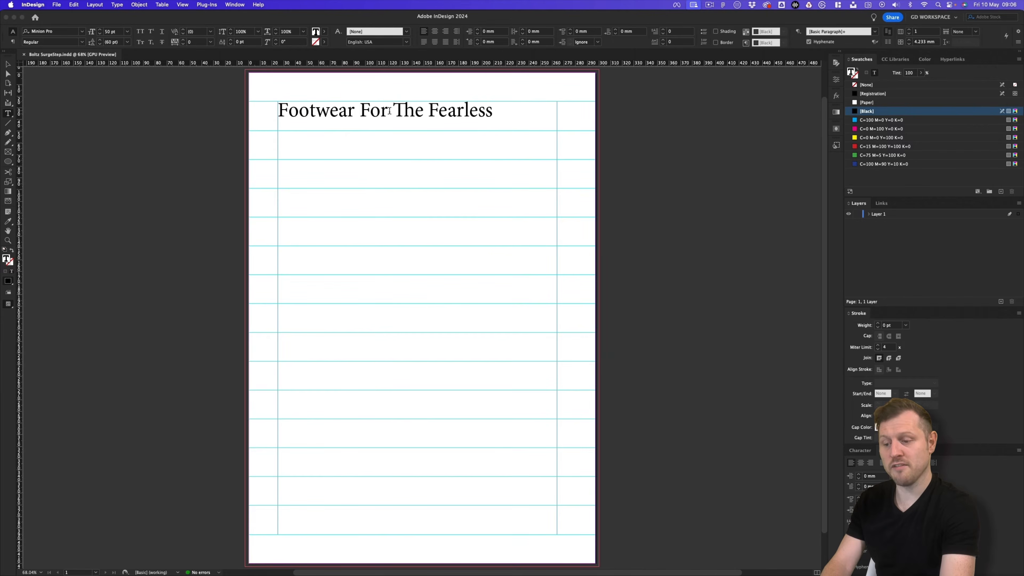
pyautogui.press('super+a')
pyautogui.click(48, 32)
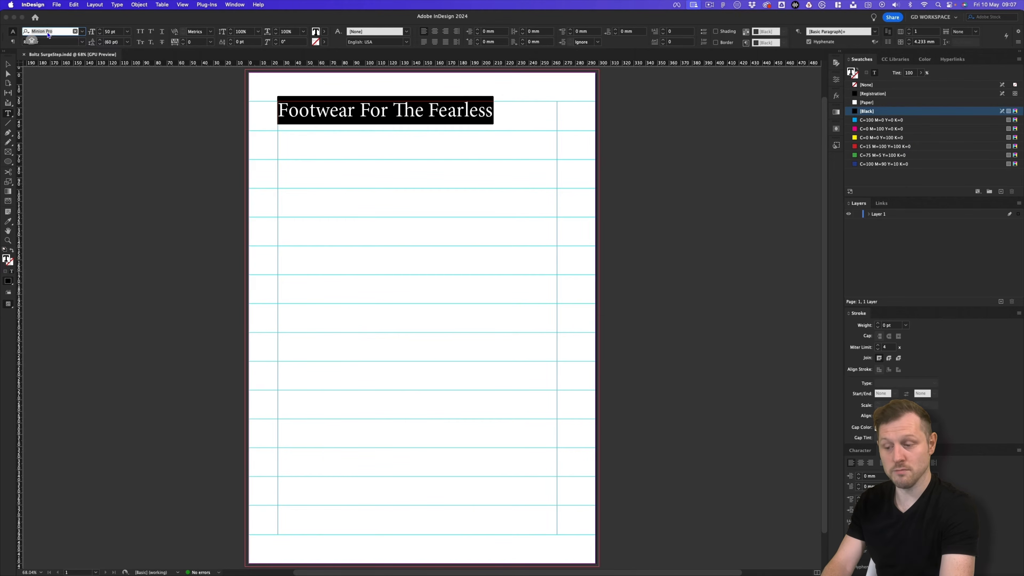
pyautogui.write('ZUUME')
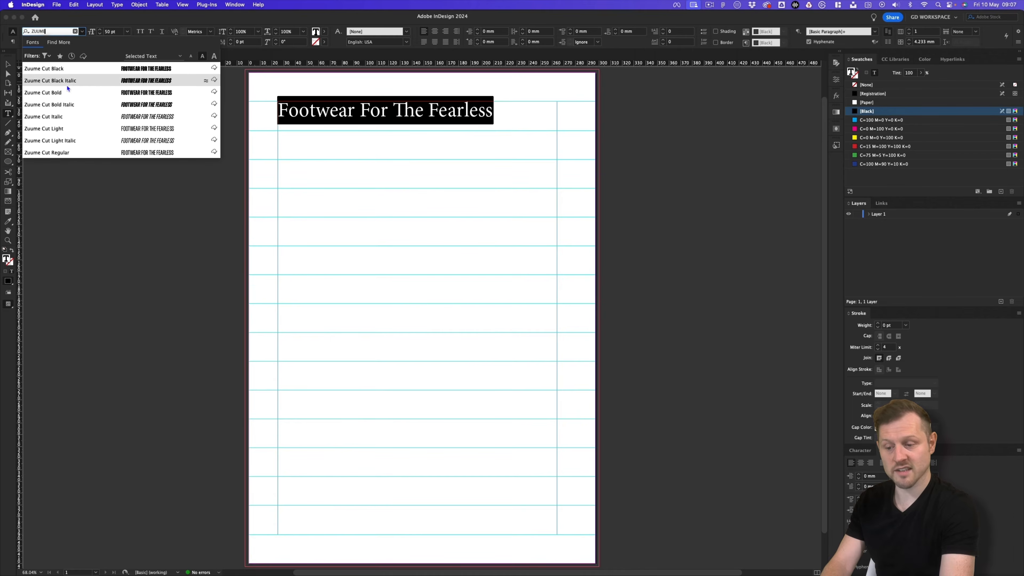
pyautogui.click(65, 93)
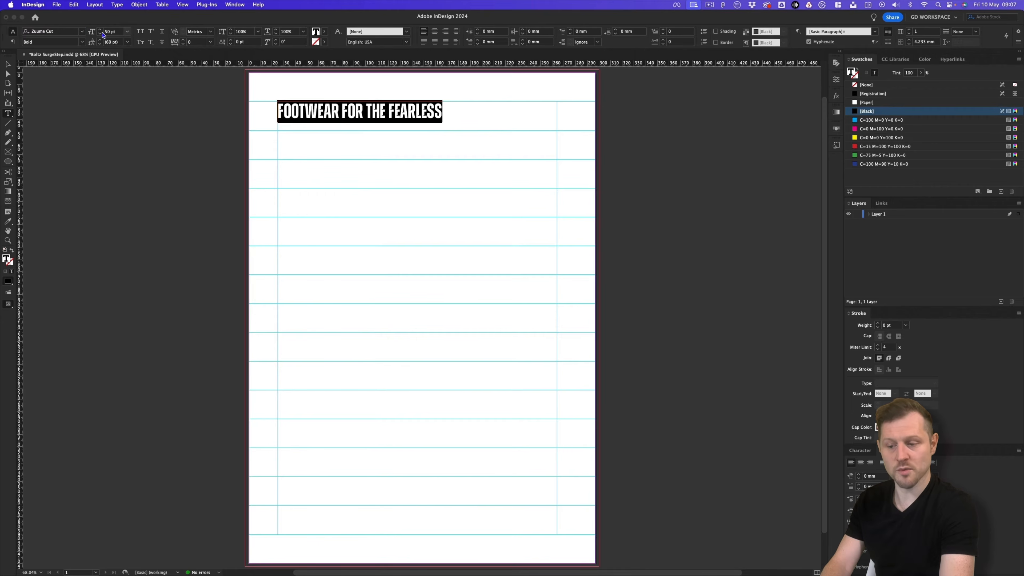
# Step: Enlarge the title text to 200 pt and keep raising its font size in increments to 272 pt
pyautogui.click(111, 33)
pyautogui.write('200')
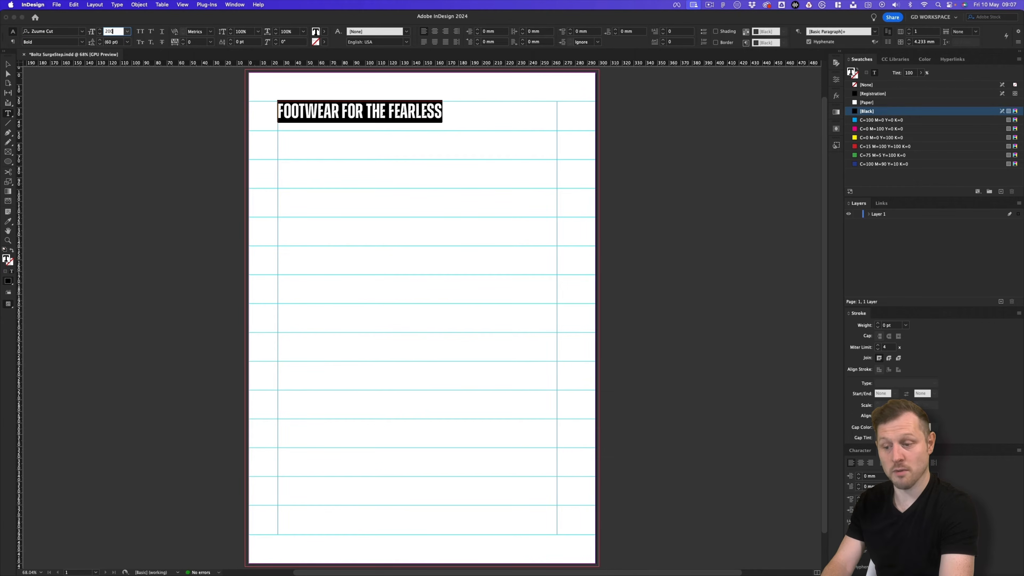
pyautogui.press('Return')
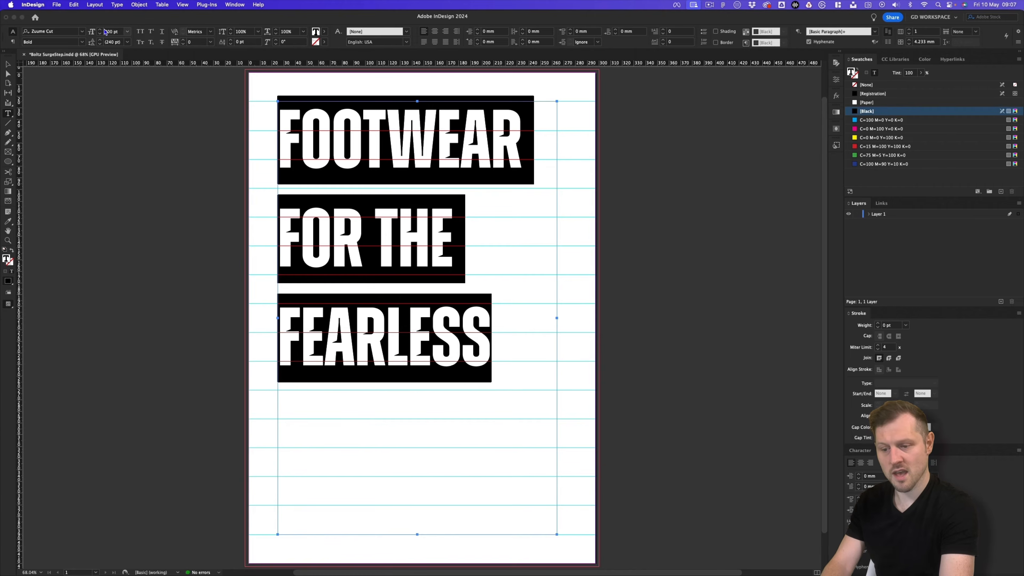
pyautogui.press('super+shift+period')
pyautogui.press('super+shift+period')
pyautogui.press('super+shift+period')
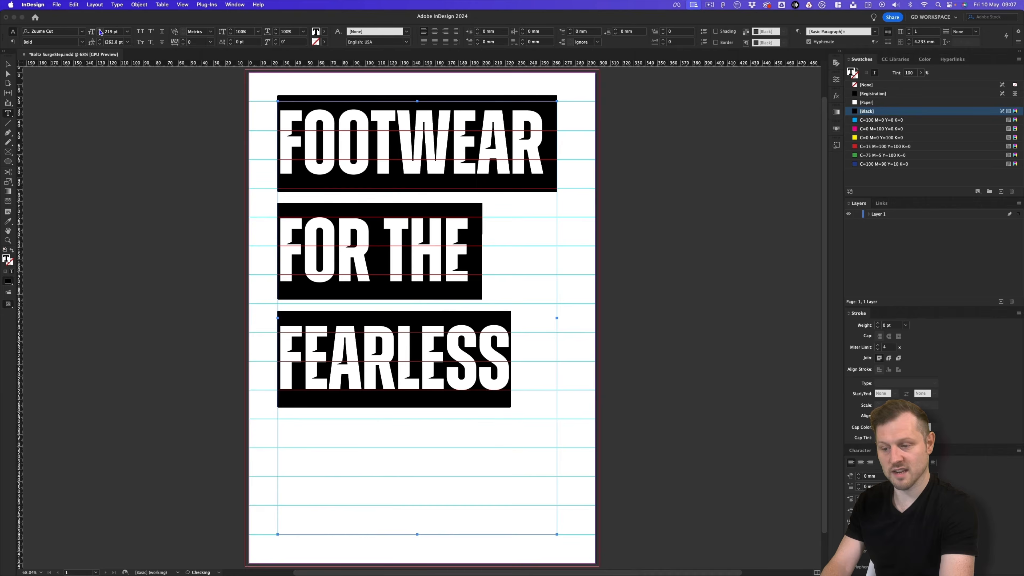
pyautogui.press('super+shift+period')
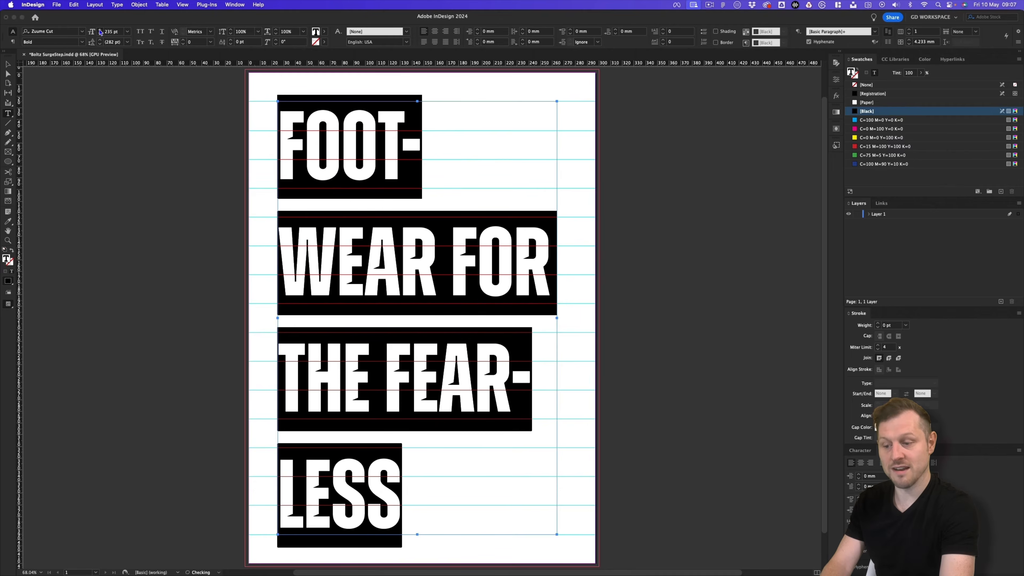
pyautogui.press('super+shift+period')
pyautogui.press('super+shift+period')
pyautogui.press('super+shift+period')
pyautogui.press('super+shift+period')
pyautogui.press('super+shift+period')
pyautogui.press('super+shift+period')
pyautogui.press('super+shift+period')
pyautogui.press('super+shift+period')
pyautogui.press('super+shift+period')
pyautogui.press('super+shift+period')
pyautogui.press('super+shift+period')
pyautogui.press('super+shift+period')
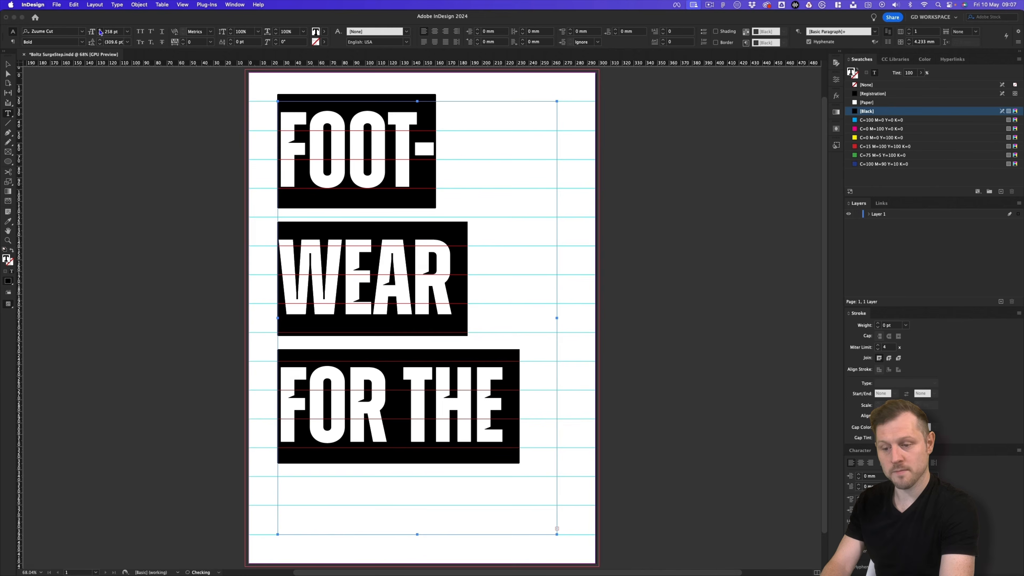
pyautogui.press('Return')
pyautogui.press('Escape')
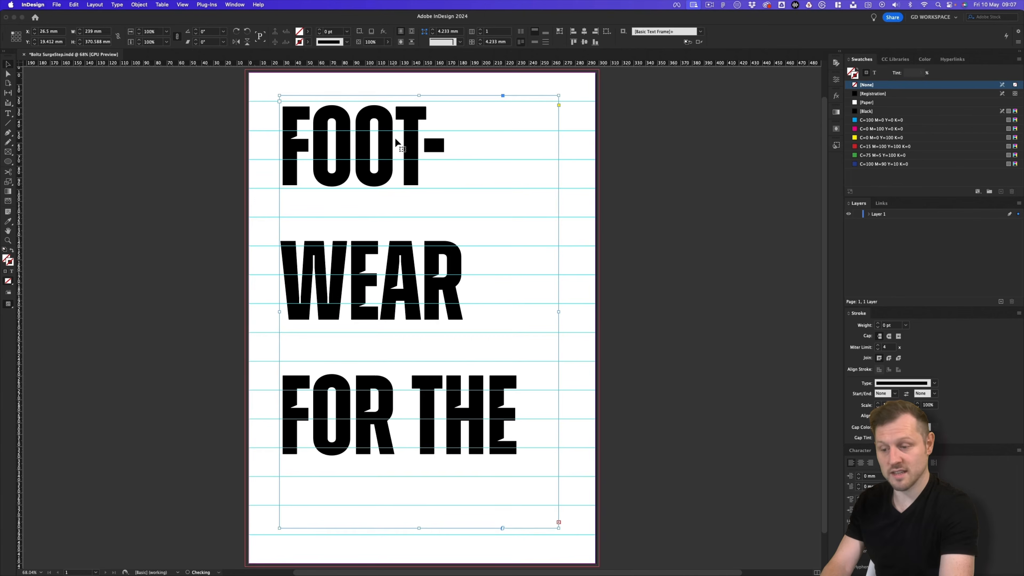
# Step: Tighten the leading of the whole title to about 208.4 pt so its lines stack closely
pyautogui.doubleClick(396, 138)
pyautogui.press('super+a')
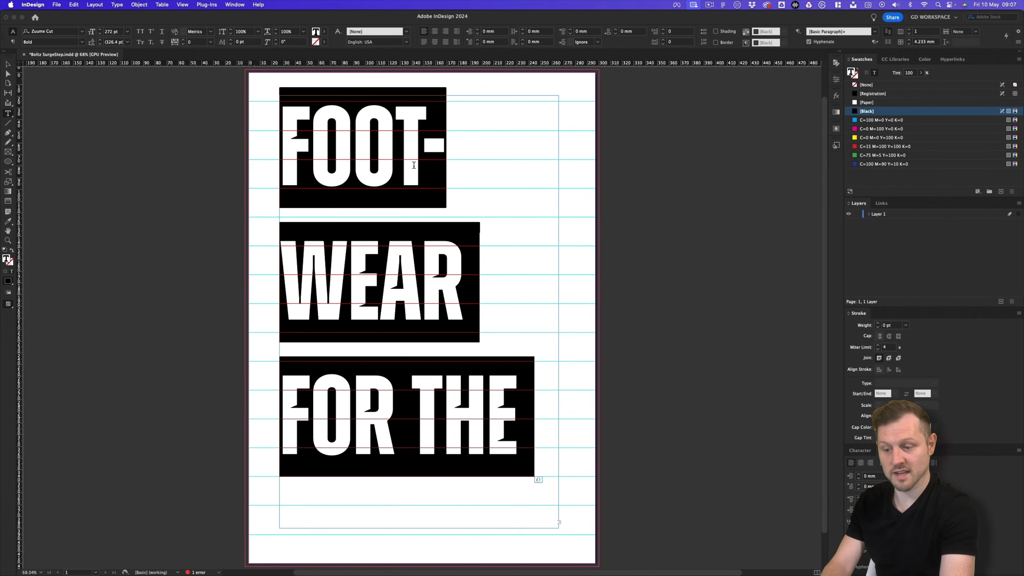
pyautogui.hotkey('alt', 'Up')
pyautogui.hotkey('alt', 'Up')
pyautogui.hotkey('alt', 'Up')
pyautogui.hotkey('alt', 'Up')
pyautogui.hotkey('alt', 'Up')
pyautogui.hotkey('alt', 'Up')
pyautogui.hotkey('alt', 'Up')
pyautogui.hotkey('alt', 'Up')
pyautogui.hotkey('alt', 'Up')
pyautogui.hotkey('alt', 'Up')
pyautogui.hotkey('alt', 'Up')
pyautogui.hotkey('alt', 'Up')
pyautogui.hotkey('alt', 'Up')
pyautogui.hotkey('alt', 'Up')
pyautogui.hotkey('alt', 'Up')
pyautogui.hotkey('alt', 'Up')
pyautogui.hotkey('alt', 'Up')
pyautogui.hotkey('alt', 'Up')
pyautogui.hotkey('alt', 'Up')
pyautogui.hotkey('alt', 'Up')
pyautogui.hotkey('alt', 'Up')
pyautogui.hotkey('alt', 'Up')
pyautogui.hotkey('alt', 'Up')
pyautogui.hotkey('alt', 'Up')
pyautogui.hotkey('alt', 'Up')
pyautogui.hotkey('alt', 'Up')
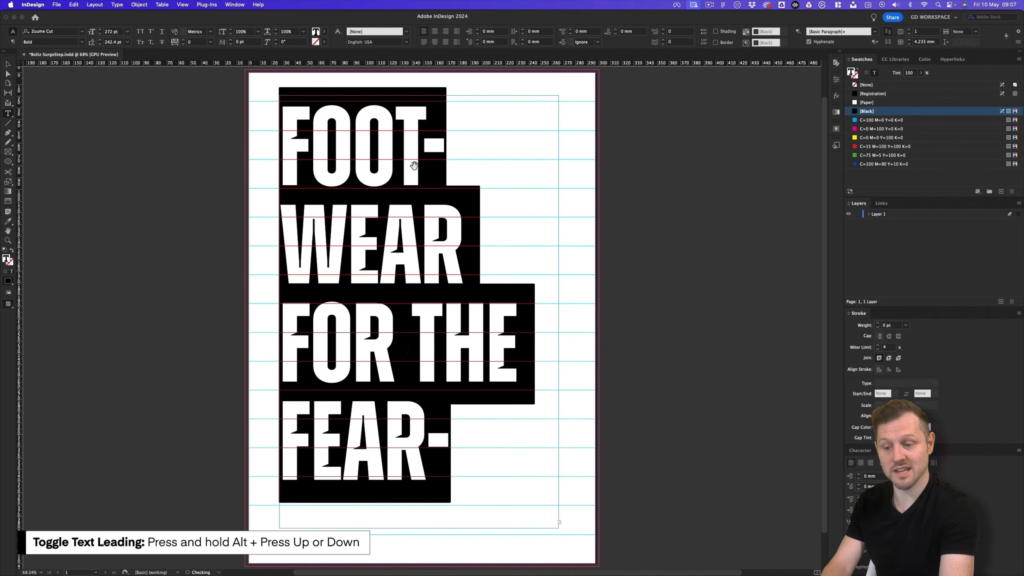
pyautogui.hotkey('alt', 'Up')
pyautogui.hotkey('alt', 'Up')
pyautogui.hotkey('alt', 'Up')
pyautogui.hotkey('alt', 'Up')
pyautogui.hotkey('alt', 'Up')
pyautogui.hotkey('alt', 'Up')
pyautogui.hotkey('alt', 'Up')
pyautogui.hotkey('alt', 'Up')
pyautogui.hotkey('alt', 'Up')
pyautogui.hotkey('alt', 'Up')
pyautogui.hotkey('alt', 'Up')
pyautogui.hotkey('alt', 'Up')
pyautogui.hotkey('alt', 'Up')
pyautogui.hotkey('alt', 'Up')
pyautogui.hotkey('alt', 'Up')
pyautogui.hotkey('alt', 'Up')
pyautogui.hotkey('alt', 'Up')
pyautogui.hotkey('alt', 'Up')
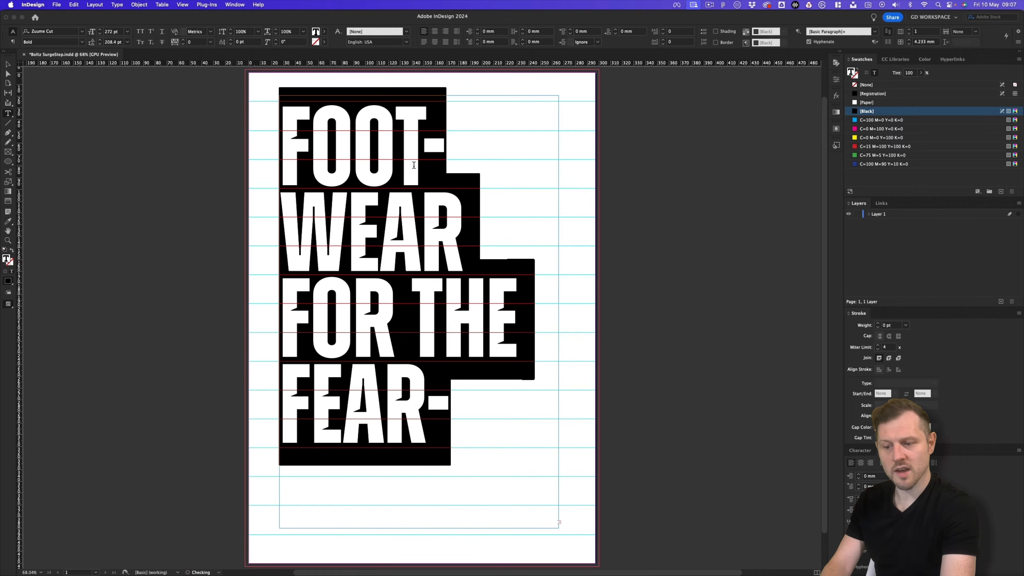
pyautogui.click(8, 66)
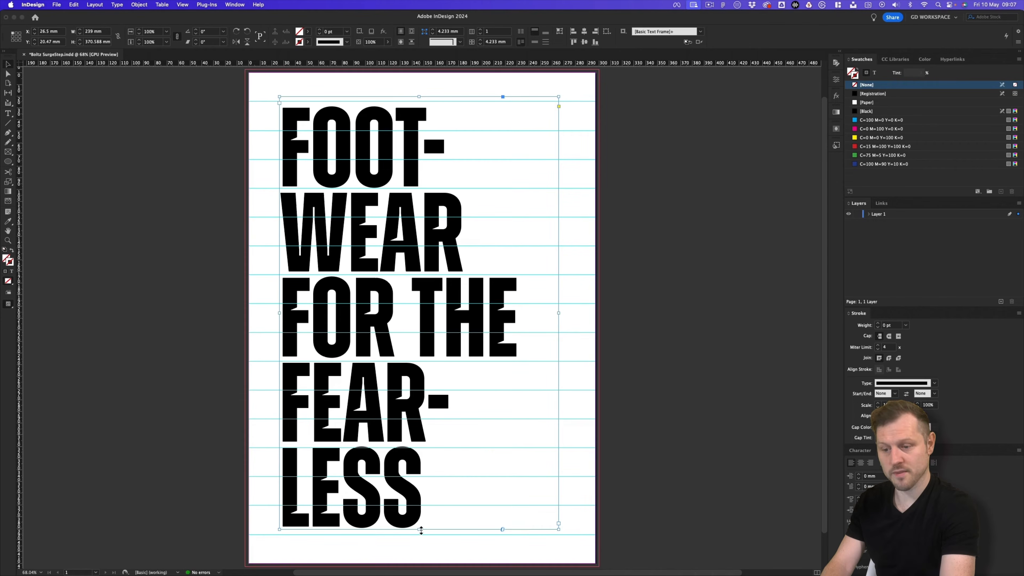
# Step: Extend the title frame's bottom edge to the last row guide and fine-tune the text's leading to 208.4 pt
pyautogui.moveTo(421, 530); pyautogui.dragTo(421, 536)
pyautogui.doubleClick(407, 270)
pyautogui.press('super+a')
pyautogui.hotkey('alt', 'Down')
pyautogui.hotkey('alt', 'Down')
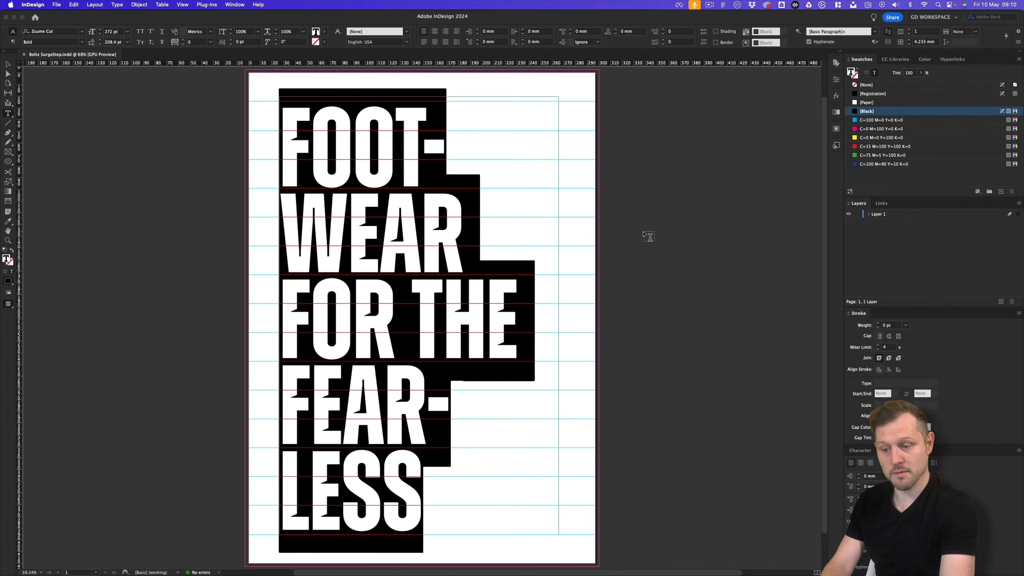
pyautogui.press('Escape')
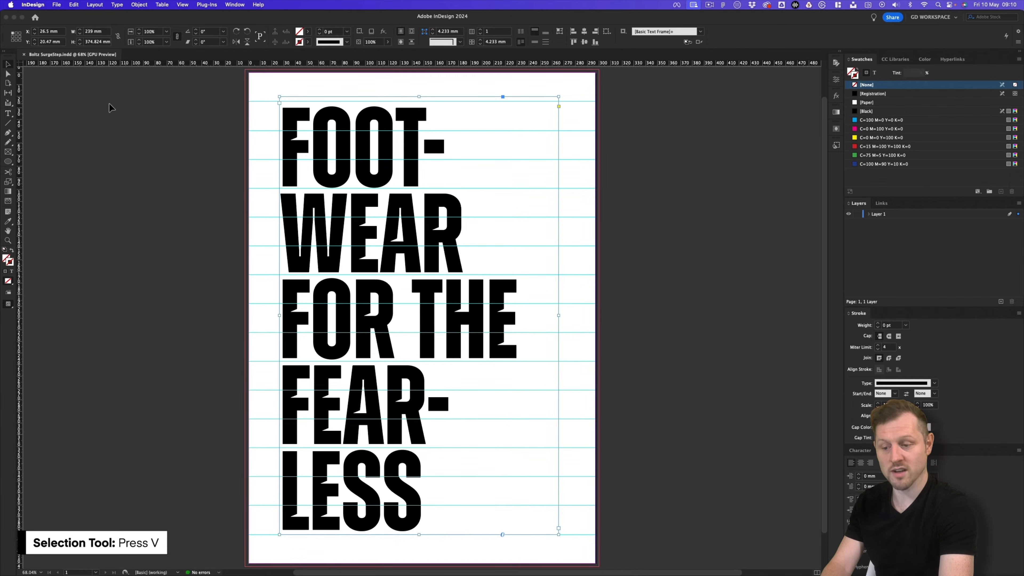
# Step: Widen the title frame to about 262.5 mm, then narrow it to about 211.5 mm to test the word breaks
pyautogui.moveTo(559, 315); pyautogui.dragTo(587, 318)
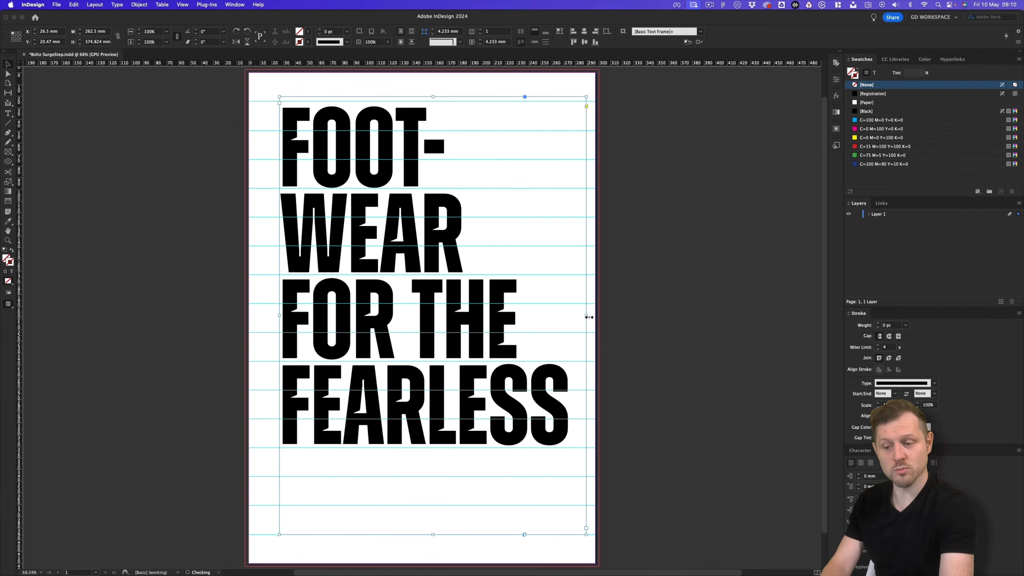
pyautogui.moveTo(588, 318); pyautogui.dragTo(526, 317)
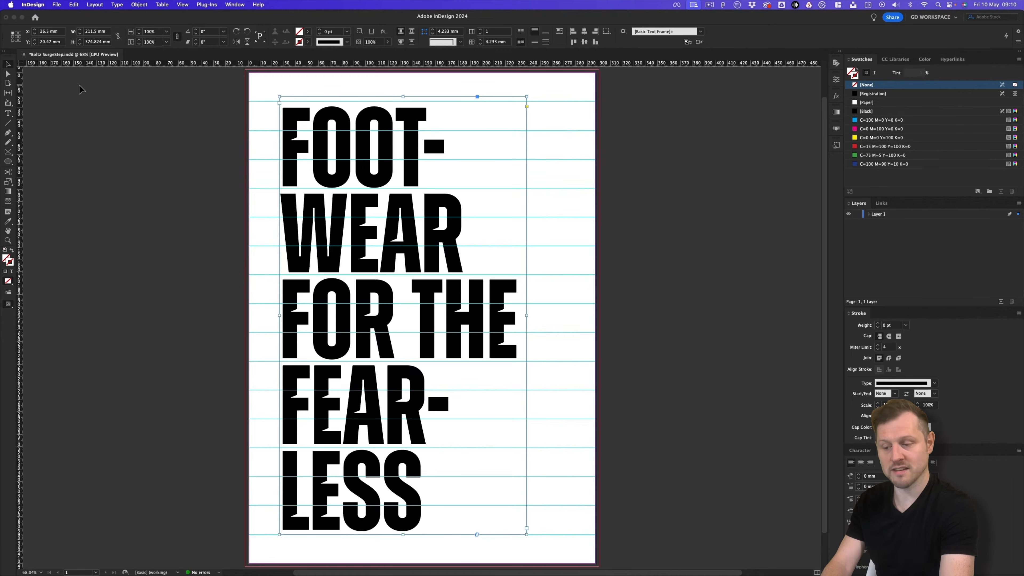
# Step: Show the paragraph formatting controls for the whole title text to check its Hyphenate option
pyautogui.click(141, 82)
pyautogui.press('t')
pyautogui.click(342, 195)
pyautogui.press('super+a')
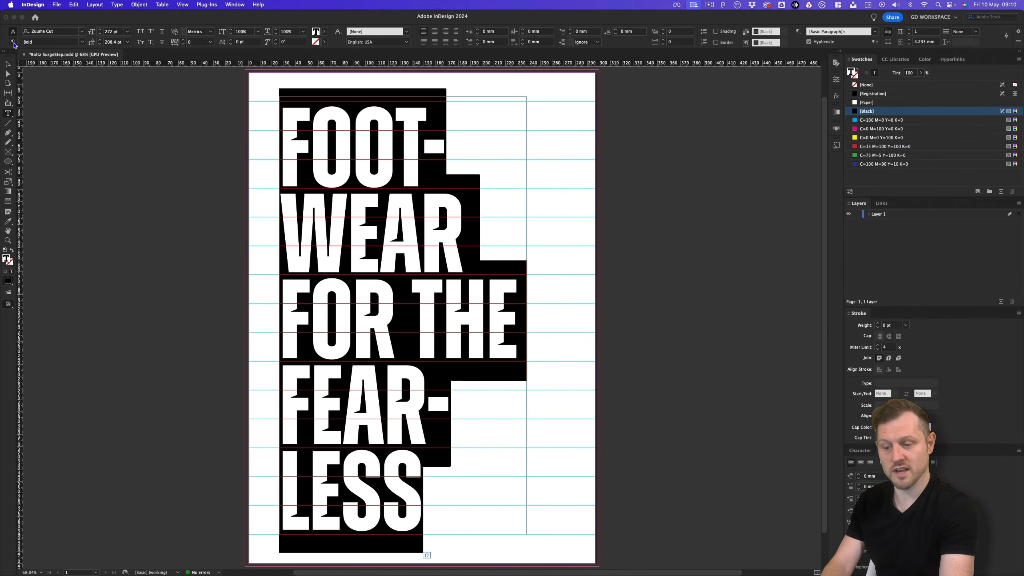
pyautogui.click(13, 42)
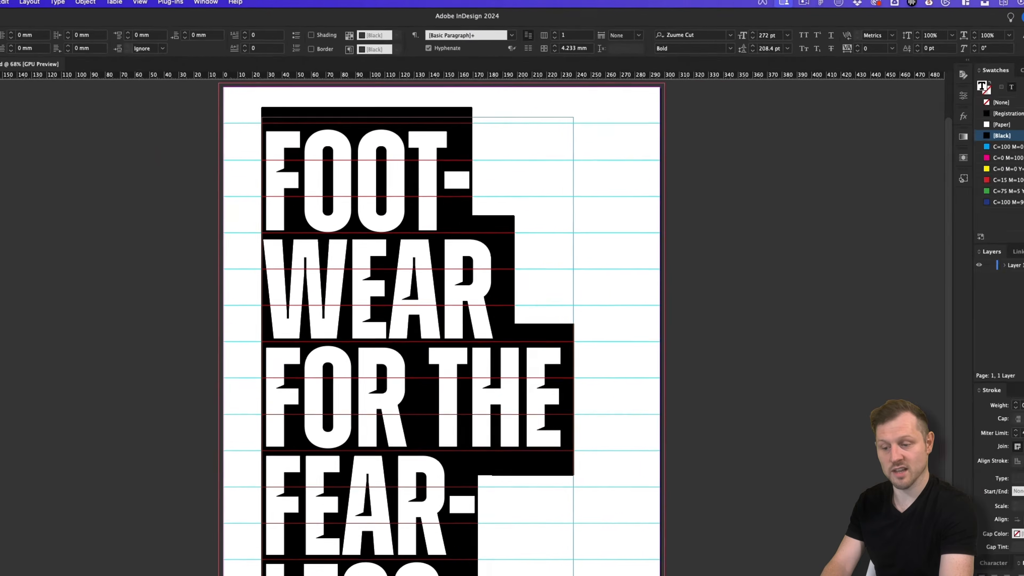
# Step: Widen the title frame slightly to about 216 mm
pyautogui.press('Escape')
pyautogui.moveTo(526, 315)
pyautogui.mouseDown()
pyautogui.moveTo(585, 318)
pyautogui.moveTo(531, 319)
pyautogui.mouseUp()
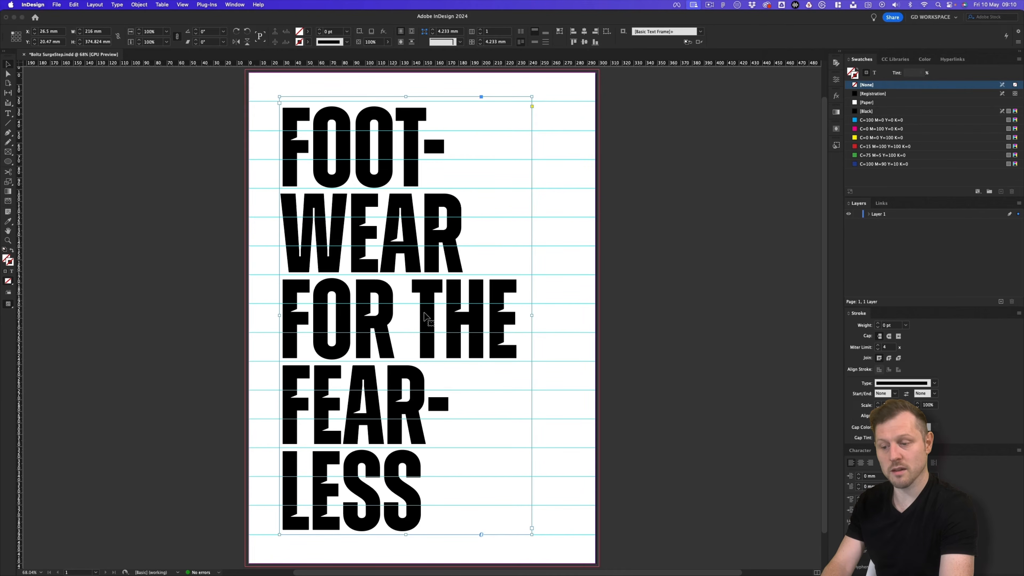
# Step: Rename the title's layer to TYPE and deselect the title frame
pyautogui.doubleClick(878, 216)
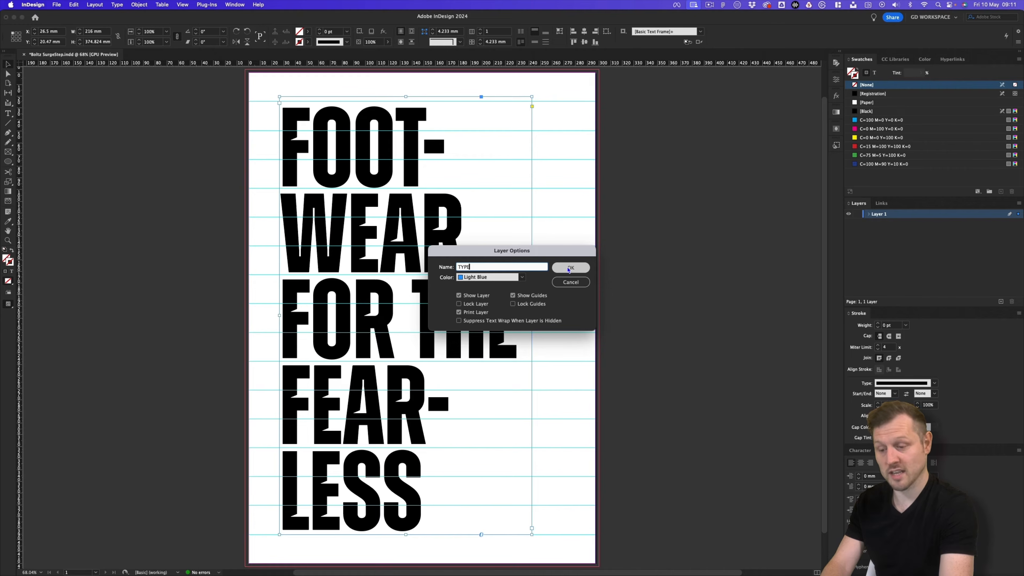
pyautogui.press('Return')
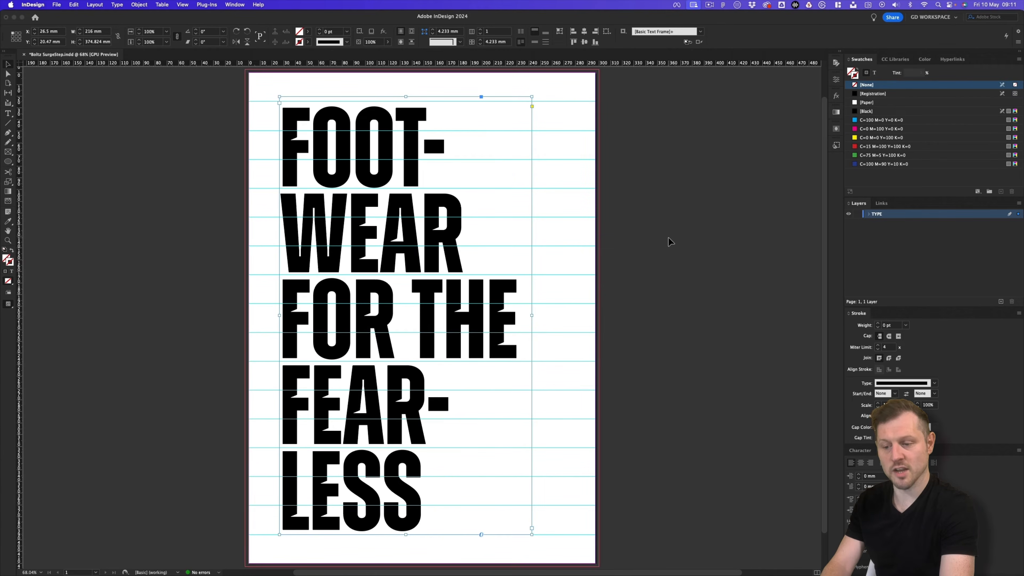
pyautogui.click(668, 237)
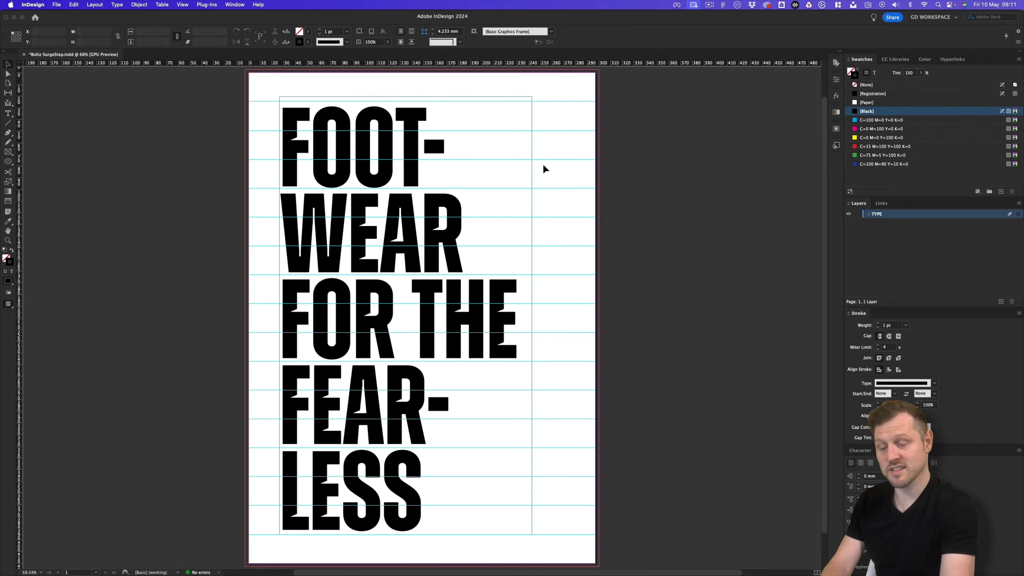
# Step: Draw a rectangle frame about 79 × 91 mm beside the "FOOT-WEAR" lines and turn it into a text frame
pyautogui.click(9, 115)
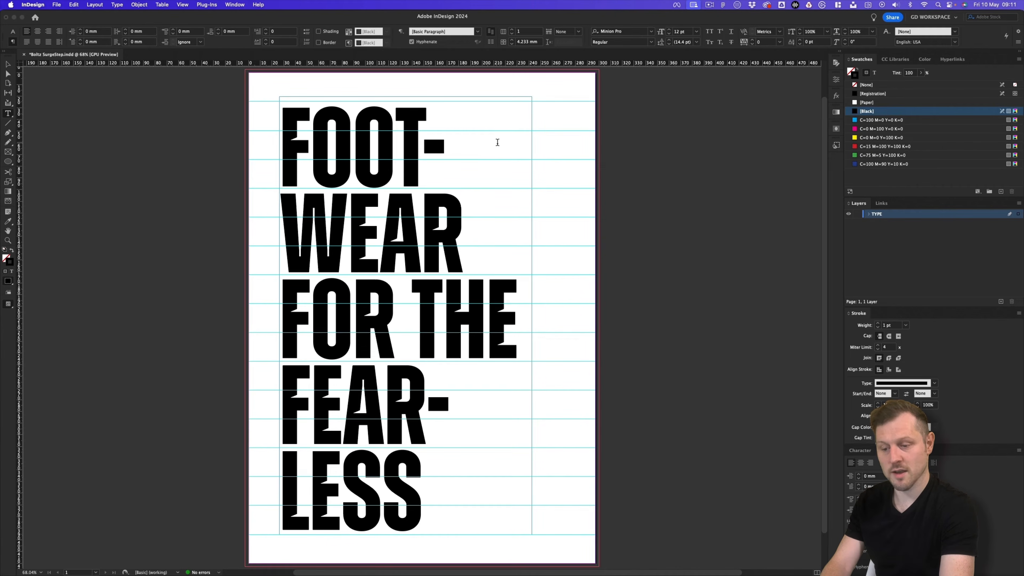
pyautogui.tripleClick(518, 199)
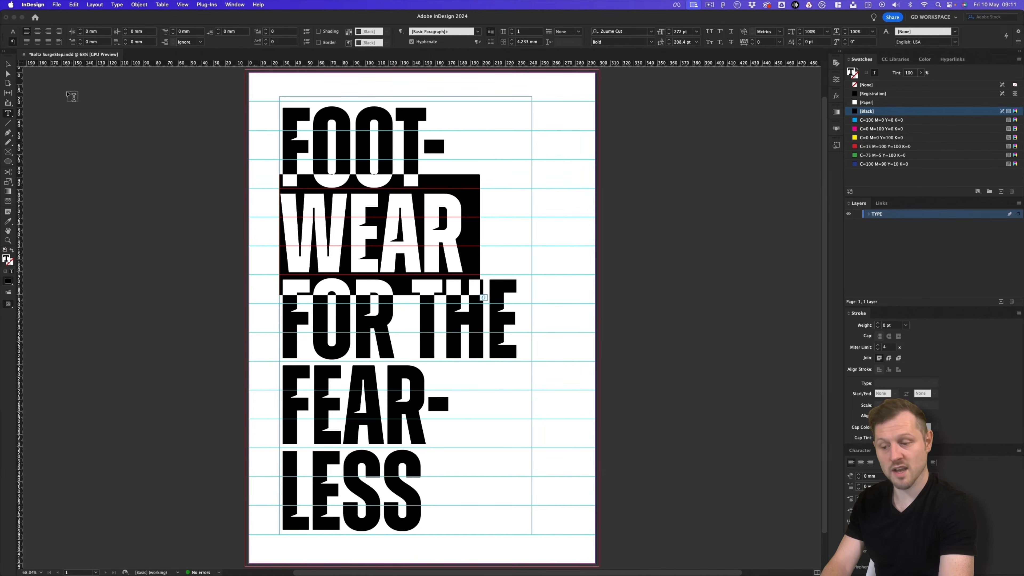
pyautogui.click(8, 153)
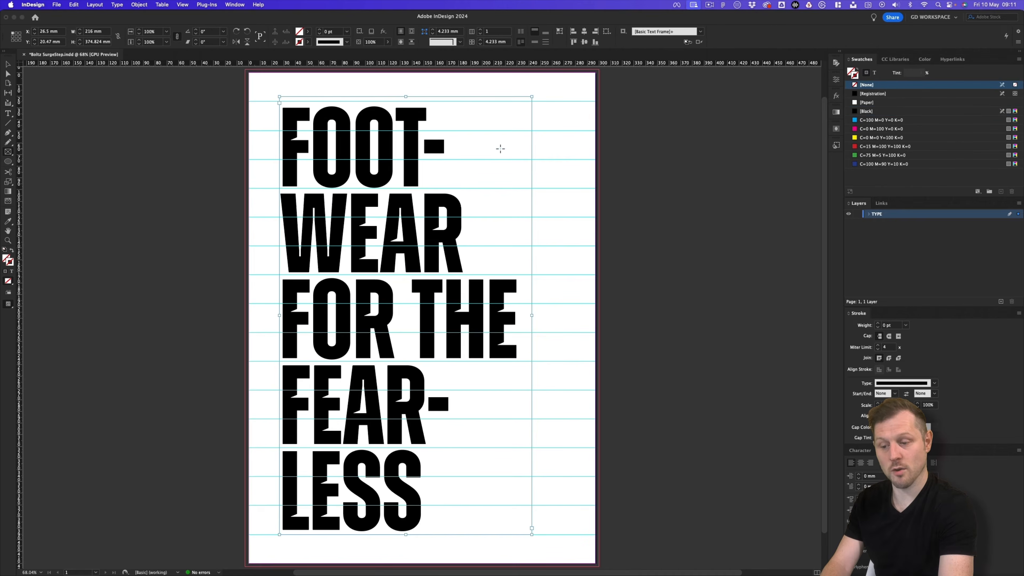
pyautogui.moveTo(496, 137); pyautogui.dragTo(588, 244)
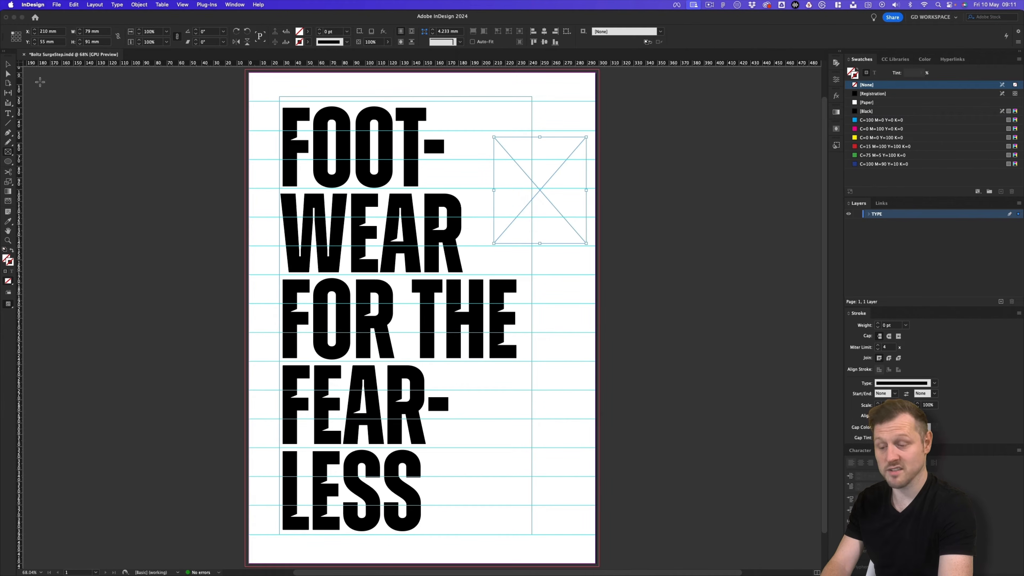
pyautogui.click(8, 115)
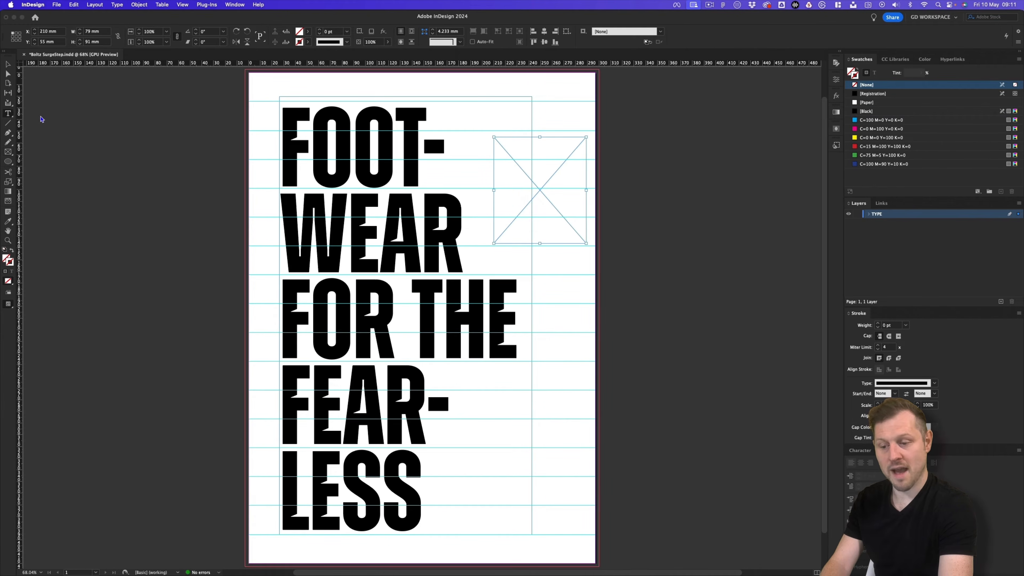
pyautogui.click(510, 148)
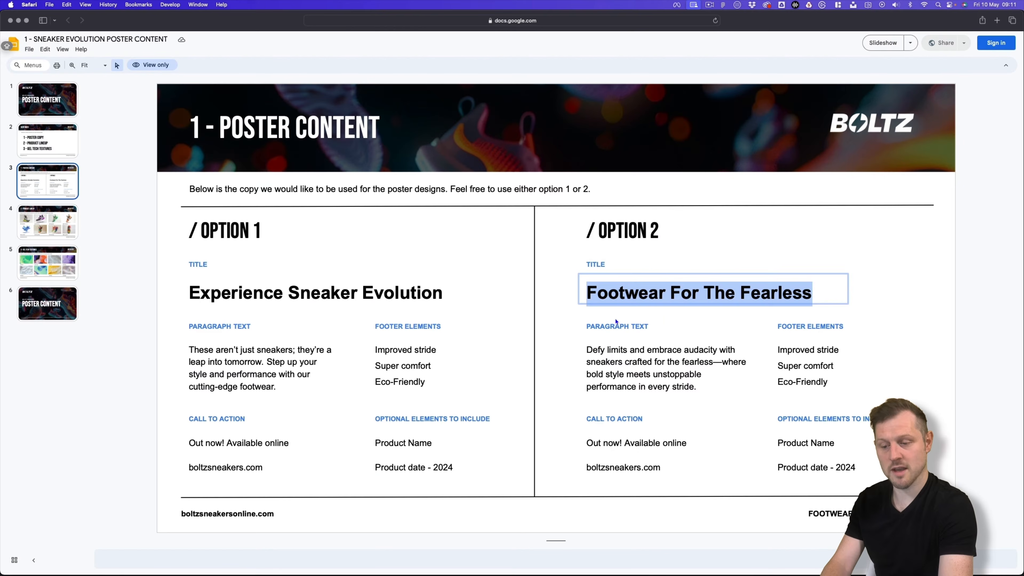
# Step: Copy the Option 2 paragraph text from the Google Slides brief and paste it into the new InDesign text frame
pyautogui.press('super+Tab')
pyautogui.click(588, 349)
pyautogui.moveTo(589, 350); pyautogui.dragTo(697, 387)
pyautogui.press('super+c')
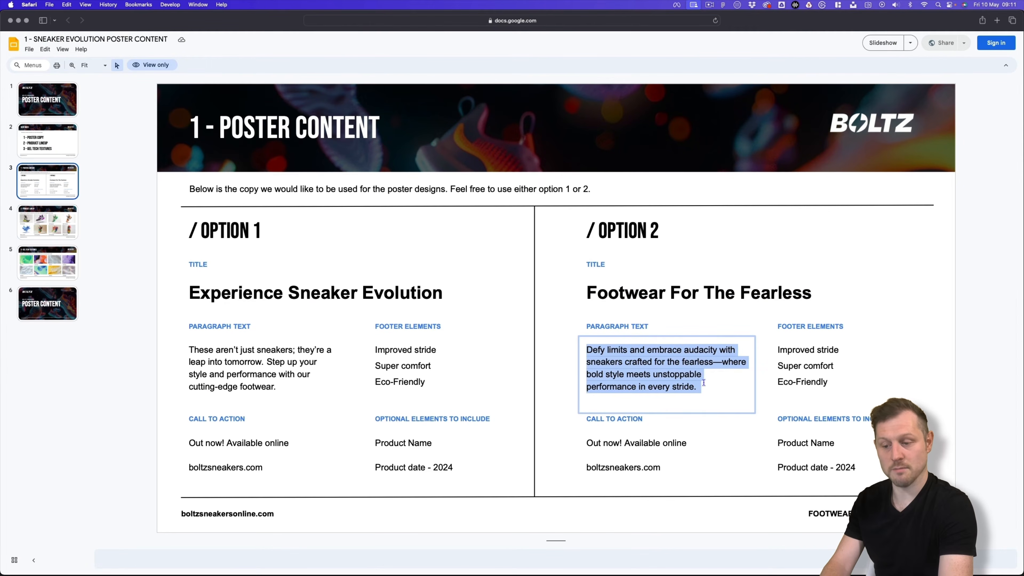
pyautogui.press('super+Tab')
pyautogui.press('super+v')
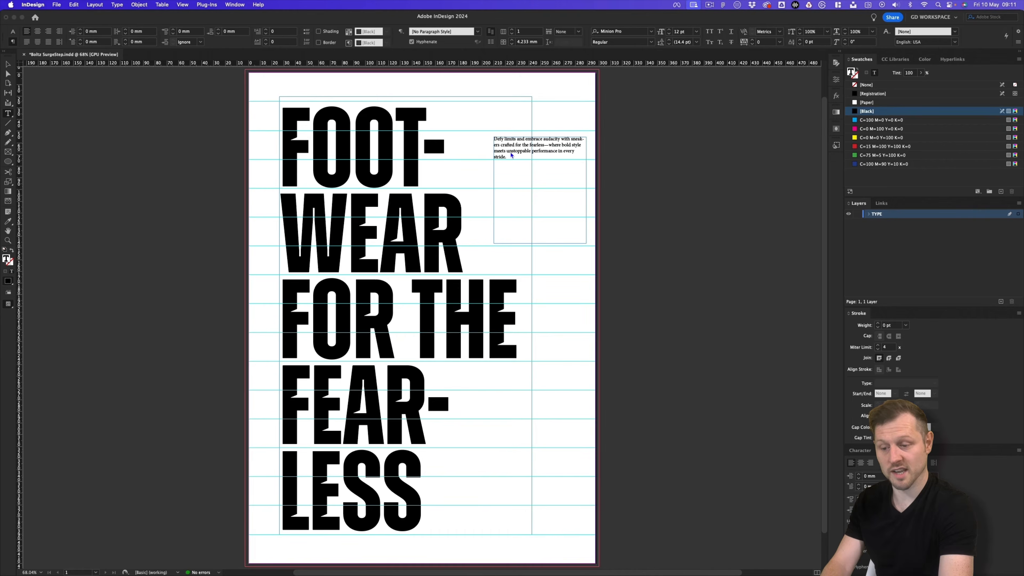
# Step: Set the whole pasted paragraph's font size to 25 pt
pyautogui.press('super+a')
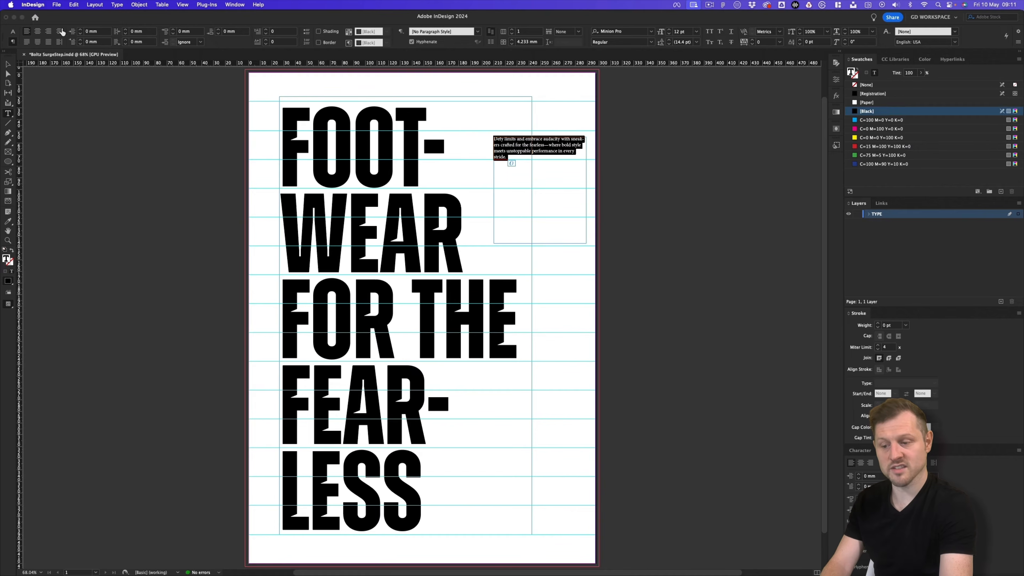
pyautogui.click(13, 32)
pyautogui.click(113, 31)
pyautogui.write('25')
pyautogui.press('Return')
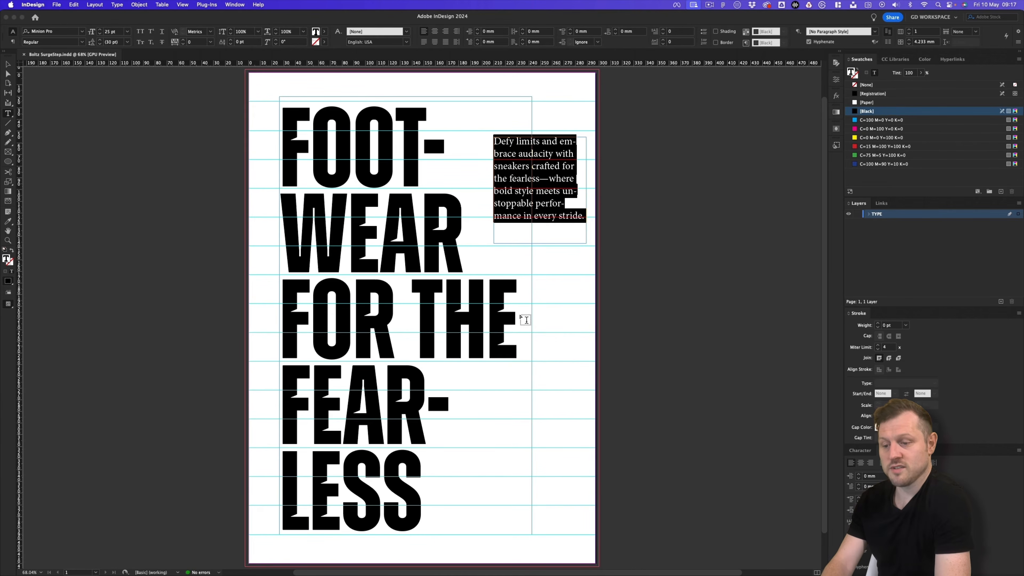
# Step: Open the page's margins and columns settings and set the number of columns to 5, keeping the page preview unobstructed
pyautogui.click(95, 4)
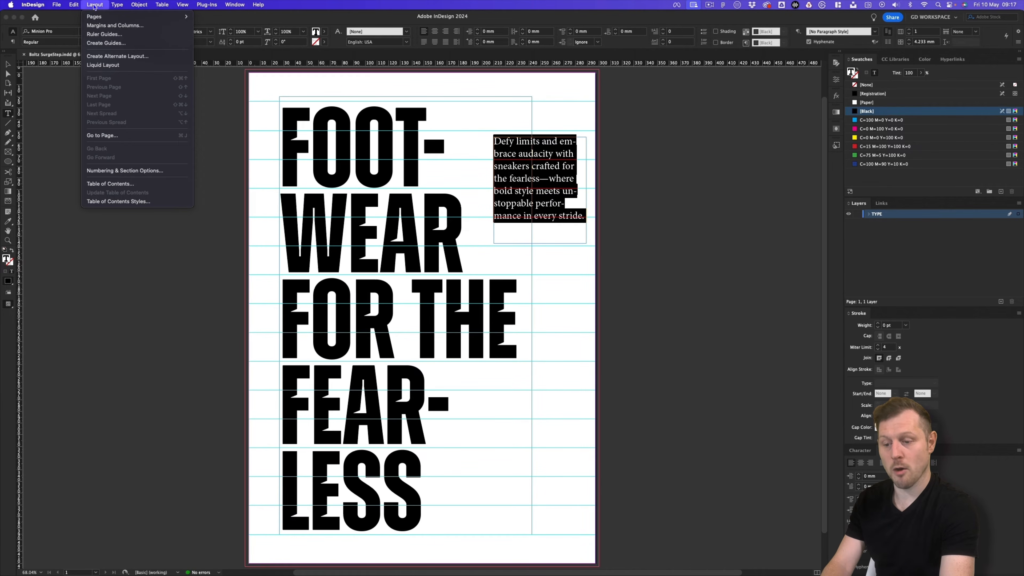
pyautogui.click(101, 25)
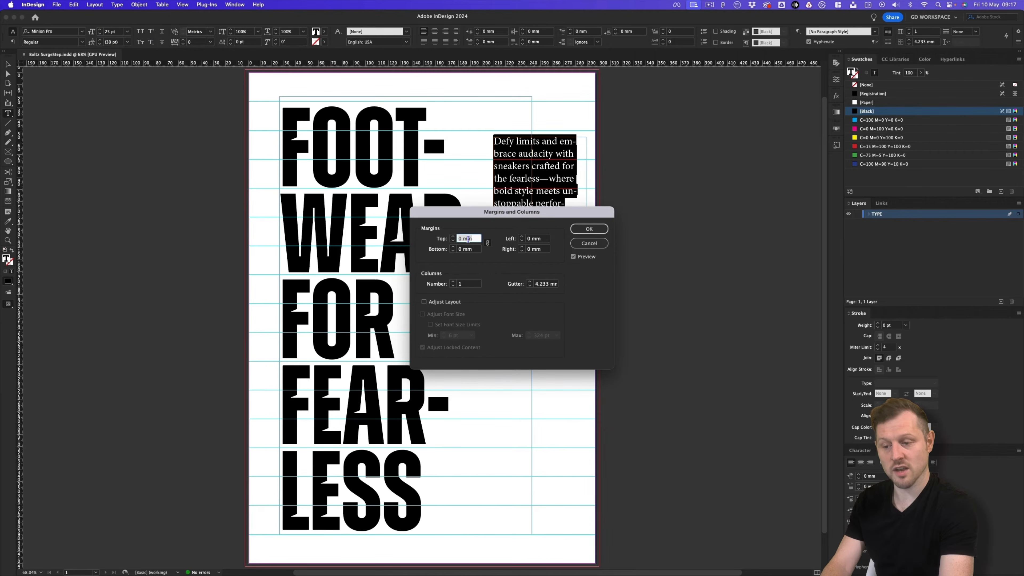
pyautogui.moveTo(466, 215); pyautogui.dragTo(457, 218)
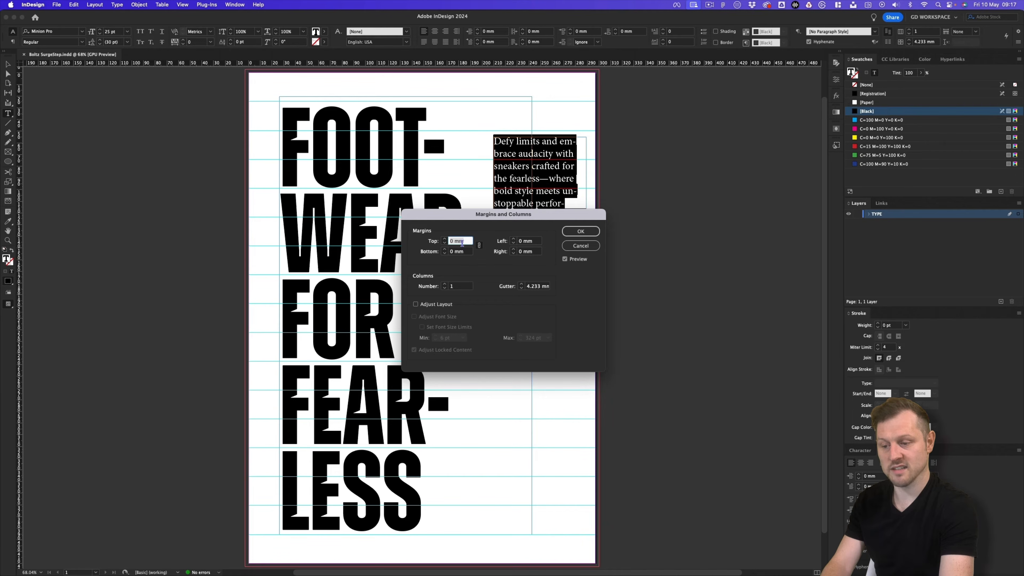
pyautogui.doubleClick(459, 288)
pyautogui.write('5')
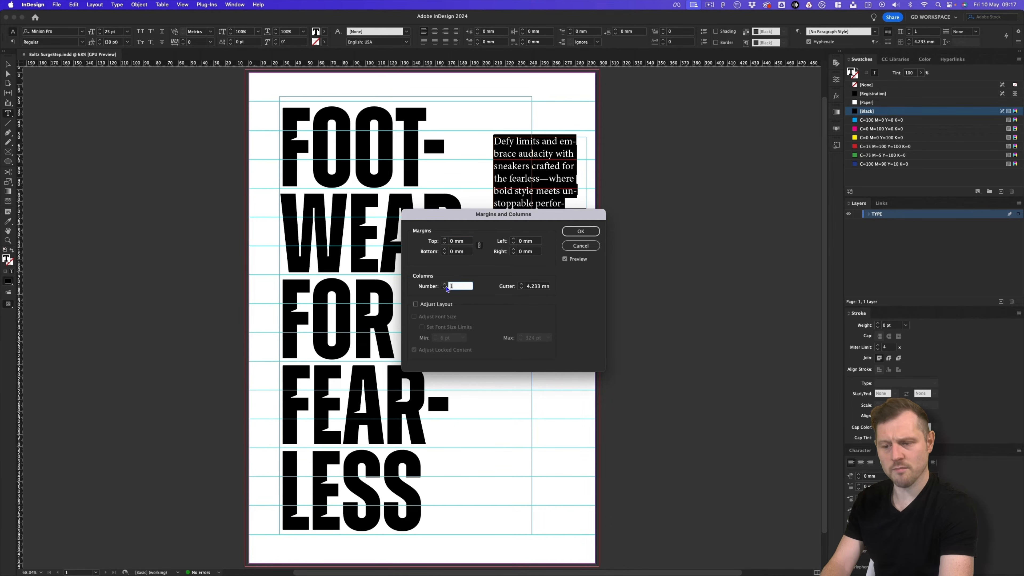
pyautogui.doubleClick(536, 286)
pyautogui.moveTo(493, 220); pyautogui.dragTo(691, 292)
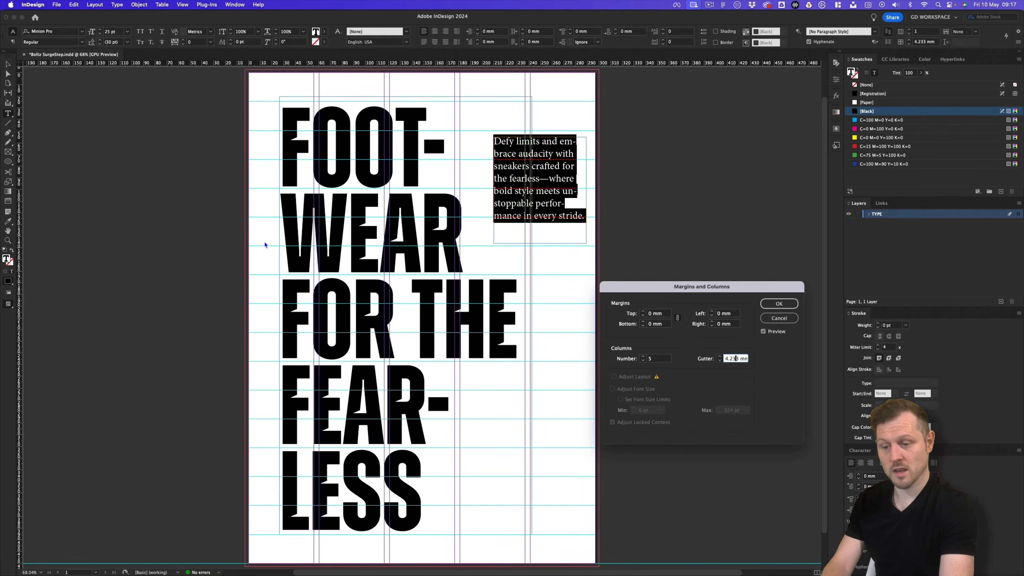
# Step: Unlink the page margins and set the left and right margins to 20 mm each
pyautogui.click(657, 314)
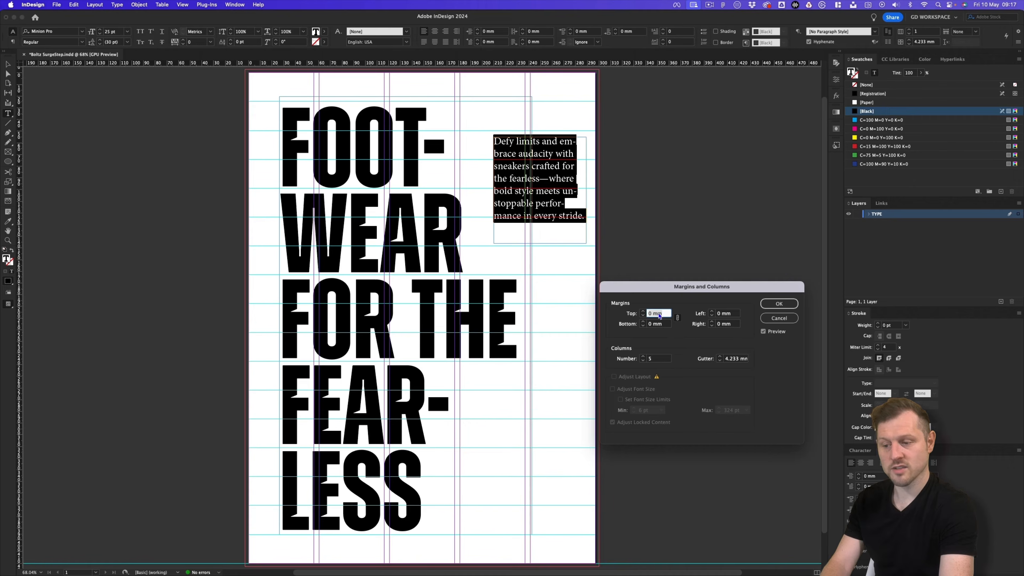
pyautogui.click(677, 318)
pyautogui.click(660, 316)
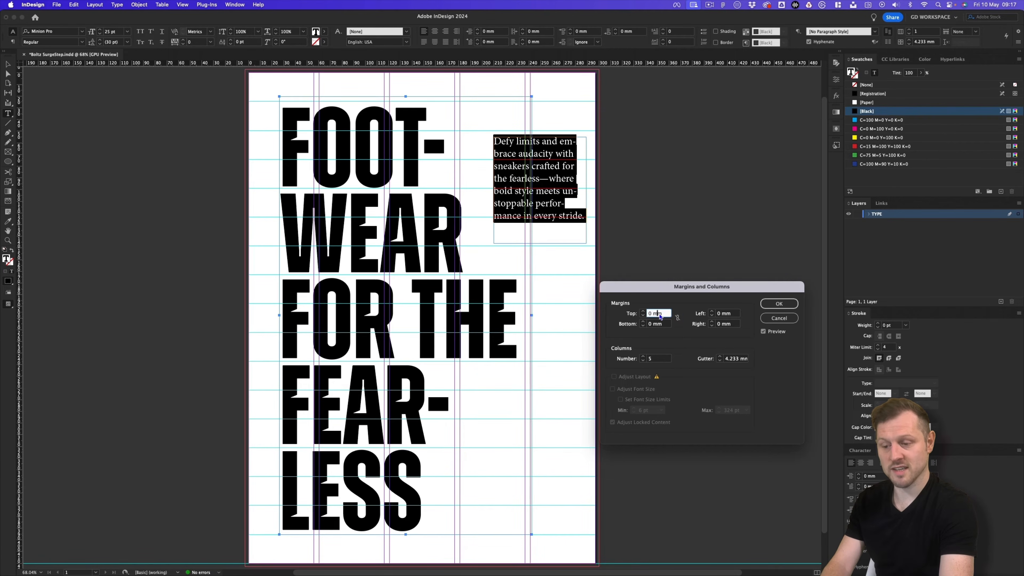
pyautogui.click(730, 314)
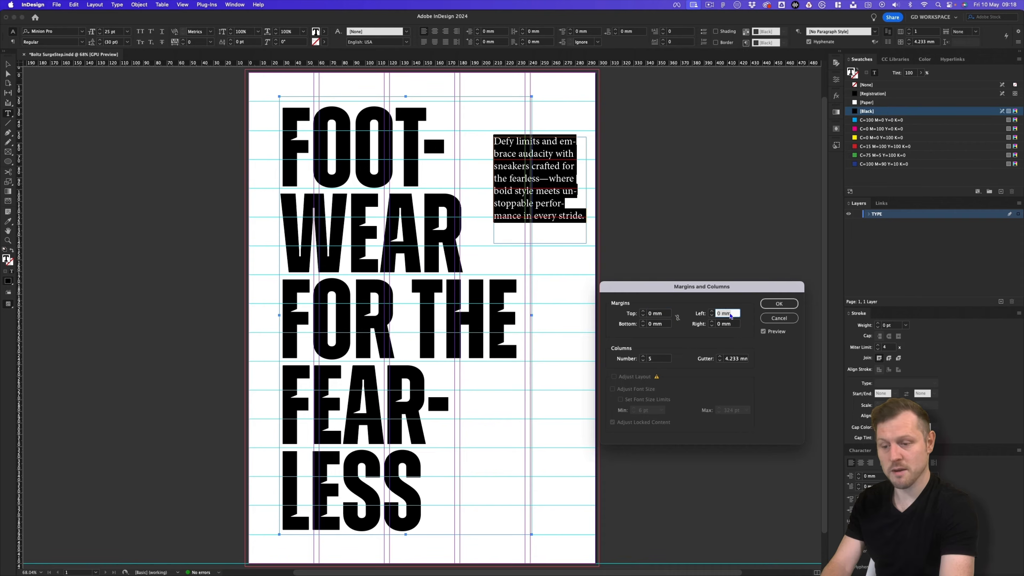
pyautogui.write('20')
pyautogui.press('Tab')
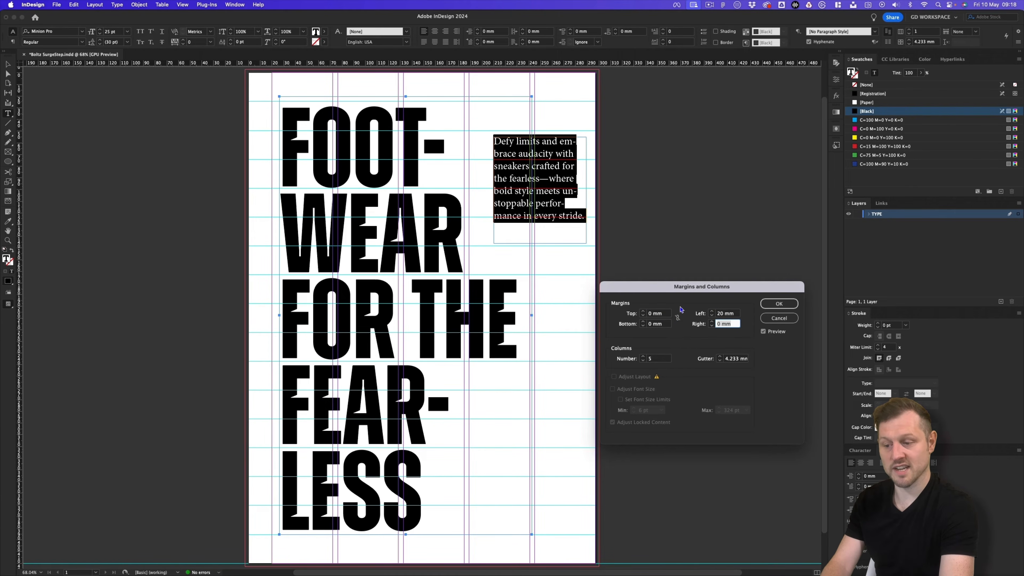
pyautogui.write('20')
pyautogui.hotkey('shift', 'Tab')
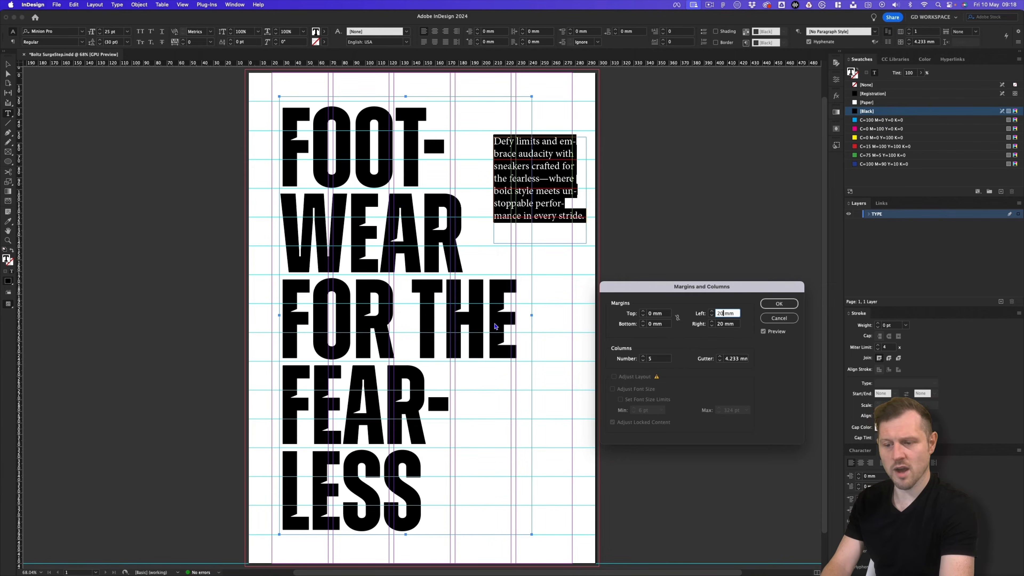
# Step: Set the page to 7 columns with a 2 mm gutter and apply the layout settings
pyautogui.click(648, 358)
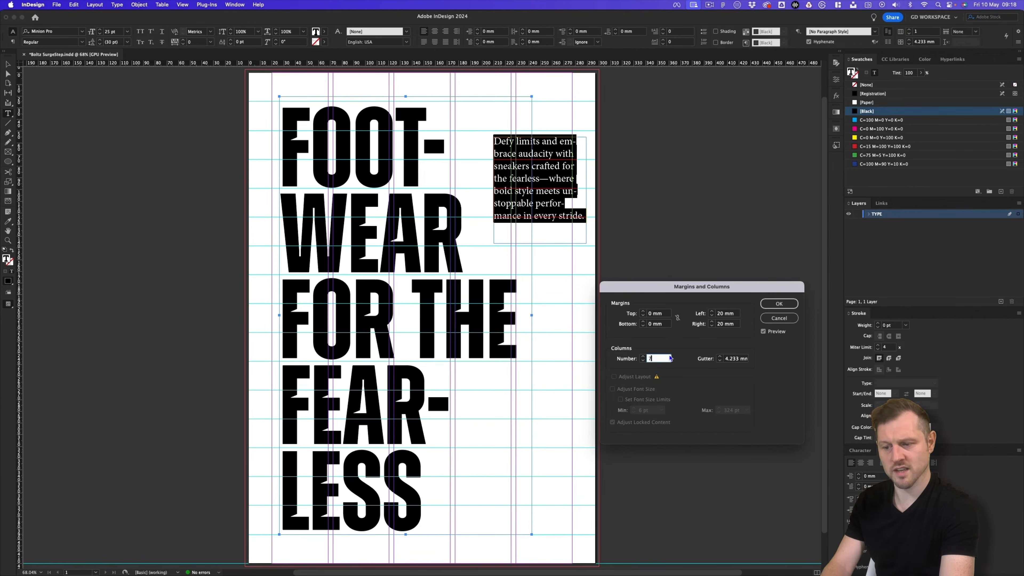
pyautogui.write('7')
pyautogui.press('Tab')
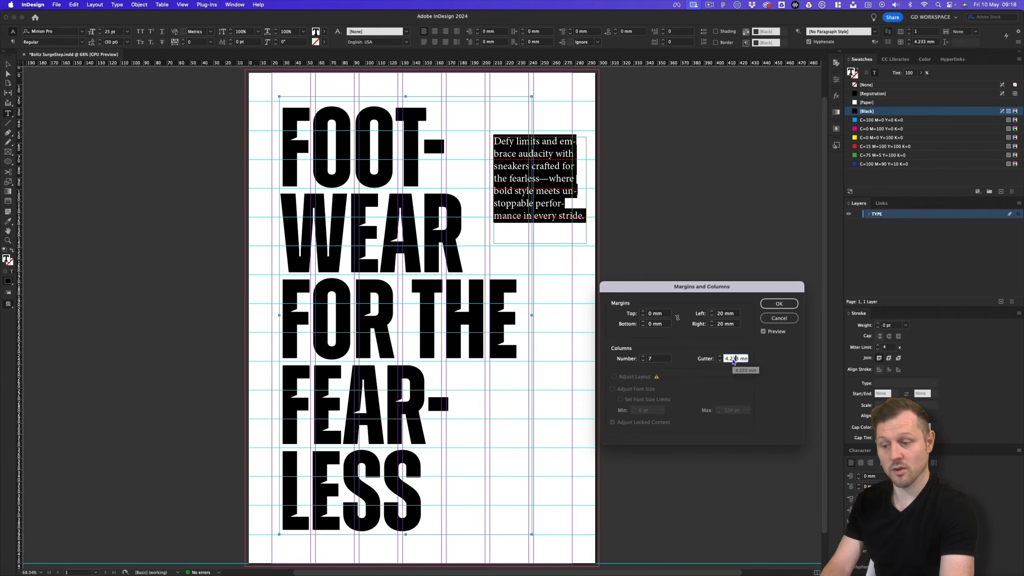
pyautogui.write('2')
pyautogui.press('Tab')
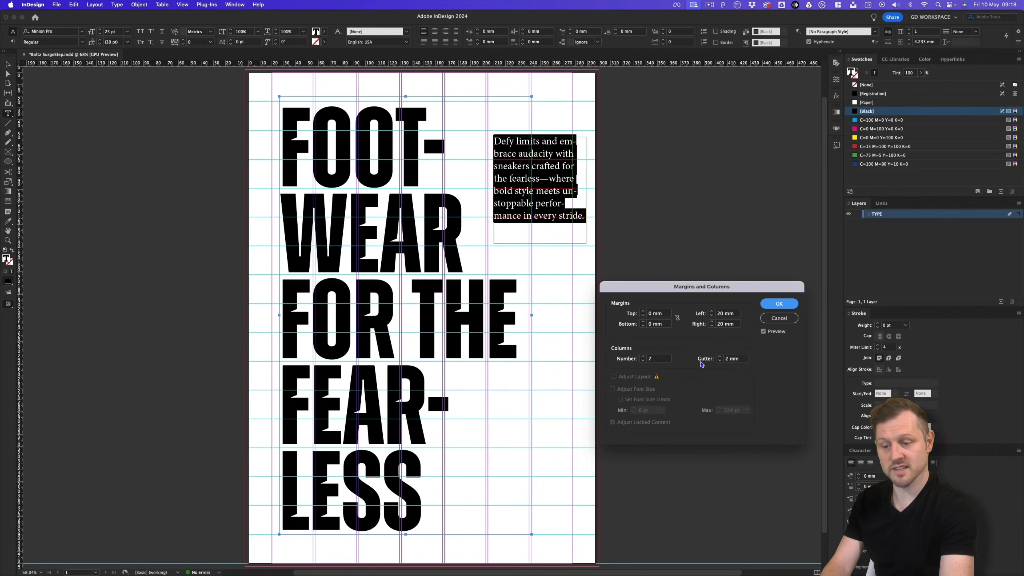
pyautogui.click(779, 304)
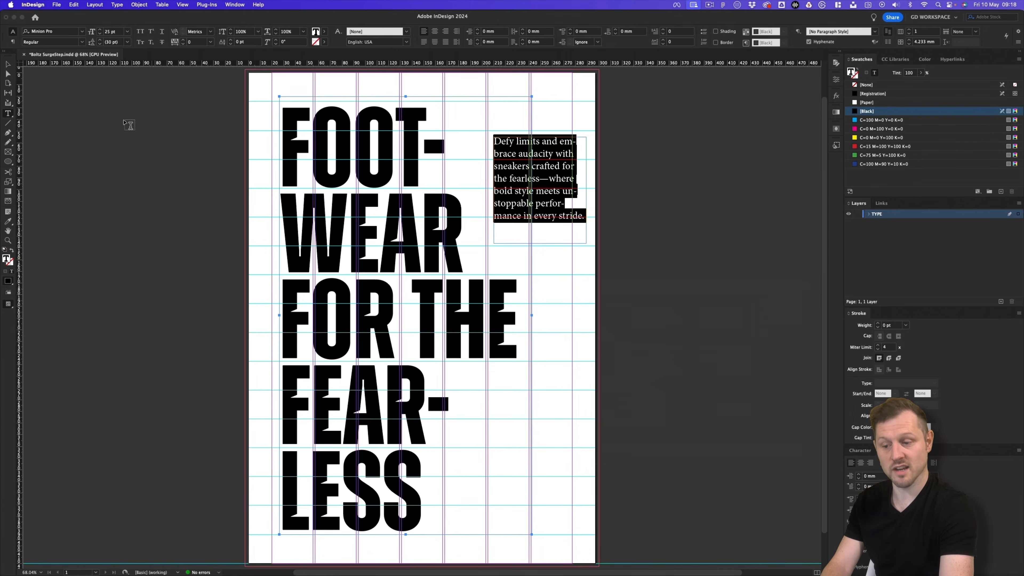
# Step: Move the title frame to about X 17.2 mm, Y 19.9 mm so its letters align with the left margin
pyautogui.click(8, 64)
pyautogui.click(335, 150)
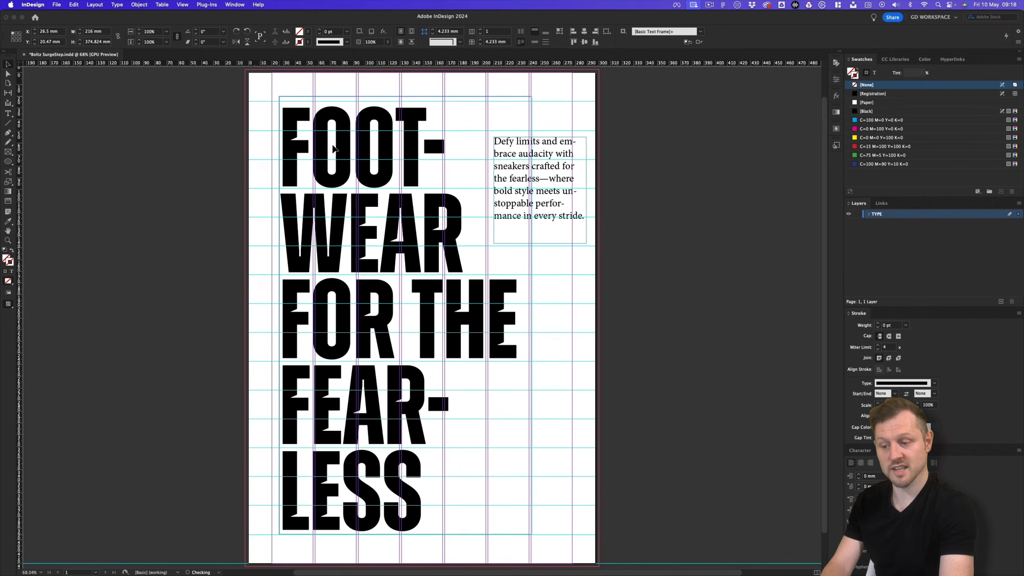
pyautogui.moveTo(342, 151); pyautogui.dragTo(327, 148)
pyautogui.press('Down')
pyautogui.press('Down')
pyautogui.press('Down')
pyautogui.press('Down')
pyautogui.press('Left')
pyautogui.press('Left')
pyautogui.press('Left')
pyautogui.press('Left')
pyautogui.press('Left')
pyautogui.press('Left')
pyautogui.press('Left')
pyautogui.press('Left')
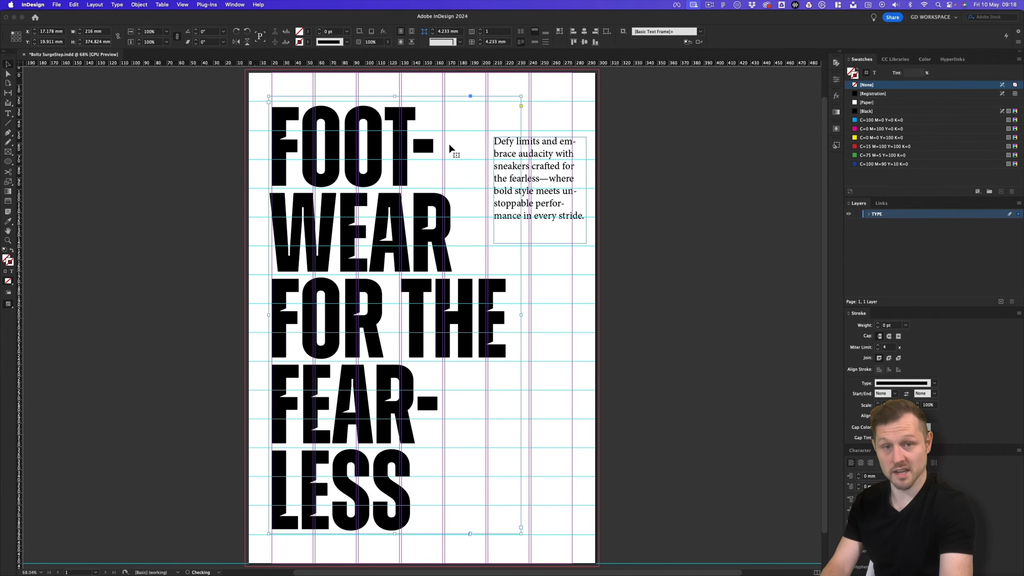
# Step: Fit the paragraph frame to the last two columns at X 205 mm, Y 49.4 mm with a 72 mm width, and deselect it
pyautogui.click(510, 152)
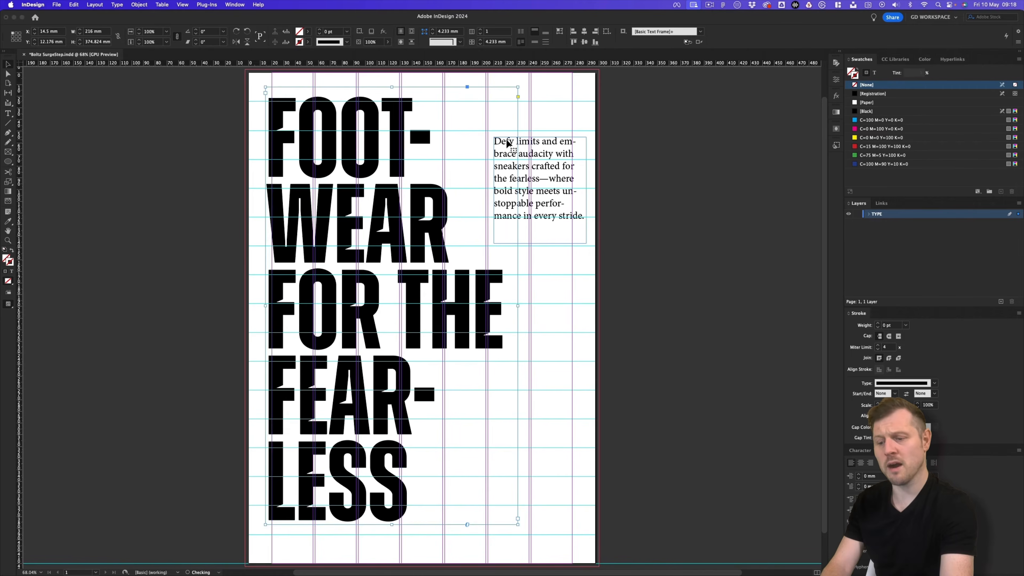
pyautogui.moveTo(542, 156); pyautogui.dragTo(536, 141)
pyautogui.moveTo(580, 178); pyautogui.dragTo(556, 163)
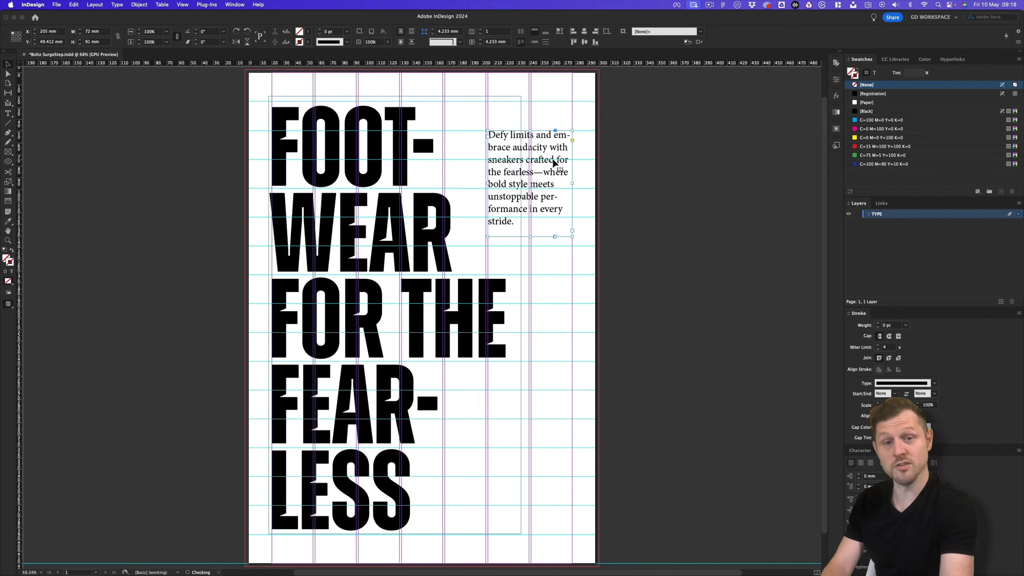
pyautogui.click(655, 186)
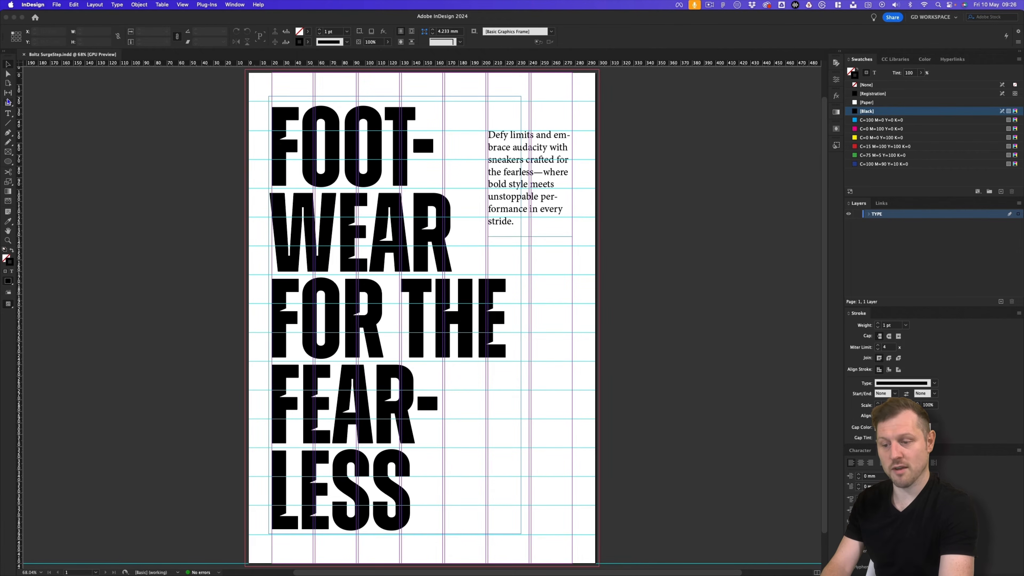
# Step: Draw a footer frame about 257 × 25 mm between the side margins below the title and make it a text frame
pyautogui.click(8, 152)
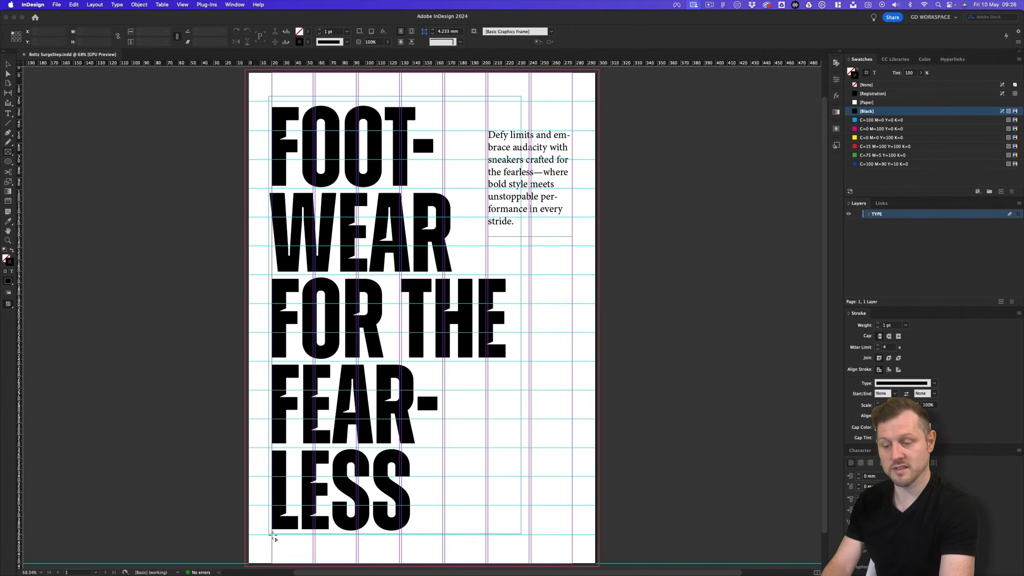
pyautogui.moveTo(272, 535); pyautogui.dragTo(573, 565)
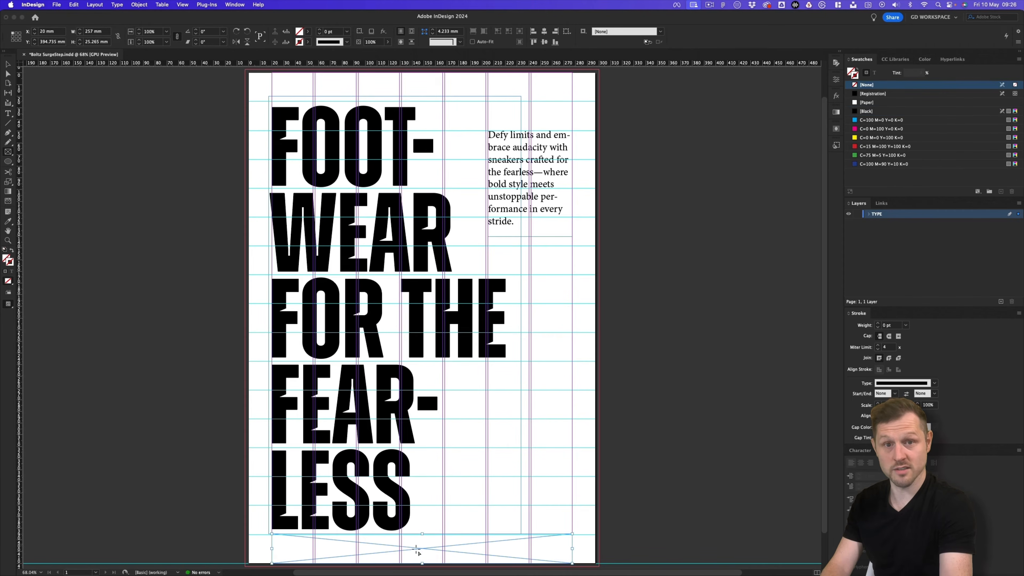
pyautogui.click(8, 114)
pyautogui.click(295, 546)
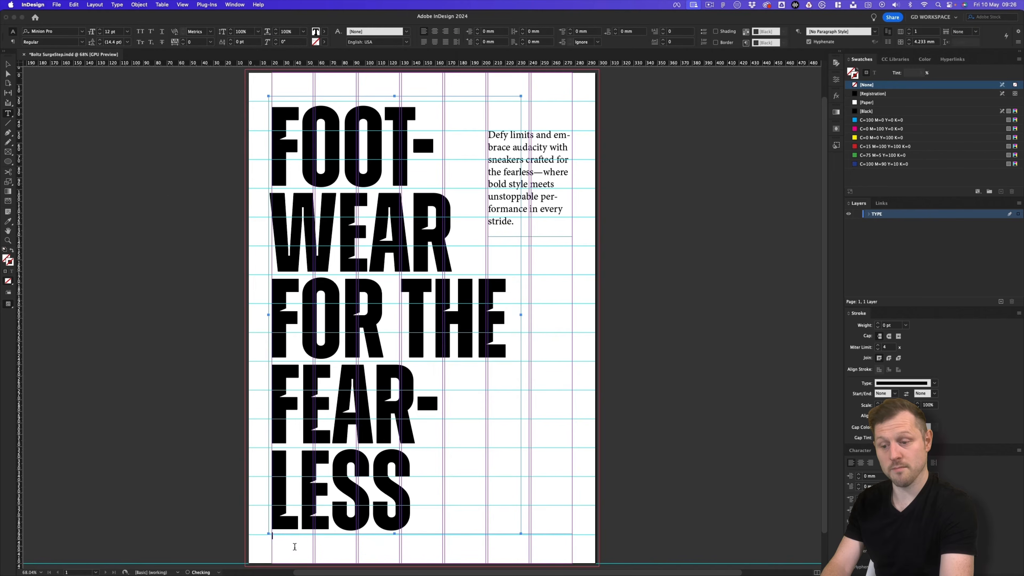
# Step: Insert a table with 1 body row and 3 columns into the footer frame
pyautogui.click(164, 5)
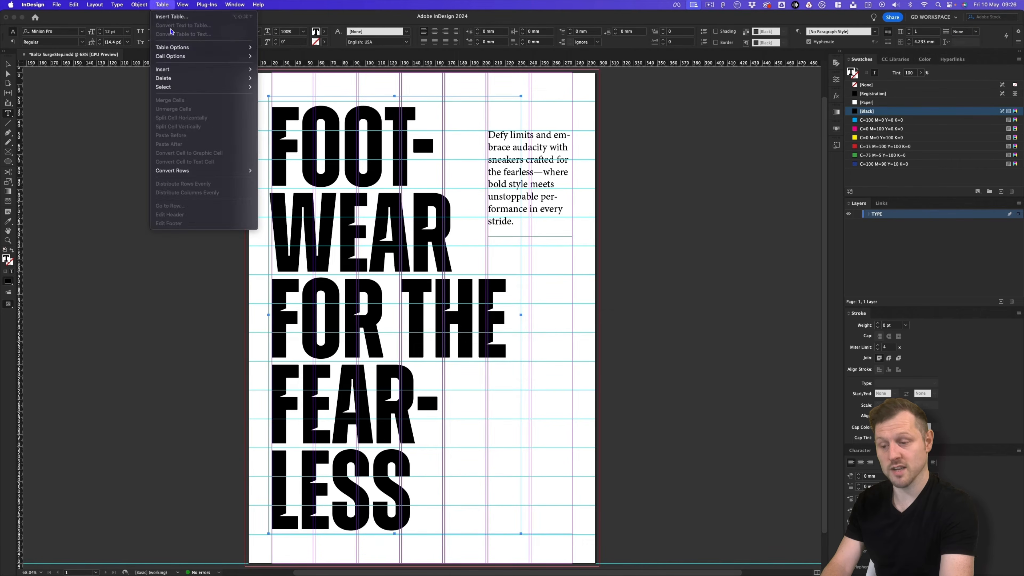
pyautogui.moveTo(233, 71)
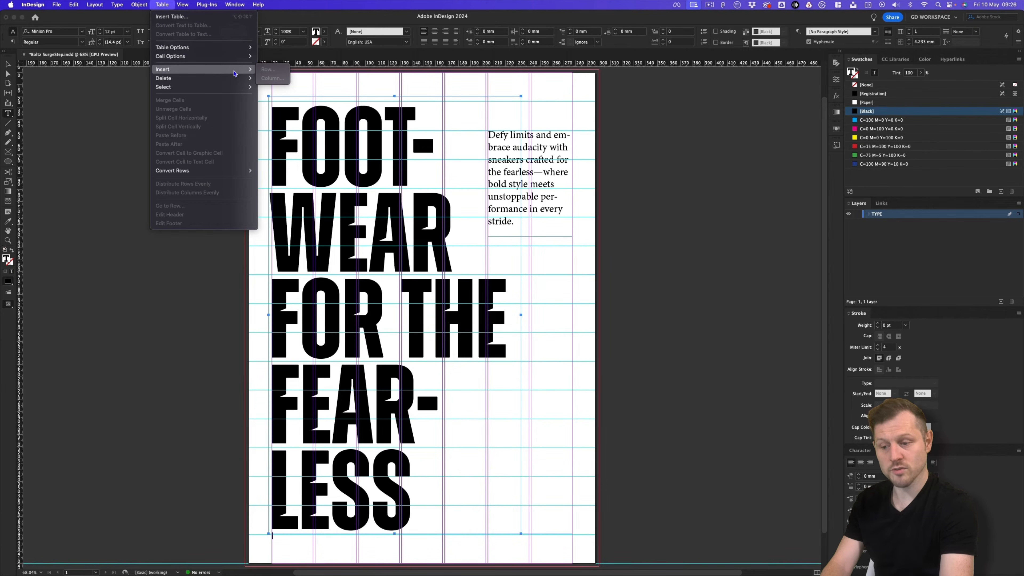
pyautogui.click(225, 18)
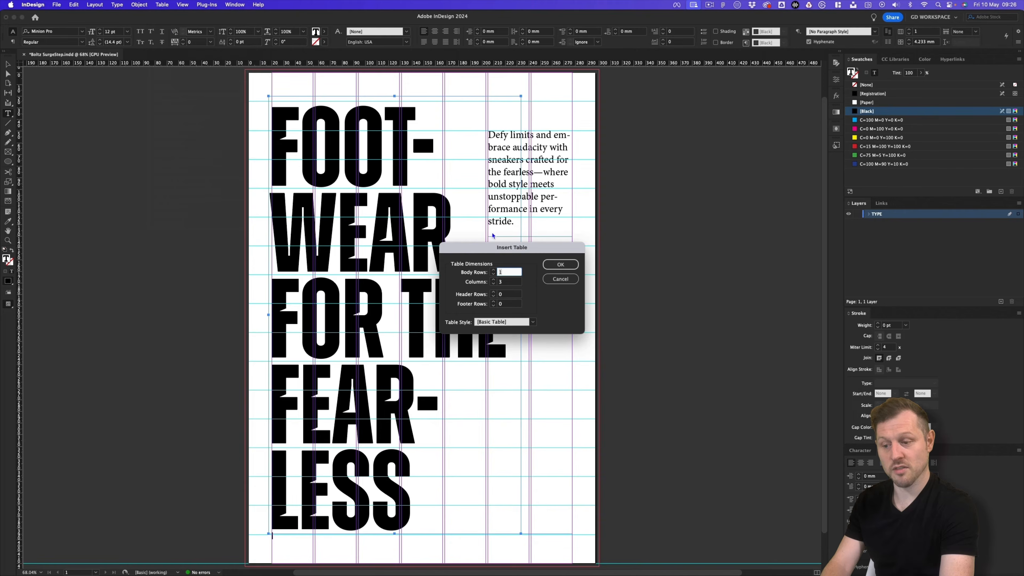
pyautogui.click(560, 266)
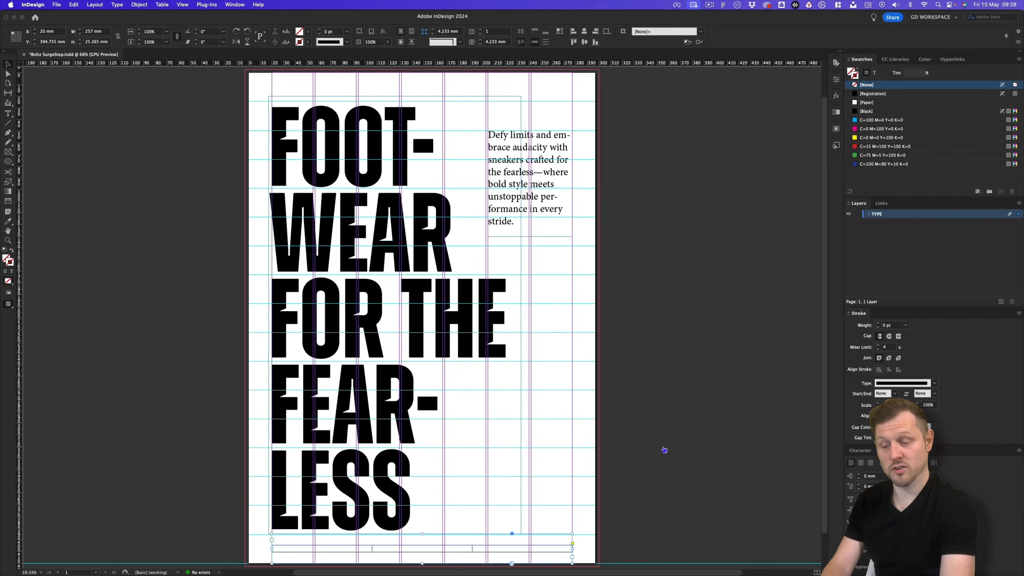
# Step: Copy the Option 2 footer elements "Improved stride" and "Super comfort" from the slides into the first two table cells
pyautogui.press('super+Tab')
pyautogui.click(802, 354)
pyautogui.moveTo(841, 351); pyautogui.dragTo(778, 351)
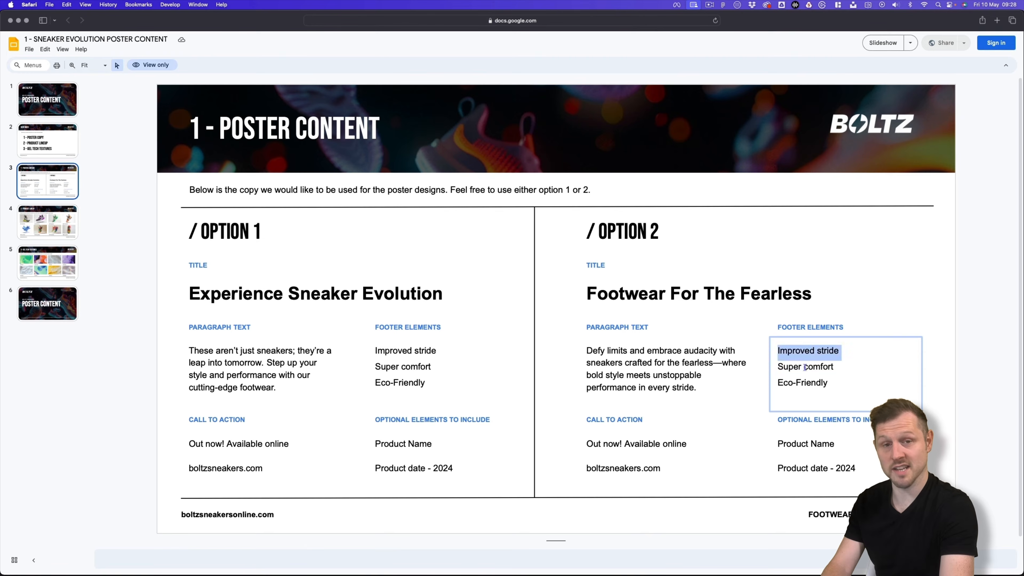
pyautogui.moveTo(836, 367); pyautogui.dragTo(778, 383)
pyautogui.press('super+c')
pyautogui.press('super+Tab')
pyautogui.click(397, 549)
pyautogui.write('Super comfort')
# Step: Copy the footer element "Eco-Friendly" from the slides into the third table cell
pyautogui.press('super+Tab')
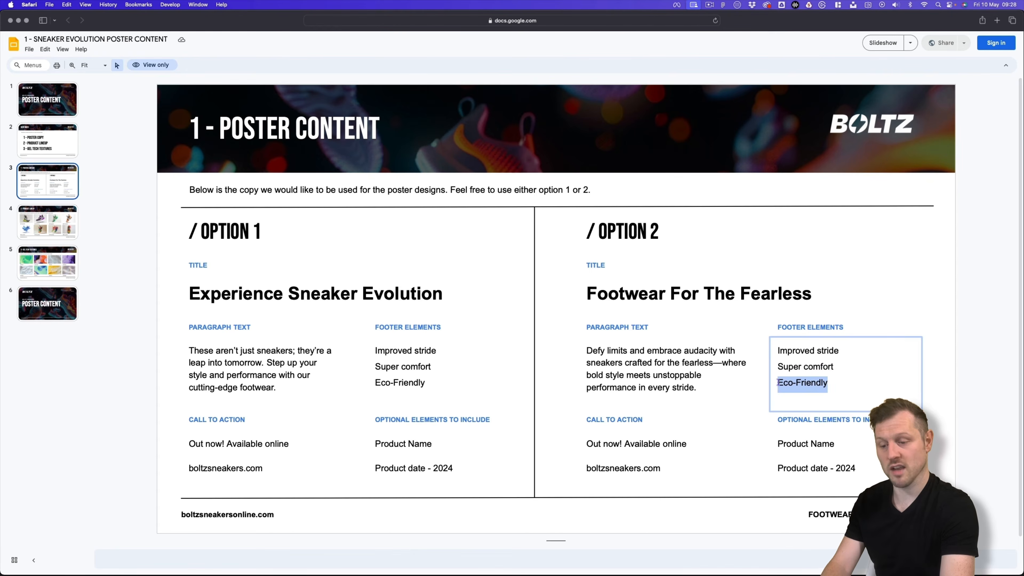
pyautogui.press('super+Tab')
pyautogui.click(524, 548)
pyautogui.press('super+v')
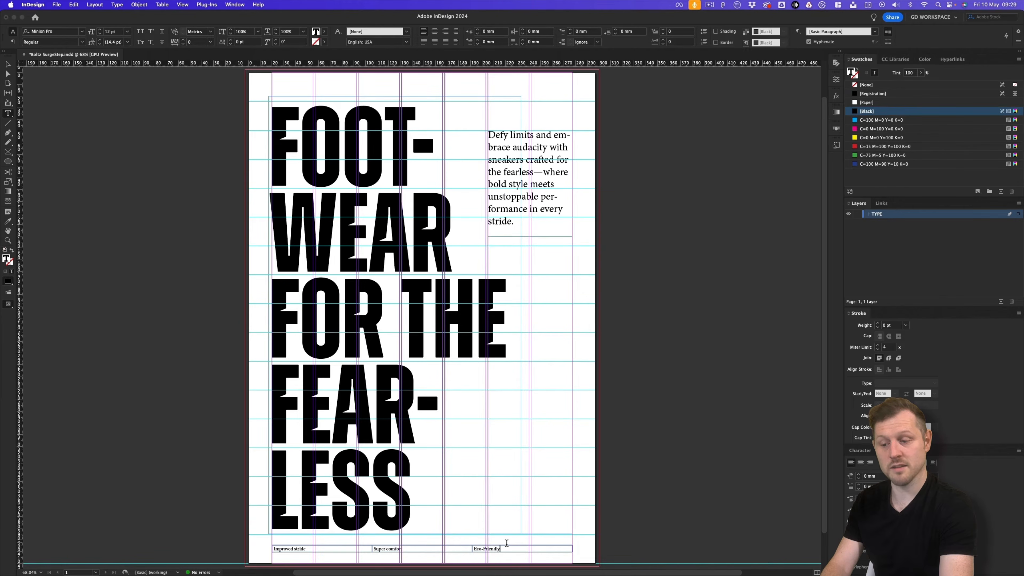
# Step: Center-align the "Super comfort" text in the middle table cell
pyautogui.click(394, 549)
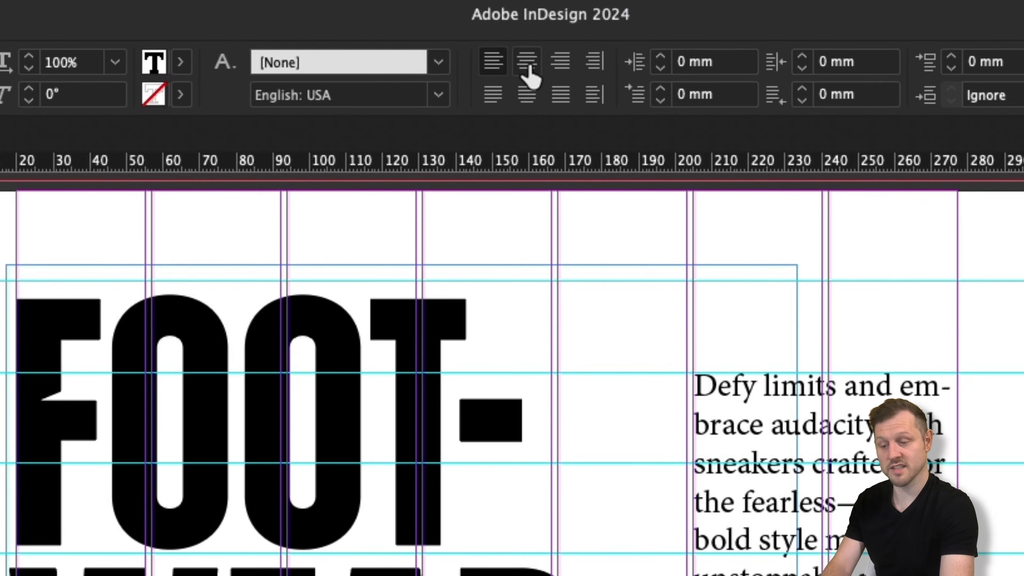
pyautogui.click(528, 65)
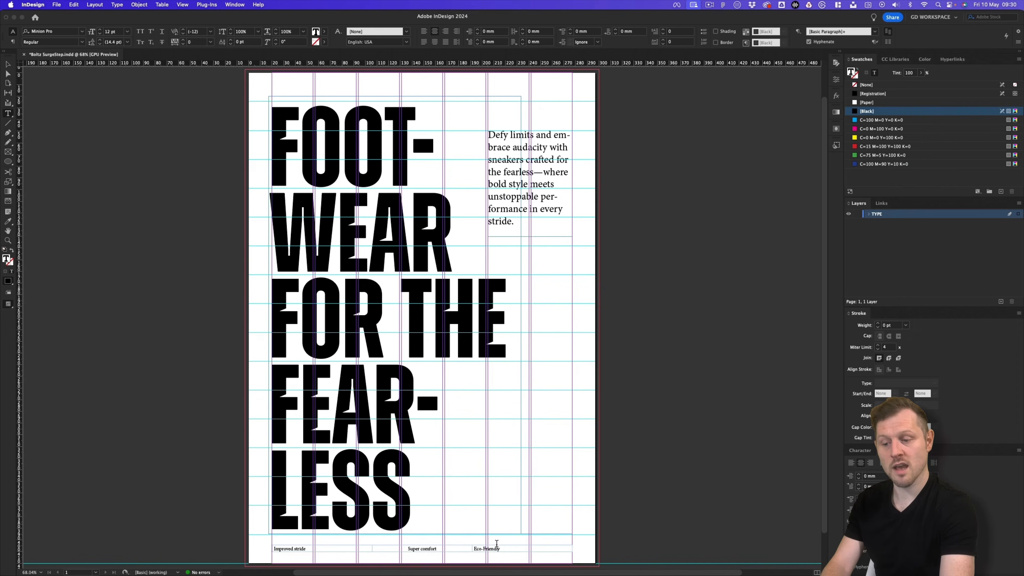
# Step: Right-align the "Eco-Friendly" text in the third footer table cell
pyautogui.click(505, 549)
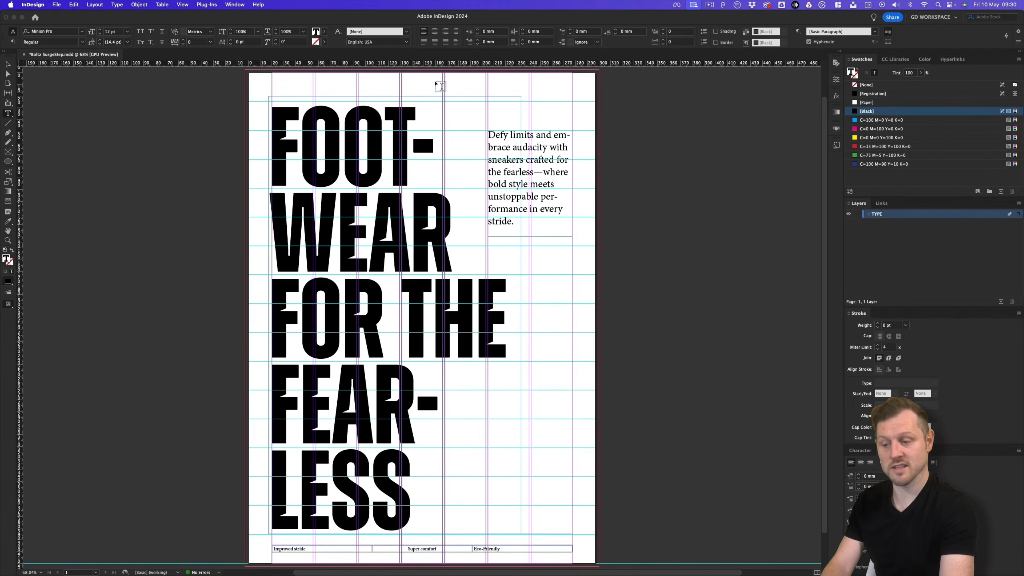
pyautogui.click(435, 31)
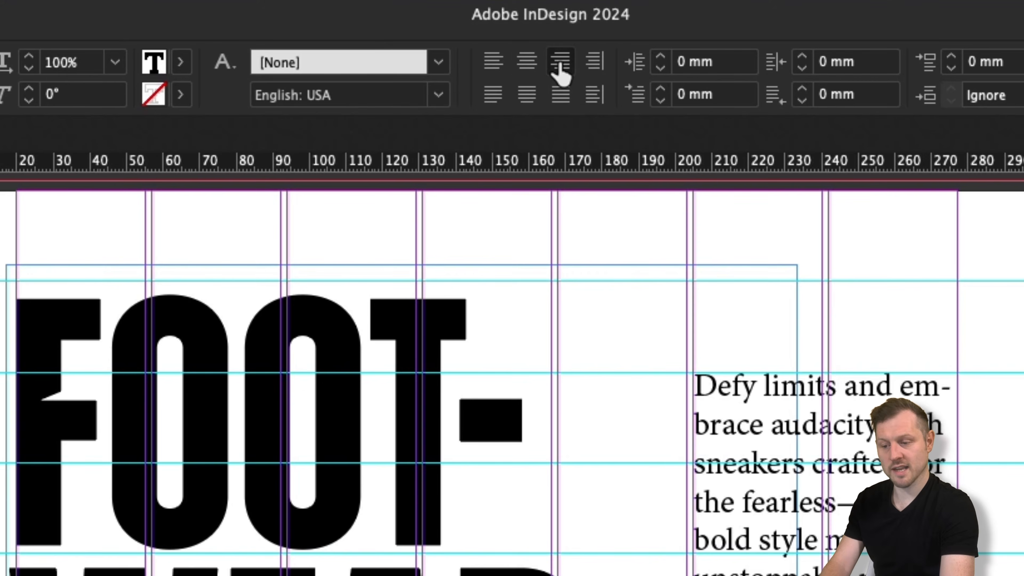
pyautogui.click(559, 62)
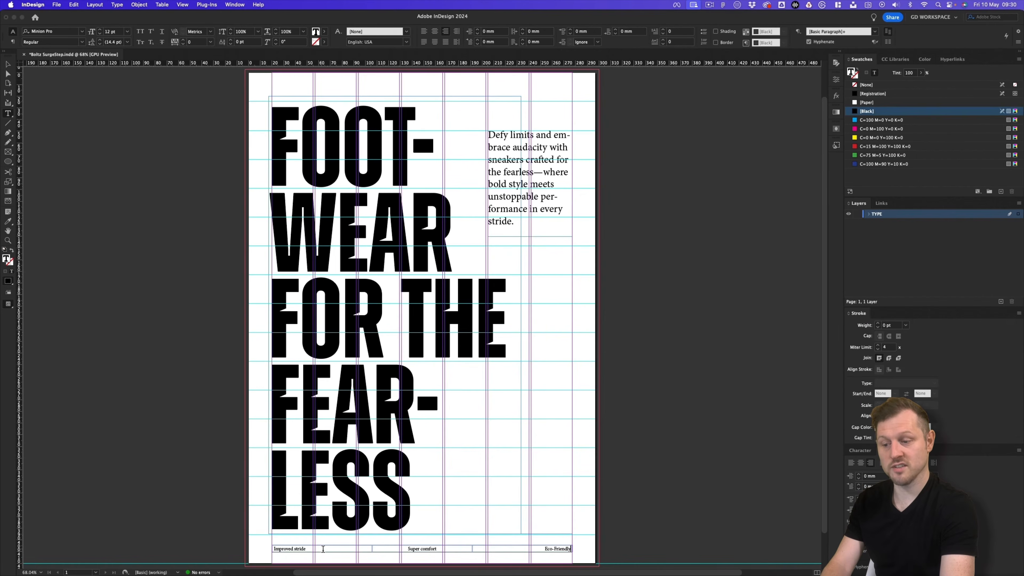
# Step: Set every border of the three footer table cells to a 0 pt stroke and display the poster in preview mode
pyautogui.moveTo(323, 549); pyautogui.dragTo(516, 549)
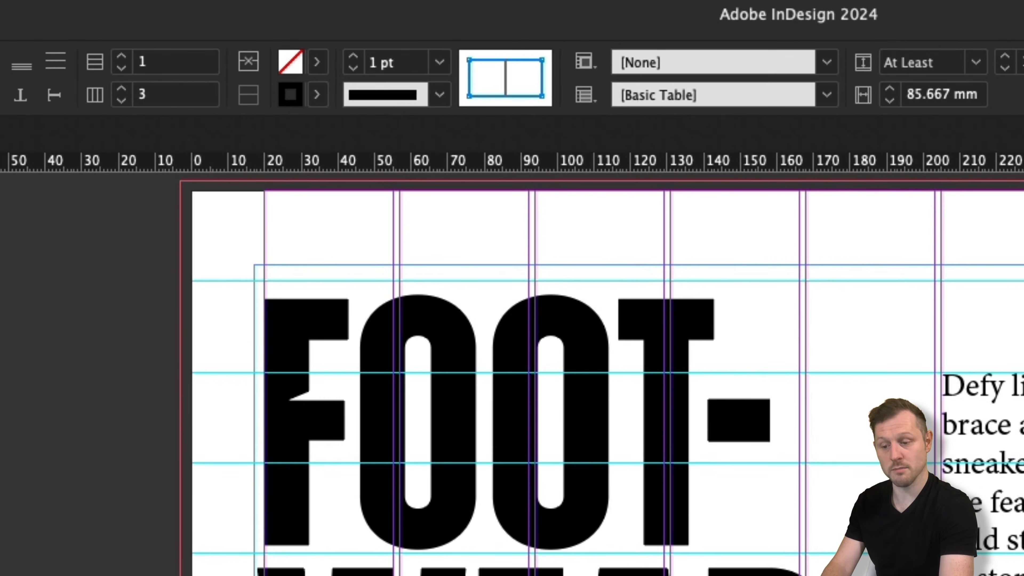
pyautogui.click(507, 80)
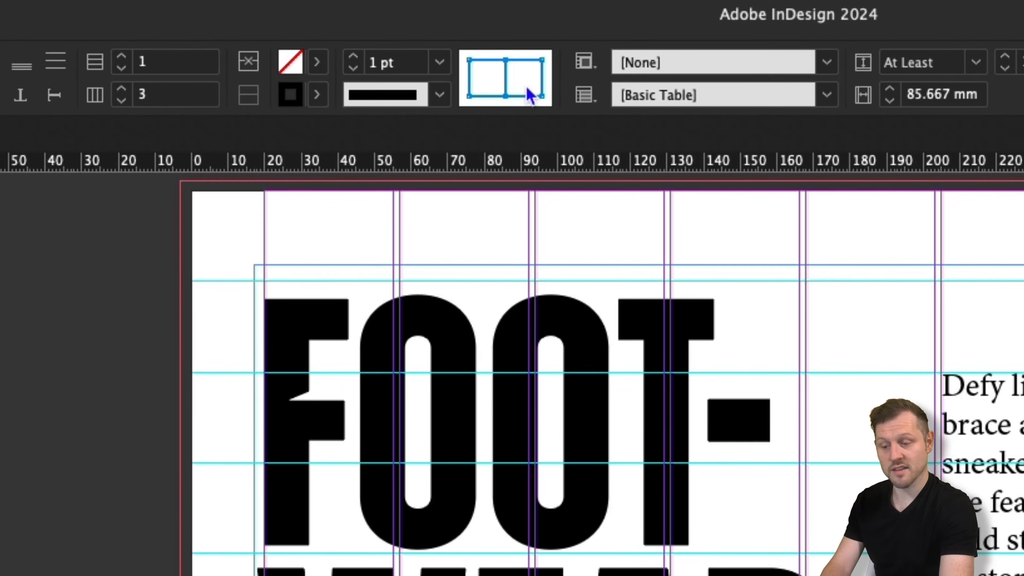
pyautogui.click(439, 62)
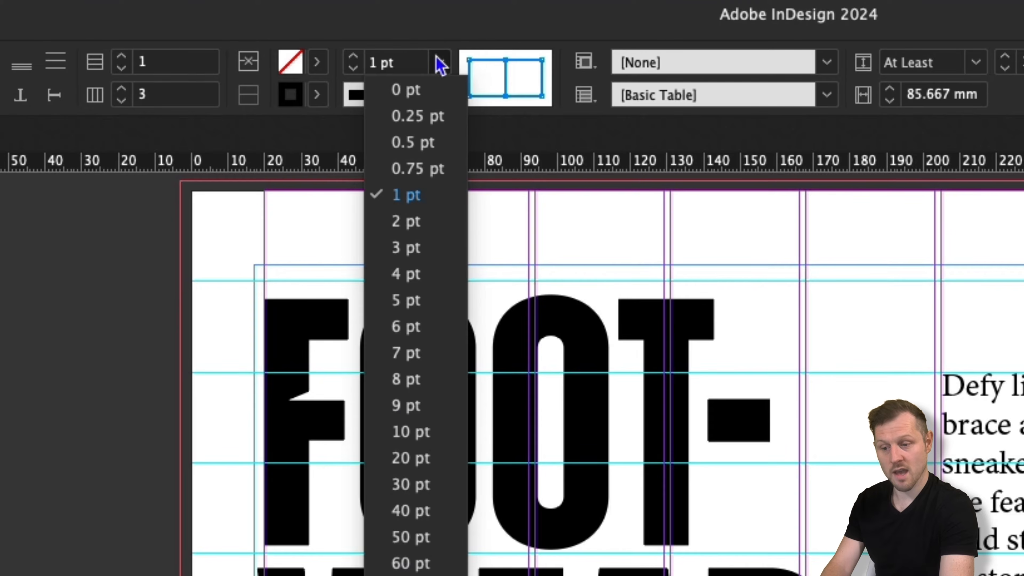
pyautogui.click(423, 90)
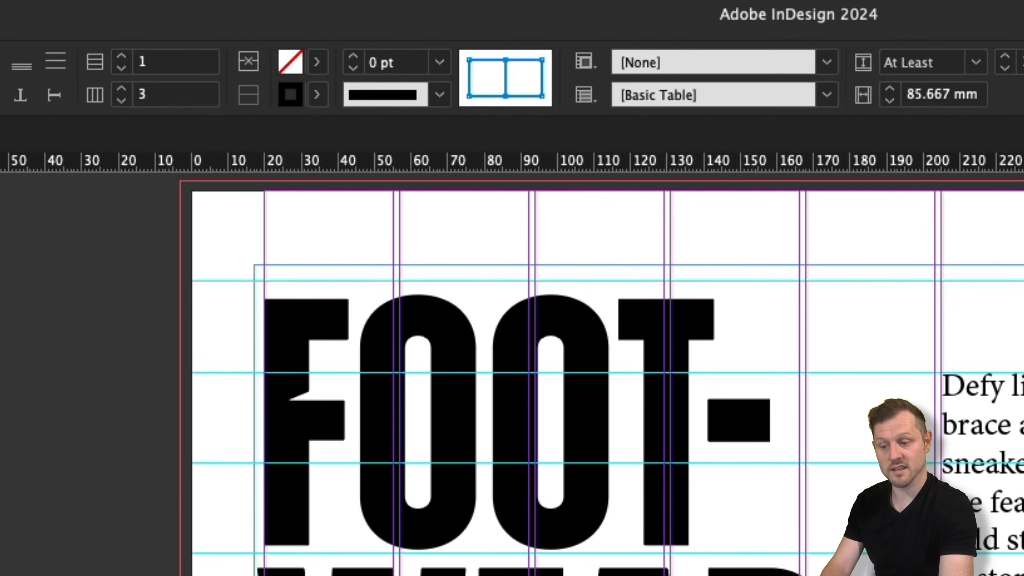
pyautogui.click(125, 135)
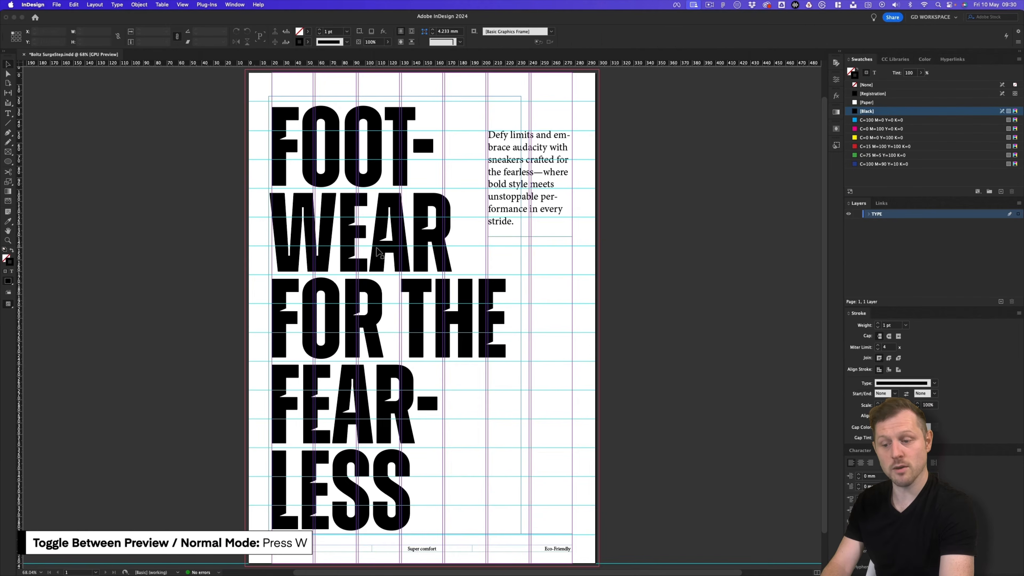
pyautogui.press('w')
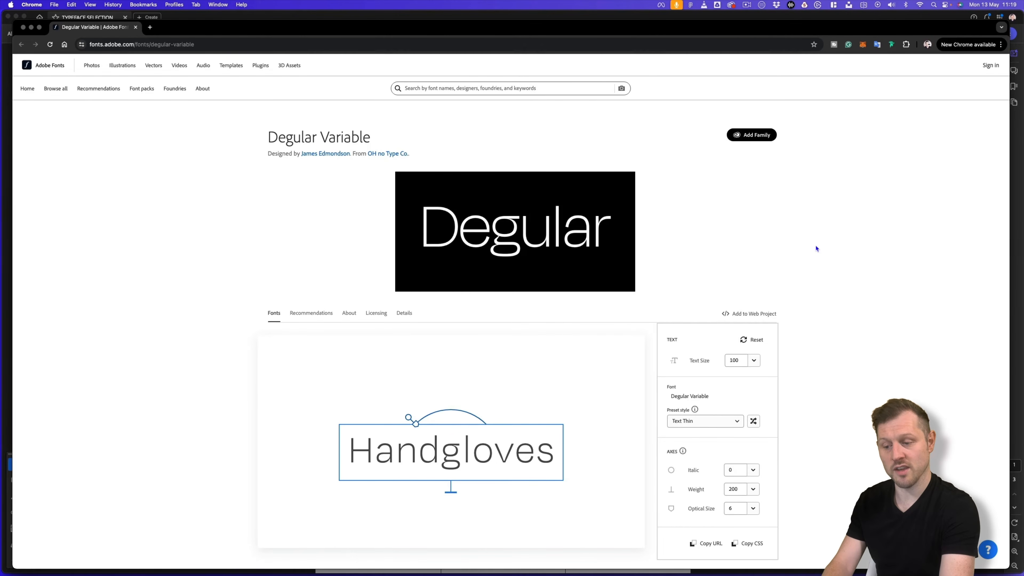
# Step: Examine the Degular Variable family page on Adobe Fonts and the typeface selection PDF
pyautogui.scroll(-8, 816, 249)
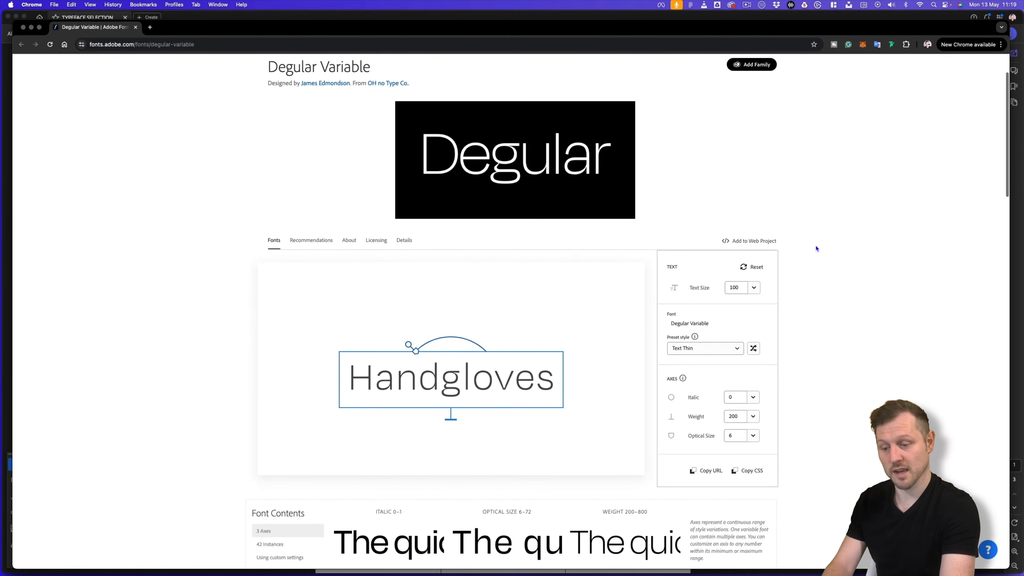
pyautogui.scroll(6, 817, 249)
pyautogui.scroll(2, 817, 248)
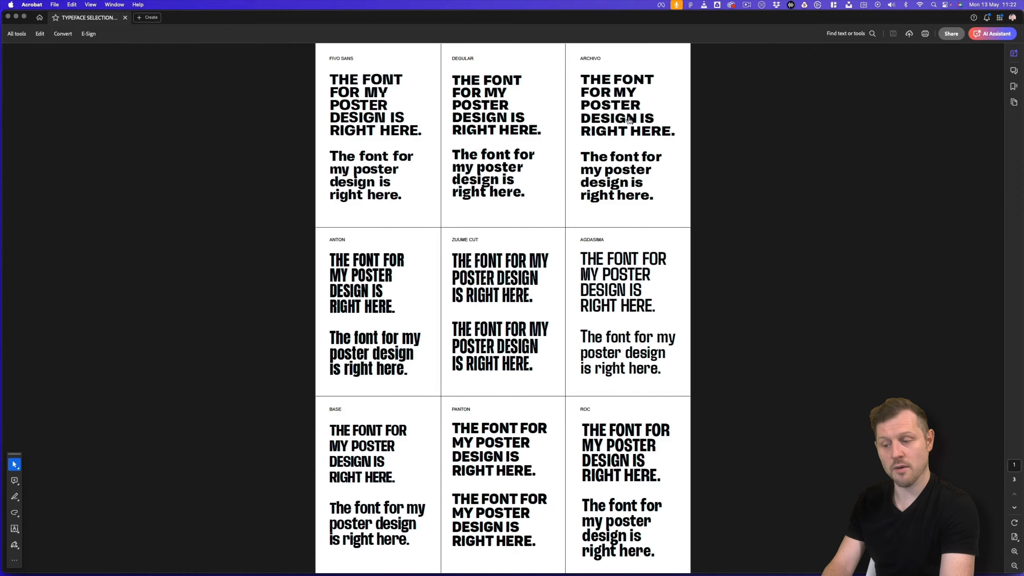
pyautogui.click(630, 136)
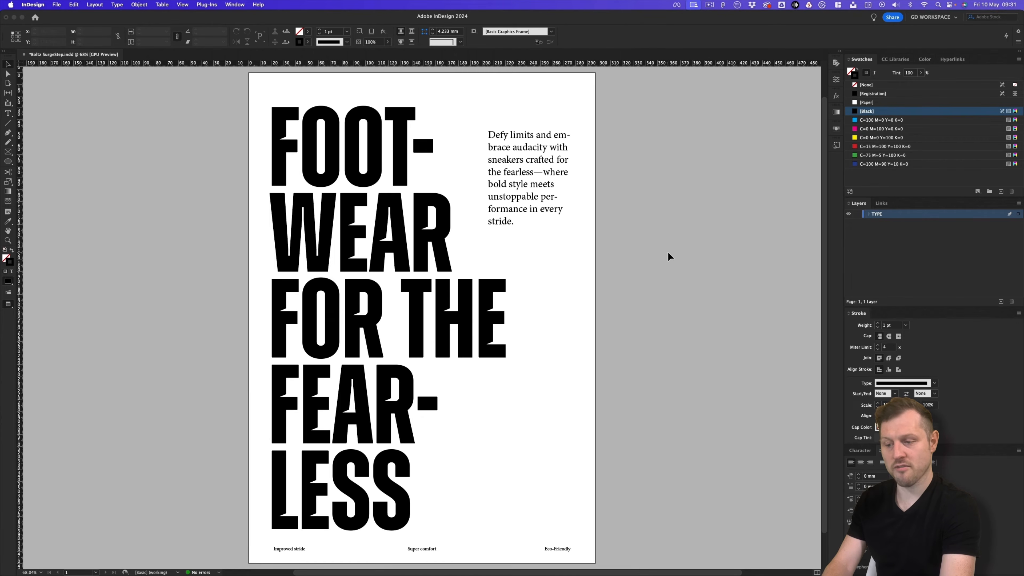
# Step: Set the whole "Defy limits" paragraph in the Degular Display Medium font
pyautogui.click(552, 182)
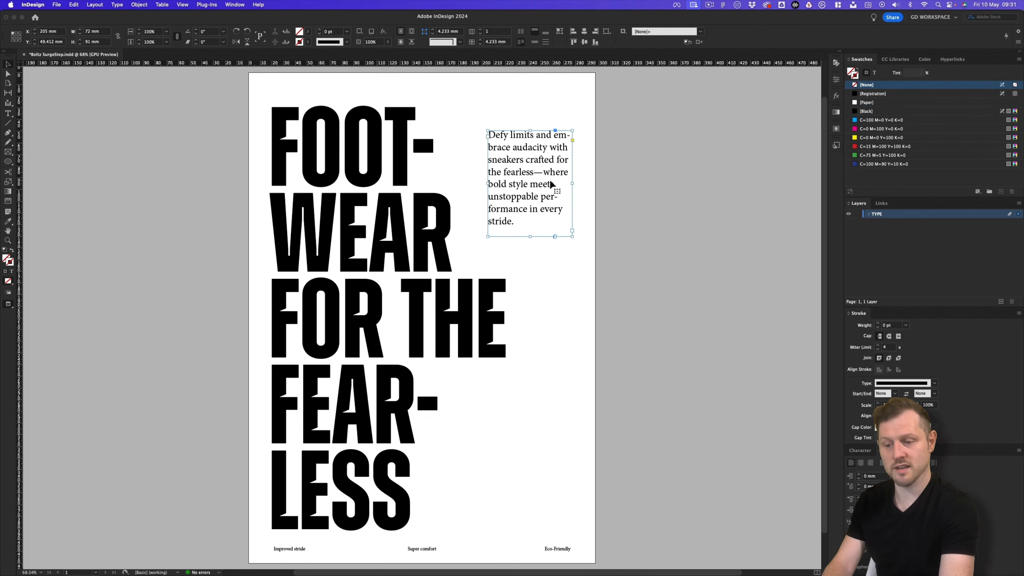
pyautogui.doubleClick(536, 172)
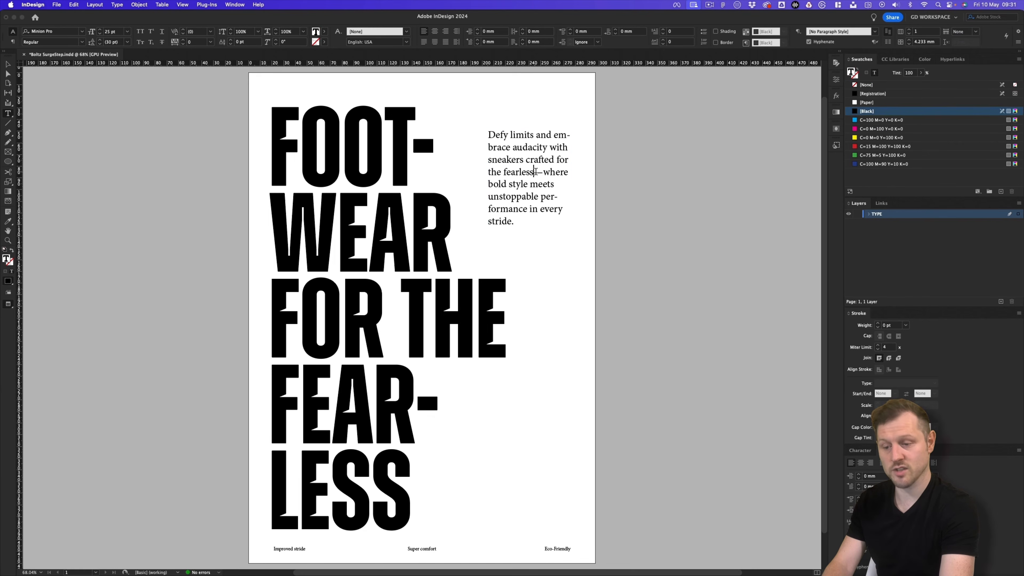
pyautogui.doubleClick(541, 162)
pyautogui.click(540, 162)
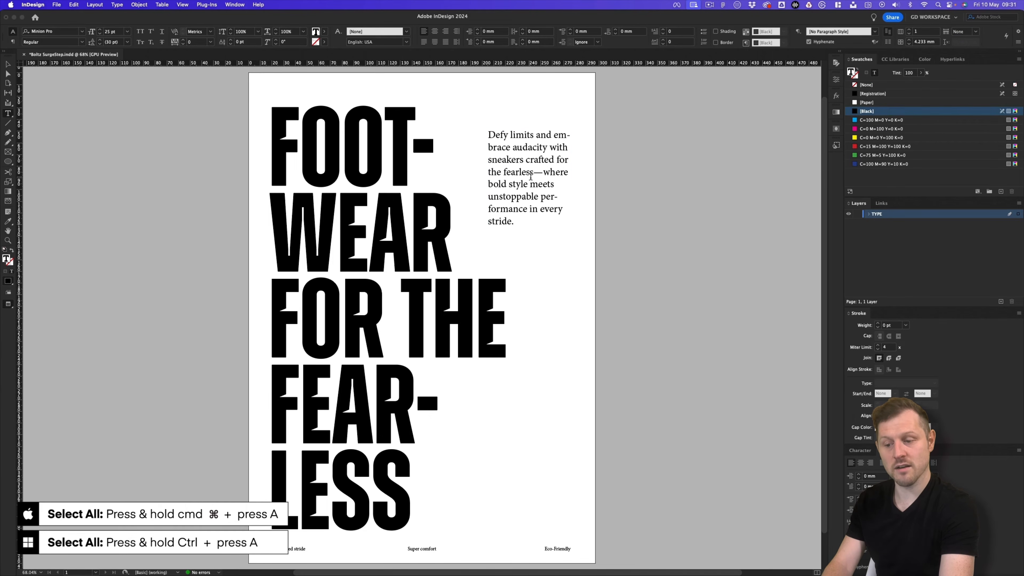
pyautogui.press('super+a')
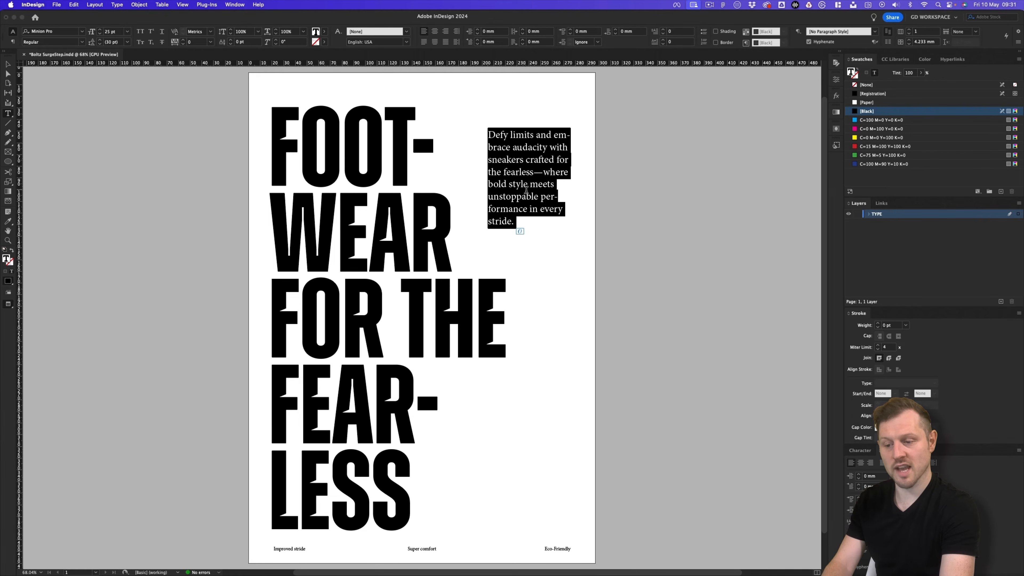
pyautogui.click(68, 32)
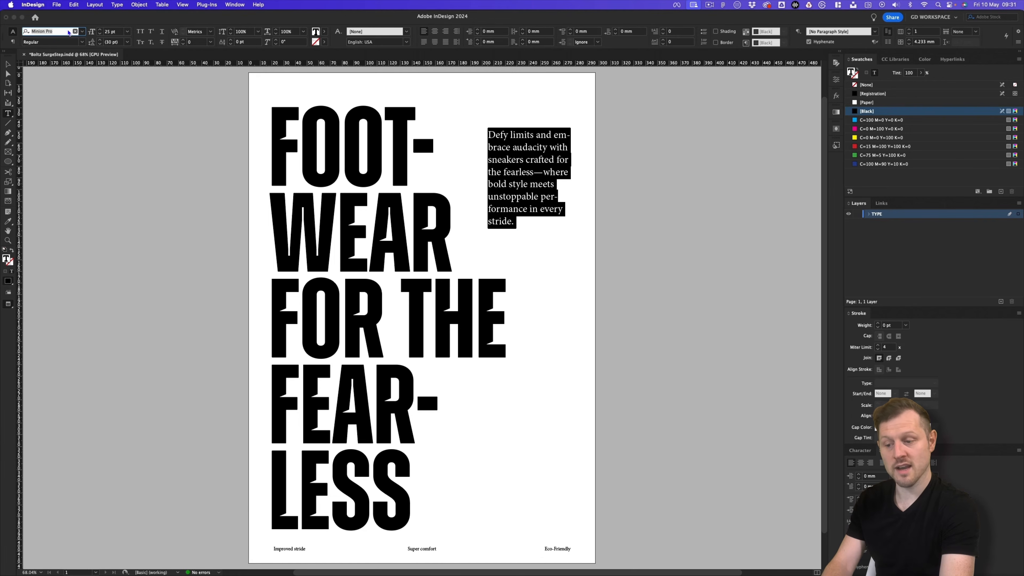
pyautogui.write('degula')
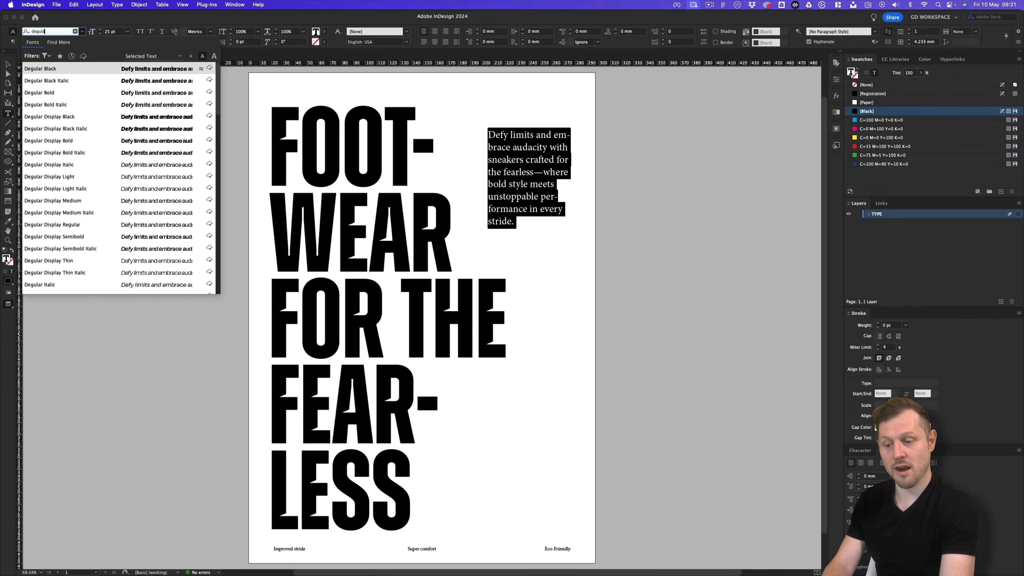
pyautogui.click(86, 207)
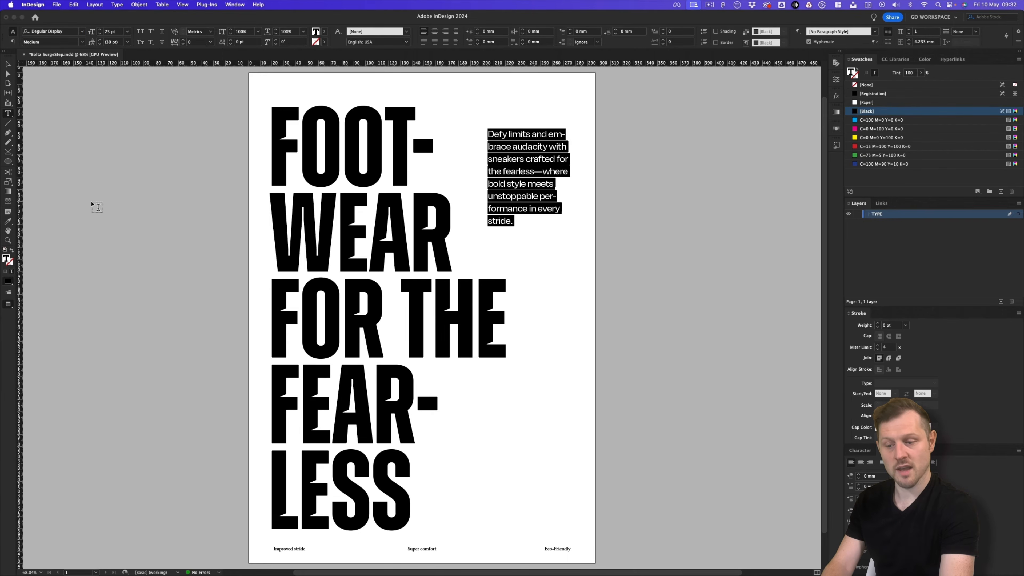
# Step: Turn off hyphenation for the "Defy limits" paragraph and save the document
pyautogui.click(13, 43)
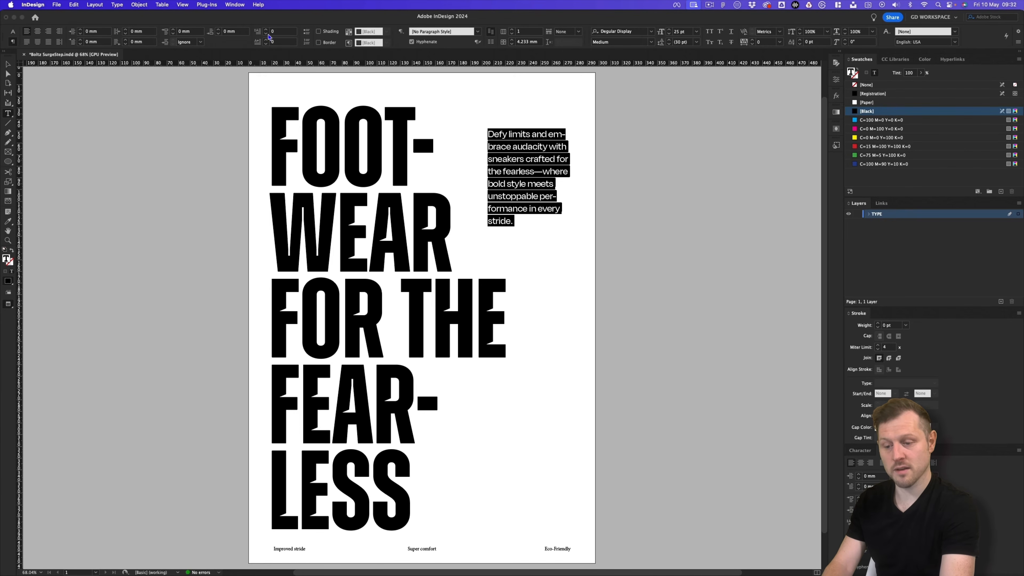
pyautogui.click(412, 42)
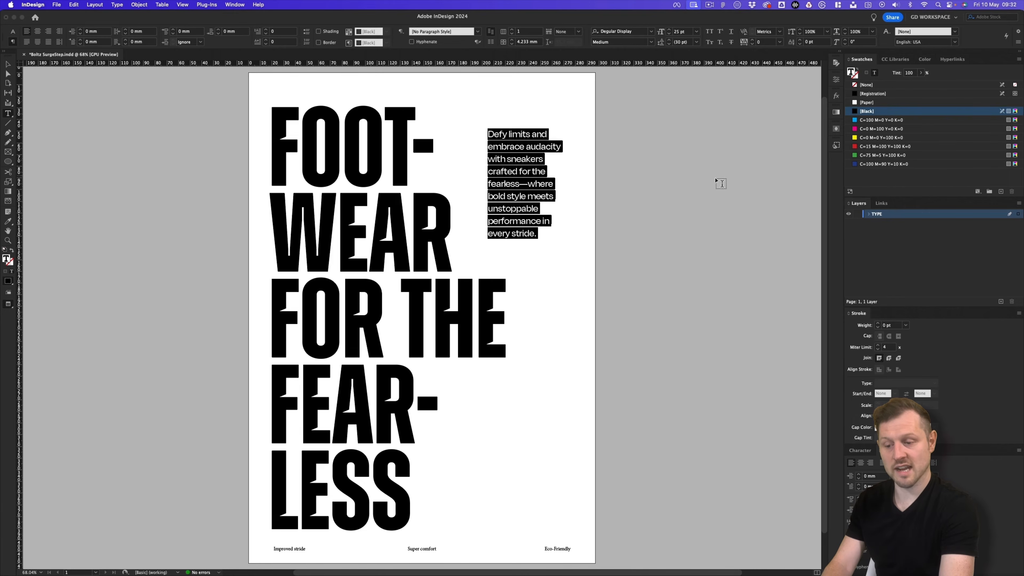
pyautogui.press('Escape')
pyautogui.press('super+s')
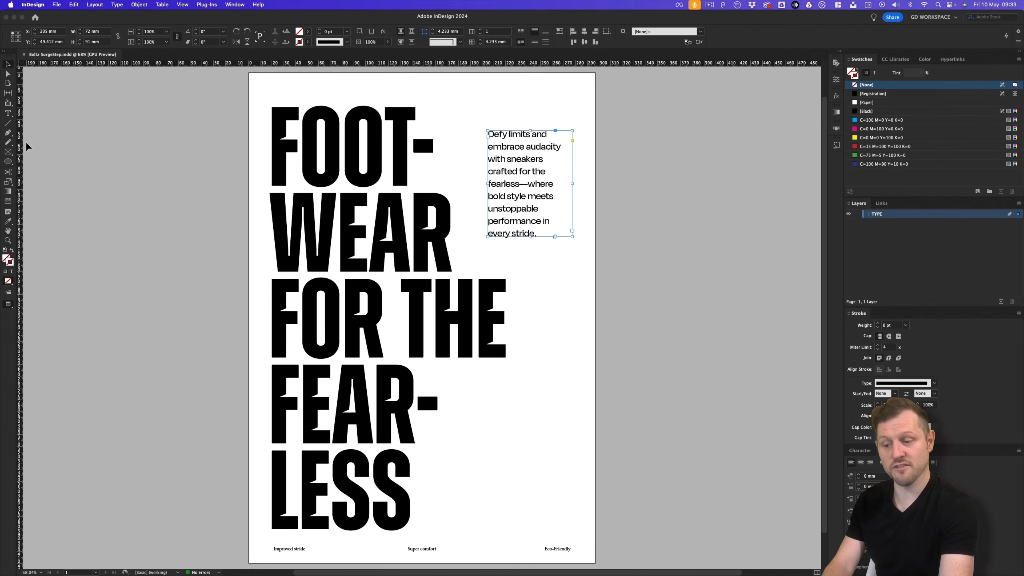
# Step: Set the text of all three footer table cells to Degular Display Medium at 18 pt
pyautogui.click(11, 114)
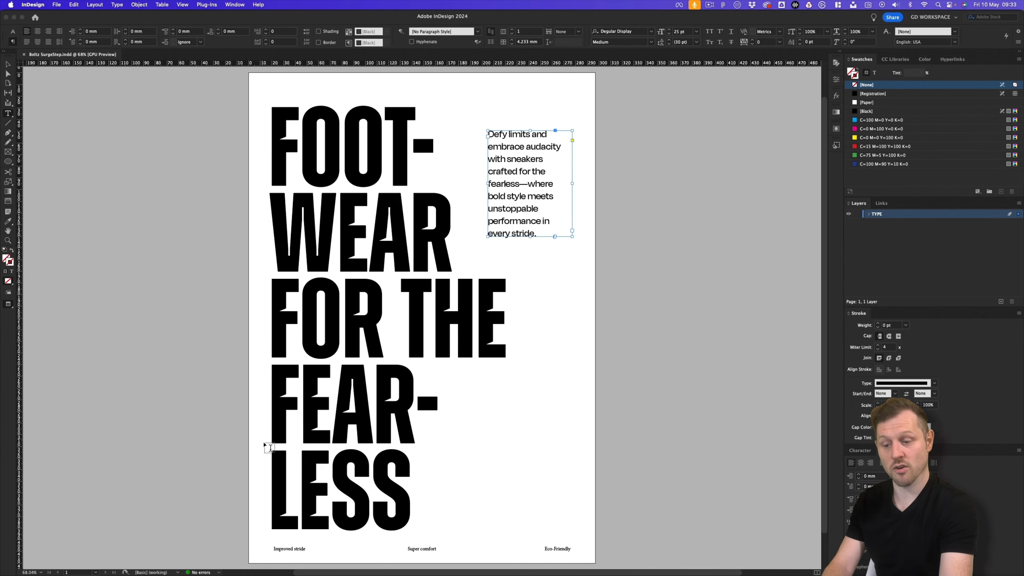
pyautogui.click(310, 548)
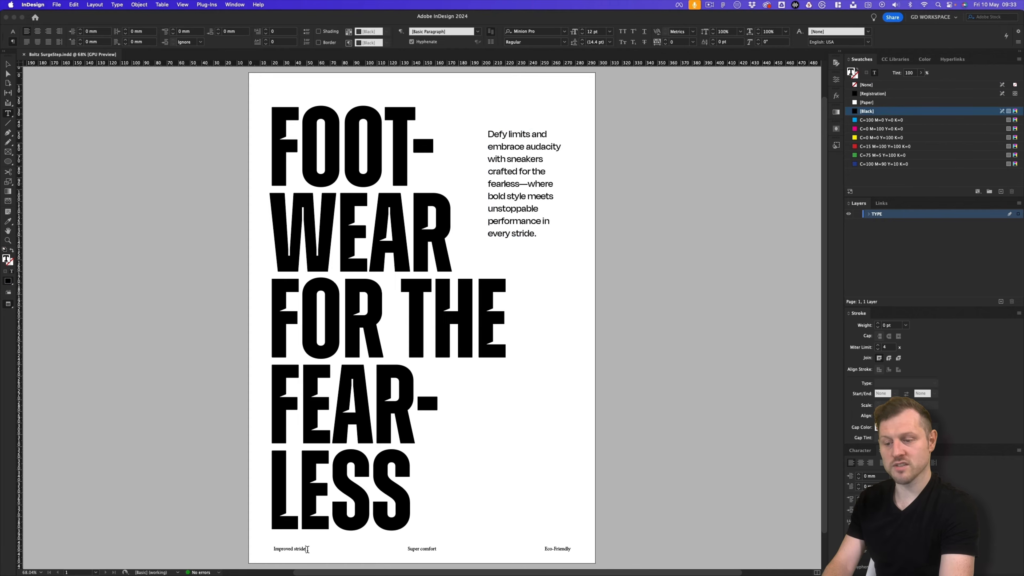
pyautogui.press('super+a')
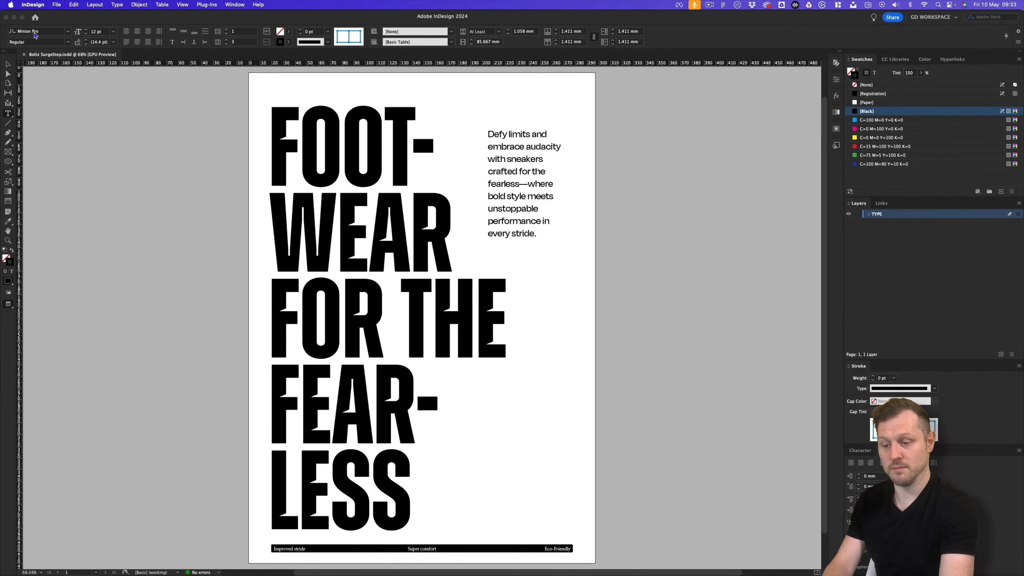
pyautogui.click(35, 33)
pyautogui.write('degu')
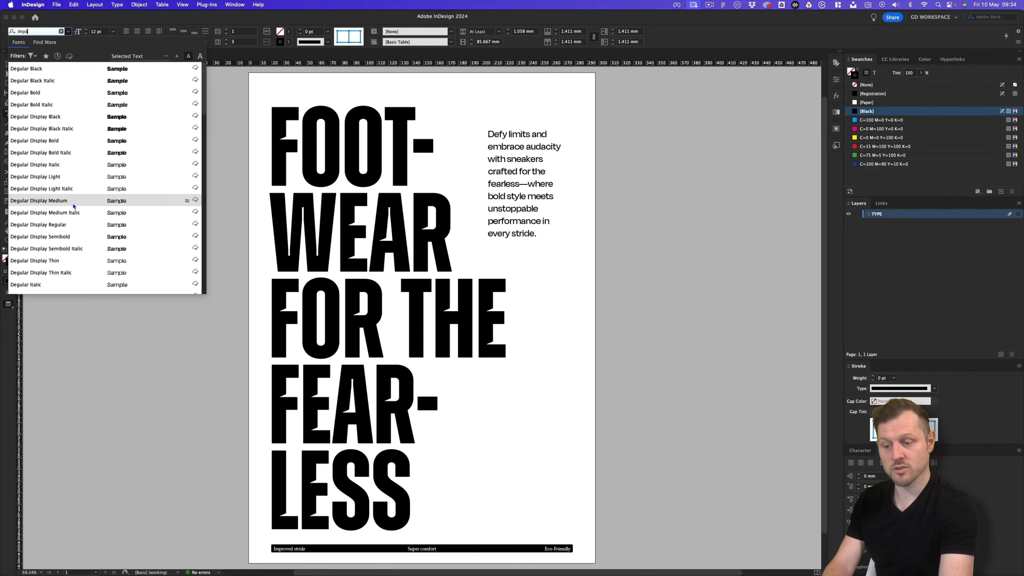
pyautogui.click(44, 200)
pyautogui.click(96, 32)
pyautogui.write('18')
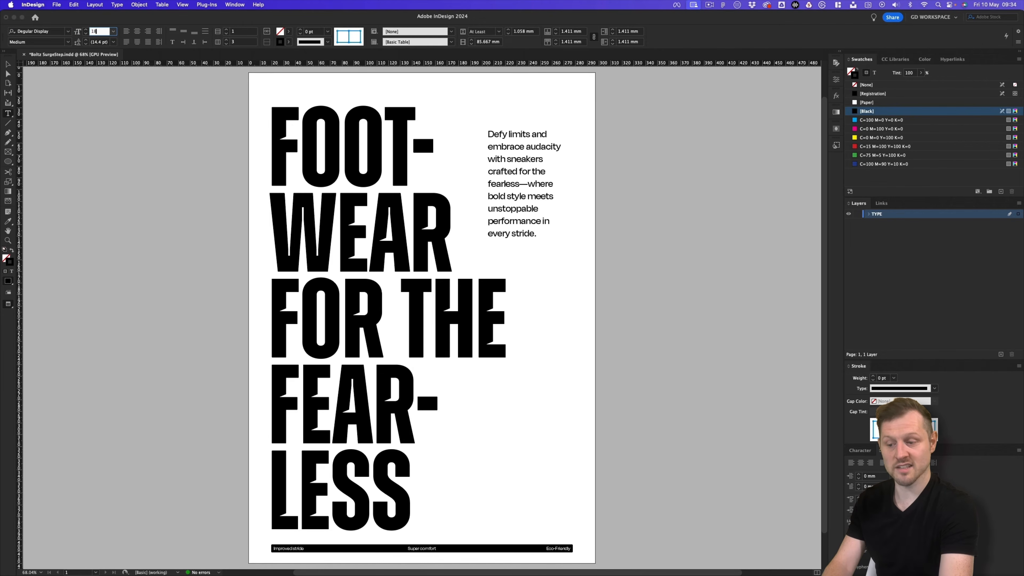
pyautogui.press('Return')
# Step: Convert the text of all three footer table cells to uppercase and check it against the grid
pyautogui.click(117, 5)
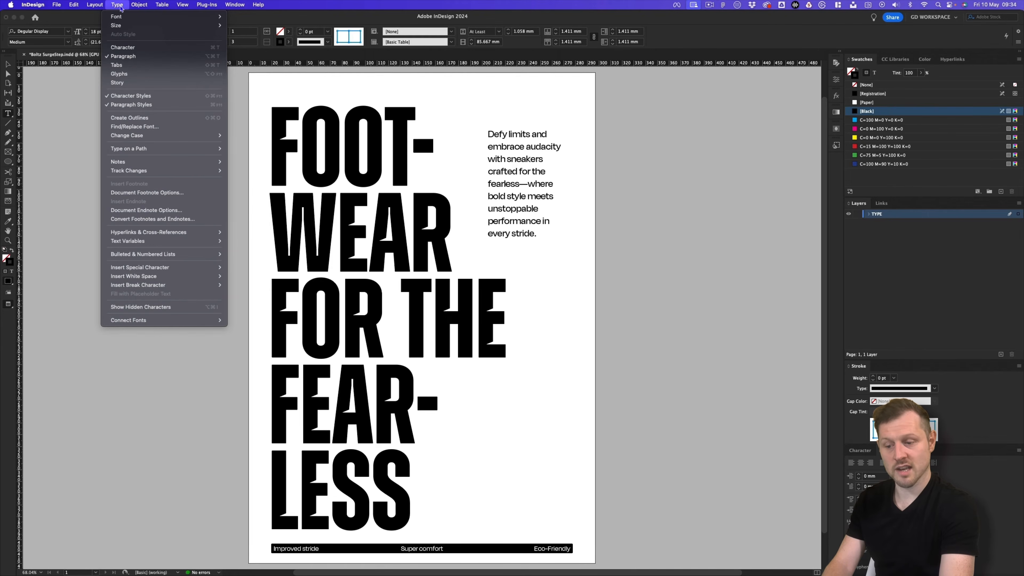
pyautogui.moveTo(206, 136)
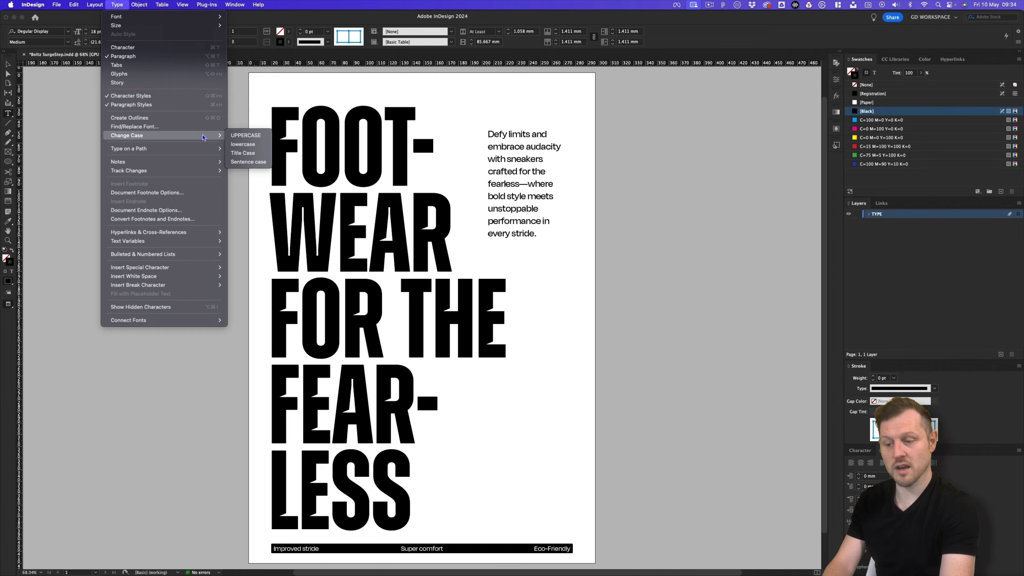
pyautogui.click(243, 136)
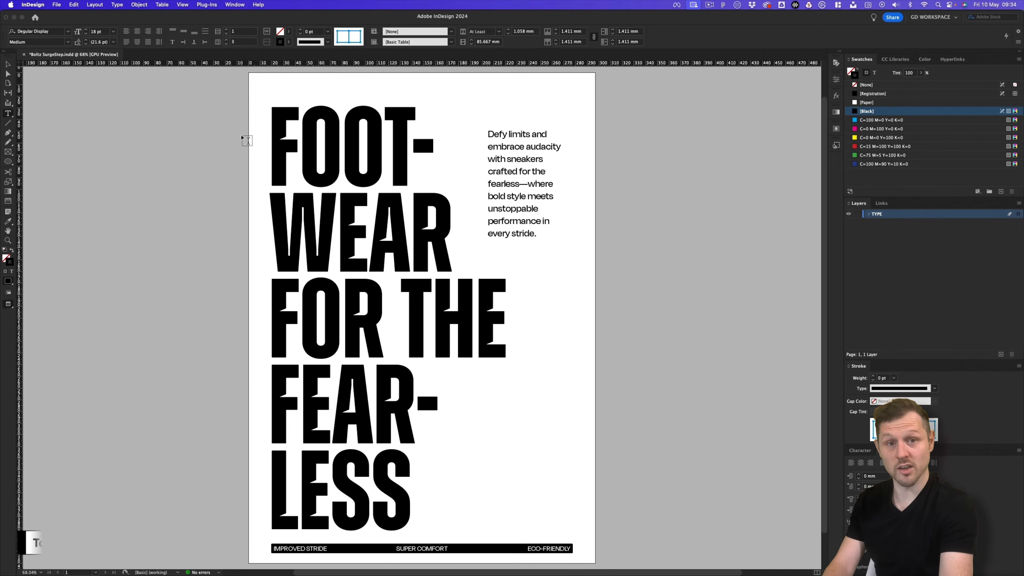
pyautogui.click(80, 97)
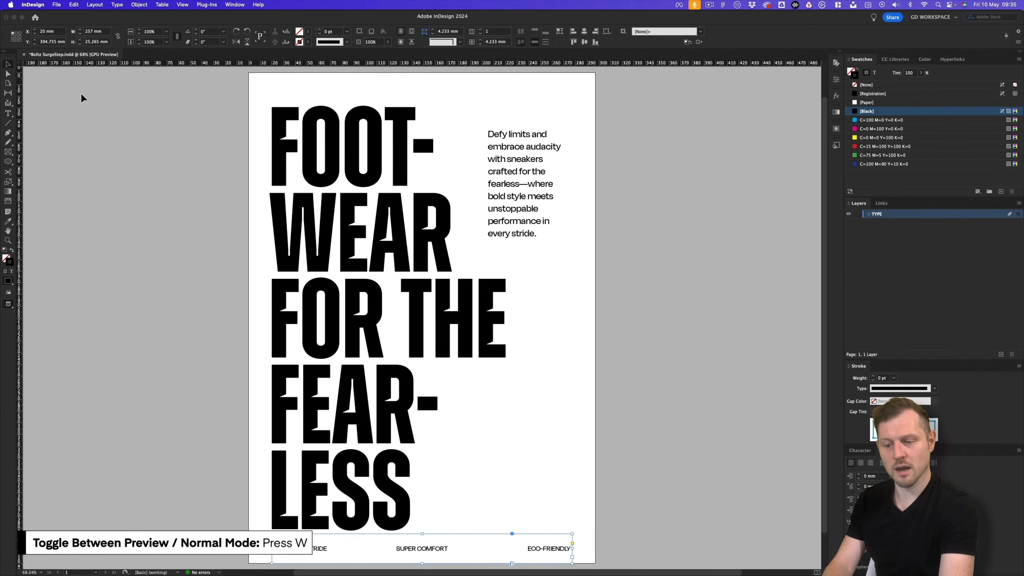
pyautogui.press('w')
pyautogui.press('w')
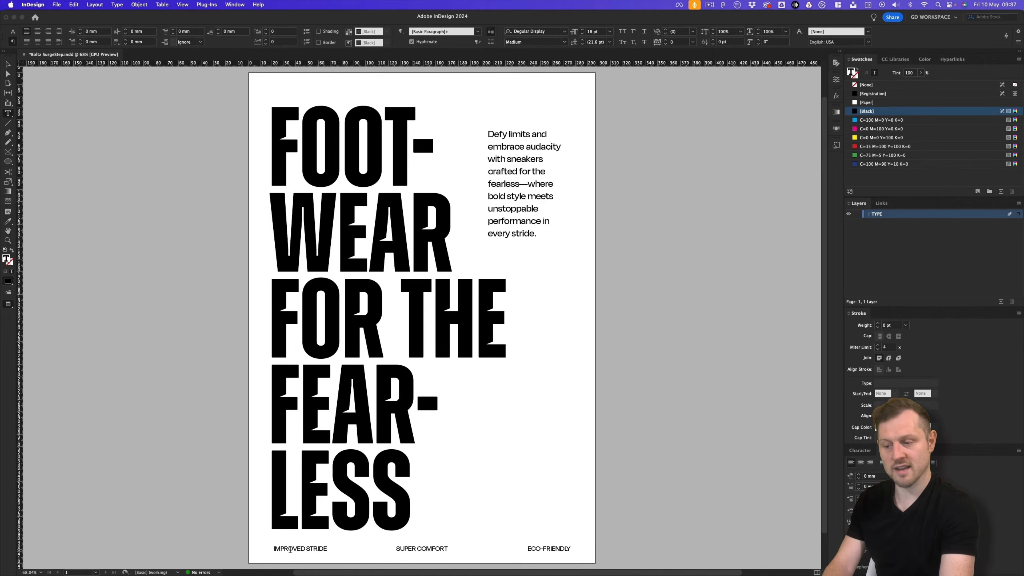
# Step: Widen the tracking of the text in all three footer table cells by five increments, then deselect the table
pyautogui.moveTo(290, 549); pyautogui.dragTo(565, 549)
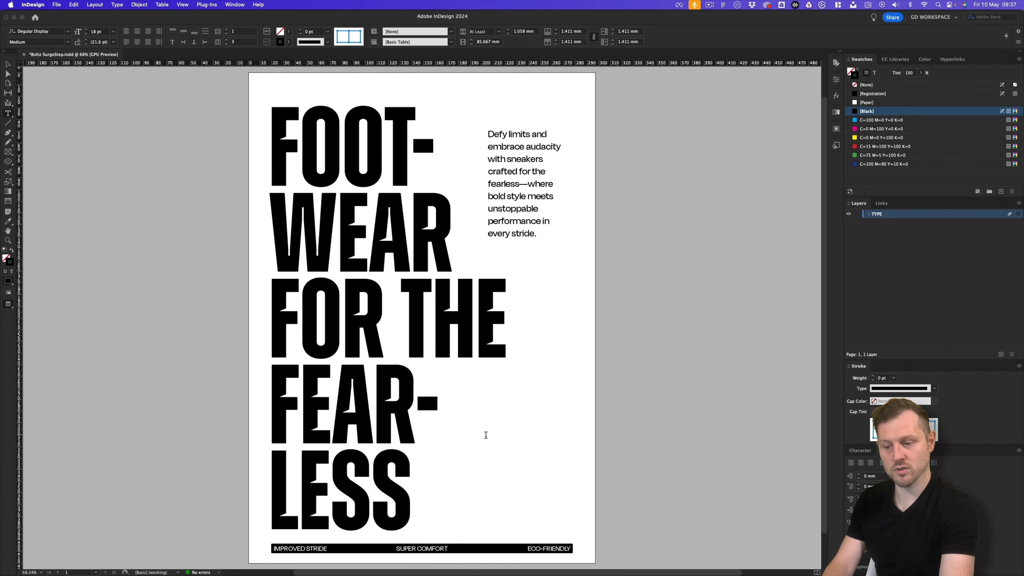
pyautogui.hotkey('alt', 'Right')
pyautogui.hotkey('alt', 'Right')
pyautogui.hotkey('alt', 'Right')
pyautogui.hotkey('alt', 'Right')
pyautogui.hotkey('alt', 'Right')
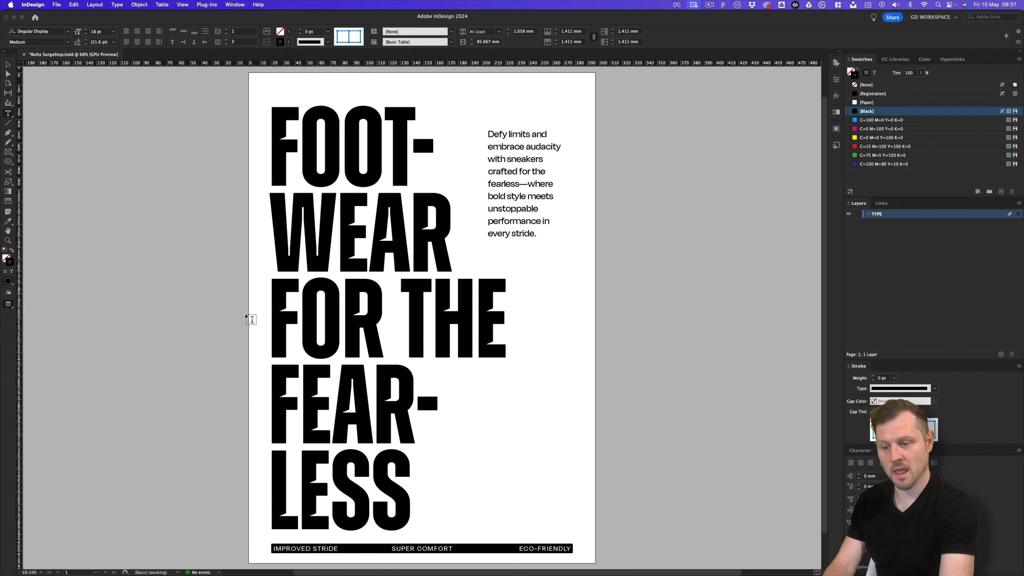
pyautogui.click(8, 64)
pyautogui.click(95, 91)
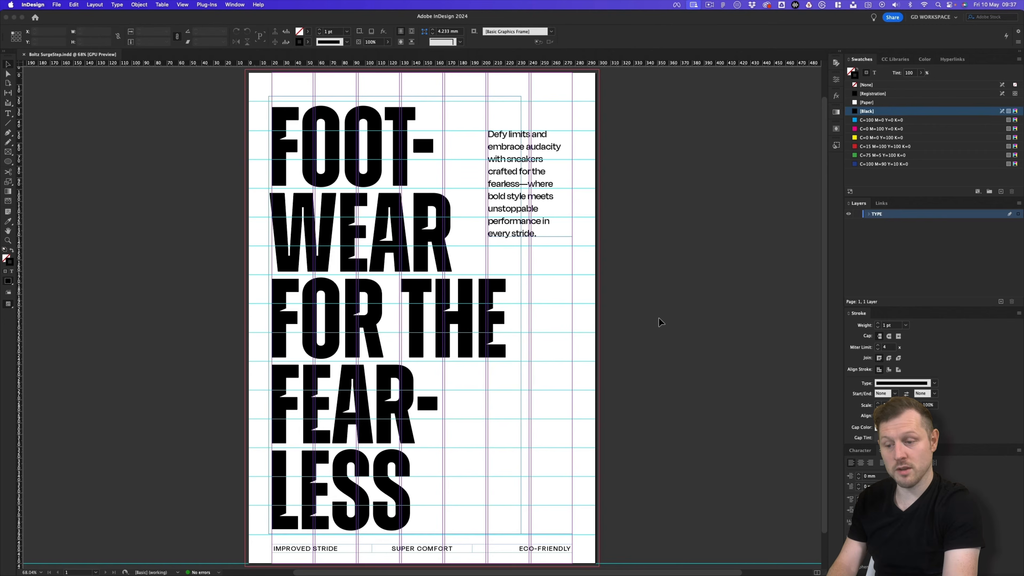
# Step: Duplicate the three-cell footer table into the margin above the title, aligned to the same columns
pyautogui.click(314, 556)
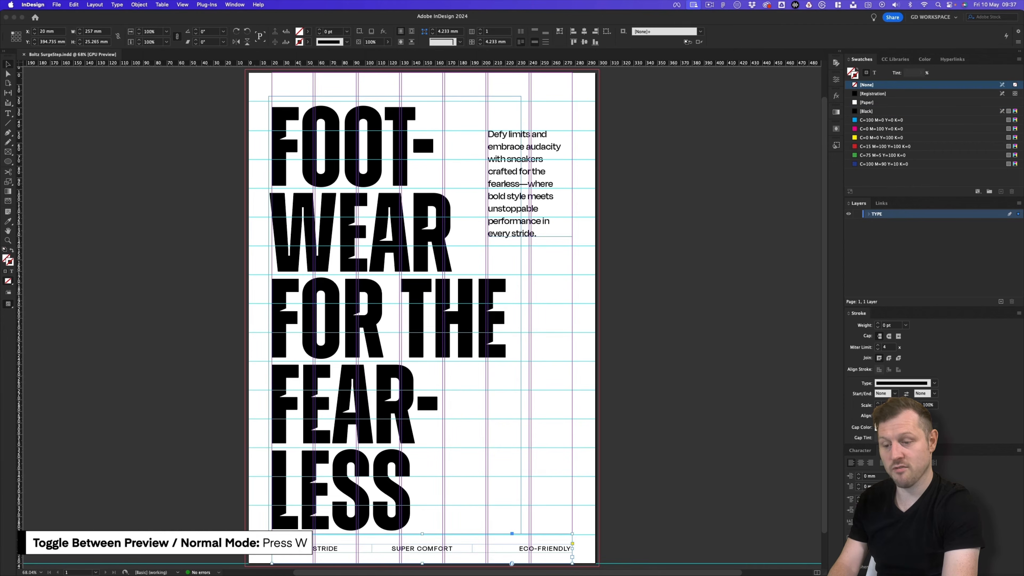
pyautogui.moveTo(302, 550); pyautogui.dragTo(303, 88)
pyautogui.click(665, 148)
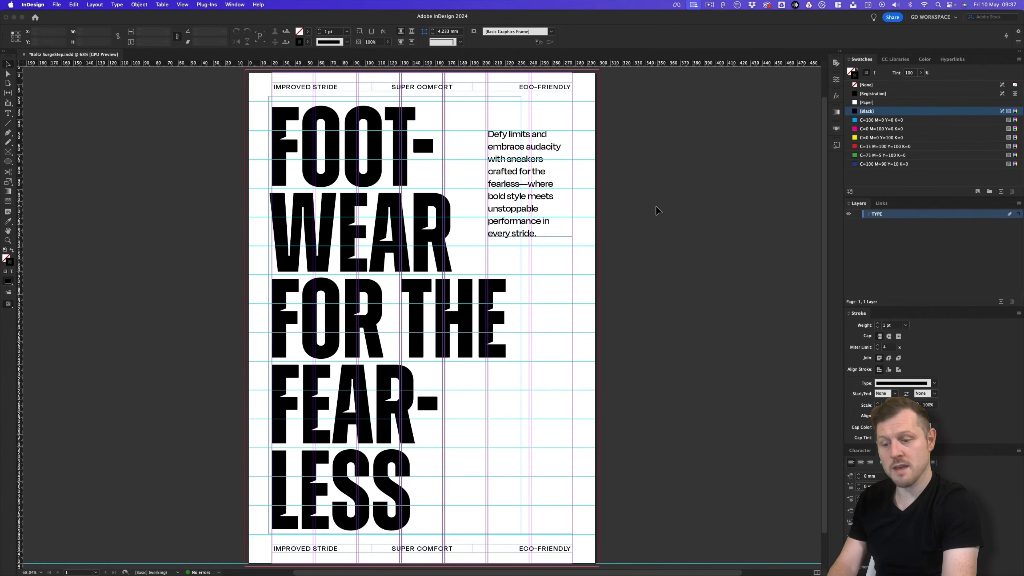
# Step: Switch to the Google Slides brief in Safari and copy the web address boltzsneakers.com from Option 2's call to action
pyautogui.press('super+Tab')
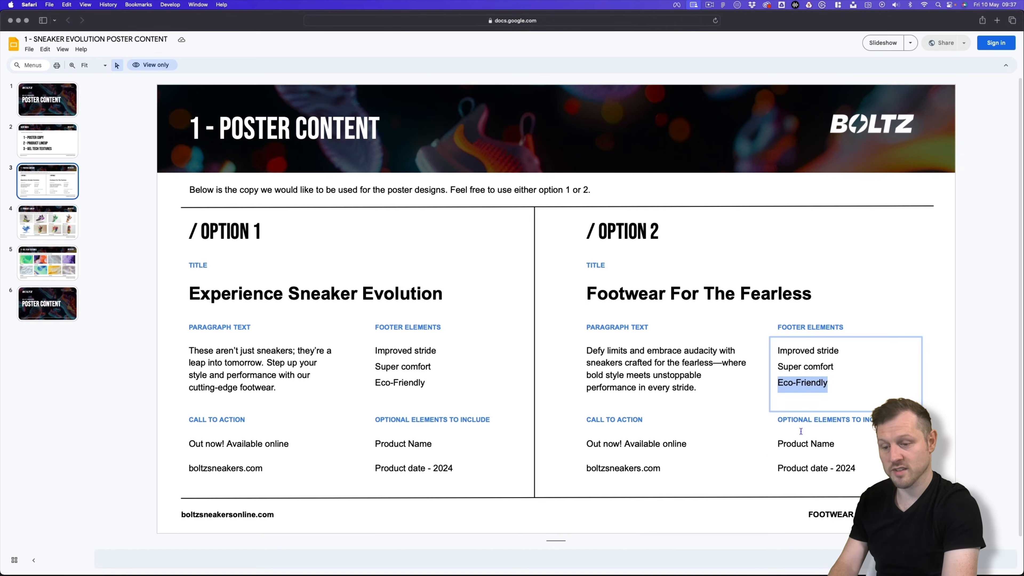
pyautogui.click(657, 469)
pyautogui.moveTo(657, 469); pyautogui.dragTo(586, 468)
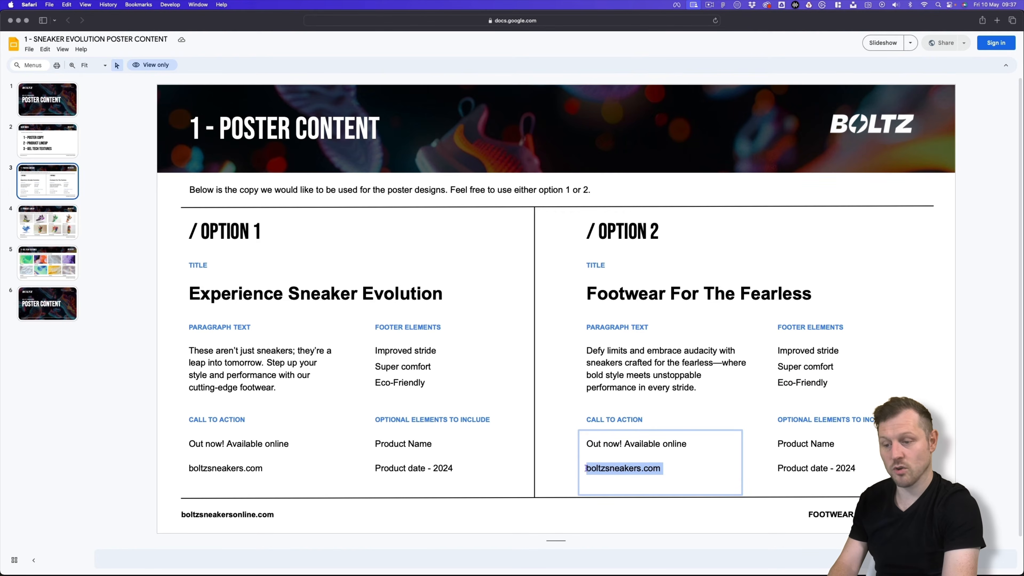
# Step: Back in InDesign, replace the upper table's text with boltzsneakers.com in its first cell only, and check the poster in preview mode
pyautogui.press('super+Tab')
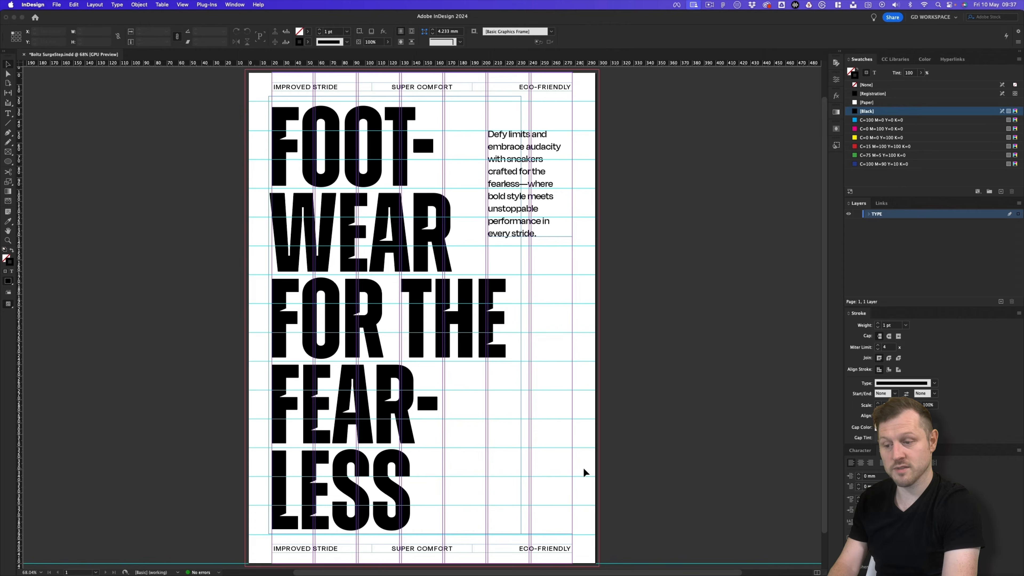
pyautogui.doubleClick(298, 87)
pyautogui.press('super+a')
pyautogui.press('BackSpace')
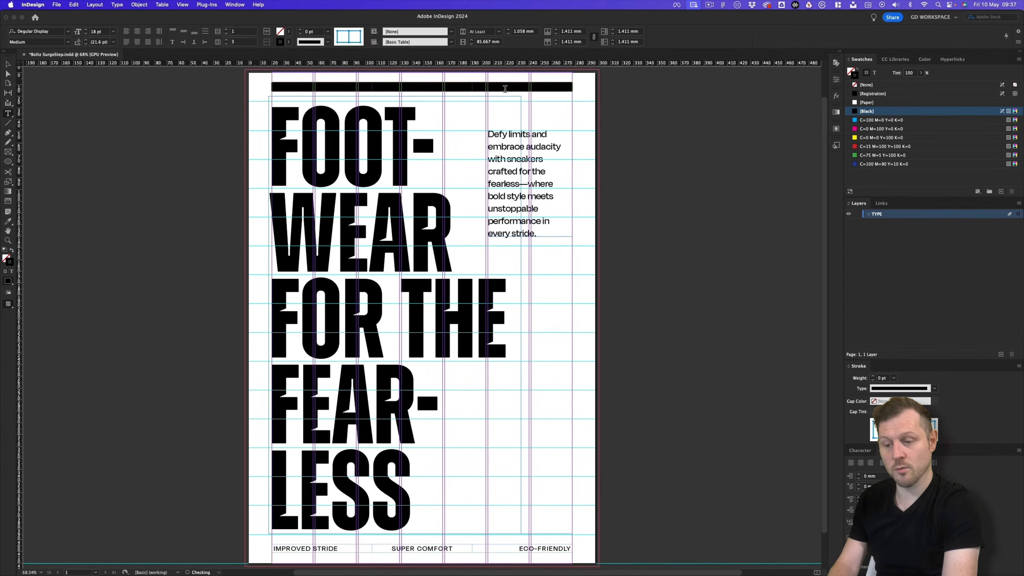
pyautogui.click(299, 88)
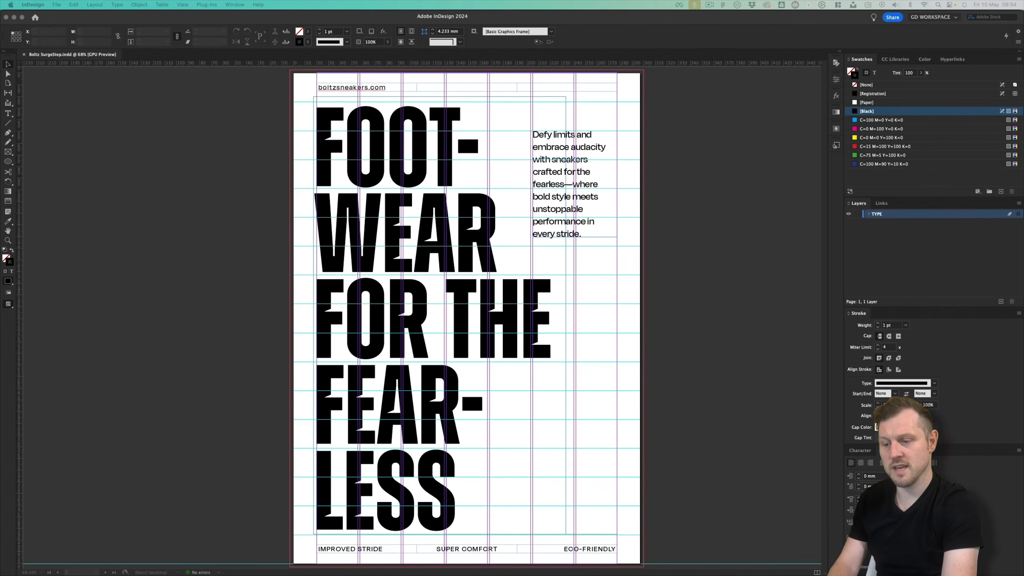
pyautogui.click(680, 257)
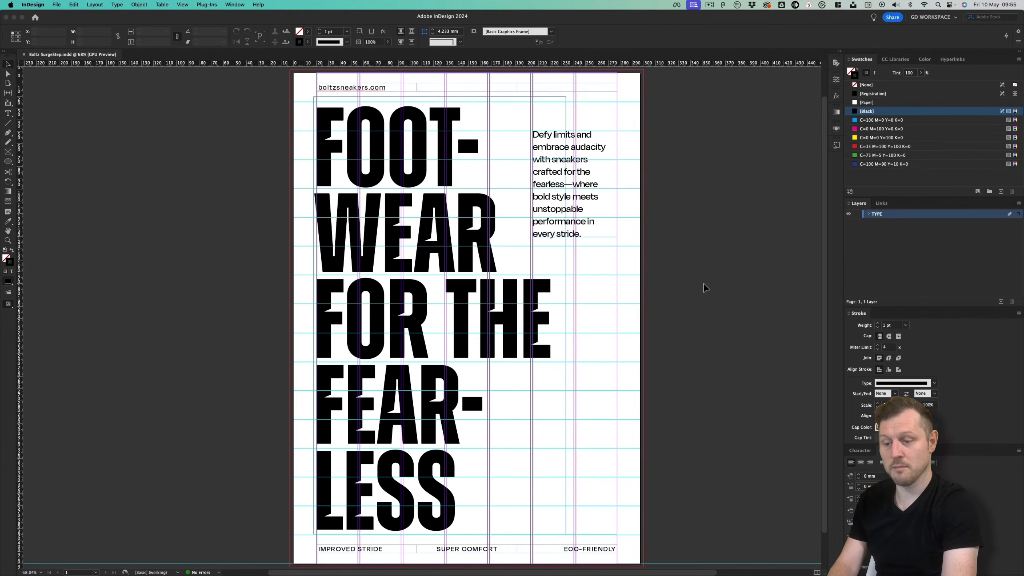
pyautogui.press('w')
pyautogui.press('w')
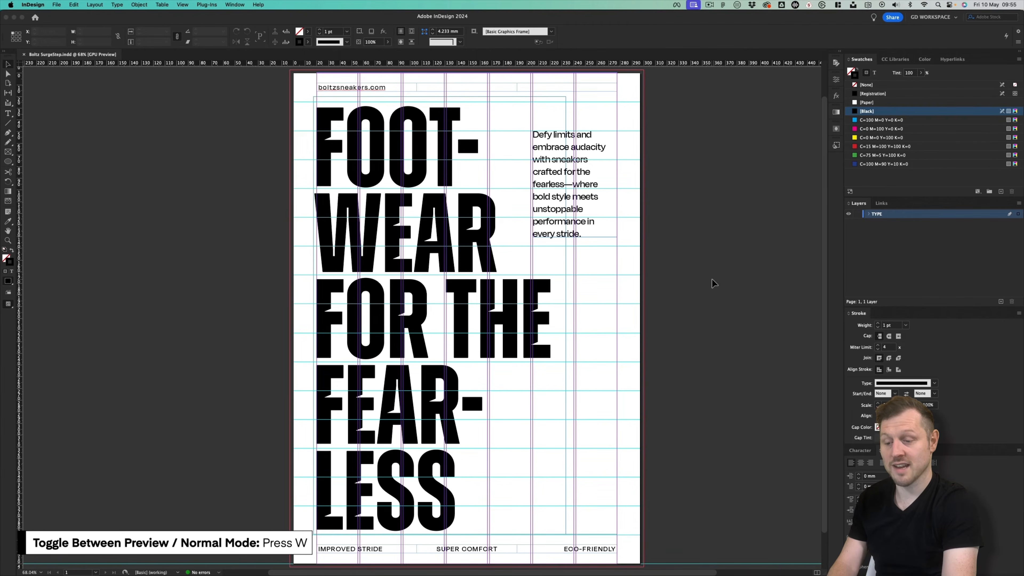
# Step: Duplicate the "Footwear for the fearless" title frame onto the pasteboard beside the page
pyautogui.click(353, 146)
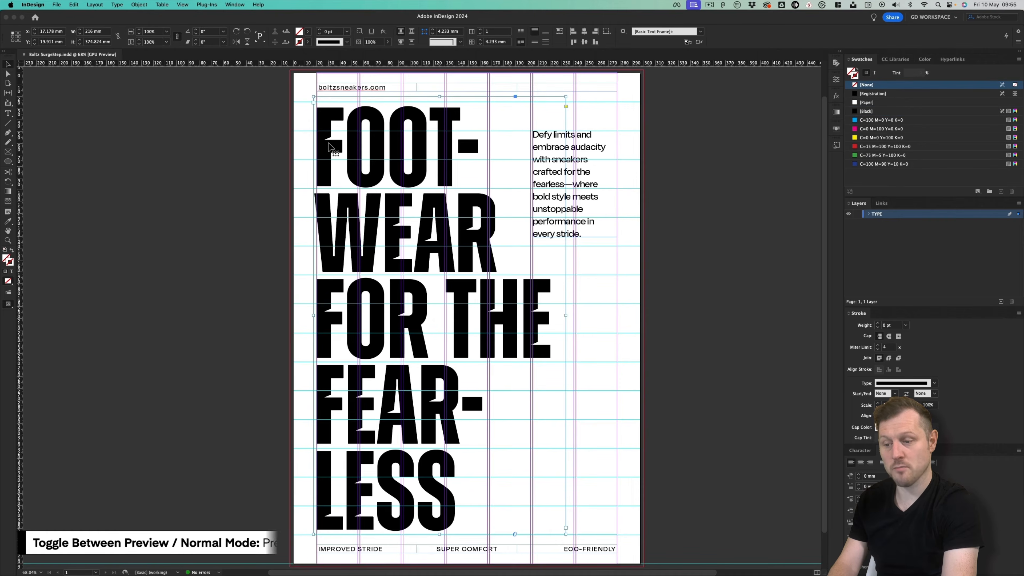
pyautogui.moveTo(331, 147); pyautogui.dragTo(675, 150)
pyautogui.moveTo(733, 195); pyautogui.dragTo(597, 194)
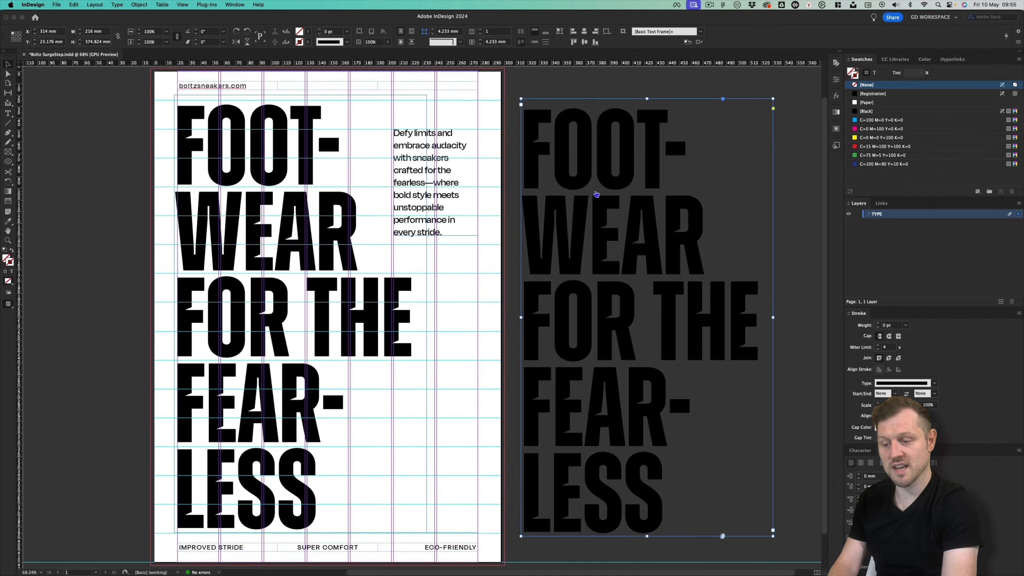
# Step: Switch to the Google Slides brief in Safari and copy the product name #638SurgeStep from the Product Lineup slide
pyautogui.press('super+Tab')
pyautogui.click(61, 226)
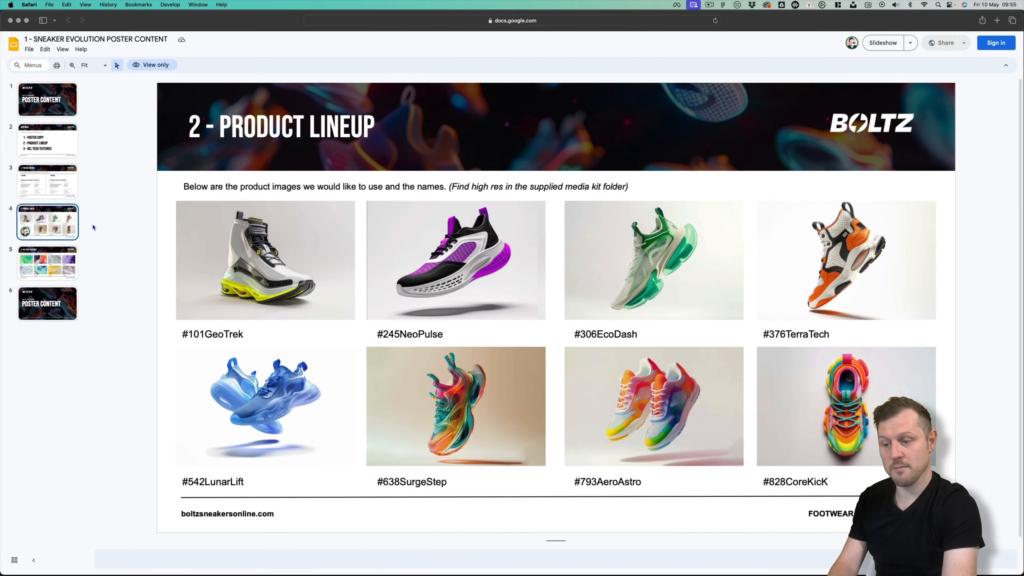
pyautogui.click(424, 487)
pyautogui.moveTo(449, 483); pyautogui.dragTo(376, 482)
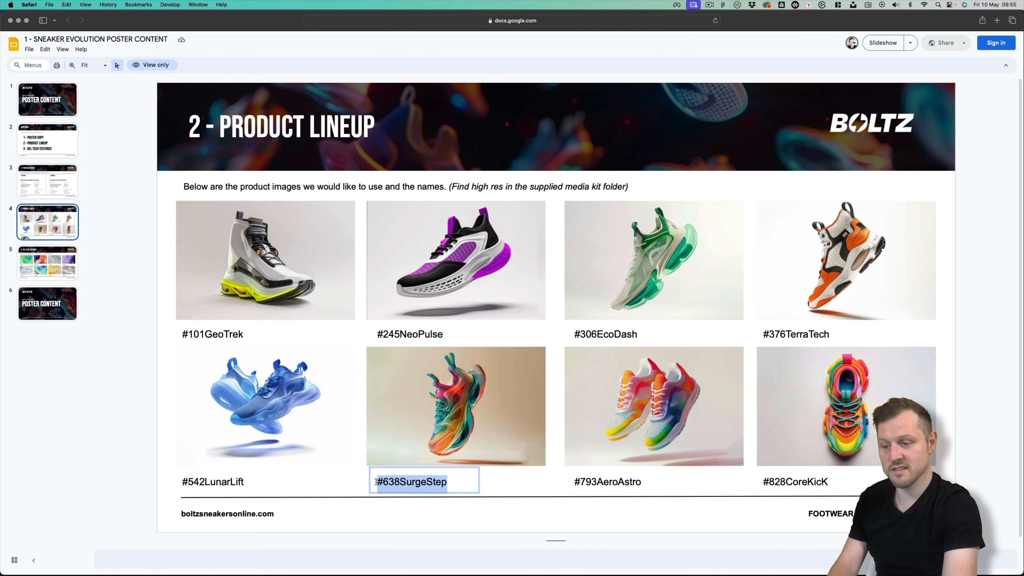
pyautogui.press('super+c')
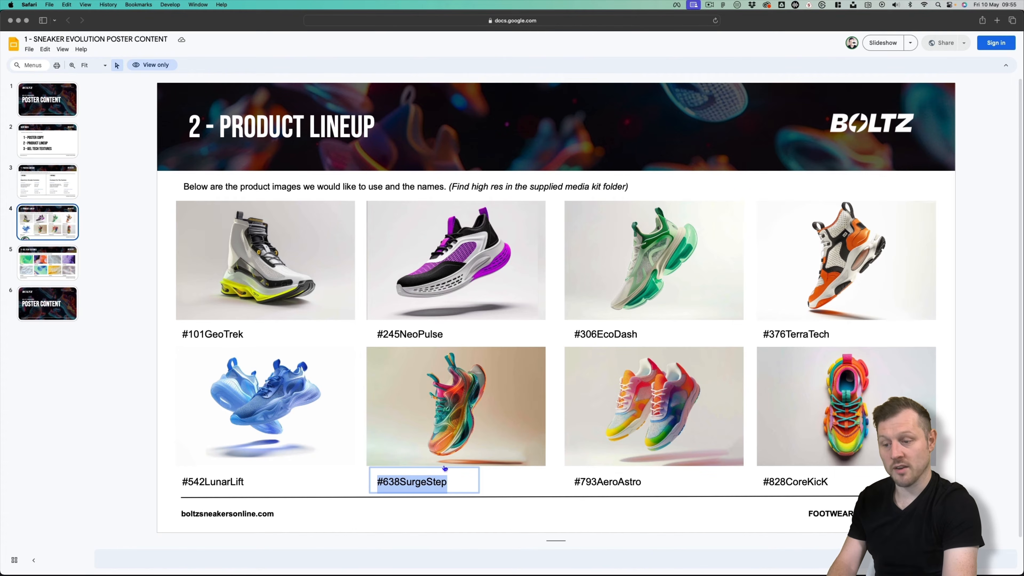
# Step: Back in InDesign, replace the duplicated title's text with the copied product name #638SurgeStep and set it to 50 pt
pyautogui.press('super+Tab')
pyautogui.press('super+v')
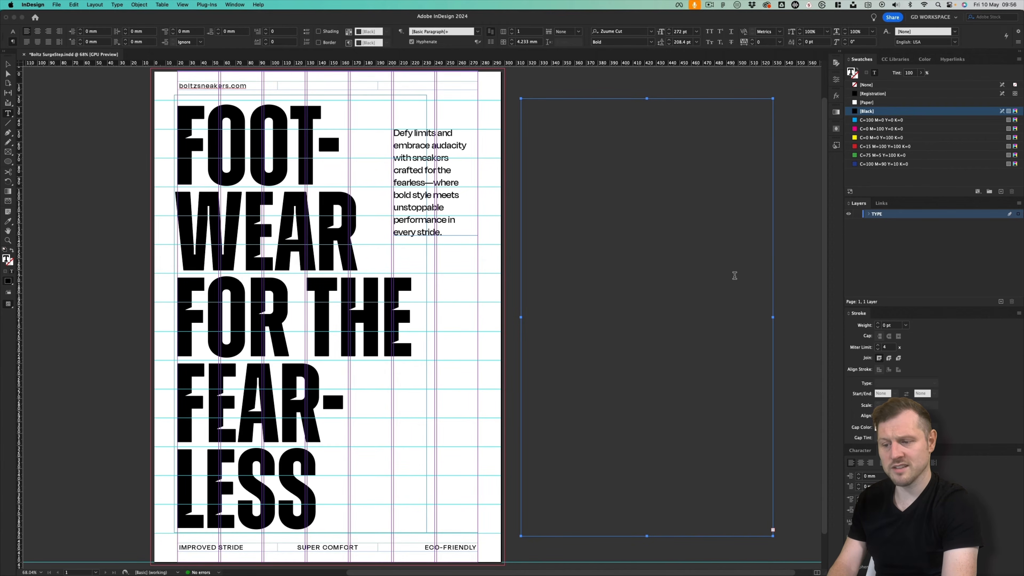
pyautogui.click(230, 5)
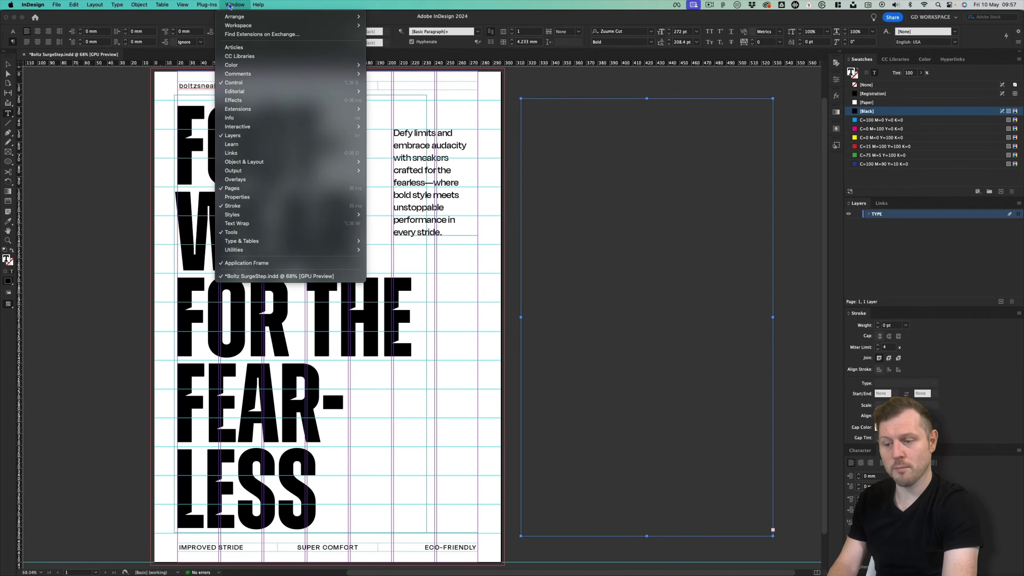
pyautogui.click(267, 202)
pyautogui.click(836, 82)
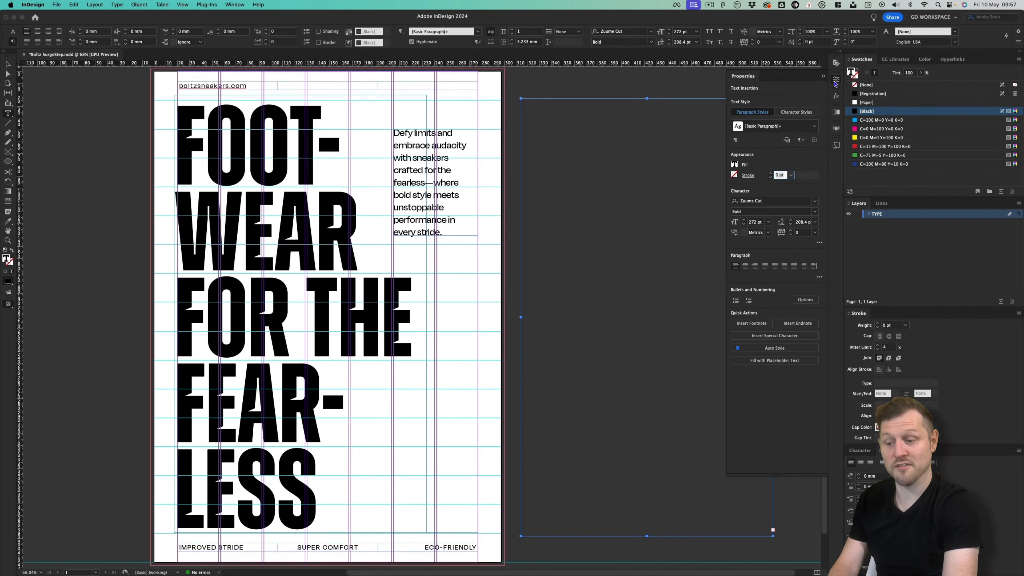
pyautogui.press('super+a')
pyautogui.click(753, 222)
pyautogui.write('50')
pyautogui.press('Return')
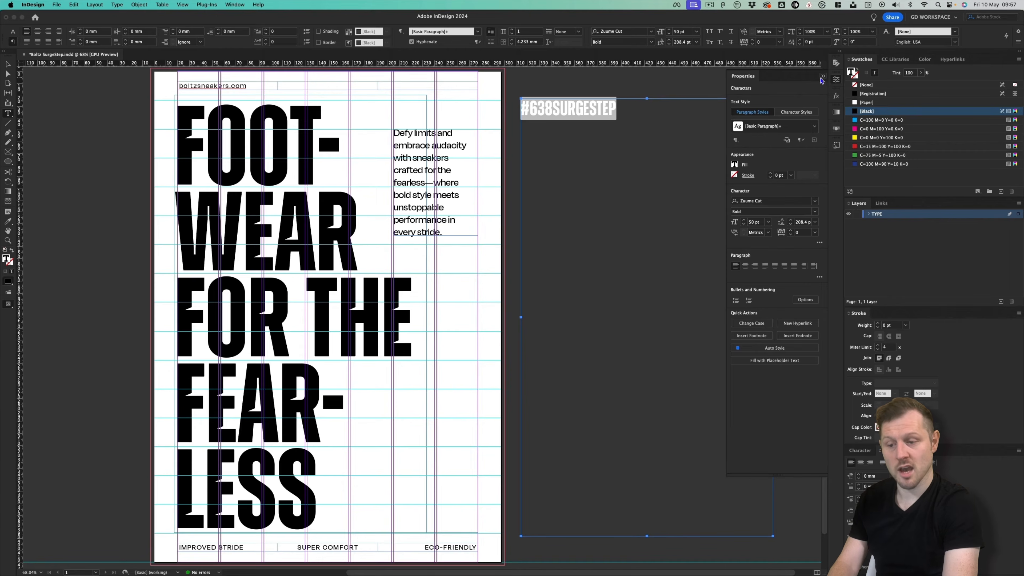
pyautogui.click(822, 77)
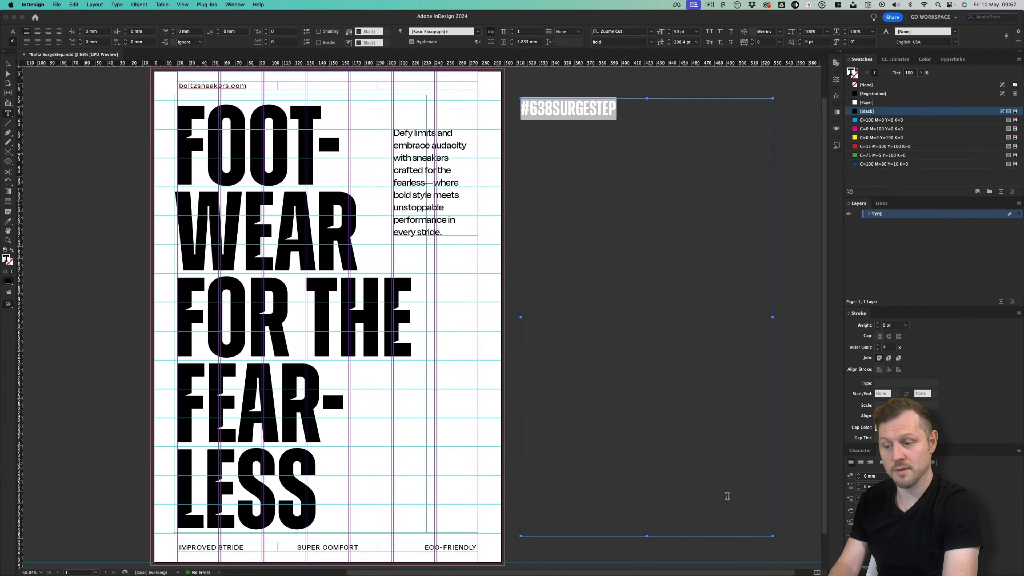
# Step: Fit the product name's frame to its text and move it onto the page, beside the title's "LESS" line
pyautogui.press('Escape')
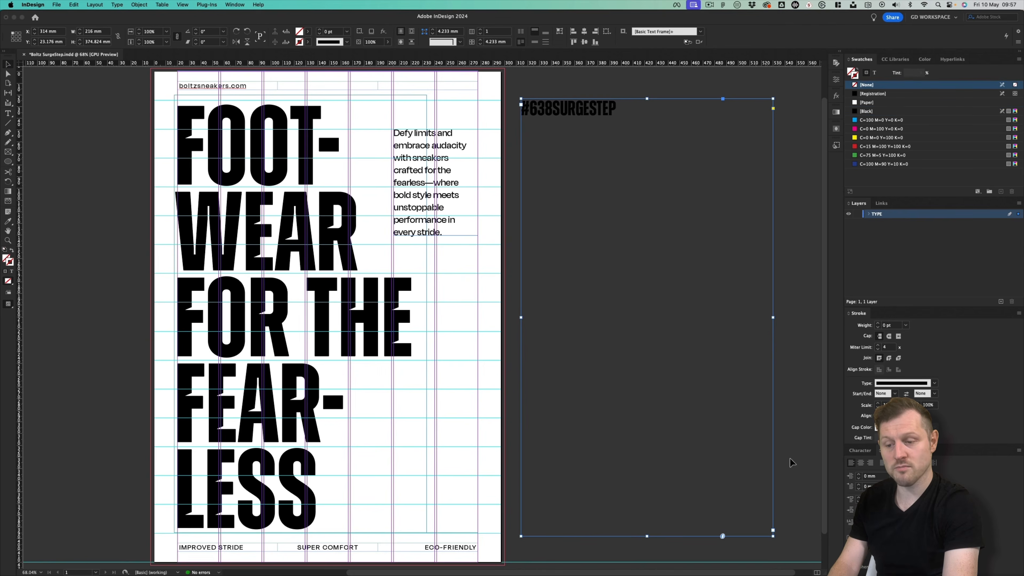
pyautogui.doubleClick(772, 536)
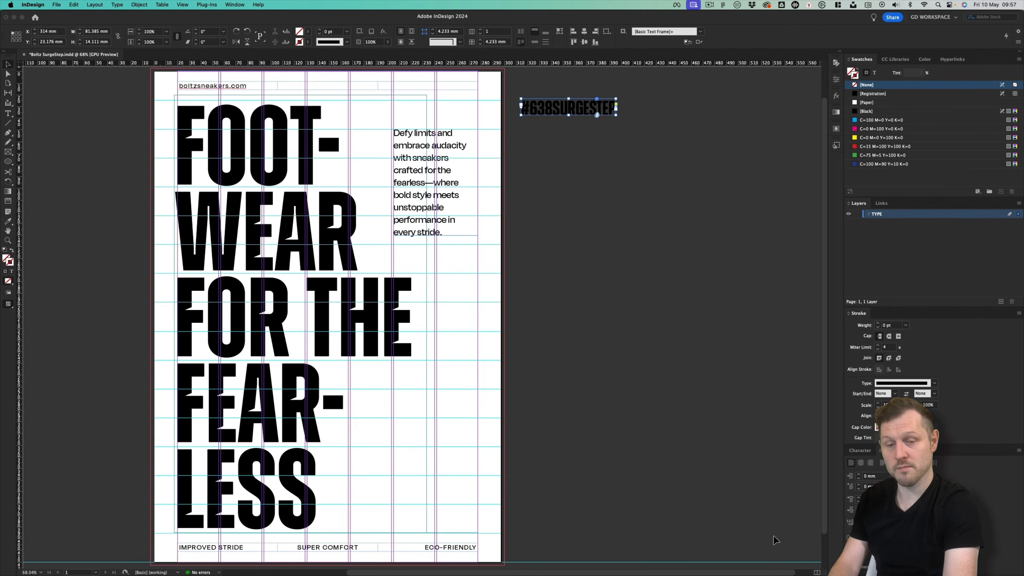
pyautogui.moveTo(585, 104); pyautogui.dragTo(442, 459)
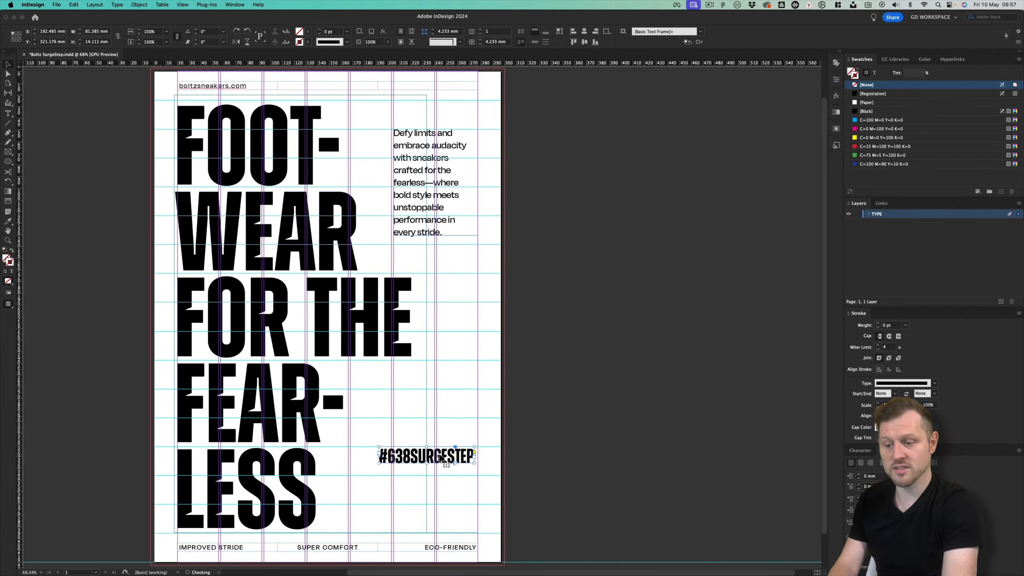
# Step: Rotate the product name by 90° to read upwards and place it against the page's right margin, just above the footer
pyautogui.press('r')
pyautogui.moveTo(478, 455); pyautogui.dragTo(420, 384)
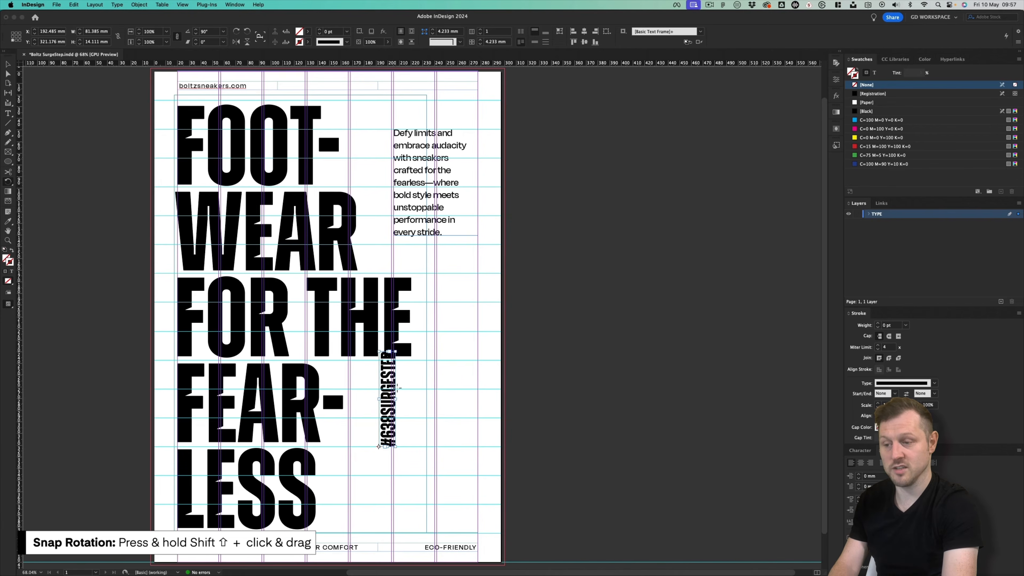
pyautogui.press('v')
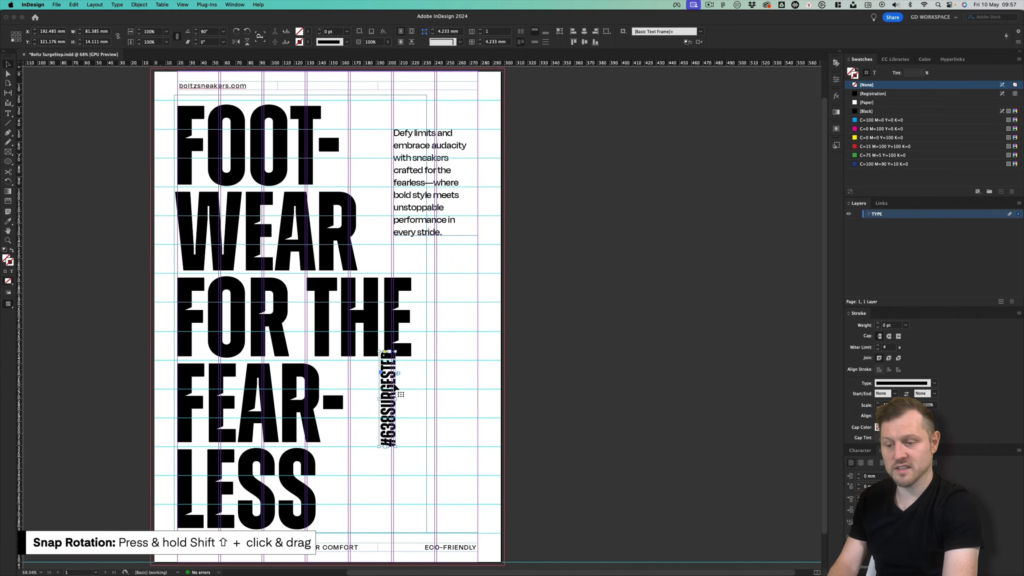
pyautogui.moveTo(395, 388); pyautogui.dragTo(467, 469)
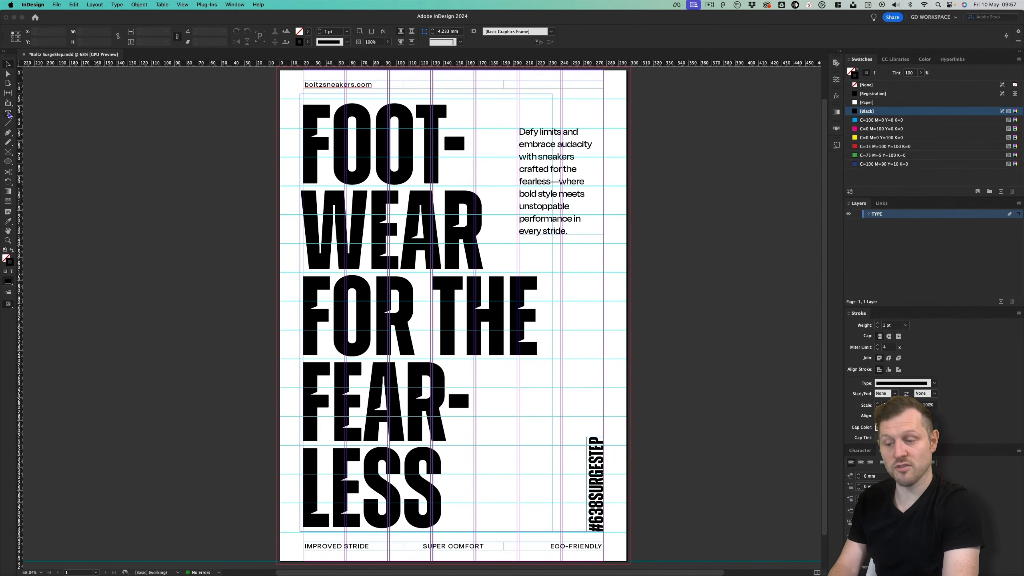
# Step: Set "#638" in the vertical product name to Zuume Cut Light and lengthen the frame to about 93 mm to fit the whole name
pyautogui.click(8, 114)
pyautogui.click(598, 530)
pyautogui.moveTo(598, 530); pyautogui.dragTo(601, 504)
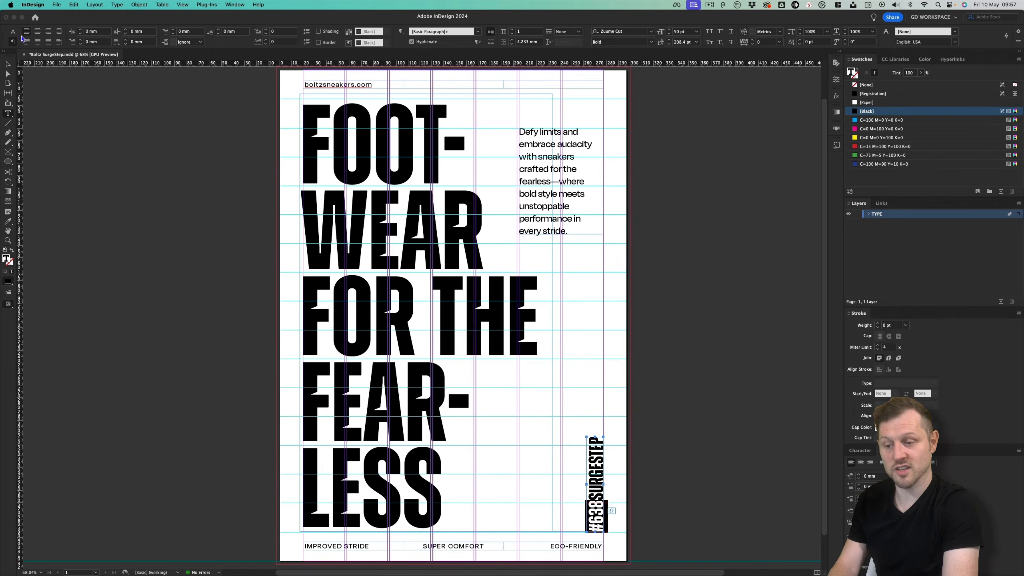
pyautogui.click(13, 31)
pyautogui.click(52, 42)
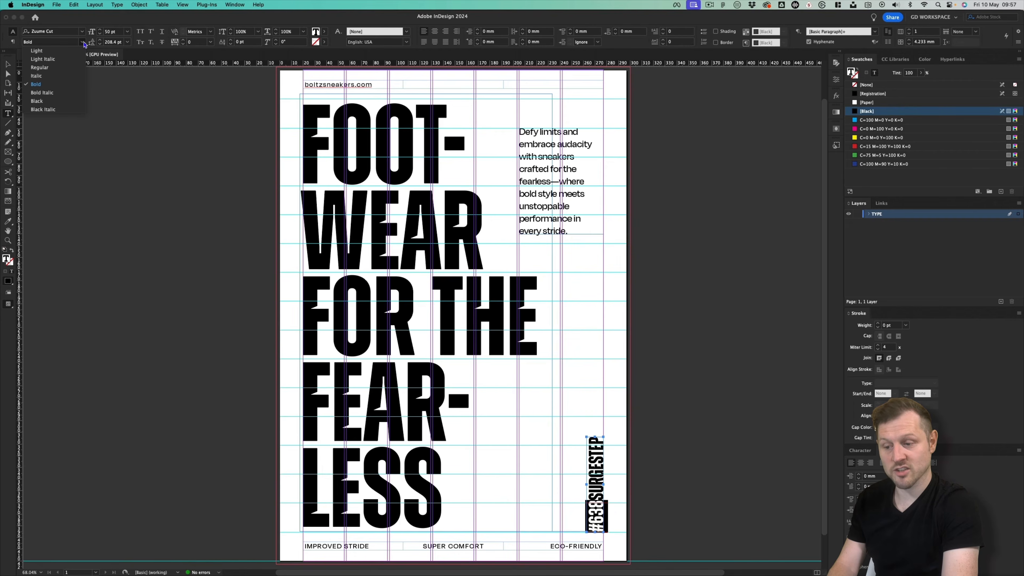
pyautogui.click(57, 52)
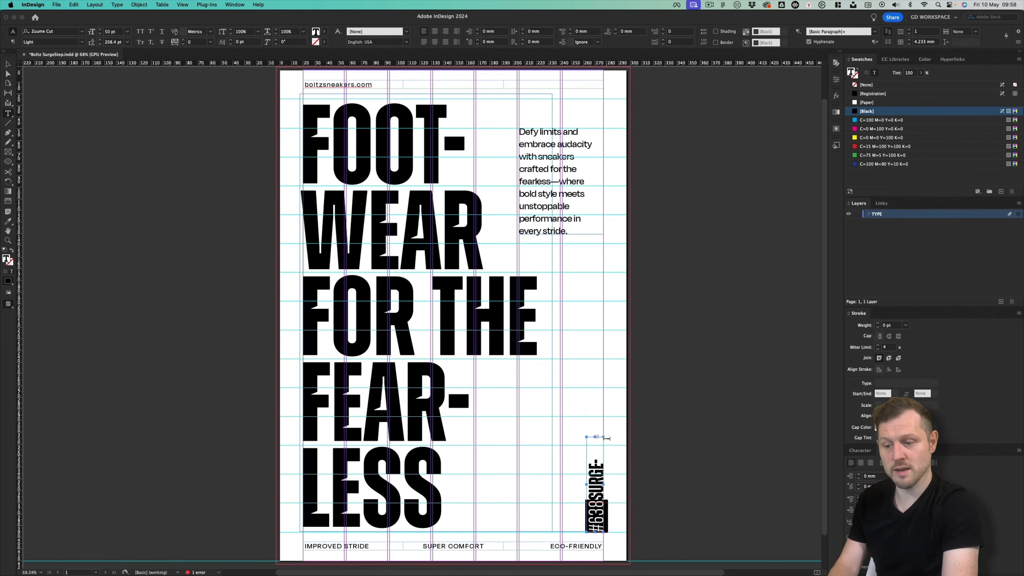
pyautogui.click(9, 65)
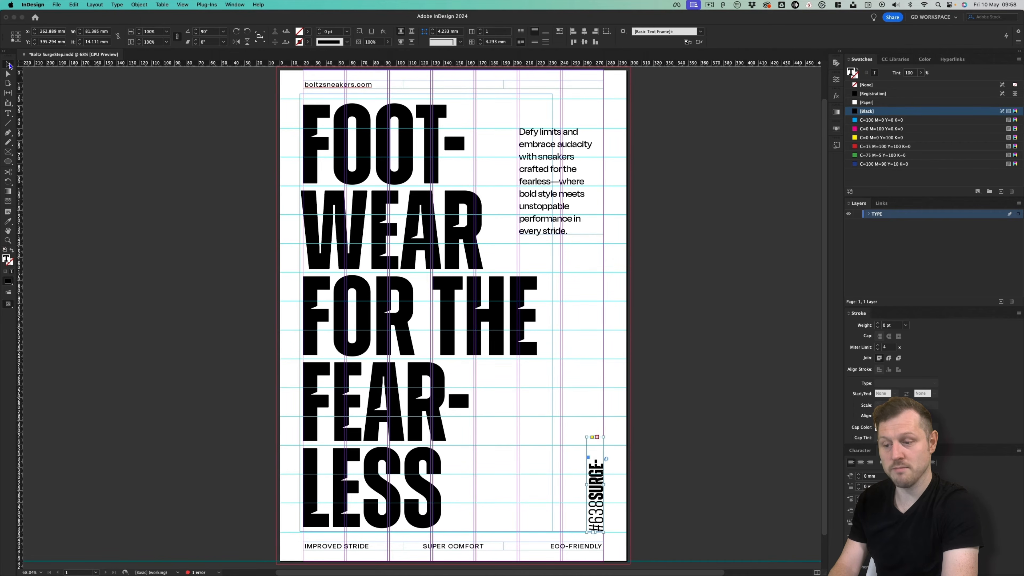
pyautogui.moveTo(597, 440); pyautogui.dragTo(598, 423)
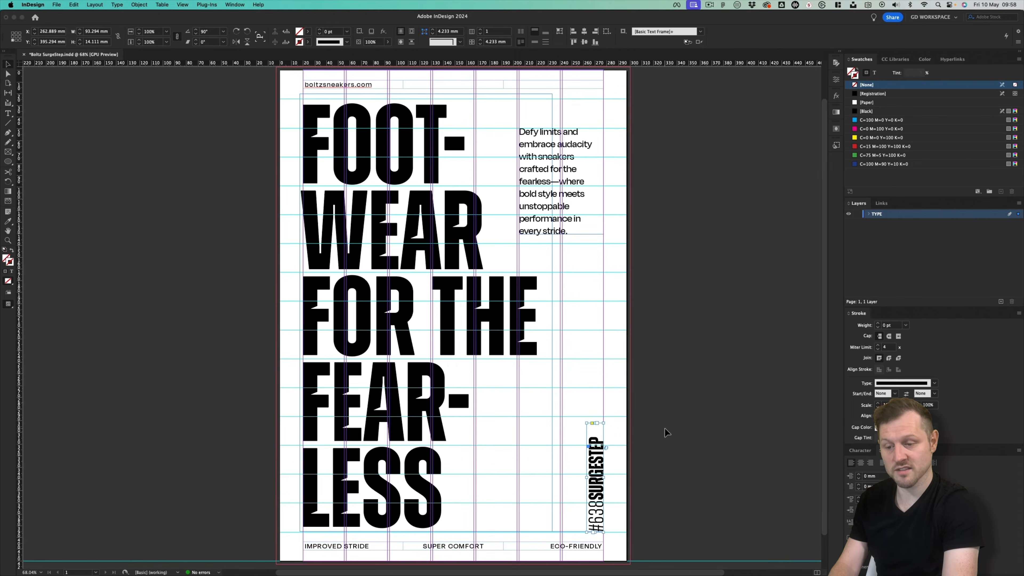
# Step: Turn the word "SURGESTEP" into outlined text by swapping its fill and stroke, set the stroke weight to 0.5 pt, and deselect the frame
pyautogui.click(9, 114)
pyautogui.moveTo(596, 500); pyautogui.dragTo(596, 437)
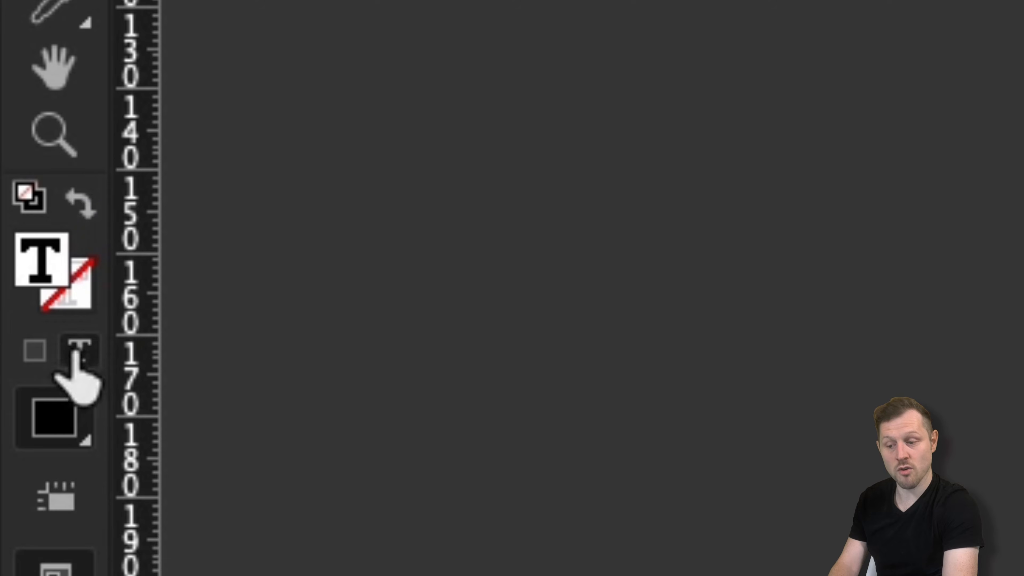
pyautogui.click(82, 205)
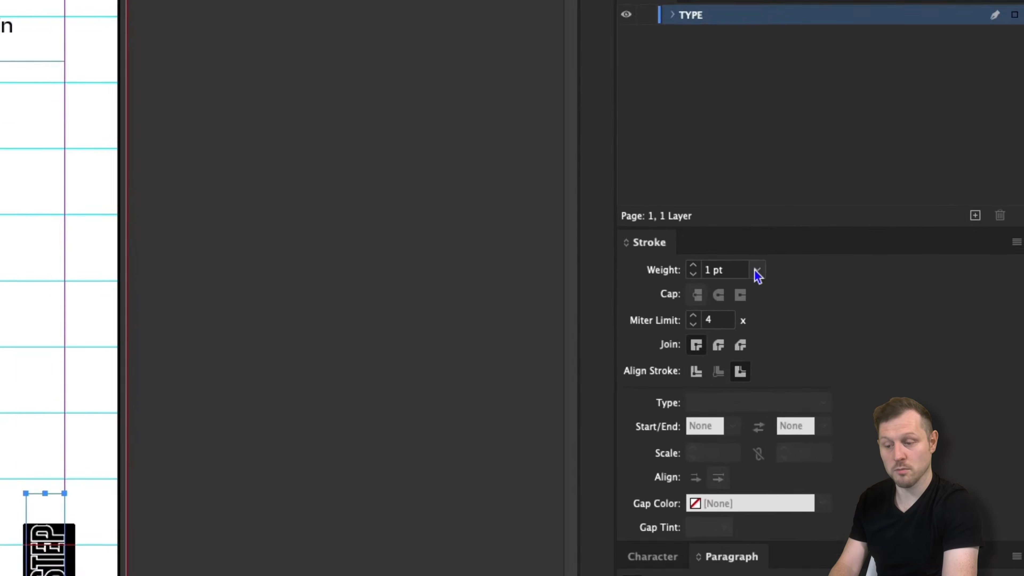
pyautogui.click(905, 325)
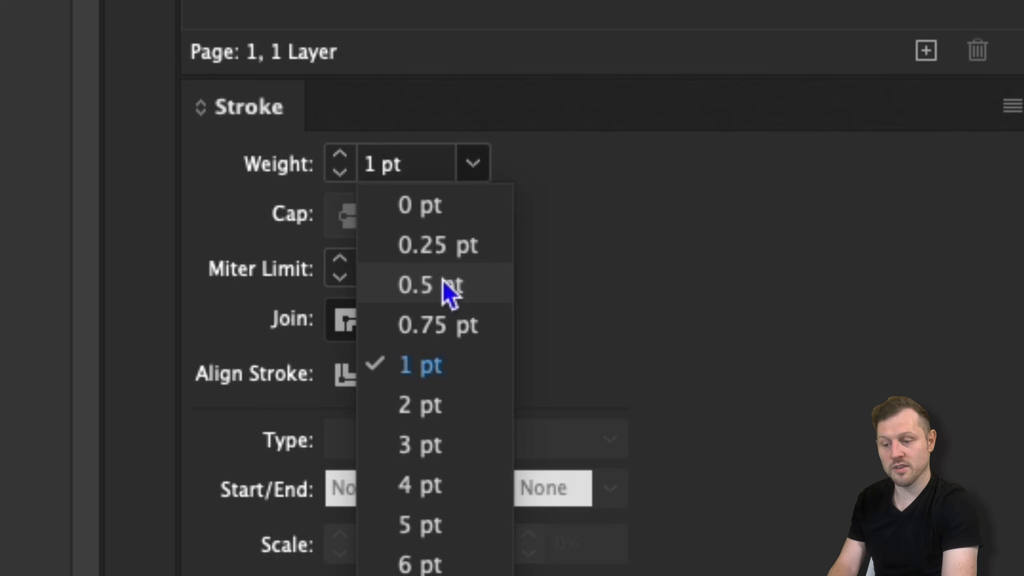
pyautogui.click(443, 283)
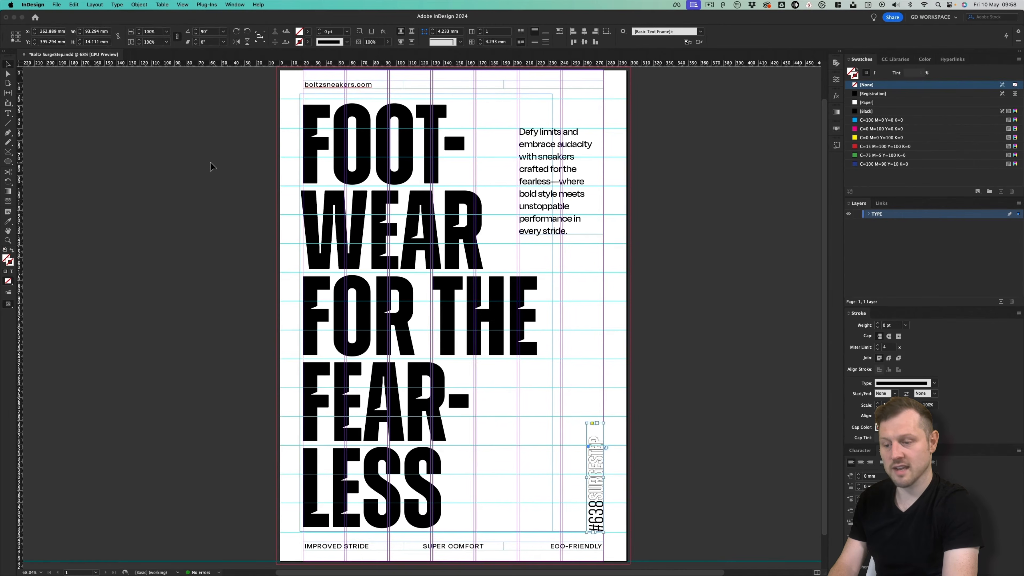
pyautogui.click(213, 166)
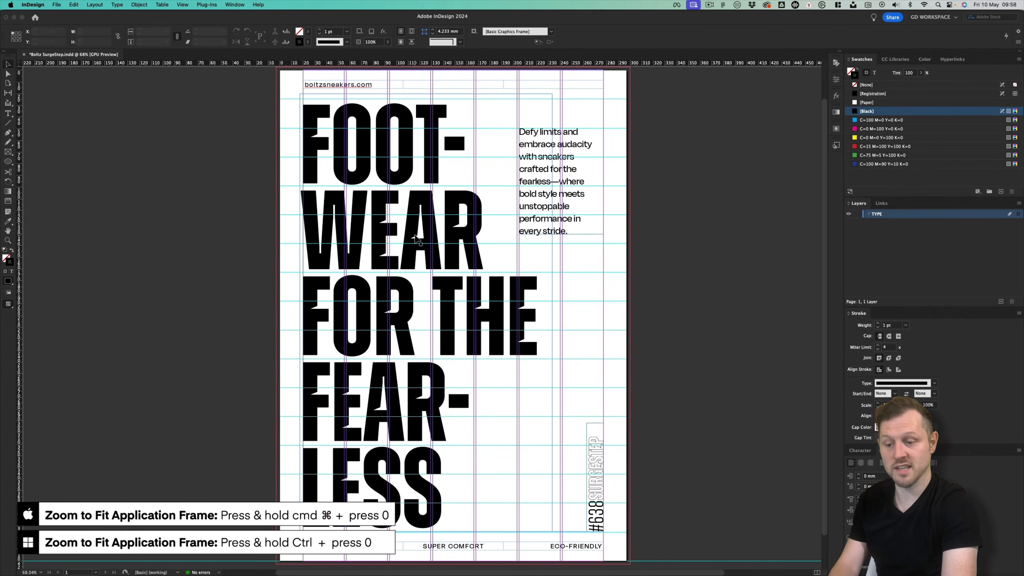
# Step: Hide the rulers and view the whole poster in preview mode, without guides and frame edges
pyautogui.press('super+0')
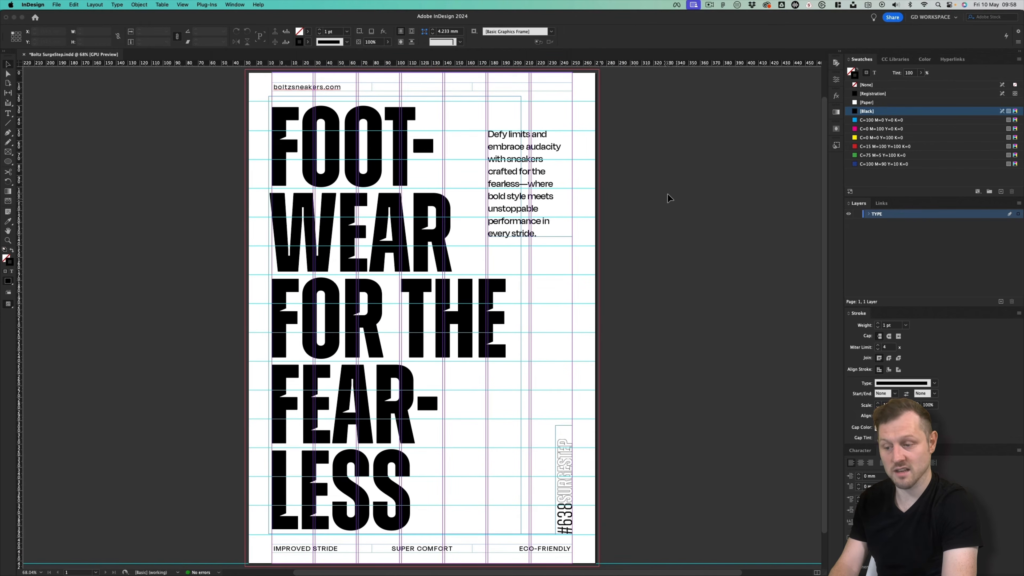
pyautogui.press('super+r')
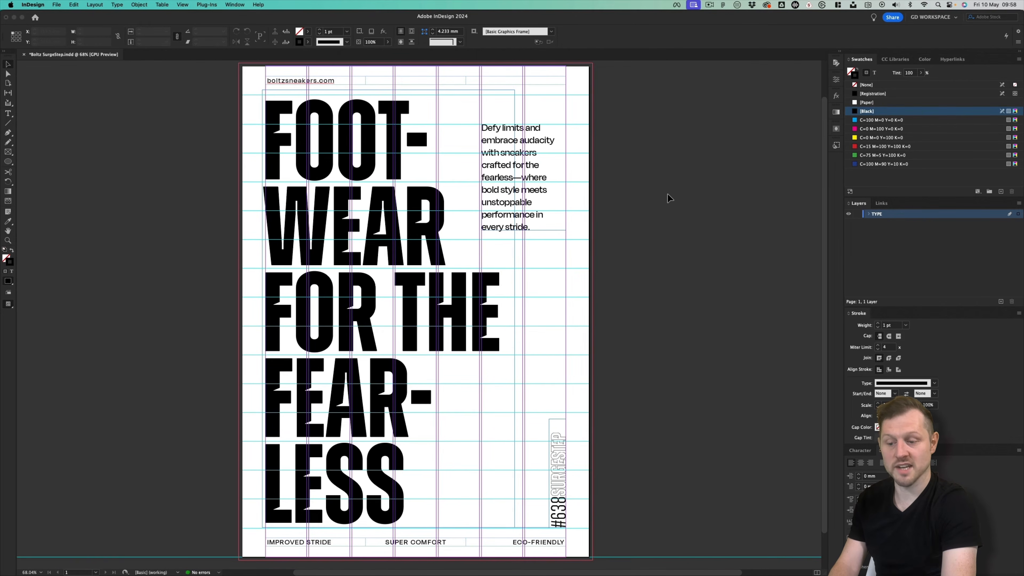
pyautogui.press('w')
pyautogui.press('w')
pyautogui.press('w')
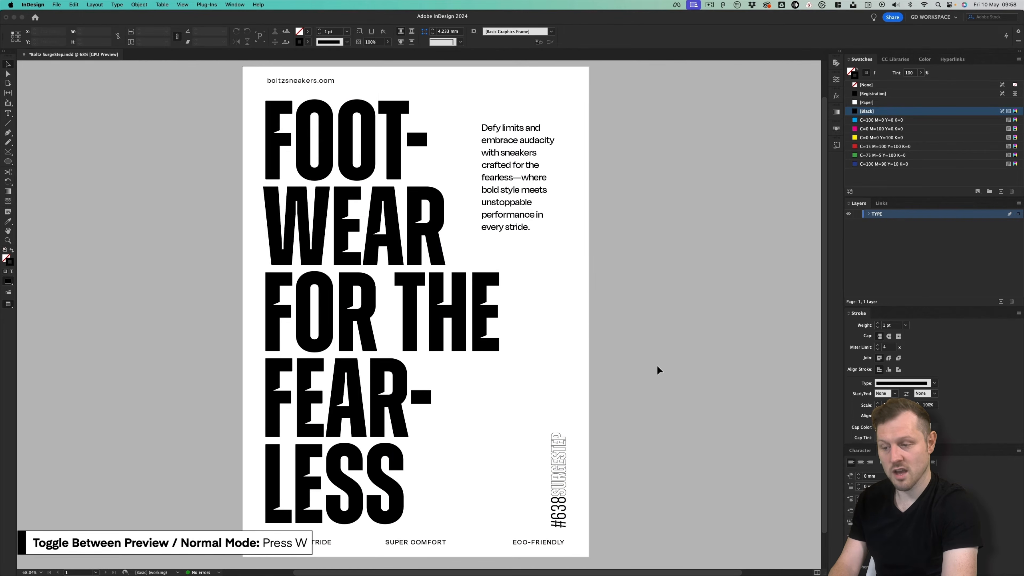
pyautogui.press('w')
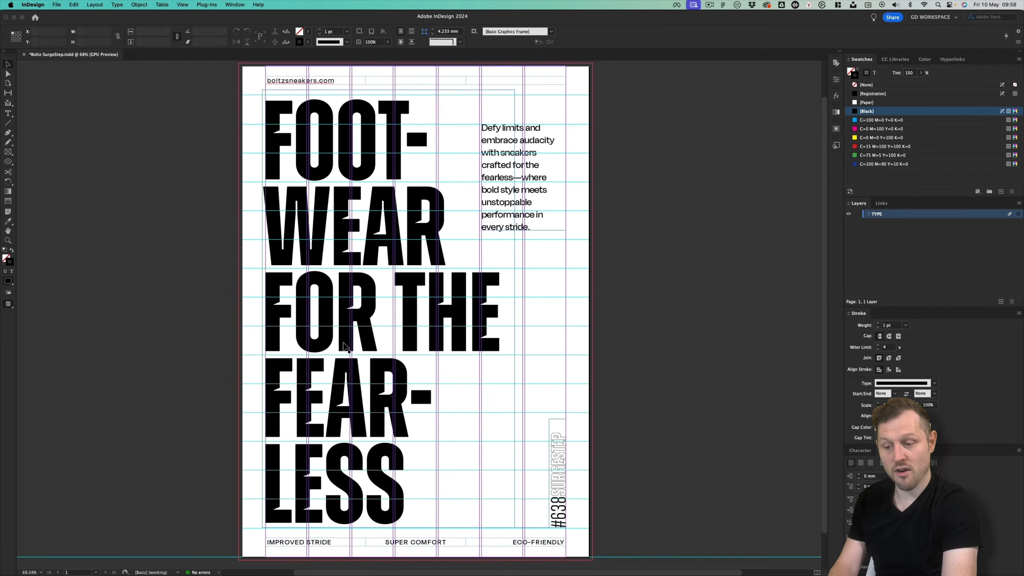
pyautogui.press('w')
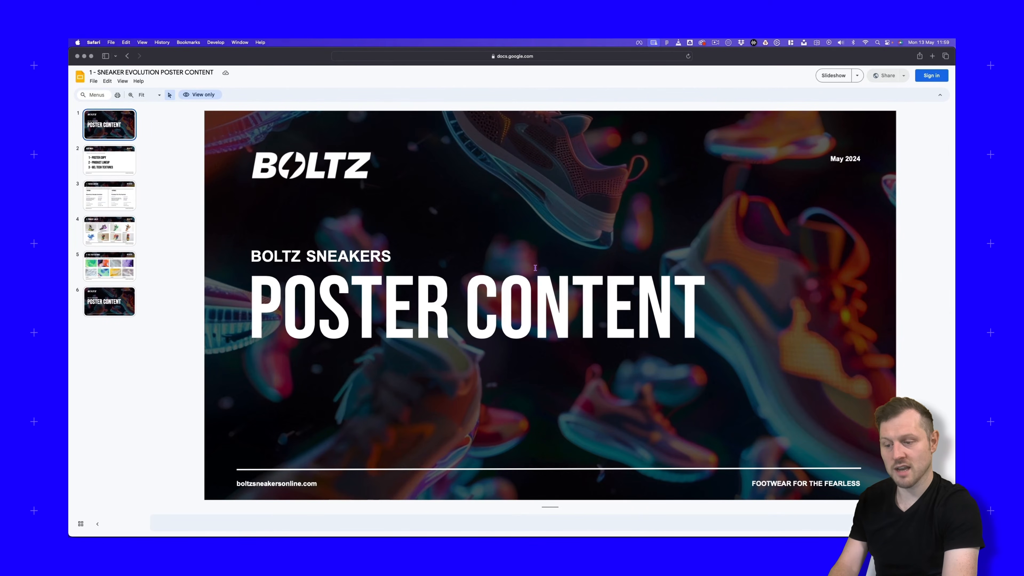
# Step: Consult the content deck's product slide, then open #638 SurgeStep.jpg in Photoshop from the media kit's 2 - Product Photography folder
pyautogui.click(106, 230)
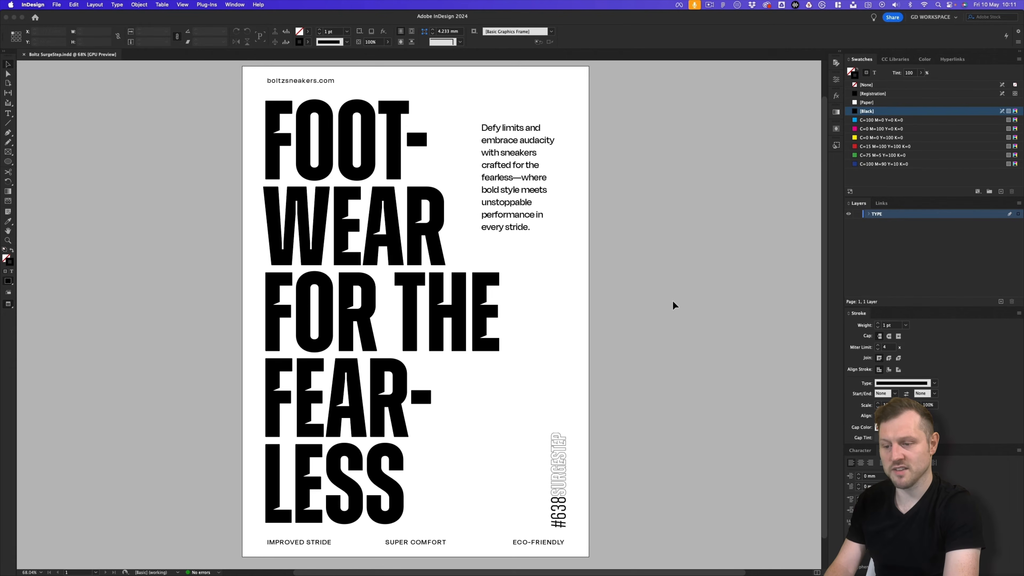
pyautogui.press('super+Tab')
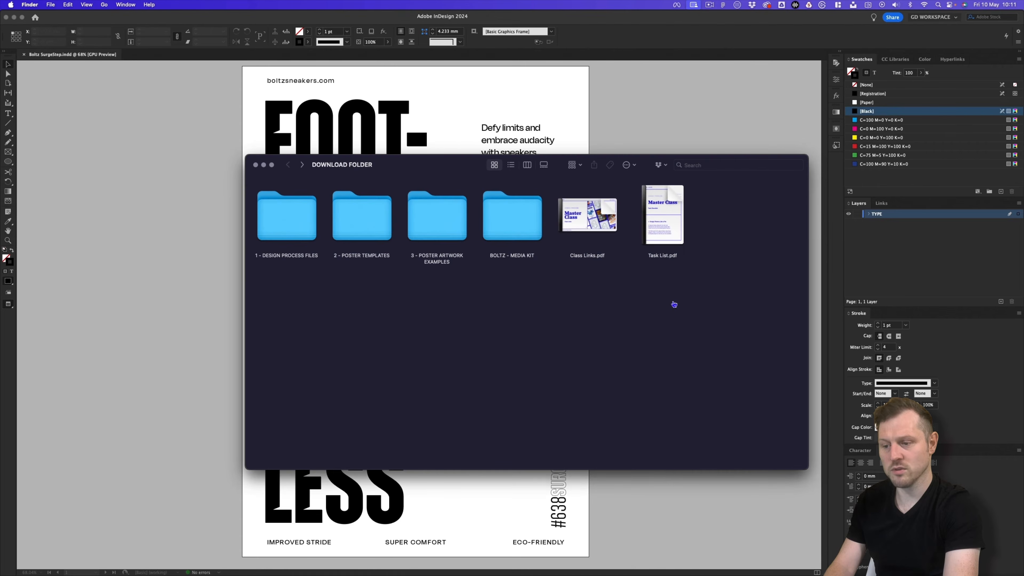
pyautogui.doubleClick(504, 228)
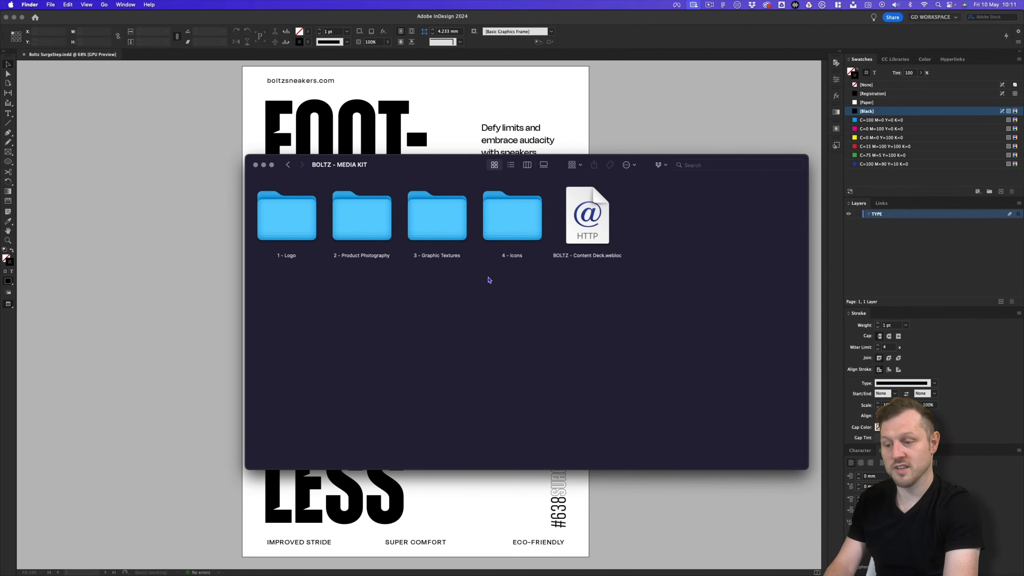
pyautogui.doubleClick(366, 220)
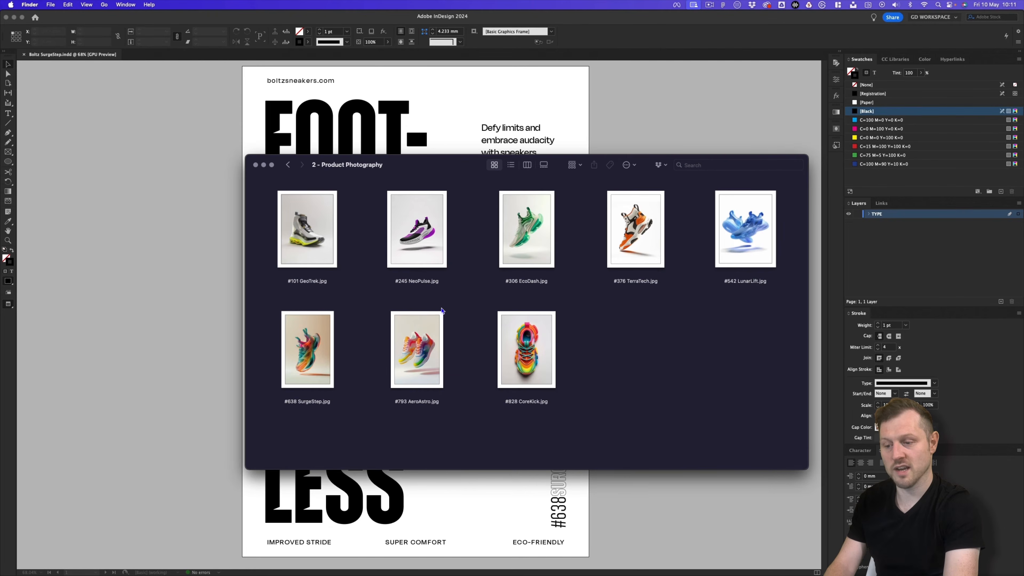
pyautogui.click(316, 341)
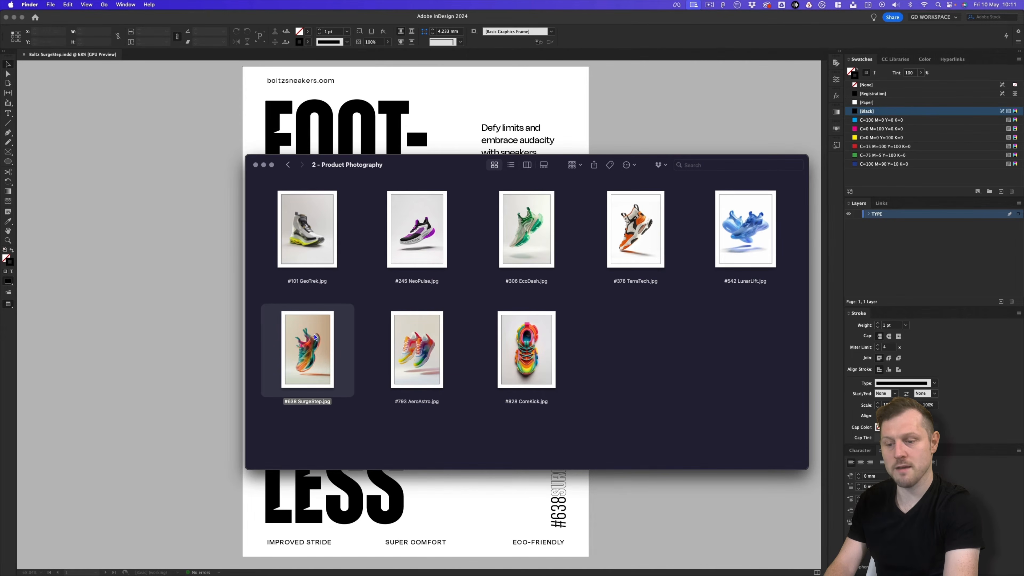
pyautogui.doubleClick(315, 338)
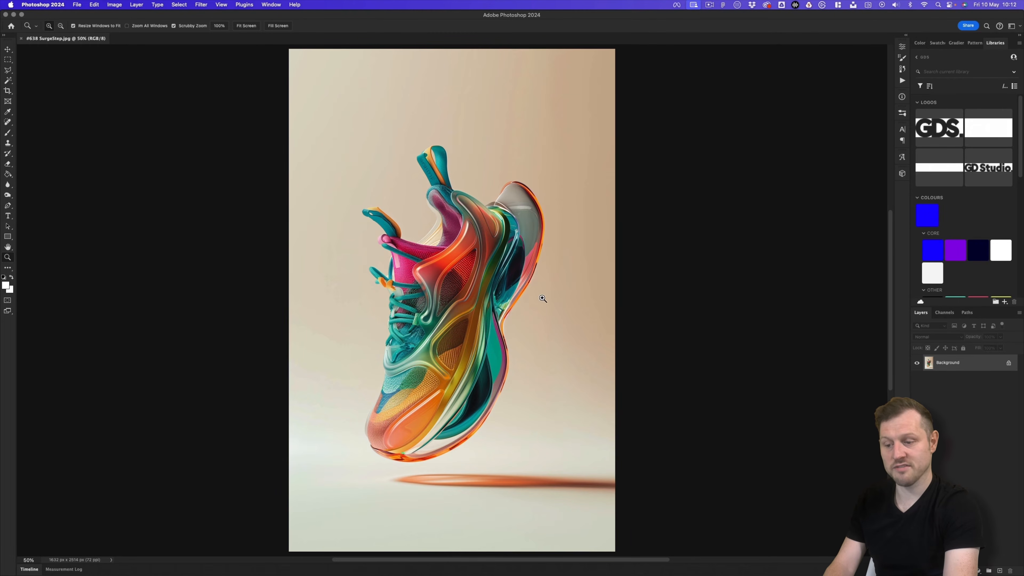
# Step: Marquee the area around the sneaker, enter Select and Mask, and have the subject selected automatically
pyautogui.press('v')
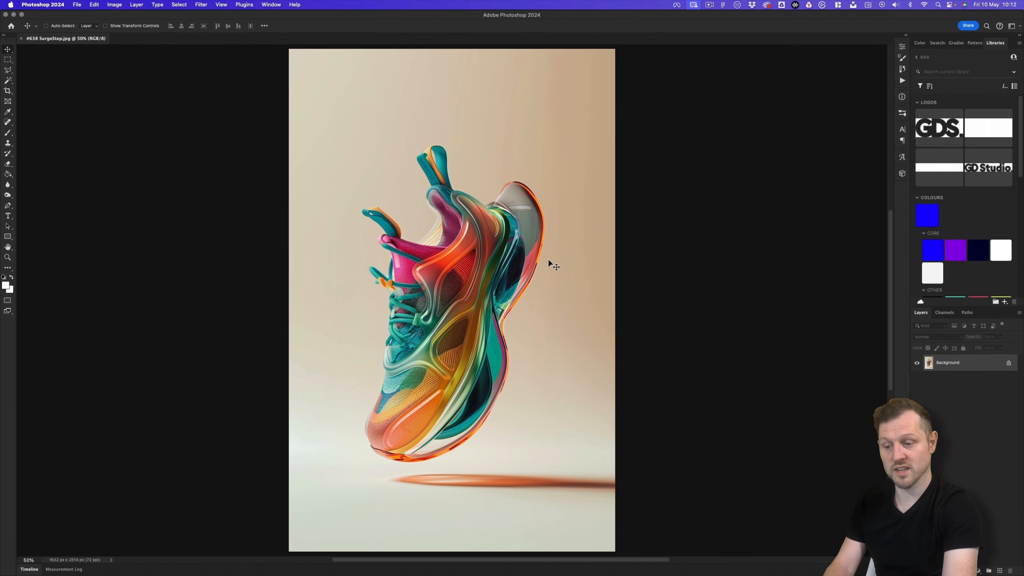
pyautogui.press('z')
pyautogui.click(489, 279)
pyautogui.moveTo(489, 279); pyautogui.dragTo(493, 285)
pyautogui.click(8, 59)
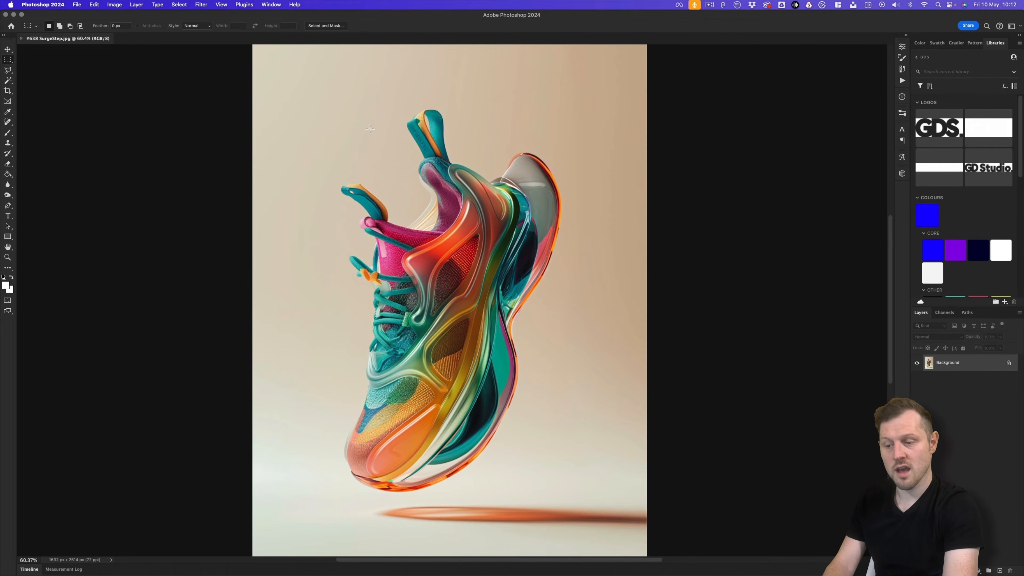
pyautogui.moveTo(348, 144); pyautogui.dragTo(586, 500)
pyautogui.click(327, 26)
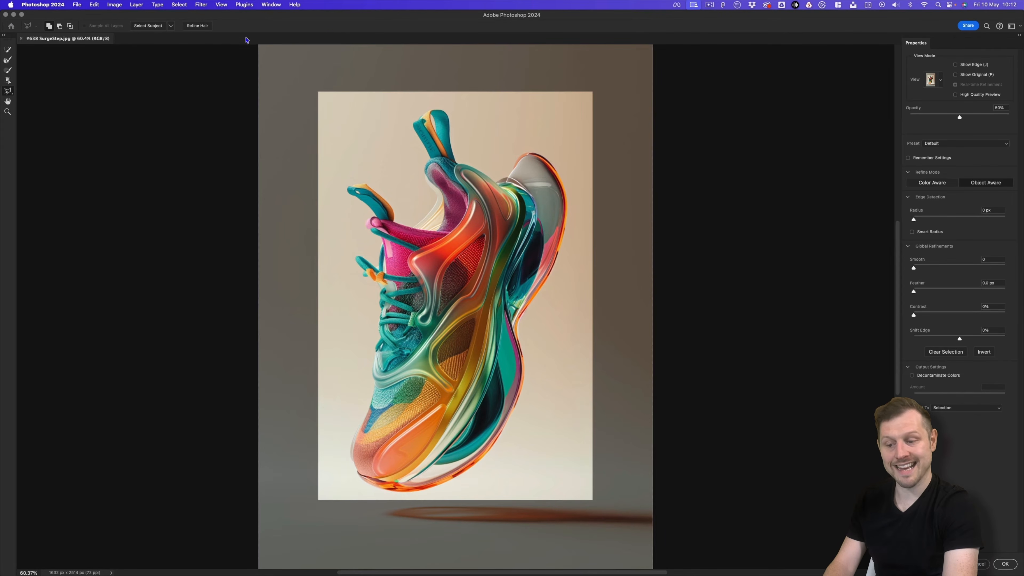
pyautogui.click(146, 26)
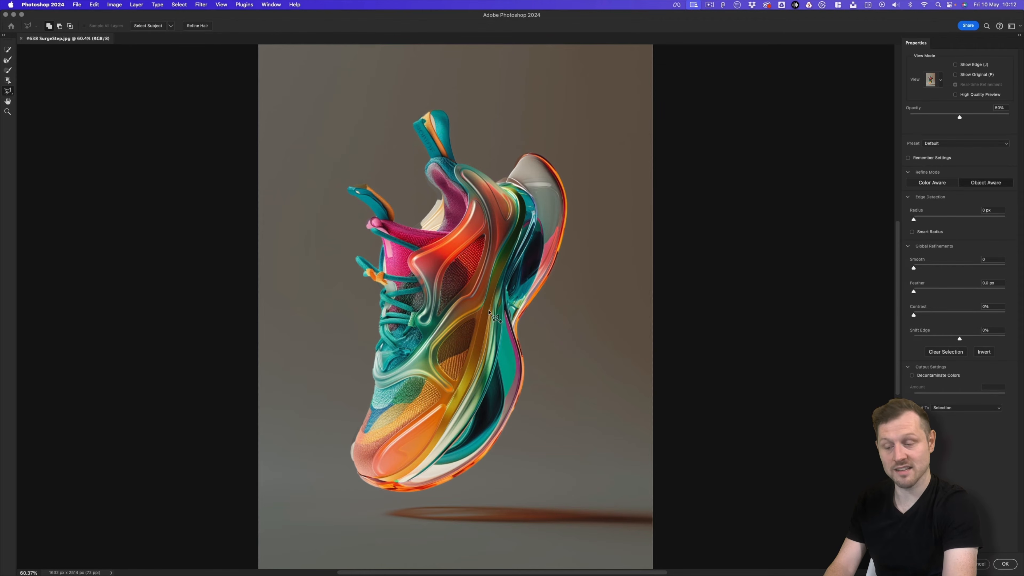
# Step: Add the missing part of the cream inner lining to the sneaker's selection with the Object Selection tool
pyautogui.scroll(10, 451, 218)
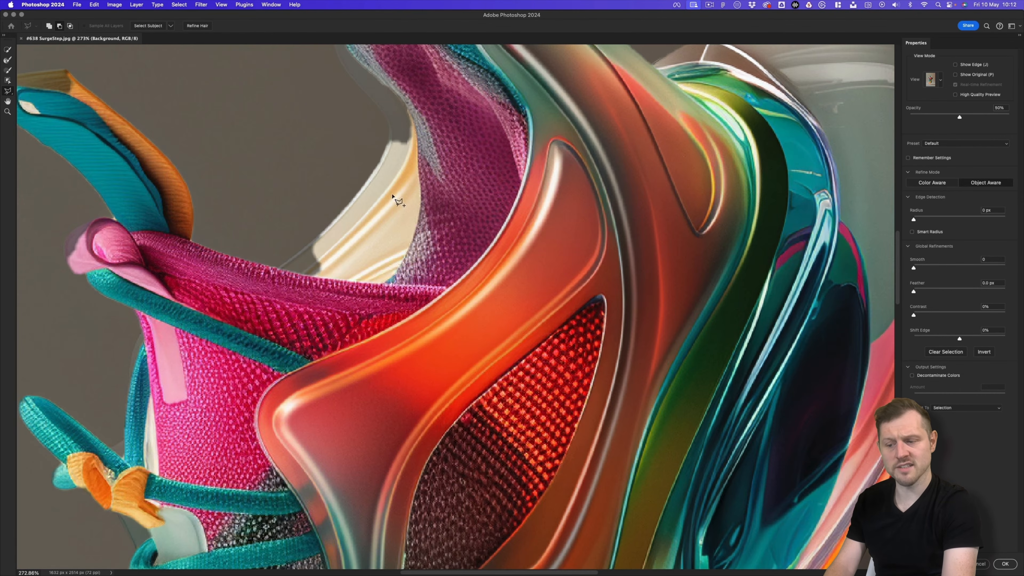
pyautogui.scroll(-8, 385, 237)
pyautogui.scroll(5, 385, 239)
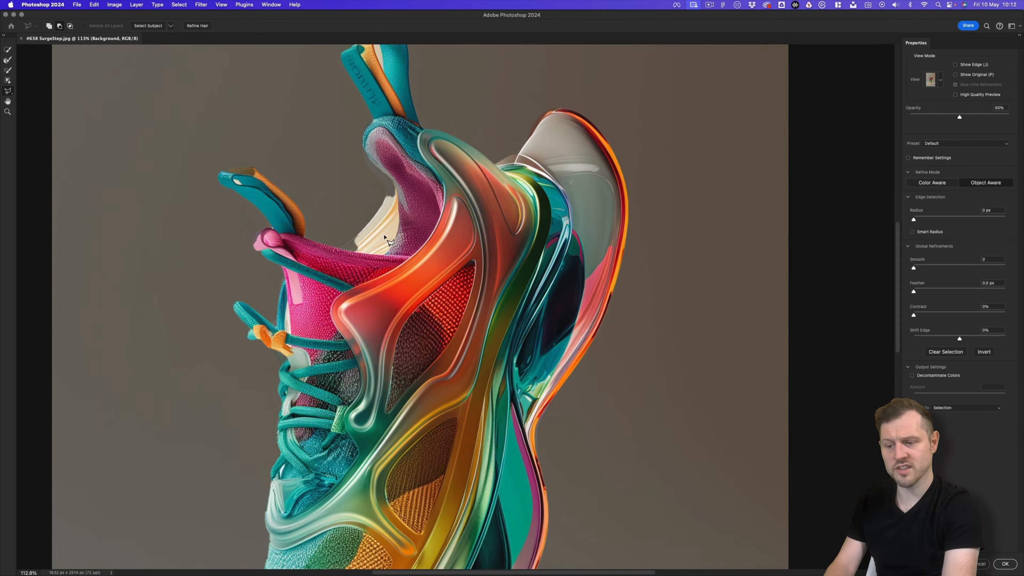
pyautogui.scroll(-6, 385, 239)
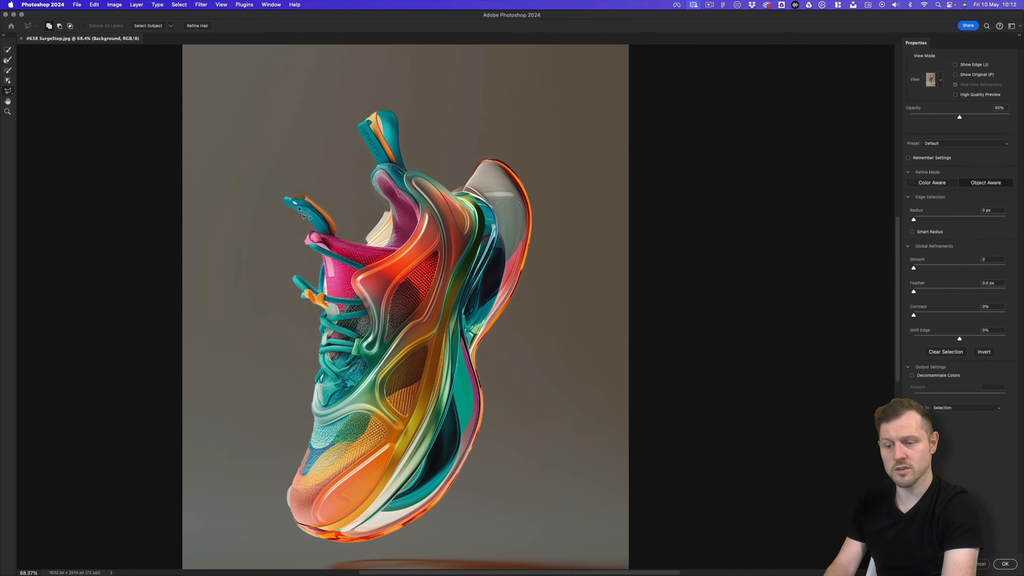
pyautogui.click(8, 81)
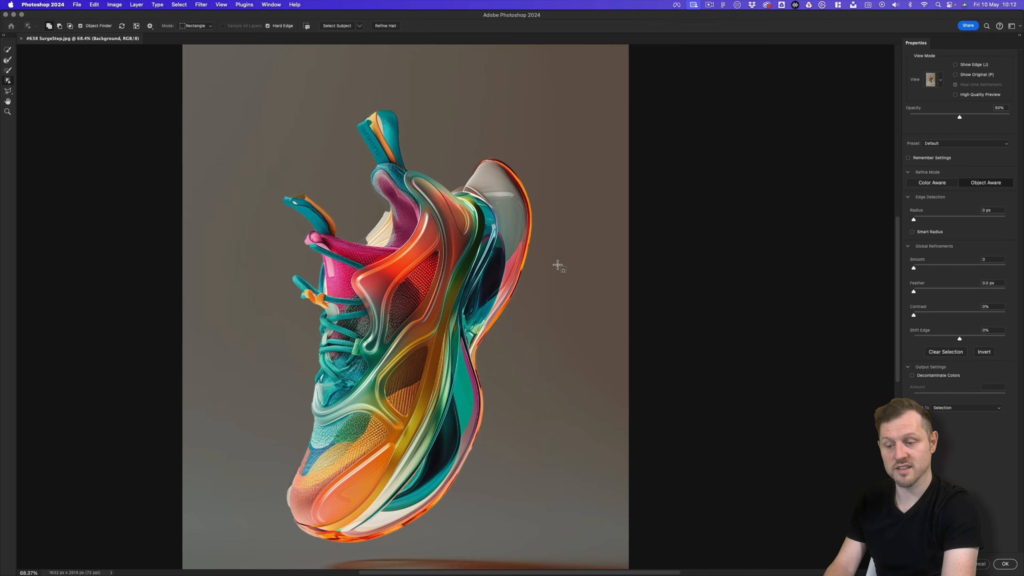
pyautogui.click(439, 258)
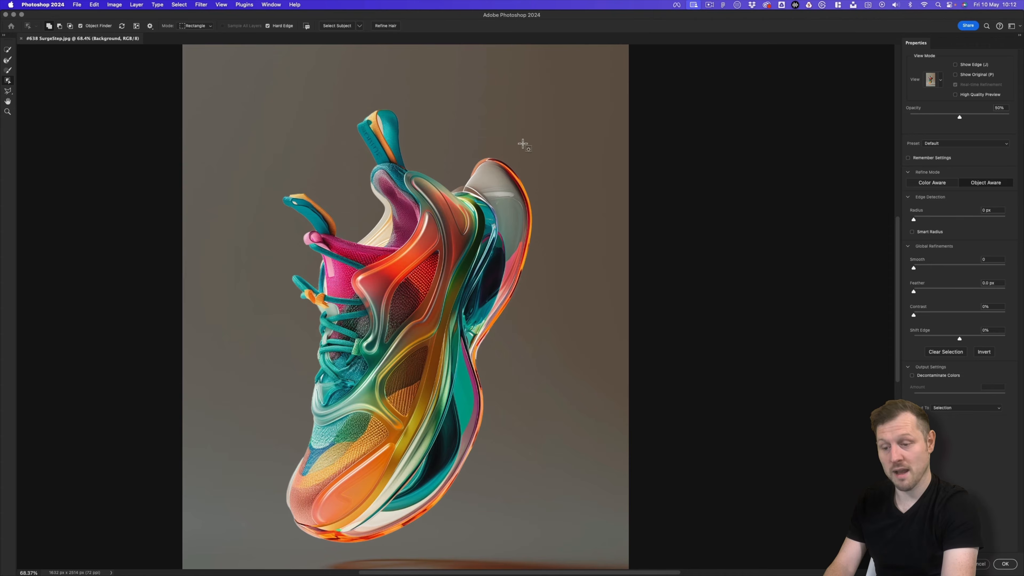
# Step: Subtract the background gap inside the heel's pull loop from the selection with the Lasso tool
pyautogui.scroll(5, 365, 170)
pyautogui.moveTo(391, 161); pyautogui.dragTo(383, 283)
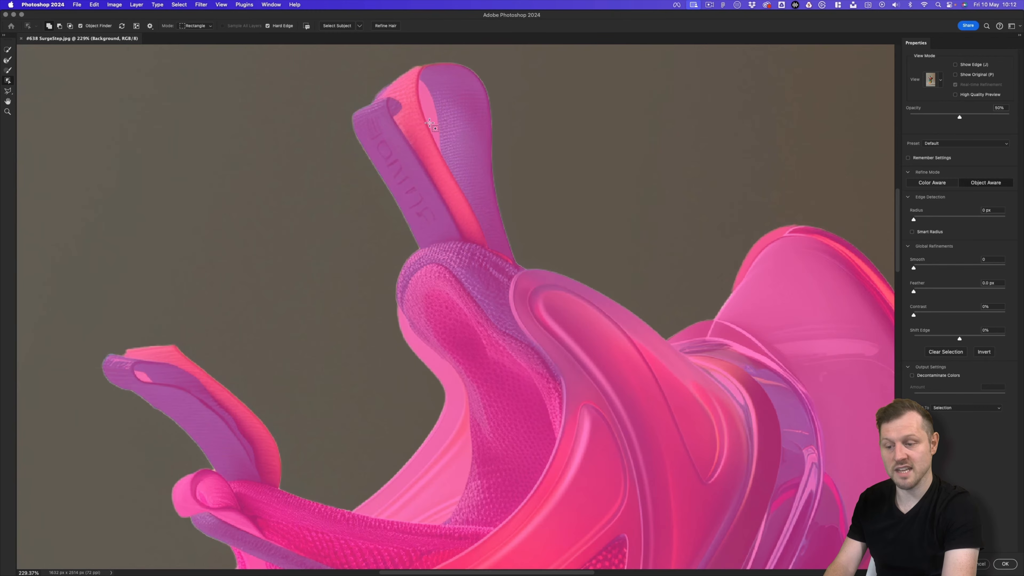
pyautogui.click(7, 93)
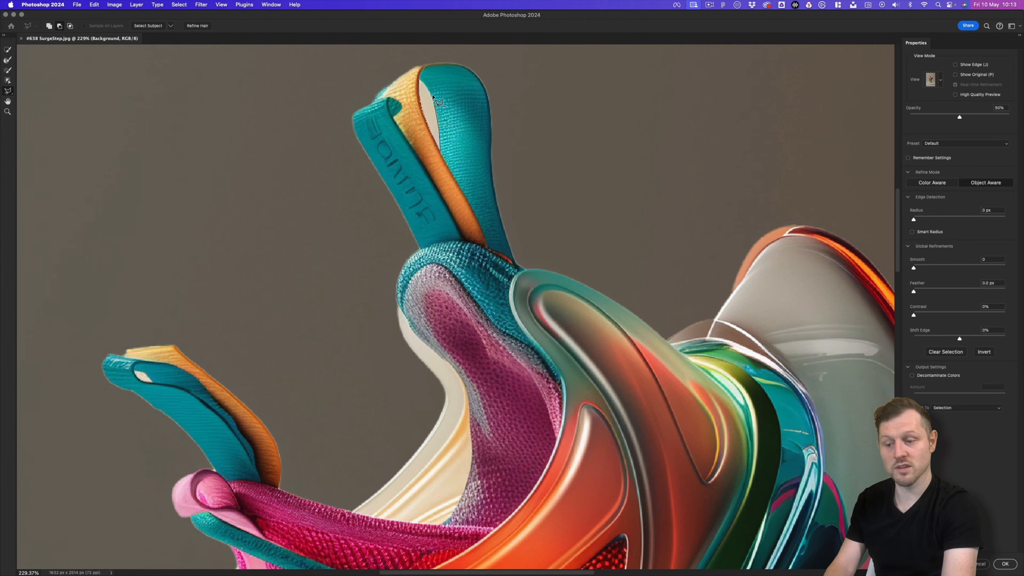
pyautogui.keyDown('alt'); pyautogui.click(422, 83); pyautogui.keyUp('alt')
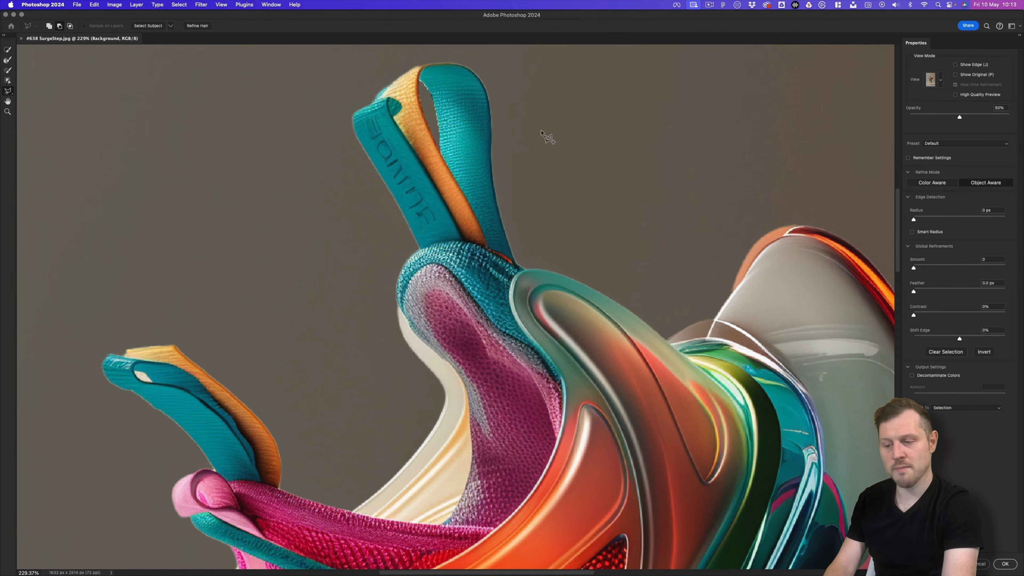
# Step: Subtract the small background gap inside the tongue's pull loop and check the selection's edges around the sneaker
pyautogui.moveTo(134, 374); pyautogui.dragTo(323, 276)
pyautogui.scroll(5, 326, 276)
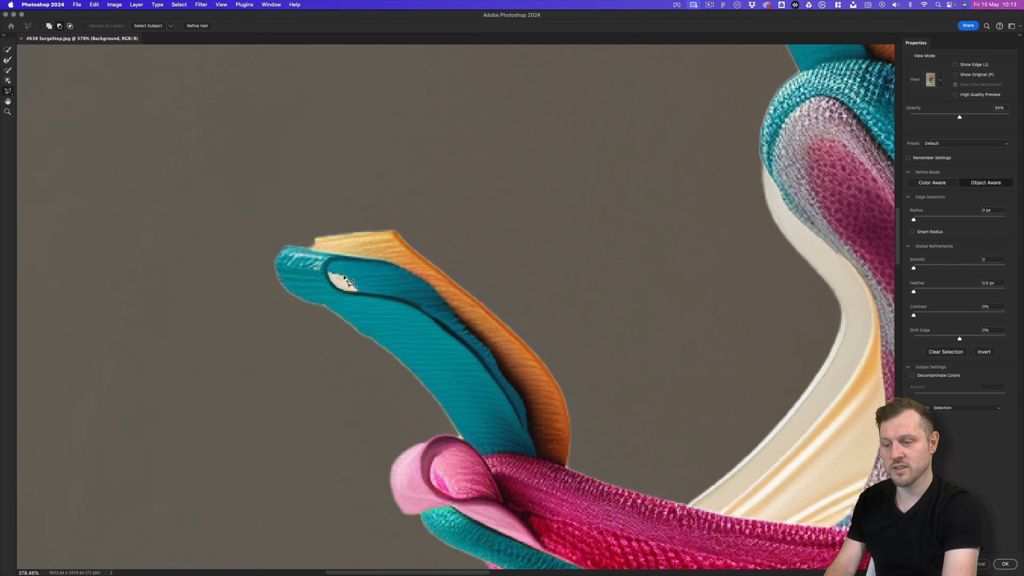
pyautogui.press('super+0')
pyautogui.scroll(10, 469, 329)
pyautogui.moveTo(559, 355); pyautogui.dragTo(563, 176)
pyautogui.moveTo(534, 463); pyautogui.dragTo(537, 126)
pyautogui.moveTo(798, 194); pyautogui.dragTo(535, 213)
pyautogui.moveTo(661, 72); pyautogui.dragTo(617, 242)
pyautogui.scroll(-8, 617, 242)
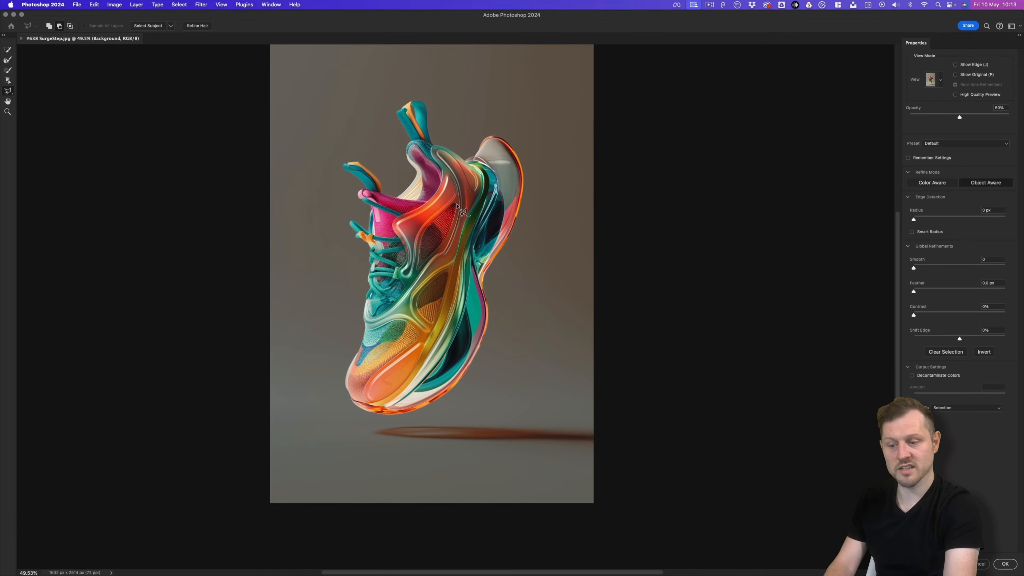
pyautogui.moveTo(462, 211); pyautogui.dragTo(457, 228)
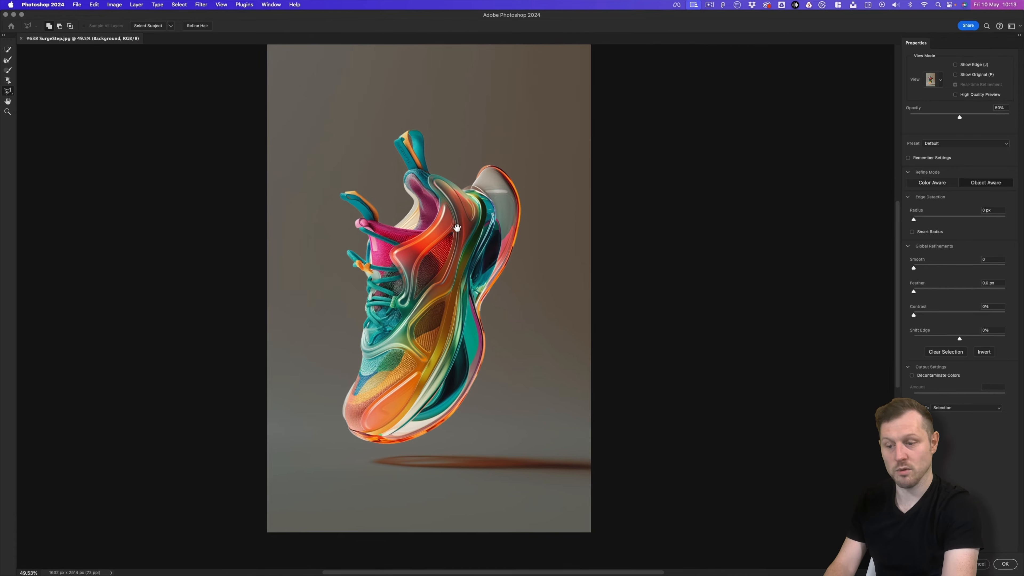
# Step: Accept the refined selection and turn it into a layer mask that hides the backdrop around the sneaker
pyautogui.click(1005, 564)
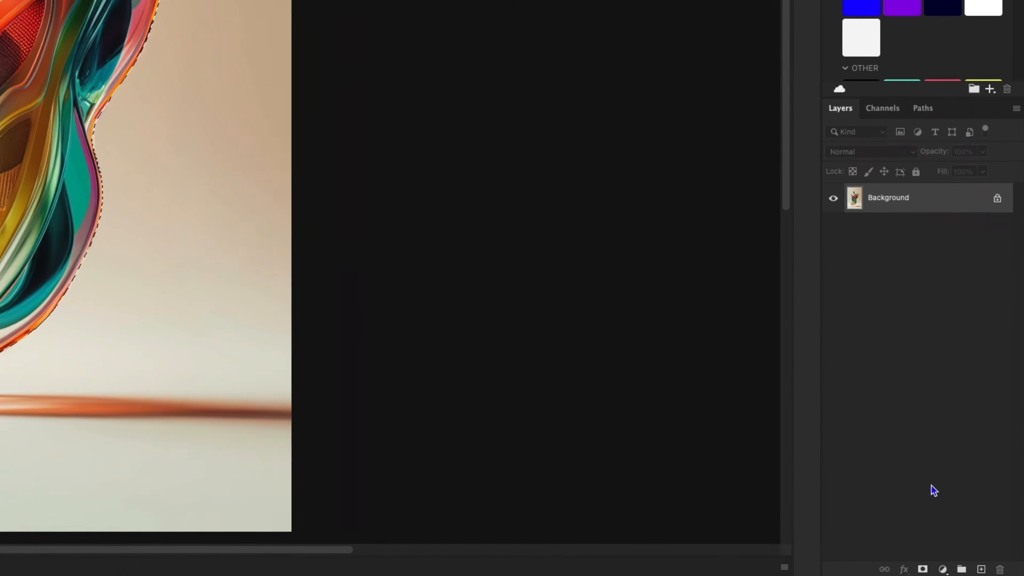
pyautogui.click(923, 569)
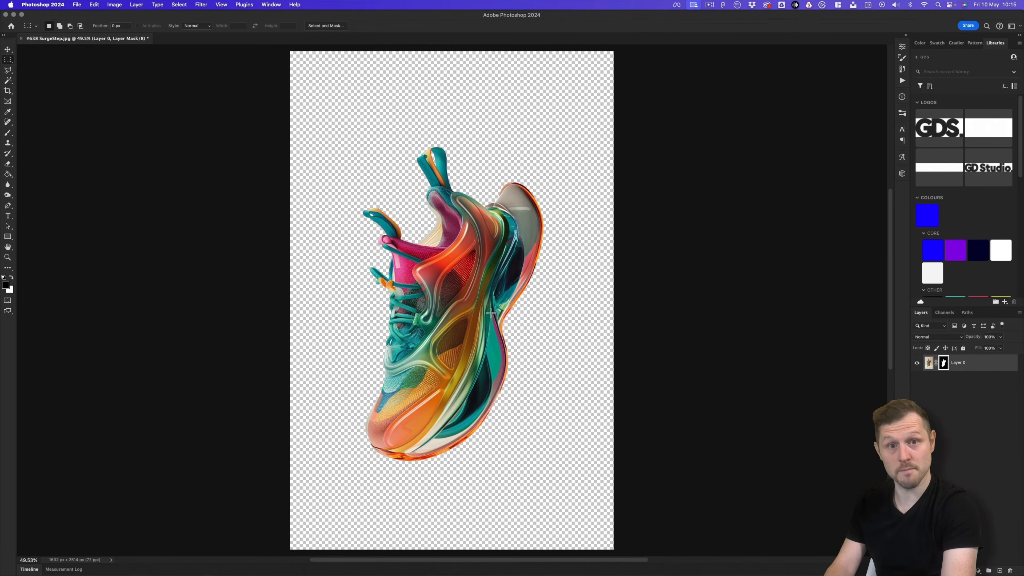
pyautogui.press('v')
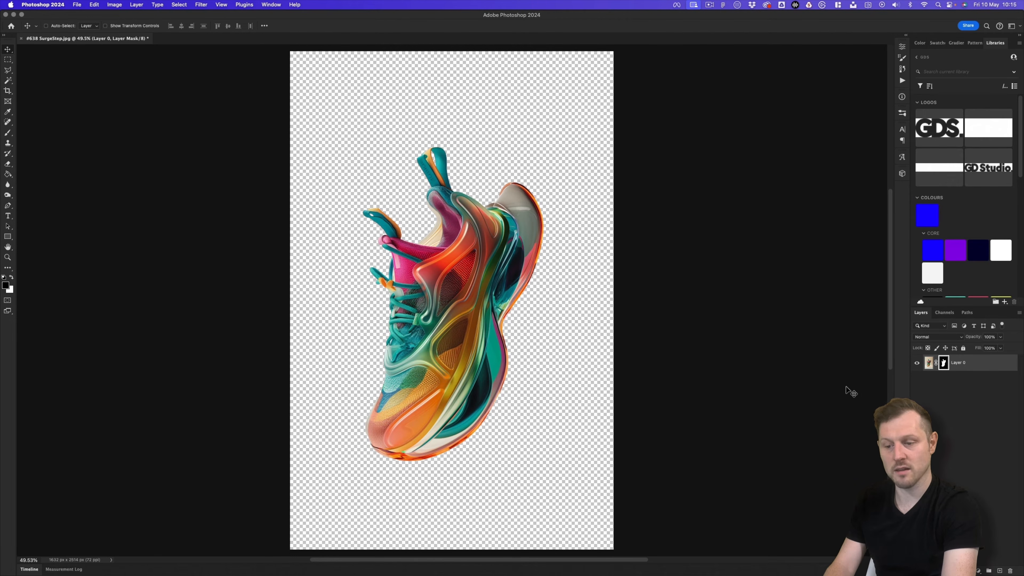
# Step: Load the layer mask as a selection and crop the canvas to the sneaker's outline bounds, keeping the cropped pixels
pyautogui.keyDown('super'); pyautogui.click(944, 363); pyautogui.keyUp('super')
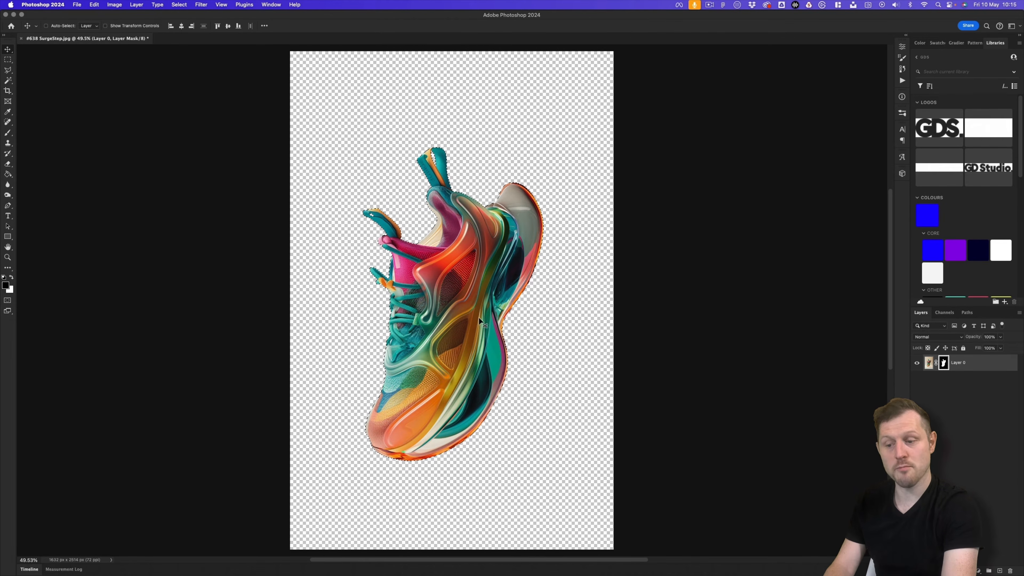
pyautogui.press('c')
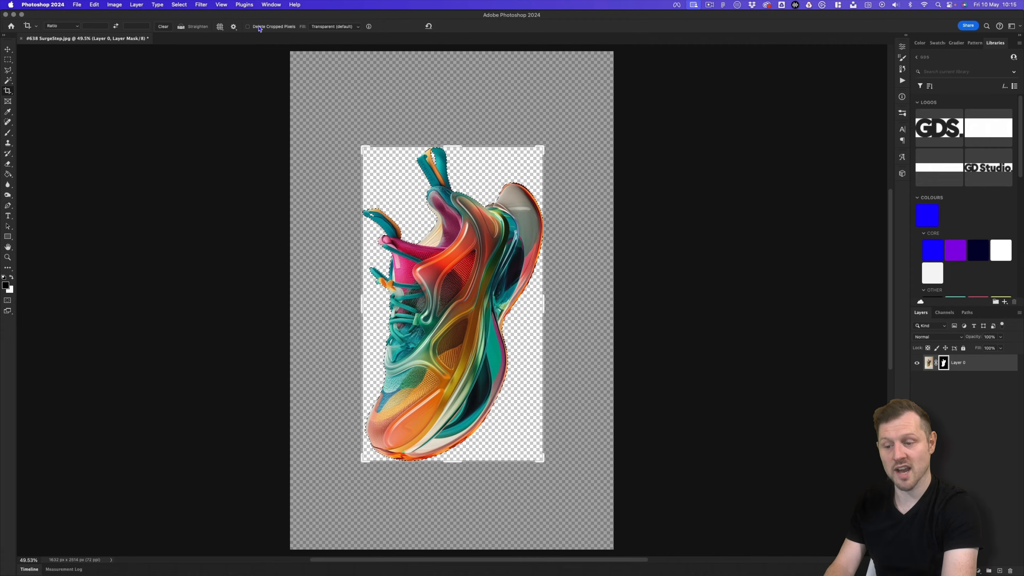
pyautogui.press('Return')
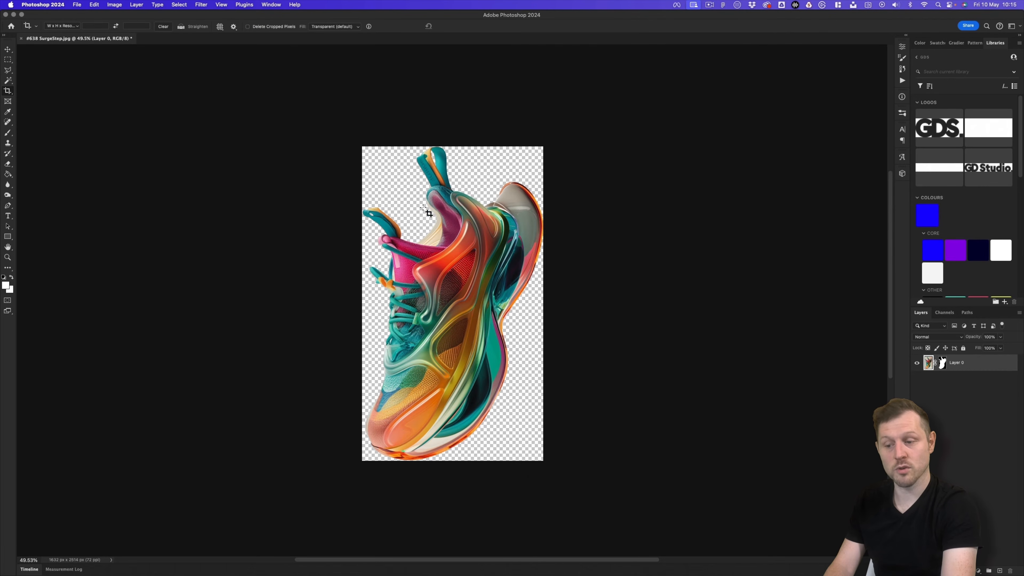
pyautogui.press('v')
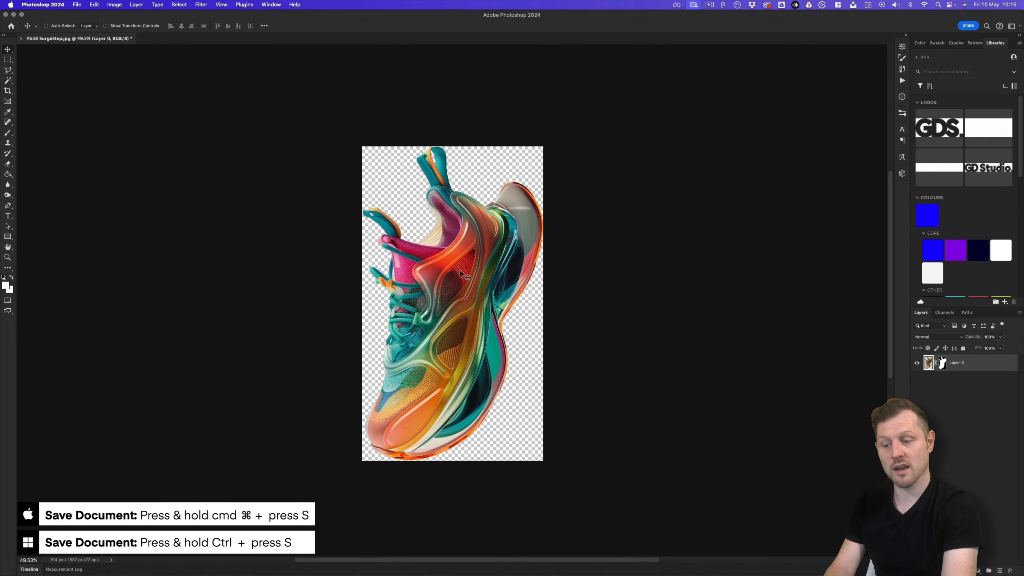
# Step: Save the cut-out sneaker as a Photoshop file named SurgeStep.psd in the design's -- ASSETS folder
pyautogui.press('super+s')
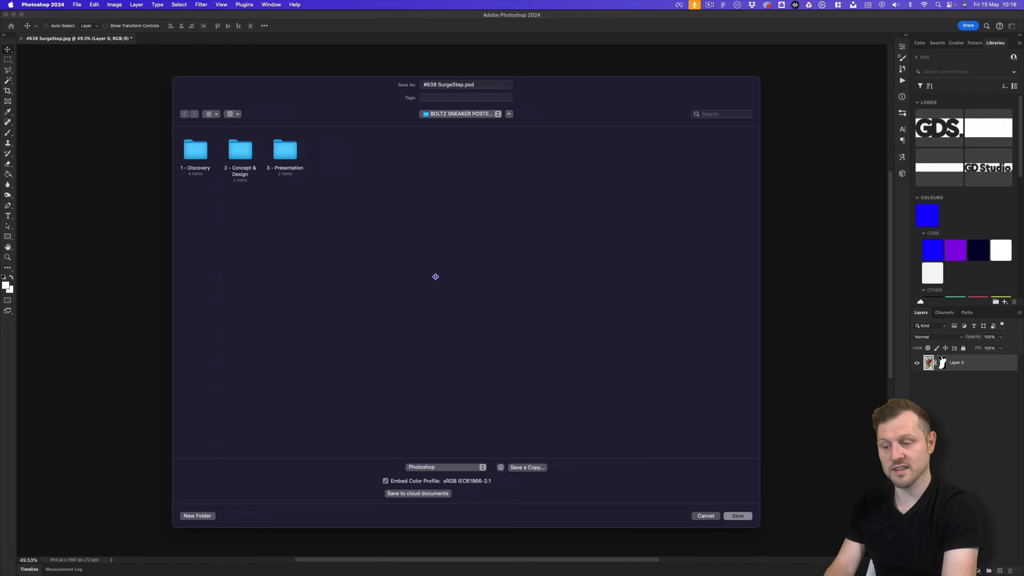
pyautogui.doubleClick(243, 154)
pyautogui.doubleClick(243, 153)
pyautogui.doubleClick(196, 153)
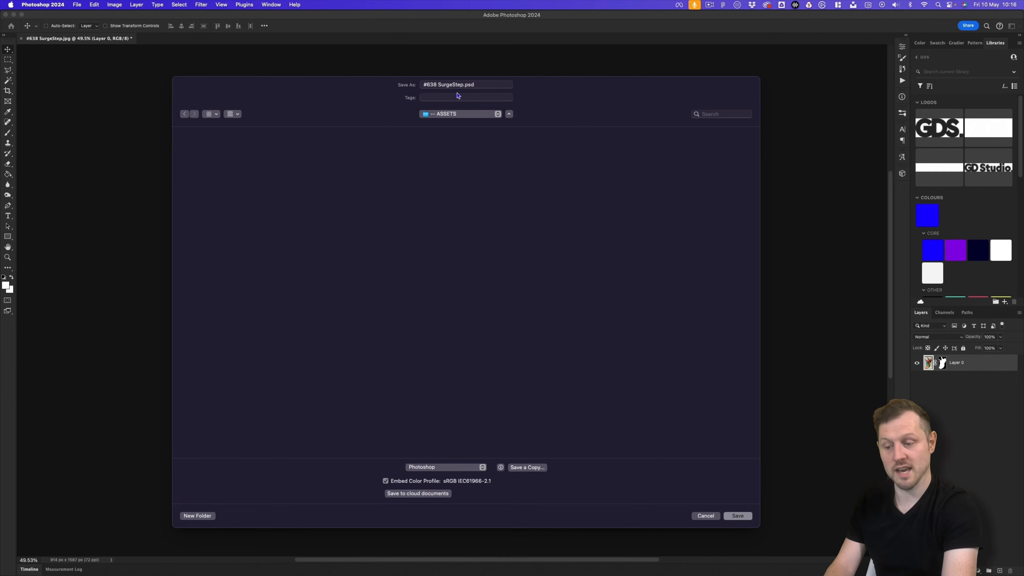
pyautogui.moveTo(440, 85); pyautogui.dragTo(426, 84)
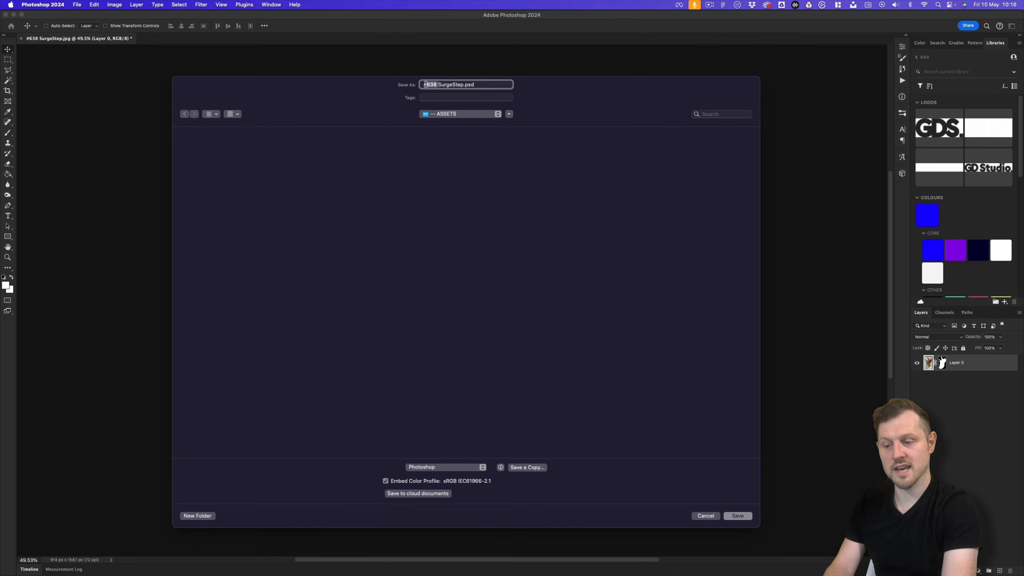
pyautogui.press('BackSpace')
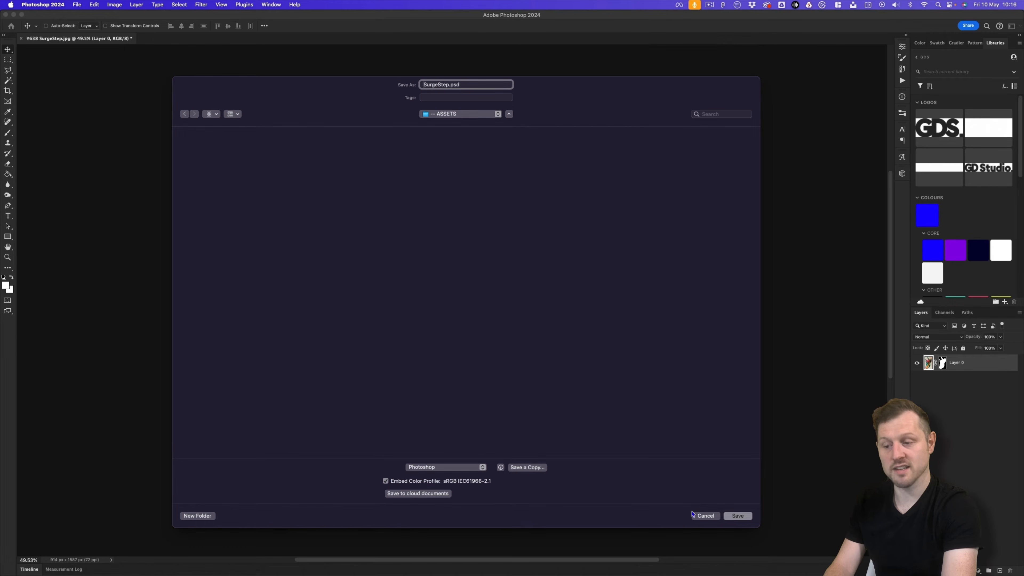
pyautogui.click(733, 516)
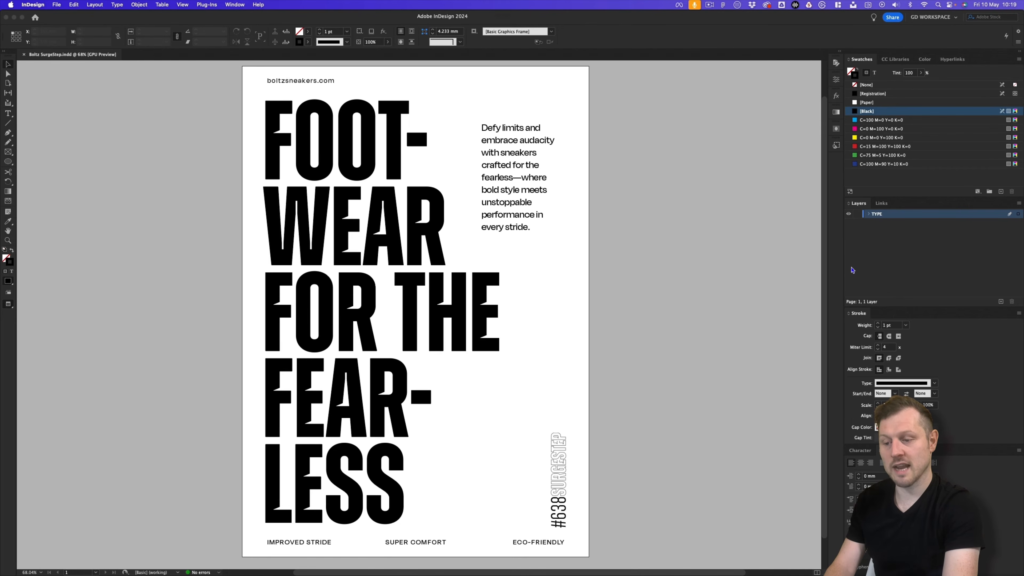
# Step: Switch to the InDesign poster and add a new layer named IMAGES above the TYPE layer
pyautogui.click(895, 255)
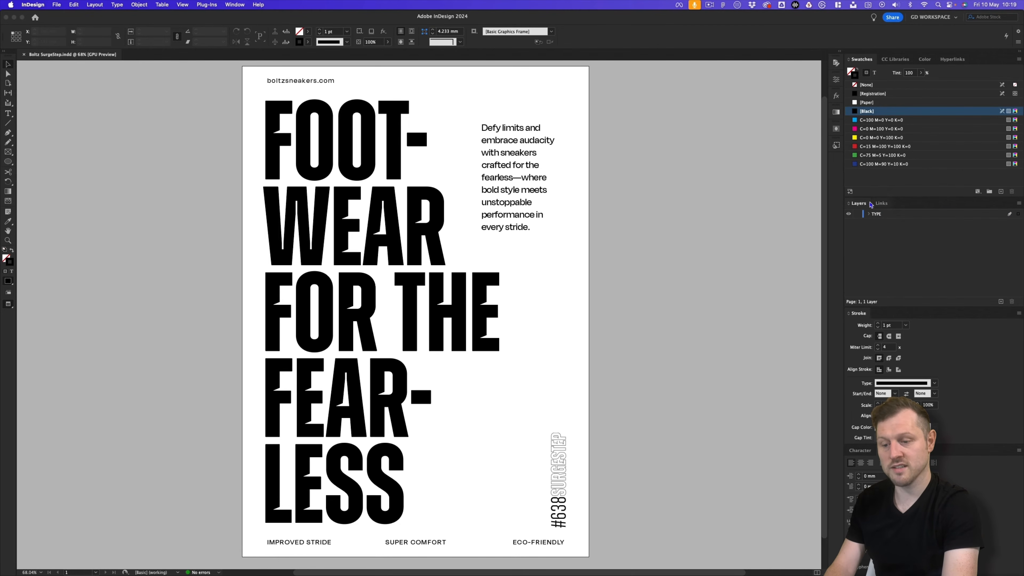
pyautogui.click(1001, 302)
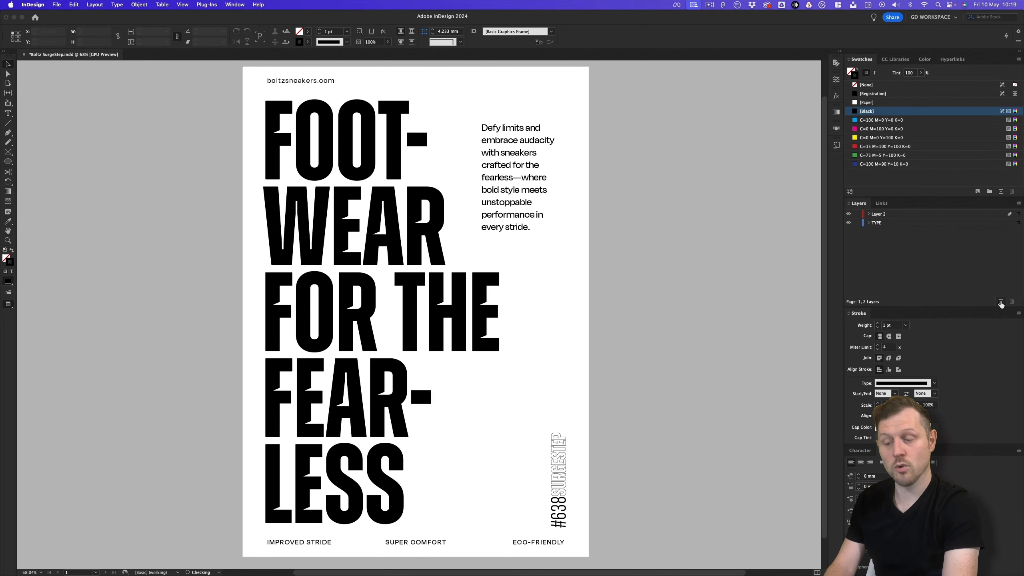
pyautogui.doubleClick(877, 215)
pyautogui.write('IMAGES')
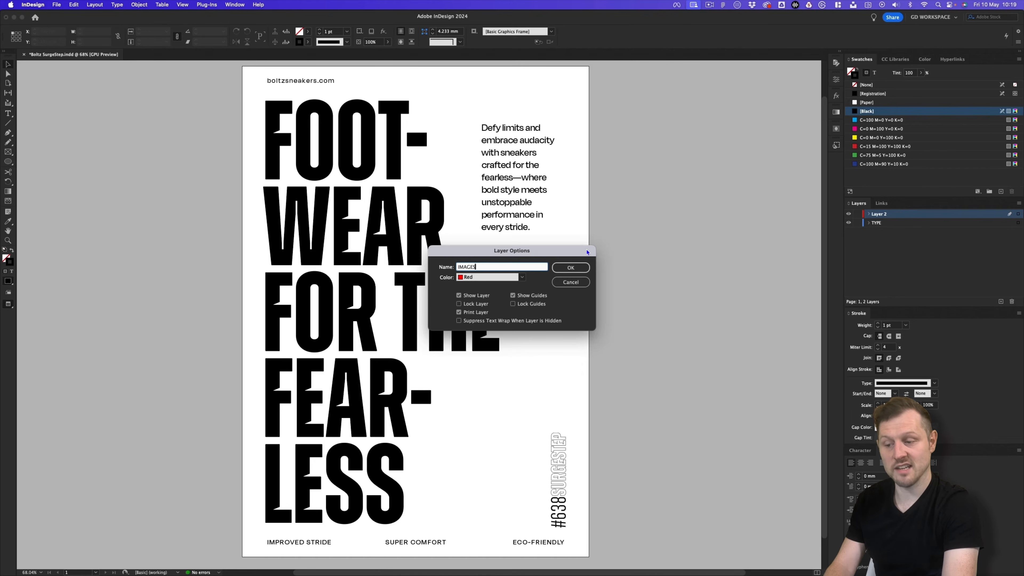
pyautogui.press('Return')
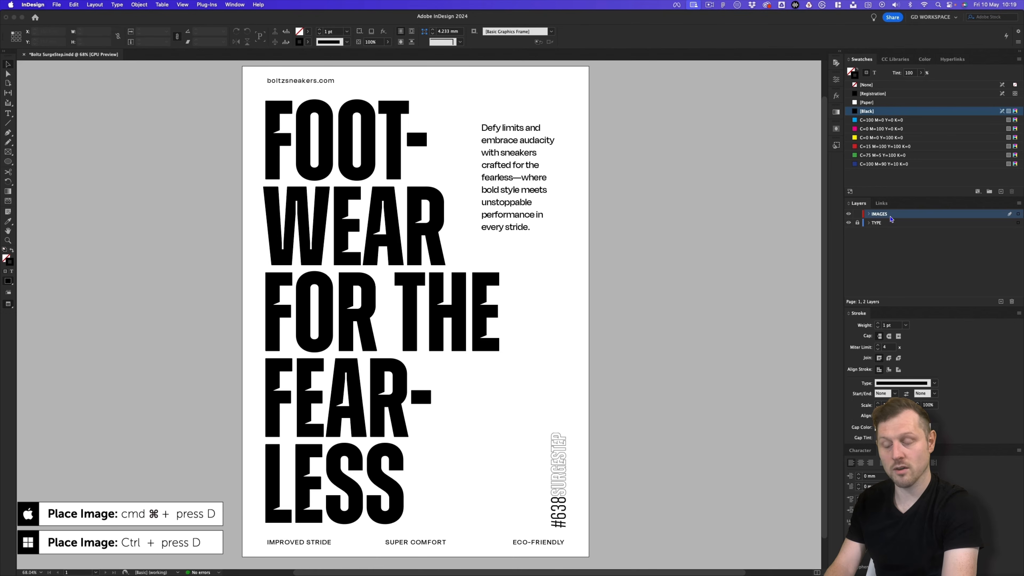
# Step: Place SurgeStep.psd from the -- ASSETS folder over the poster's lower headline lines, about 113 by 196 mm in size
pyautogui.press('super+d')
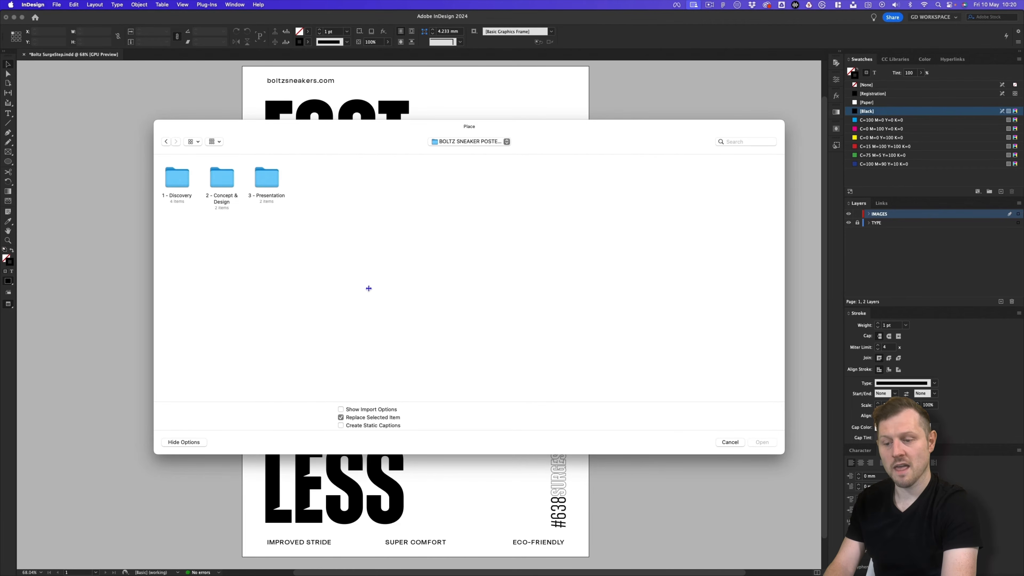
pyautogui.click(220, 183)
pyautogui.doubleClick(221, 183)
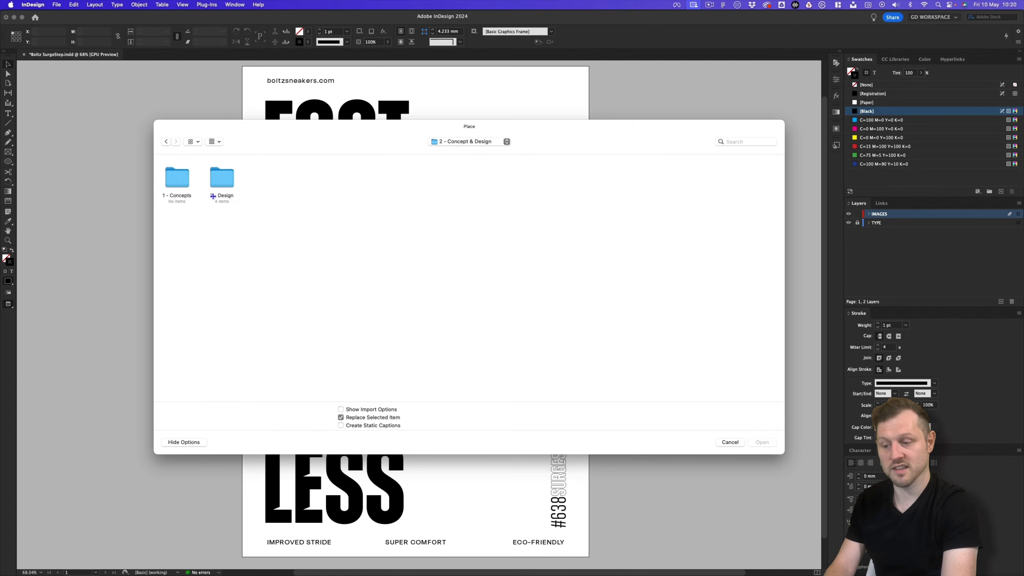
pyautogui.doubleClick(222, 183)
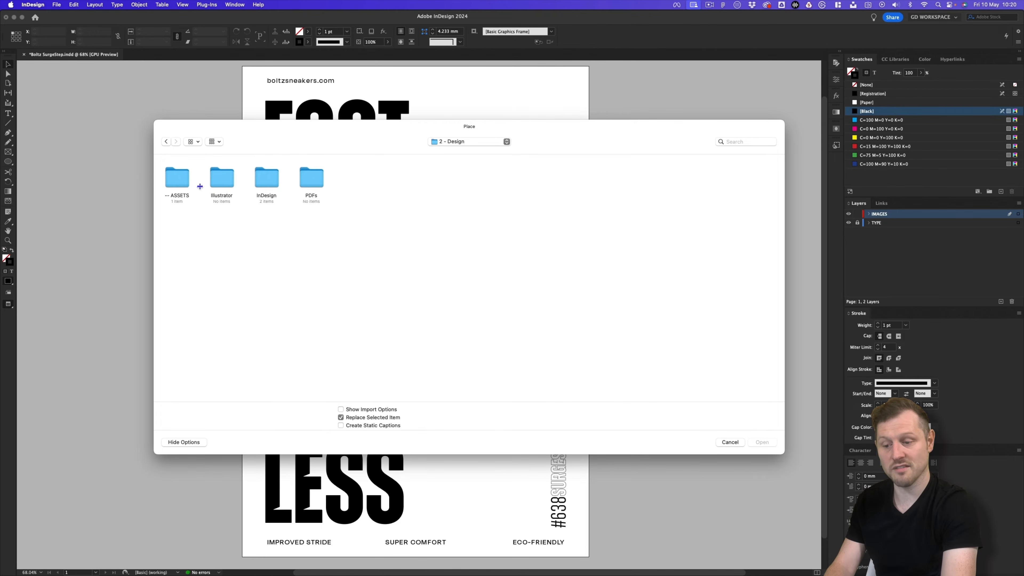
pyautogui.doubleClick(181, 181)
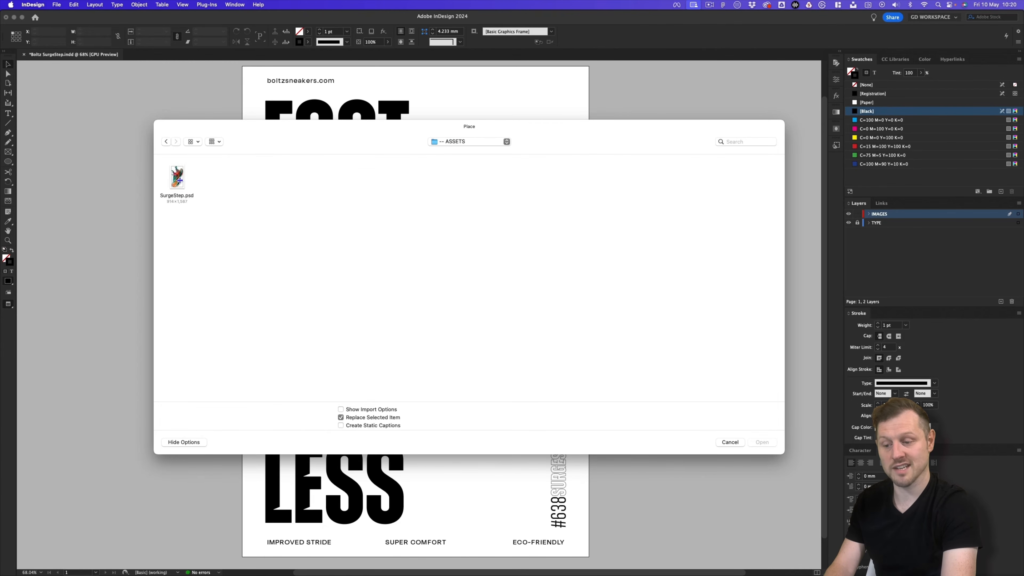
pyautogui.click(179, 179)
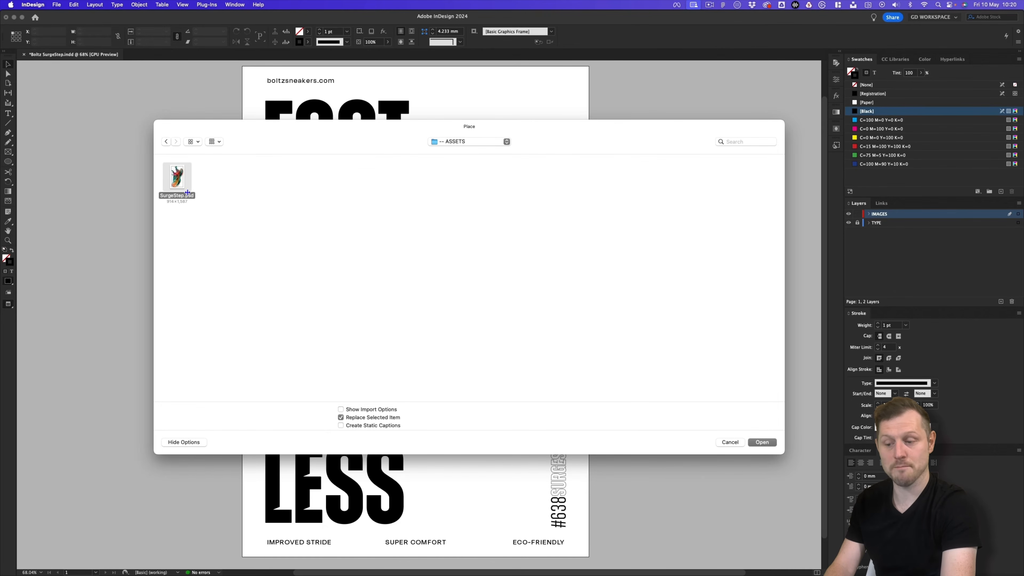
pyautogui.click(761, 442)
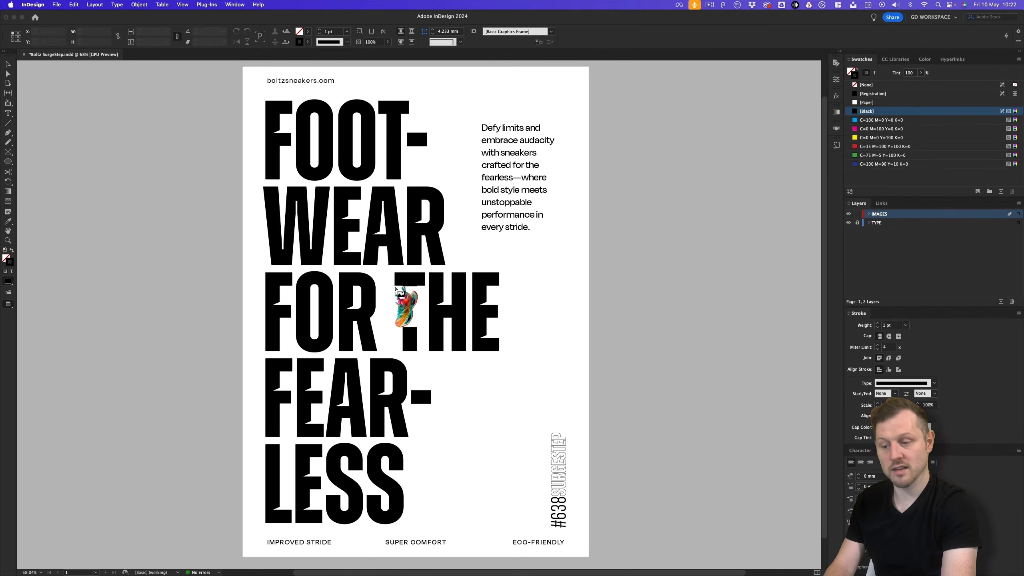
pyautogui.moveTo(386, 292); pyautogui.dragTo(575, 522)
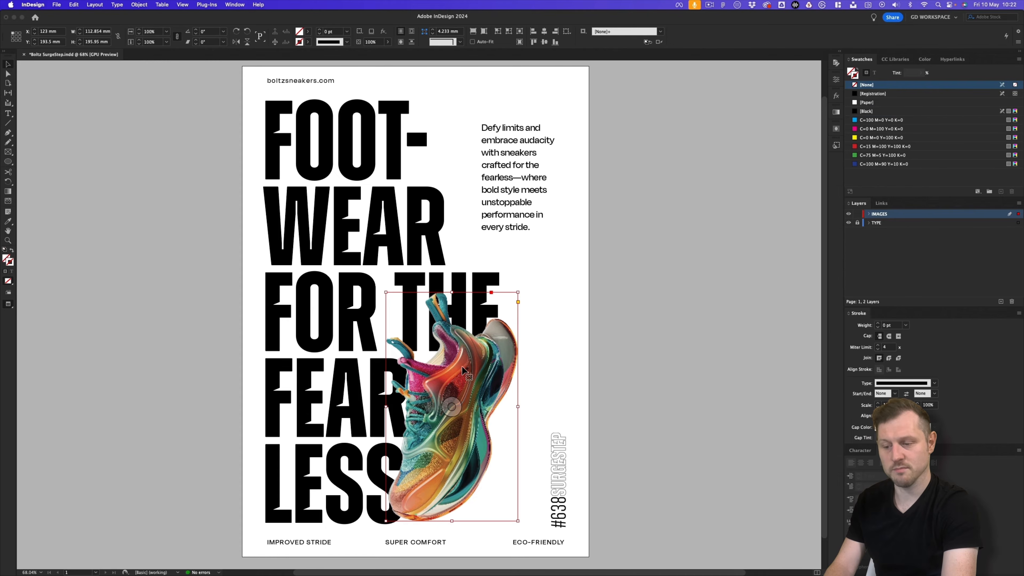
# Step: Move the sneaker image up and scale it proportionally to about 117 by 204 mm
pyautogui.moveTo(480, 379); pyautogui.dragTo(475, 342)
pyautogui.press('s')
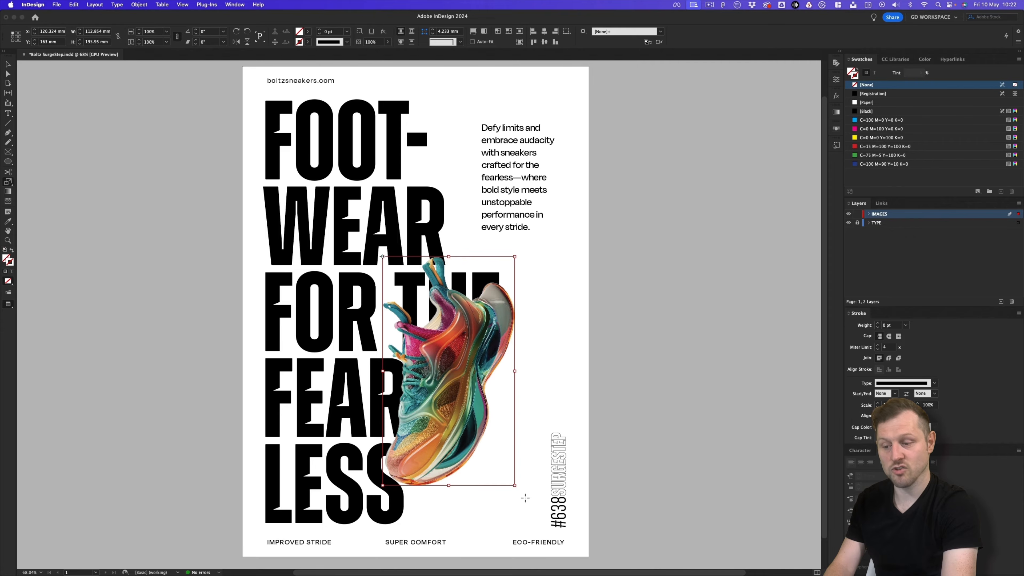
pyautogui.moveTo(525, 498)
pyautogui.mouseDown()
pyautogui.moveTo(442, 393)
pyautogui.moveTo(525, 505)
pyautogui.moveTo(454, 382)
pyautogui.moveTo(536, 483)
pyautogui.moveTo(529, 505)
pyautogui.mouseUp()
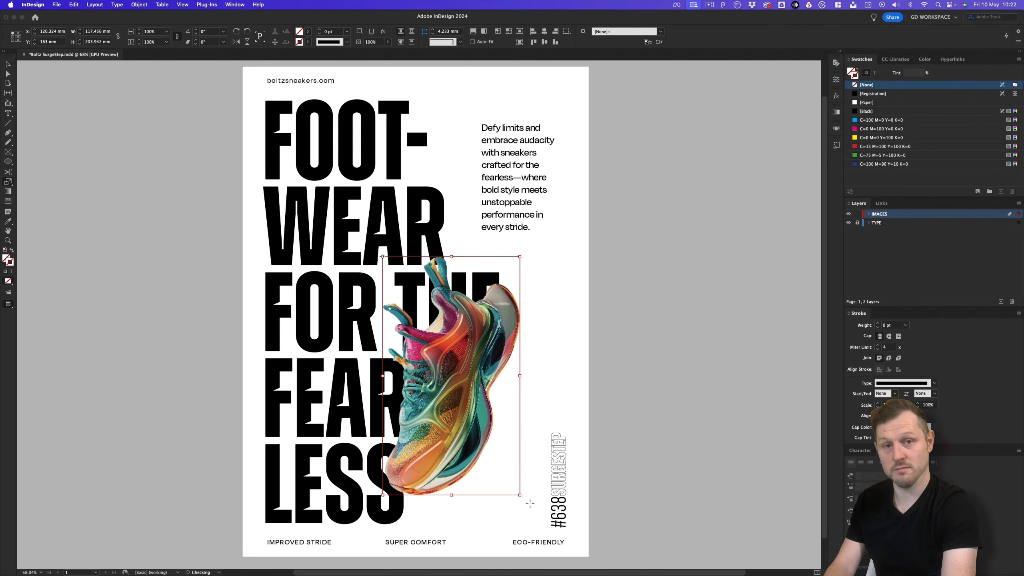
# Step: Position the sneaker between LESS and the vertical #638SURGESTEP text, at about X 146 mm and Y 193 mm, and deselect it
pyautogui.press('v')
pyautogui.moveTo(456, 433); pyautogui.dragTo(483, 468)
pyautogui.press('Right')
pyautogui.press('Right')
pyautogui.press('Right')
pyautogui.press('Right')
pyautogui.press('Right')
pyautogui.press('Right')
pyautogui.press('Right')
pyautogui.press('Right')
pyautogui.press('Right')
pyautogui.press('Down')
pyautogui.press('Down')
pyautogui.press('Down')
pyautogui.press('Down')
pyautogui.press('Down')
pyautogui.press('Down')
pyautogui.press('Right')
pyautogui.press('Right')
pyautogui.press('Right')
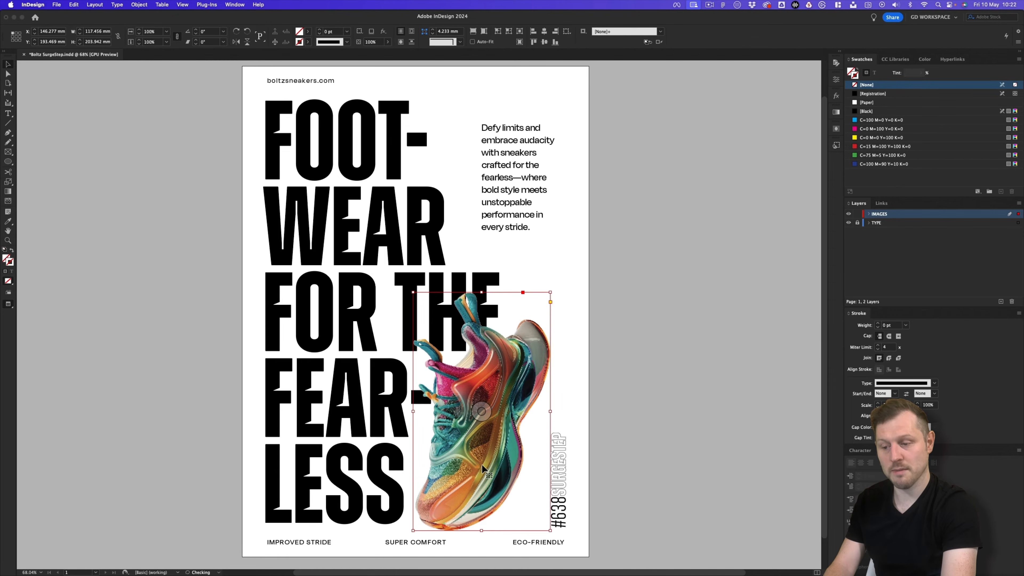
pyautogui.click(667, 263)
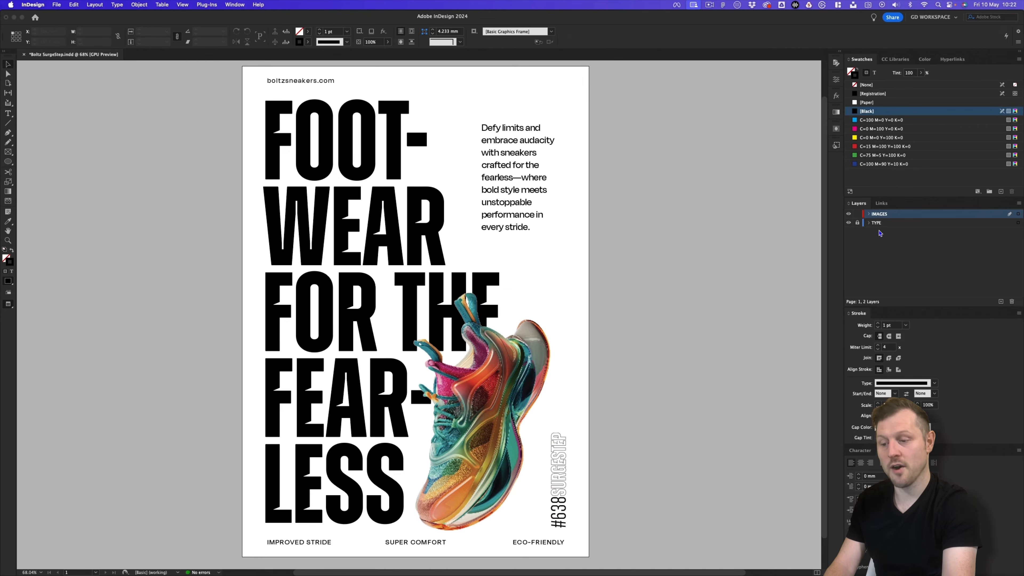
# Step: Check the poster's linked files, and browse the 3 - Graphic Textures folder of the BOLTZ - MEDIA KIT in Finder
pyautogui.click(882, 203)
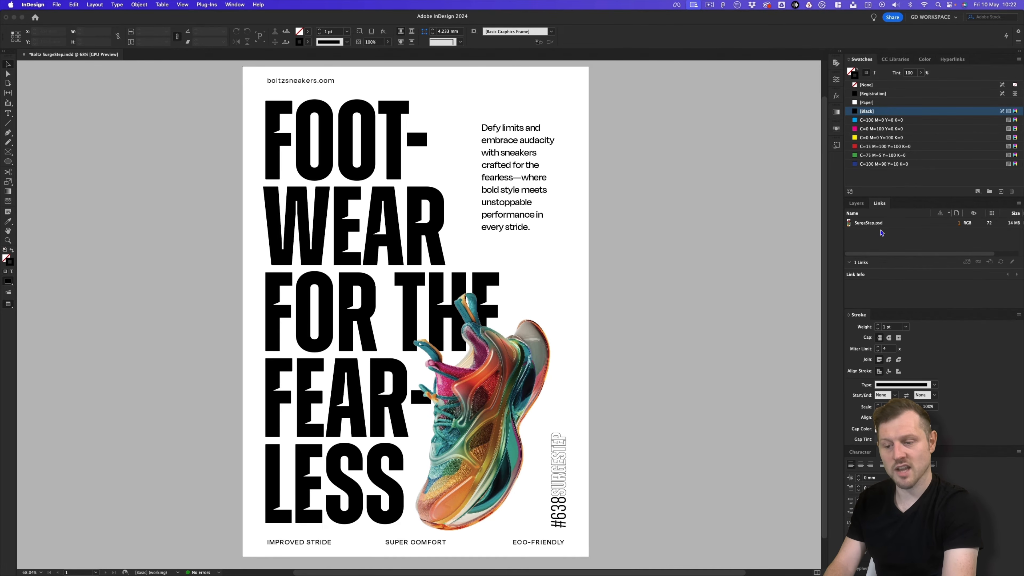
pyautogui.click(857, 203)
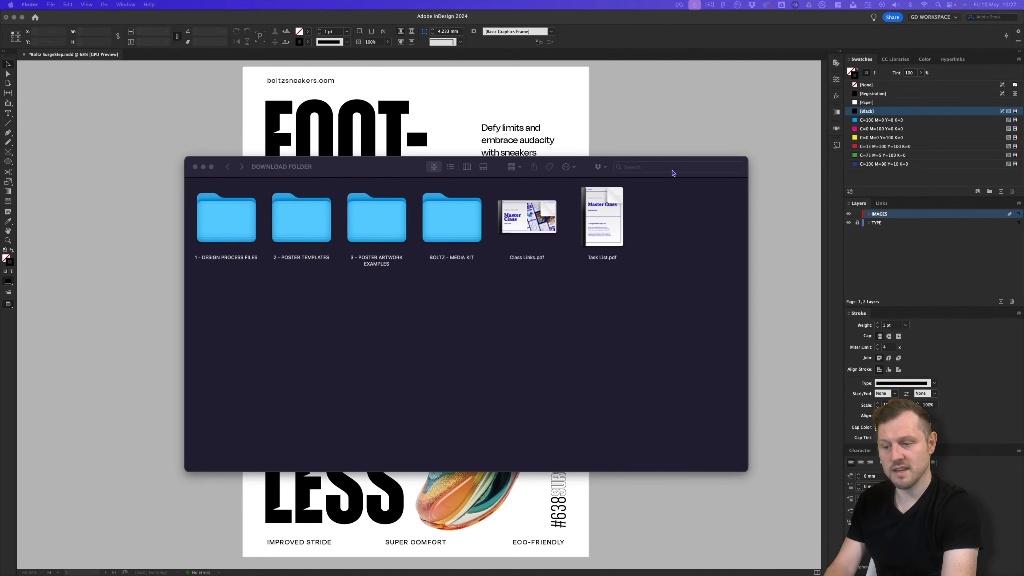
pyautogui.click(592, 344)
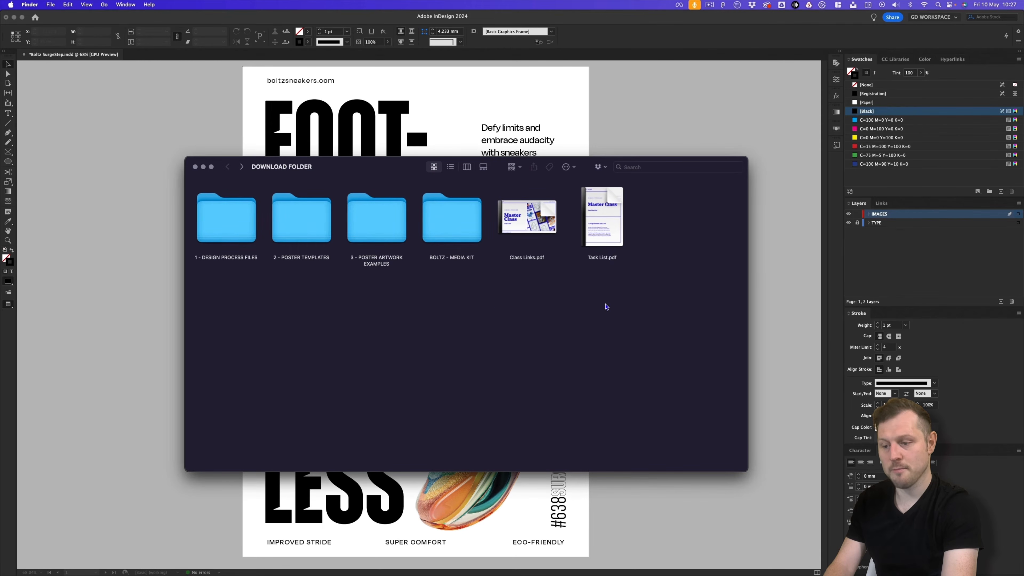
pyautogui.doubleClick(453, 233)
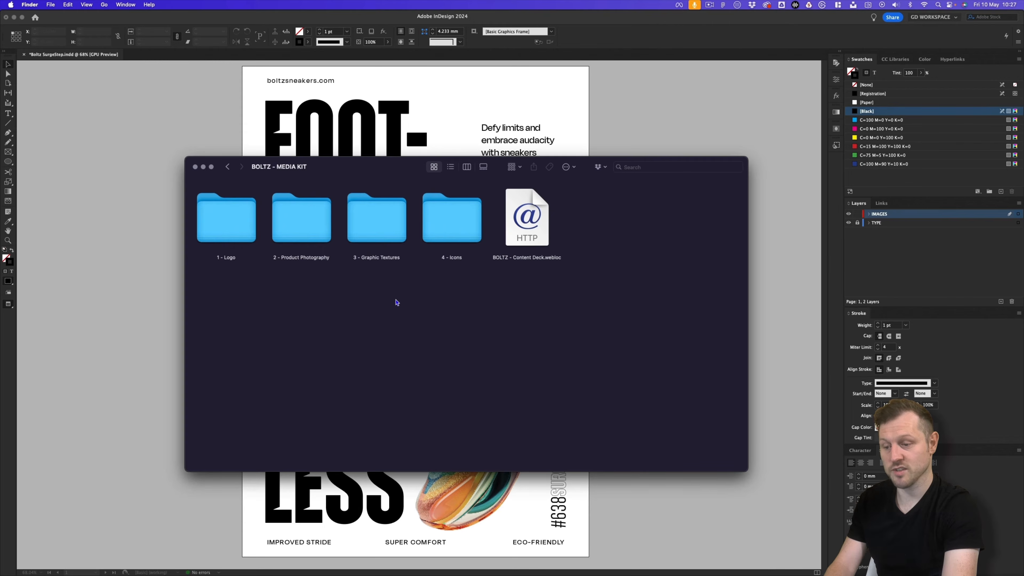
pyautogui.click(389, 248)
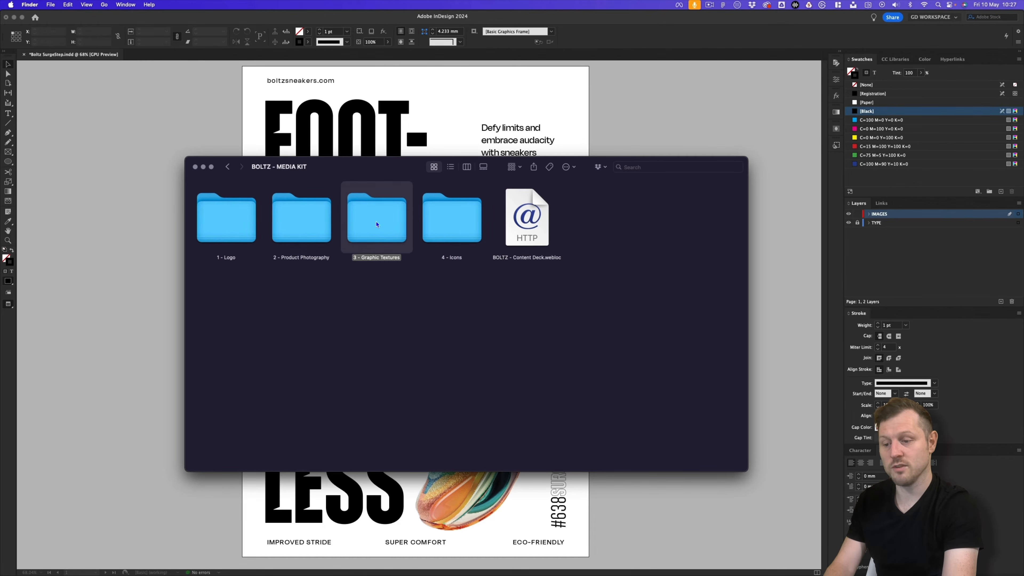
pyautogui.doubleClick(377, 224)
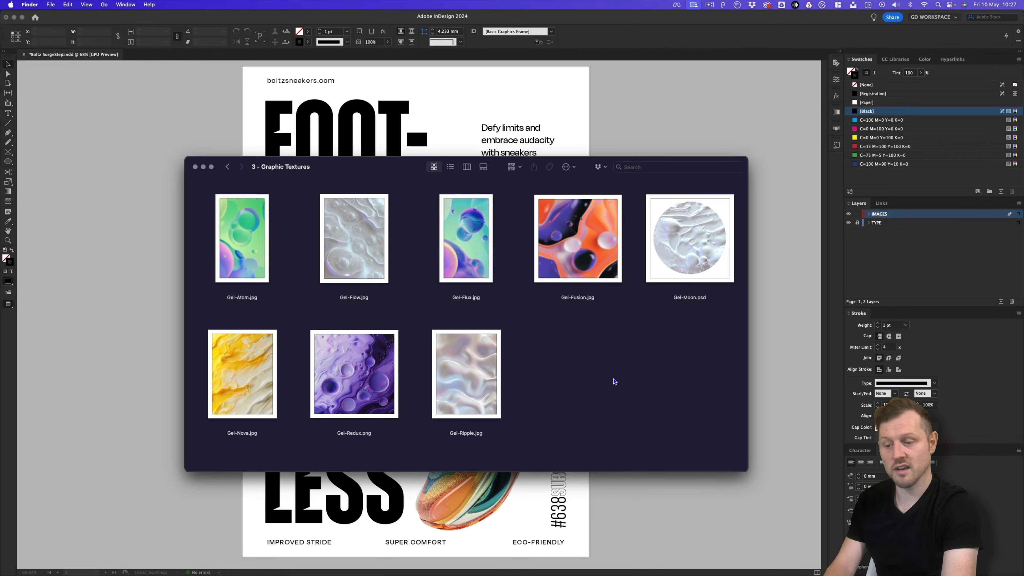
pyautogui.press('super+Tab')
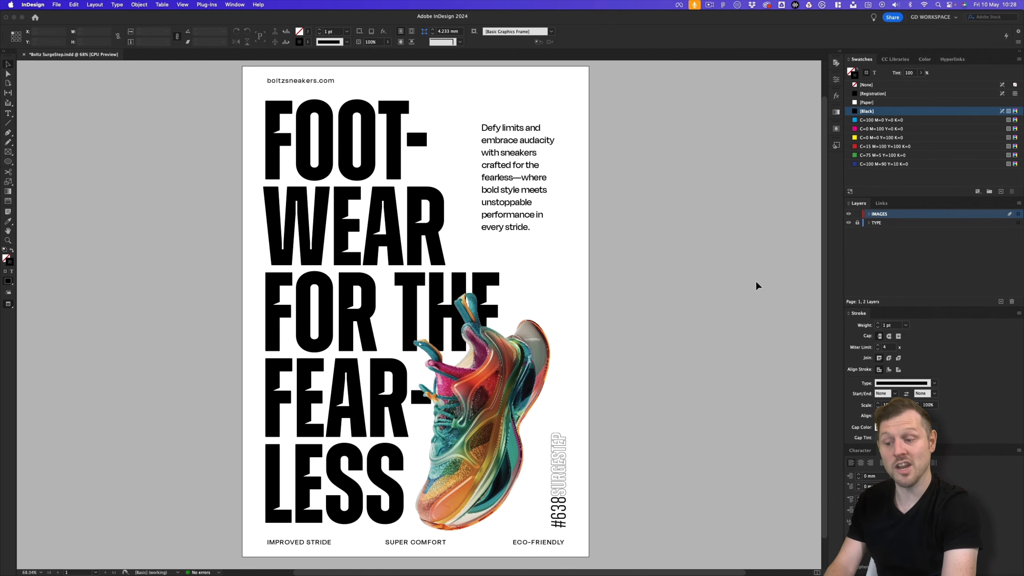
# Step: Add a layer named BASE beneath the TYPE layer and lock the IMAGES layer
pyautogui.click(880, 262)
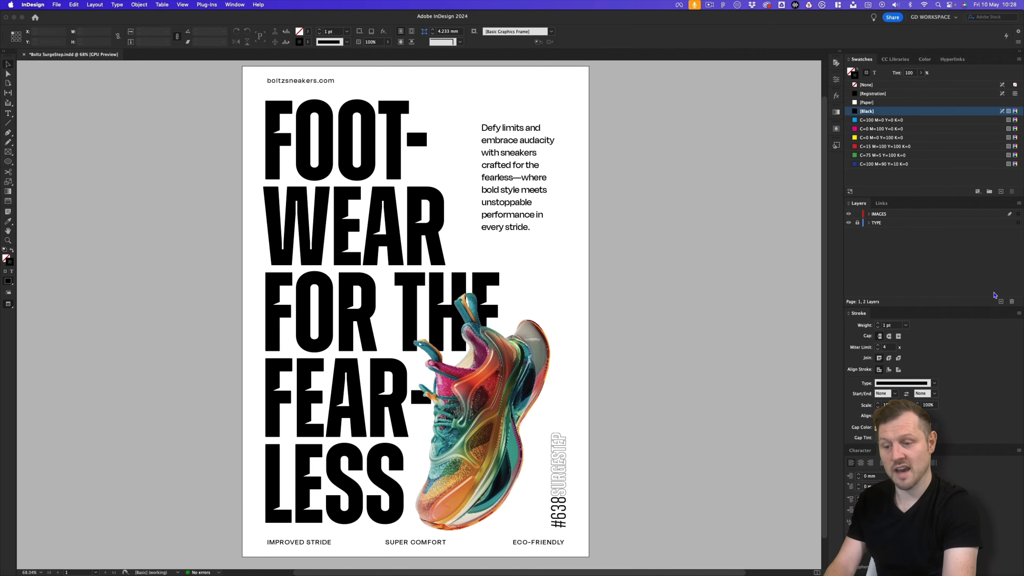
pyautogui.click(1001, 302)
pyautogui.doubleClick(879, 214)
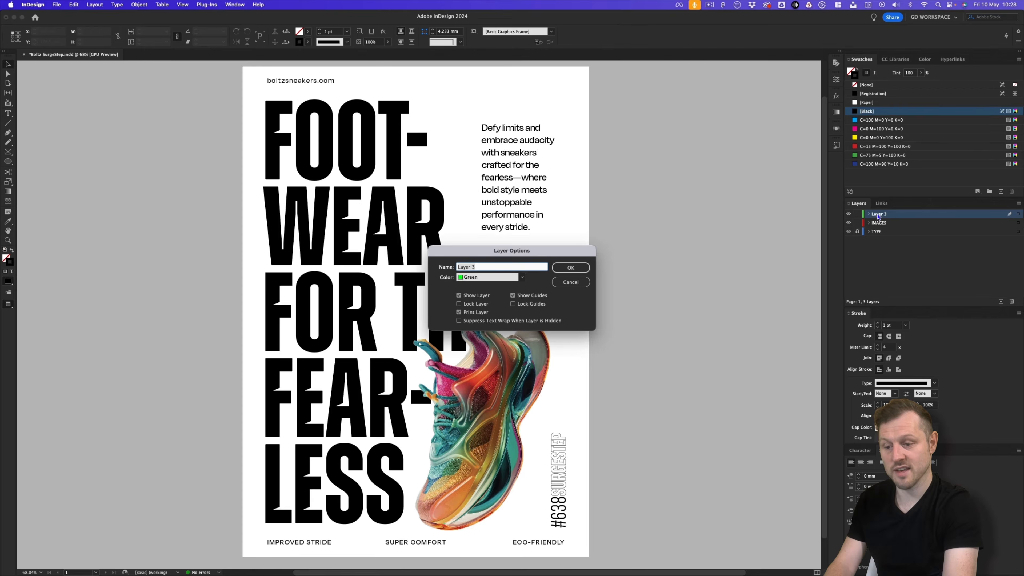
pyautogui.write('BASE')
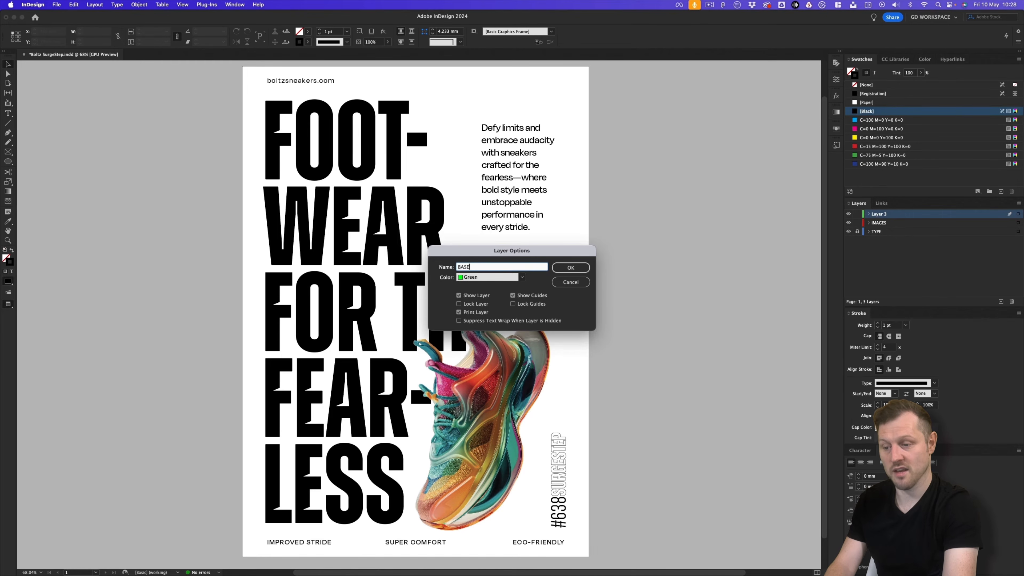
pyautogui.press('Return')
pyautogui.moveTo(877, 217); pyautogui.dragTo(888, 242)
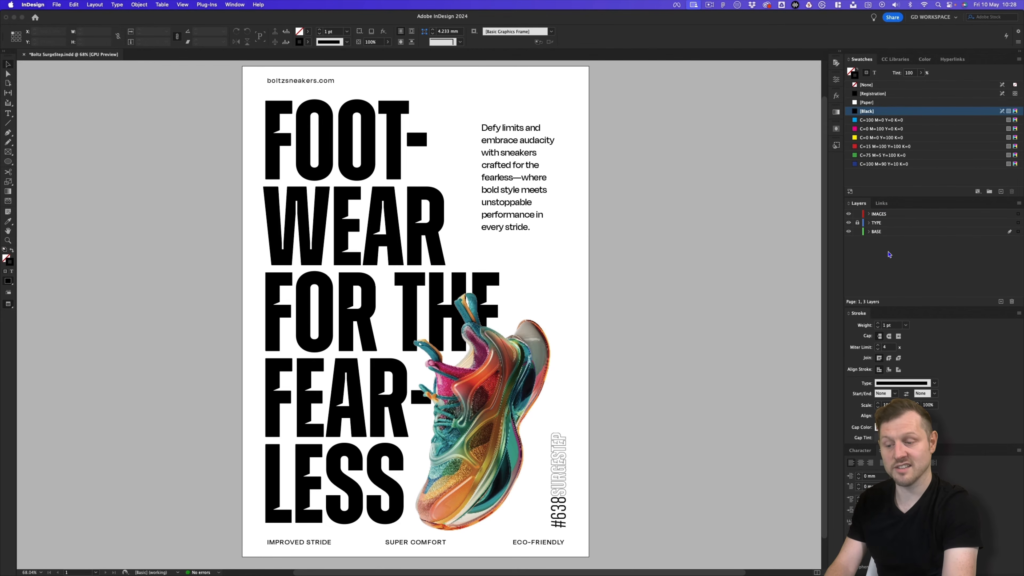
pyautogui.click(857, 215)
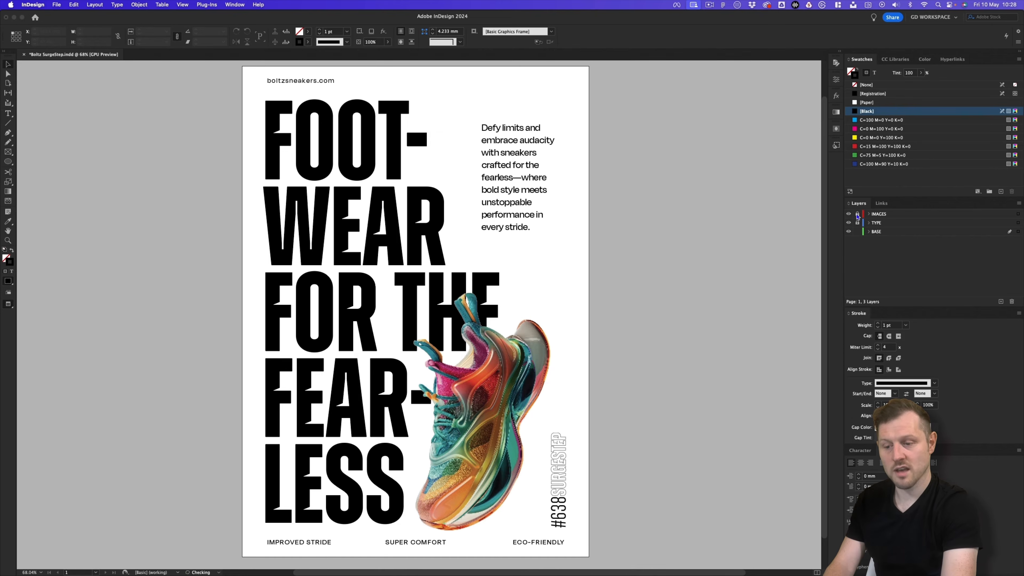
# Step: Show the guides and draw a 303 by 426 mm graphic frame on the BASE layer, covering the page out to the bleed
pyautogui.click(883, 233)
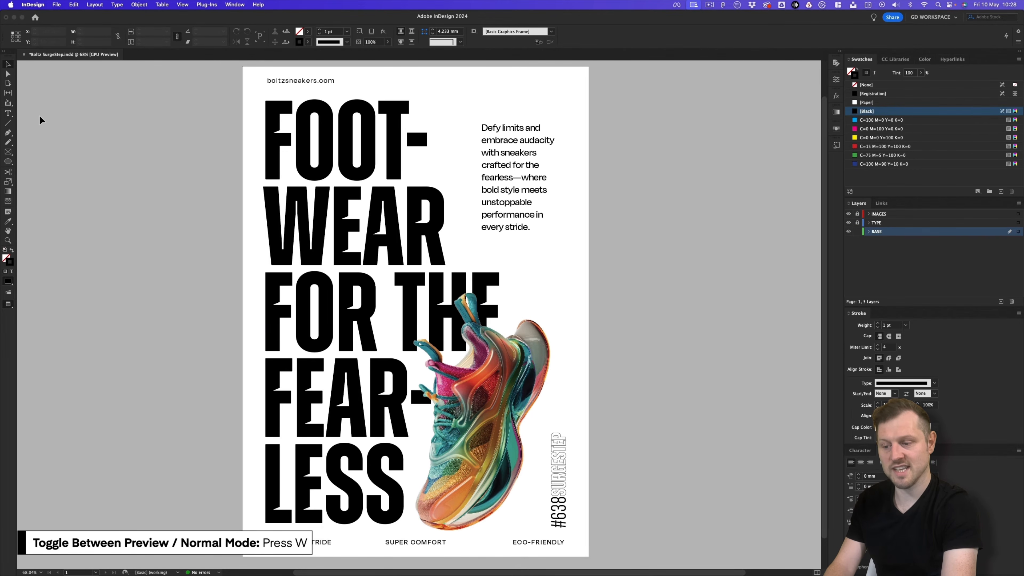
pyautogui.press('w')
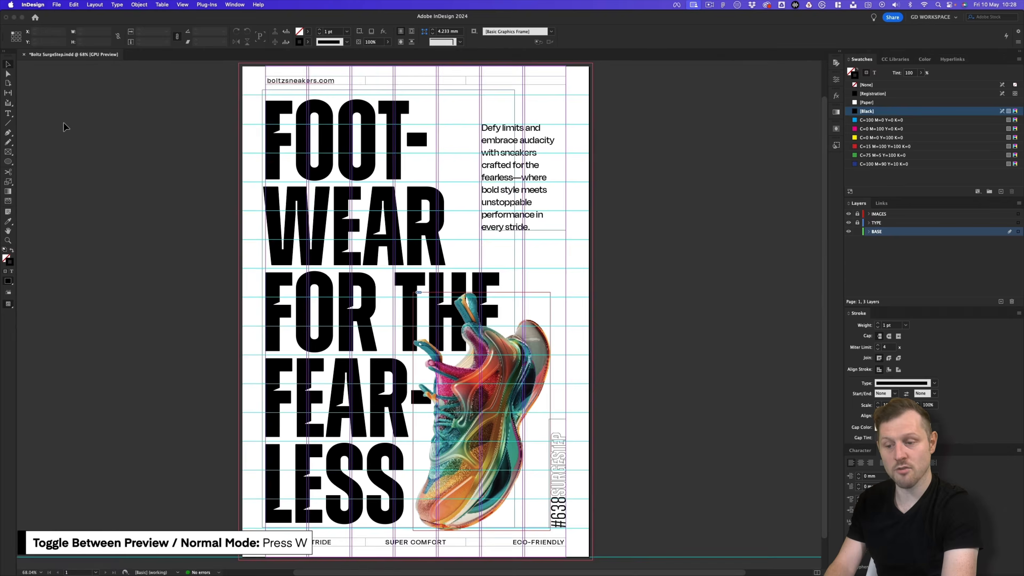
pyautogui.click(8, 152)
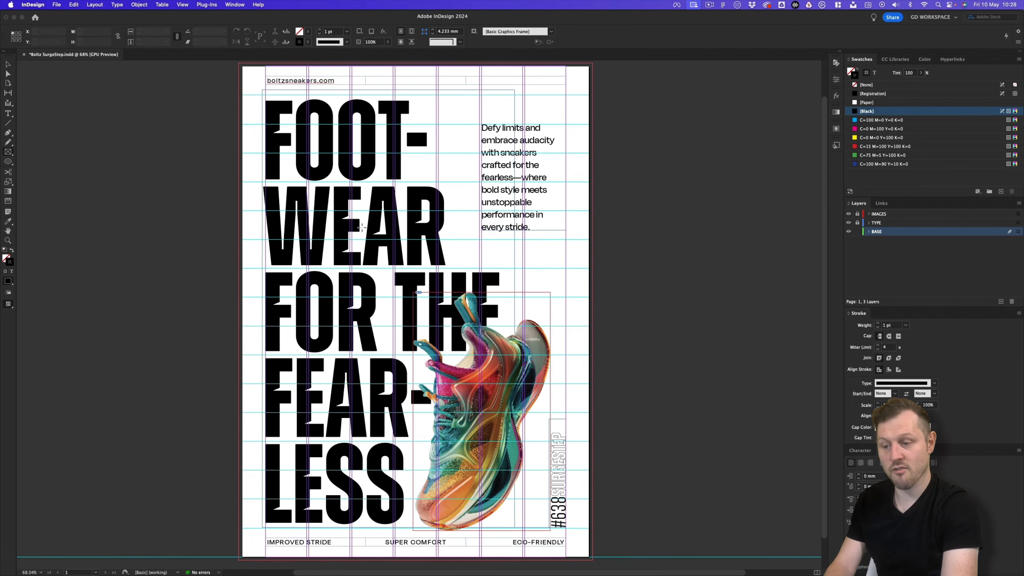
pyautogui.moveTo(240, 65); pyautogui.dragTo(591, 544)
pyautogui.scroll(2, 460, 266)
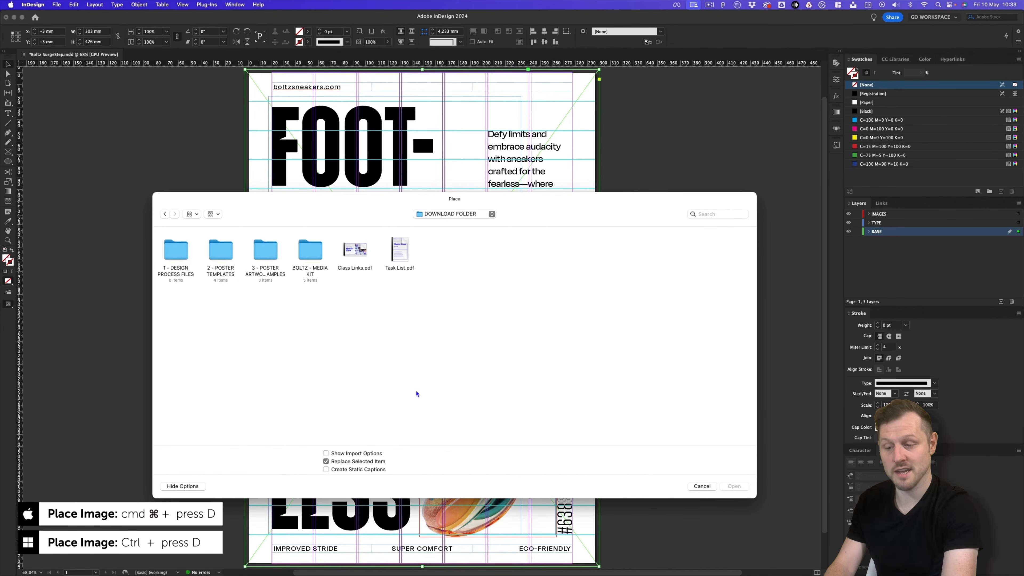
# Step: Place Gel-Flux.jpg from the BOLTZ - MEDIA KIT's 3 - Graphic Textures folder into the full-page frame
pyautogui.doubleClick(315, 257)
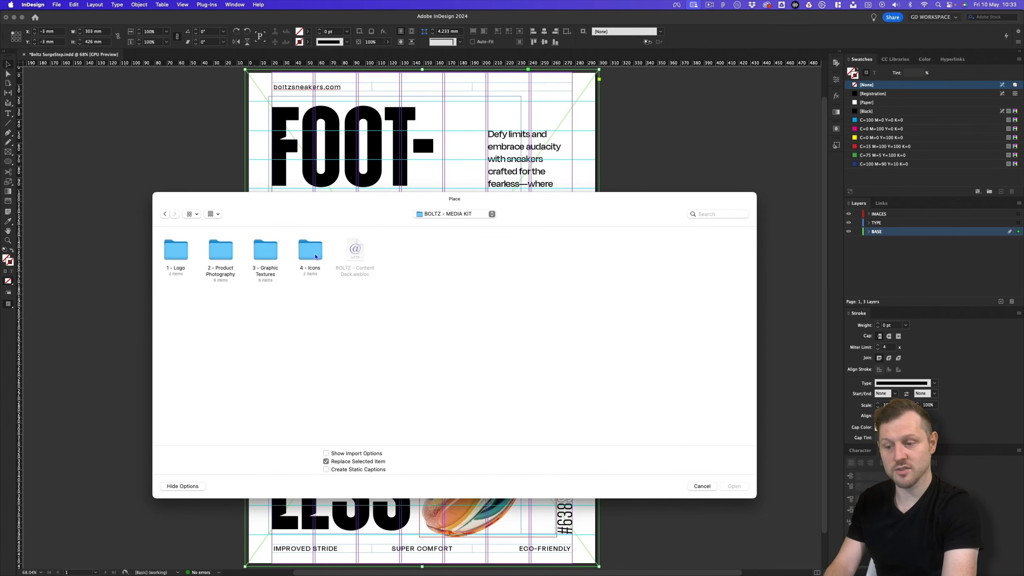
pyautogui.doubleClick(271, 259)
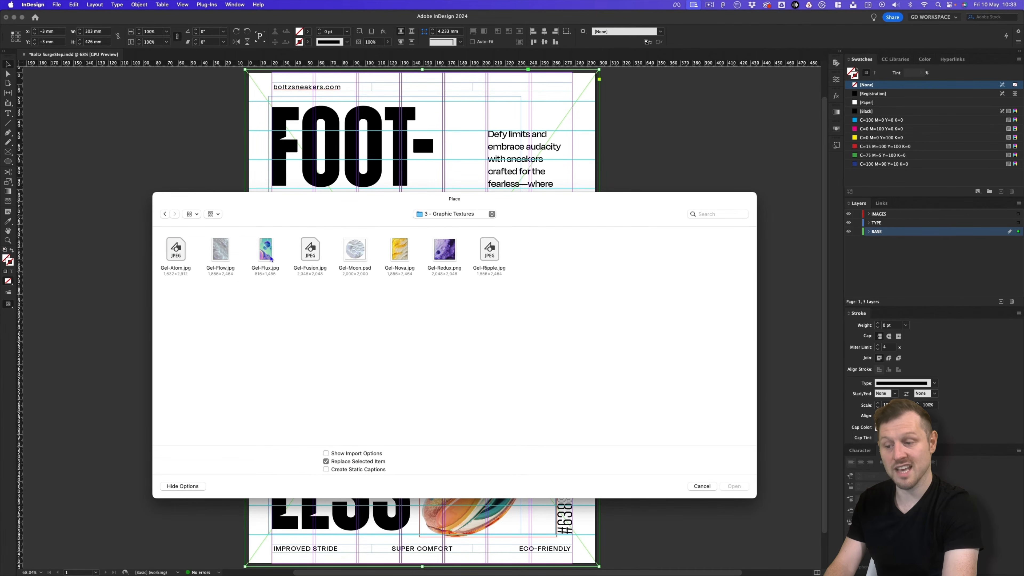
pyautogui.click(269, 250)
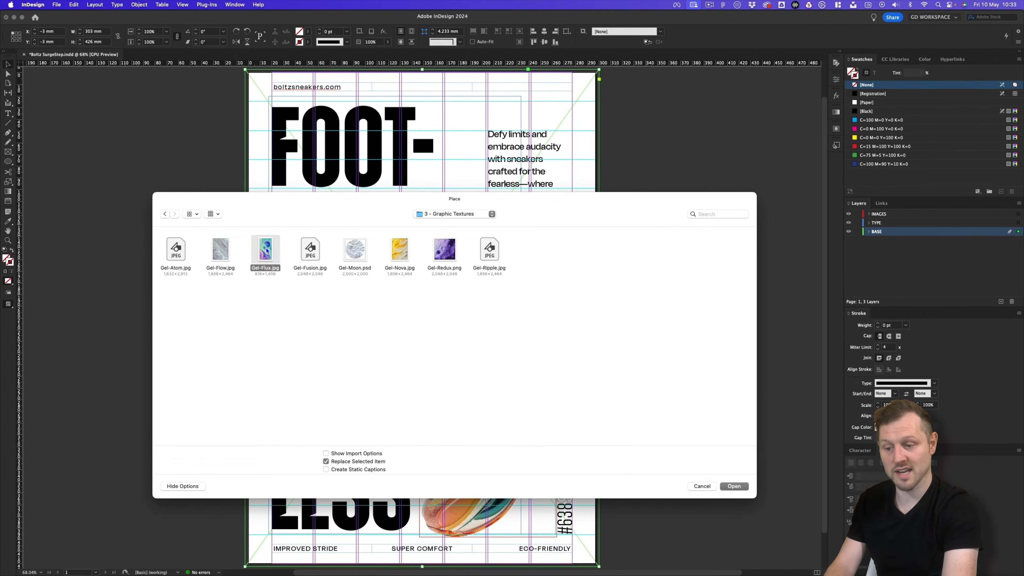
pyautogui.doubleClick(266, 250)
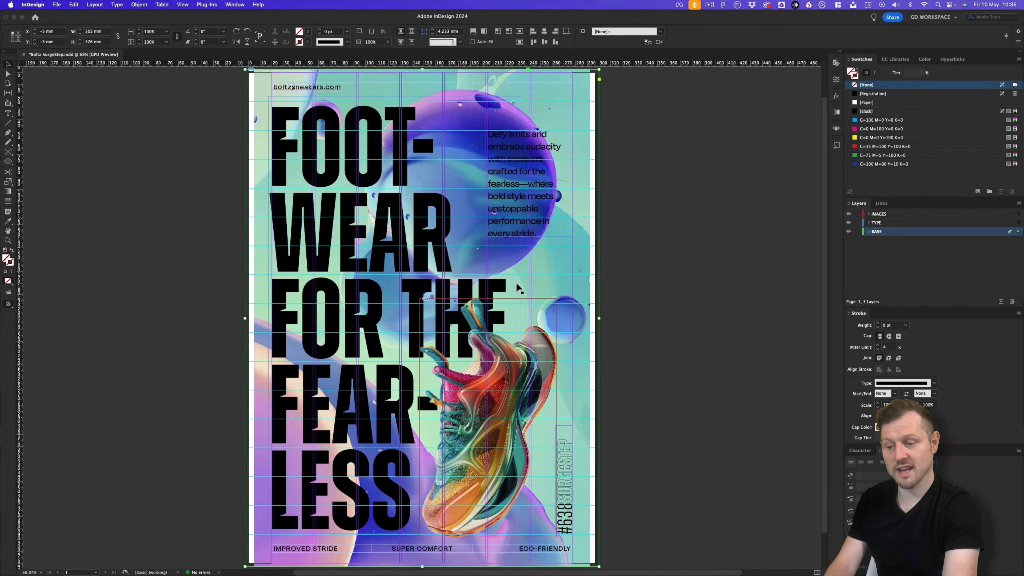
# Step: Adjust the Gel-Flux texture image inside its full-page frame with the Direct Selection tool
pyautogui.keyDown('alt'); pyautogui.click(504, 276); pyautogui.keyUp('alt')
pyautogui.keyDown('alt'); pyautogui.click(504, 277); pyautogui.keyUp('alt')
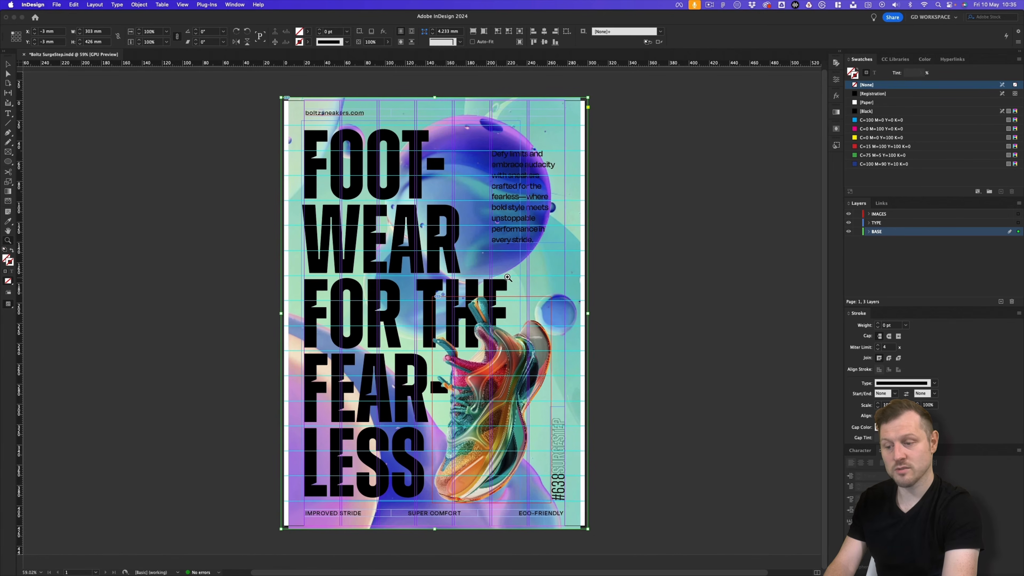
pyautogui.press('a')
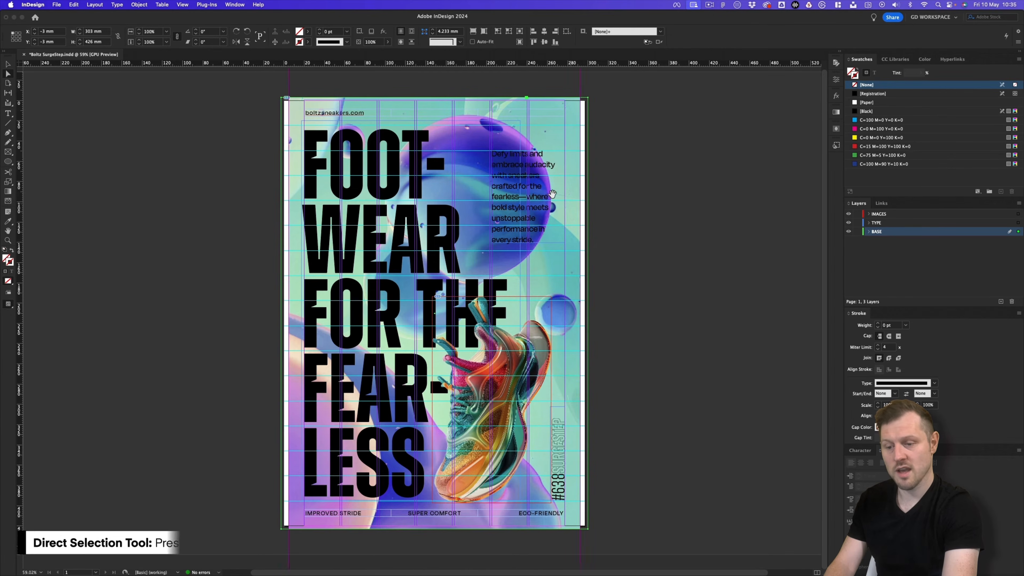
# Step: Scale the background image proportionally from its centre to about 421 mm wide so it fills the whole page
pyautogui.click(574, 265)
pyautogui.press('z')
pyautogui.moveTo(551, 208); pyautogui.dragTo(522, 246)
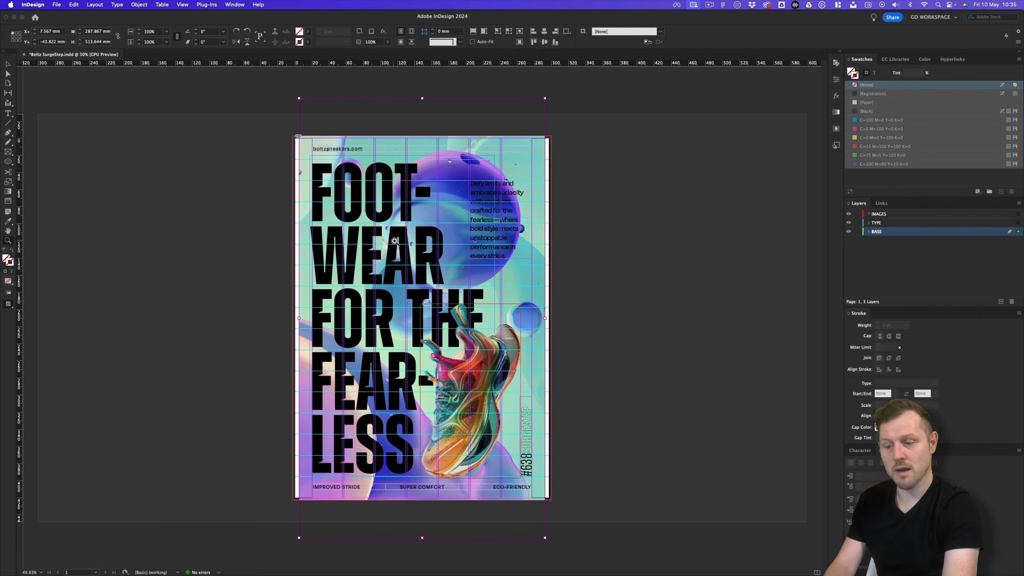
pyautogui.press('v')
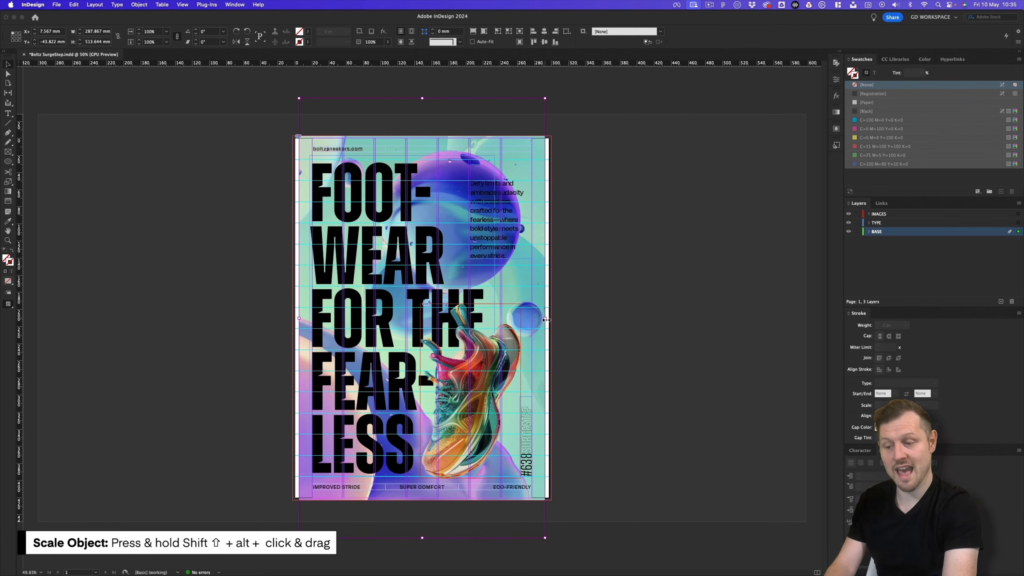
pyautogui.moveTo(545, 319); pyautogui.dragTo(602, 318)
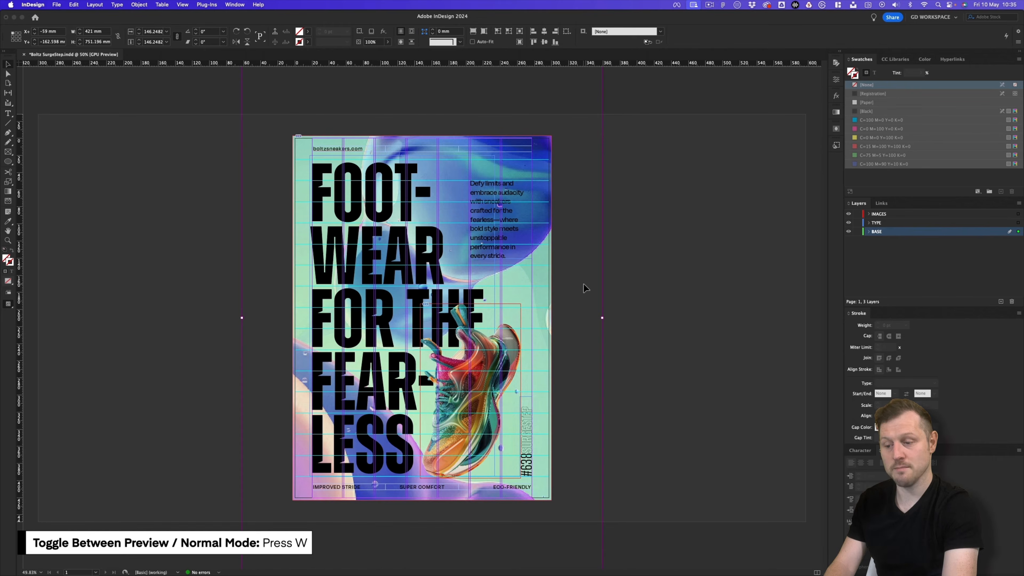
# Step: In preview mode, nudge the enlarged background image upward to a Y position of about -191 mm, then return to normal view
pyautogui.press('w')
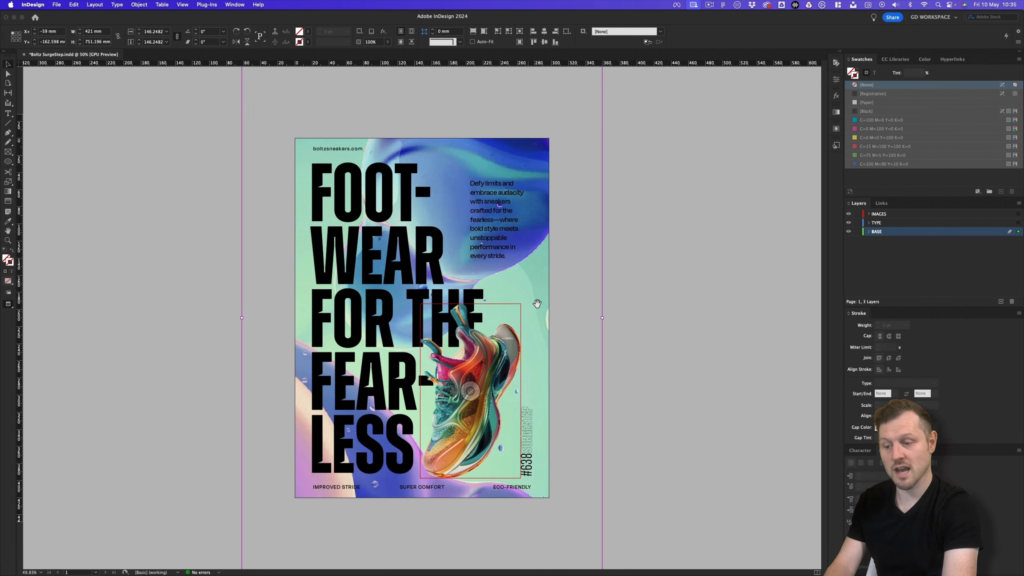
pyautogui.press('Up')
pyautogui.press('Up')
pyautogui.press('Up')
pyautogui.hotkey('shift', 'Up')
pyautogui.hotkey('shift', 'Up')
pyautogui.hotkey('shift', 'Up')
pyautogui.hotkey('shift', 'Up')
pyautogui.hotkey('shift', 'Up')
pyautogui.hotkey('shift', 'Up')
pyautogui.hotkey('shift', 'Up')
pyautogui.hotkey('shift', 'Up')
pyautogui.hotkey('shift', 'Up')
pyautogui.hotkey('shift', 'Down')
pyautogui.hotkey('shift', 'Down')
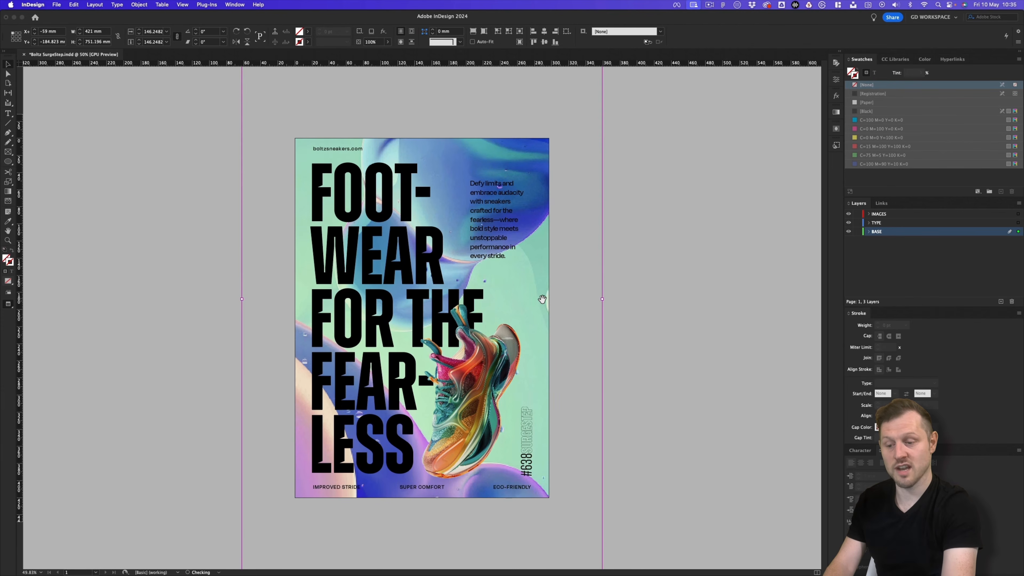
pyautogui.press('Up')
pyautogui.press('Up')
pyautogui.press('Up')
pyautogui.press('Up')
pyautogui.press('Up')
pyautogui.press('Up')
pyautogui.press('Up')
pyautogui.press('Up')
pyautogui.press('Up')
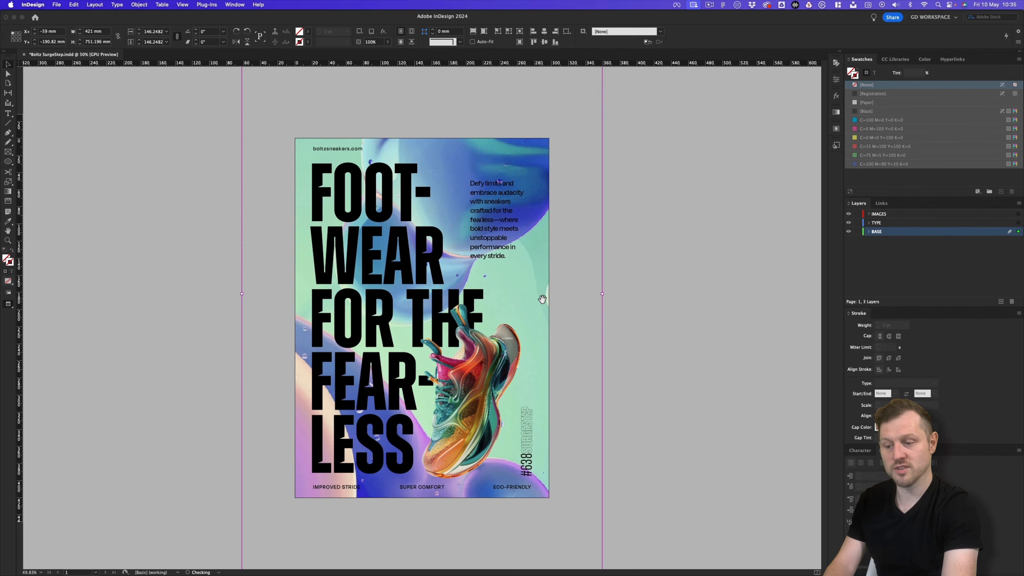
pyautogui.click(635, 263)
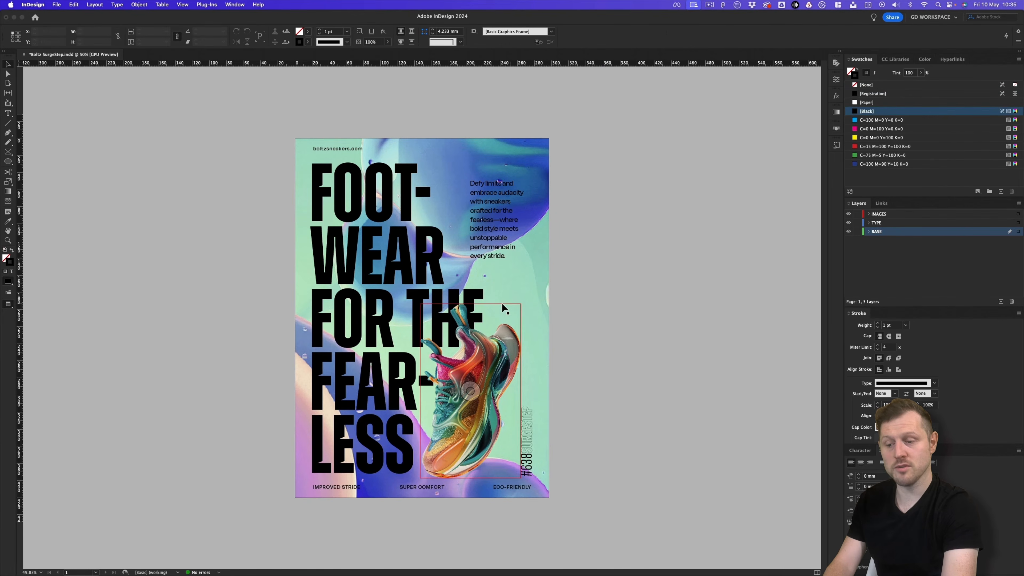
pyautogui.press('z')
pyautogui.click(444, 287)
pyautogui.moveTo(444, 287); pyautogui.dragTo(448, 283)
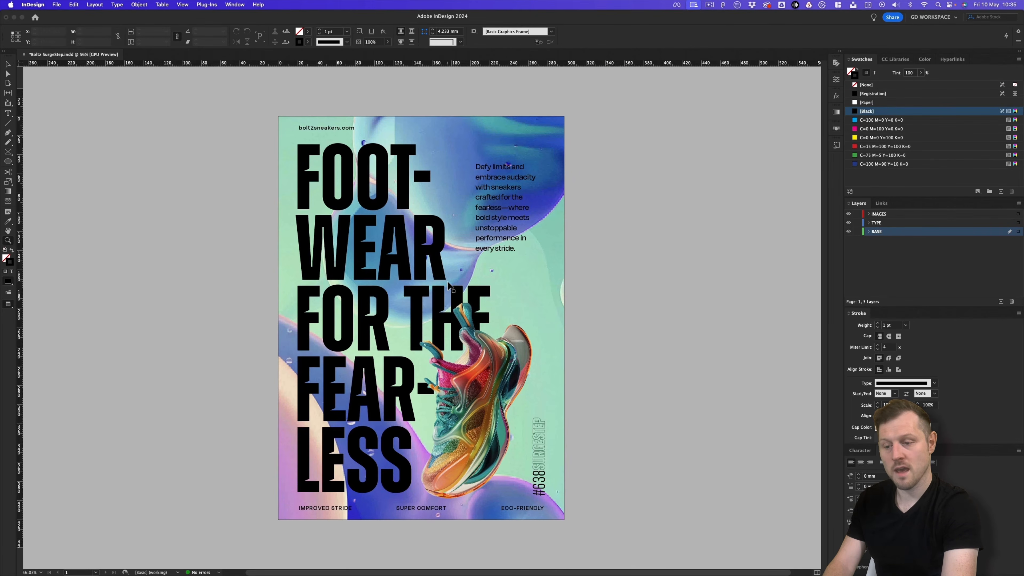
pyautogui.press('w')
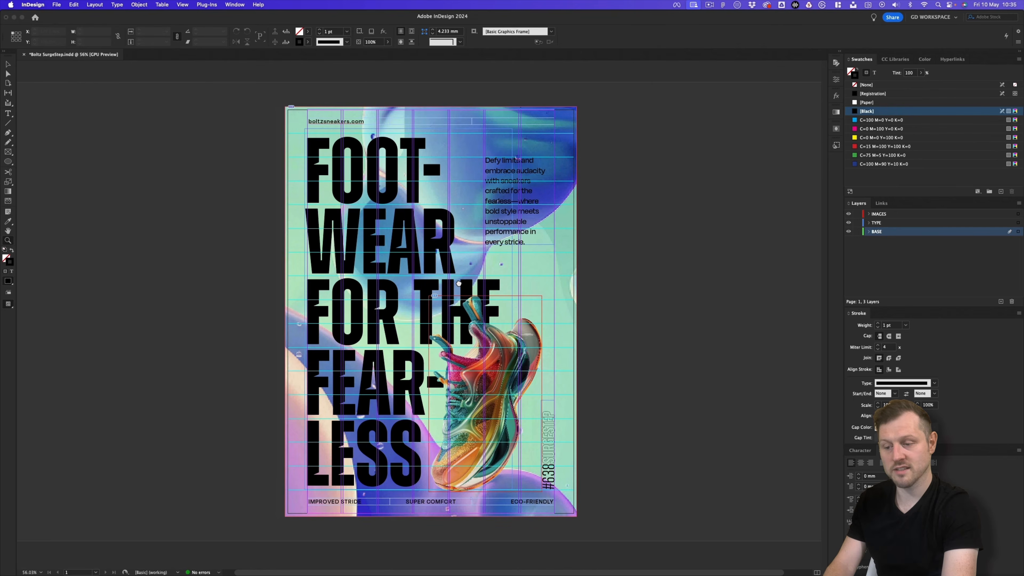
# Step: Lock the BASE layer and make IMAGES the active layer
pyautogui.moveTo(451, 279); pyautogui.dragTo(457, 274)
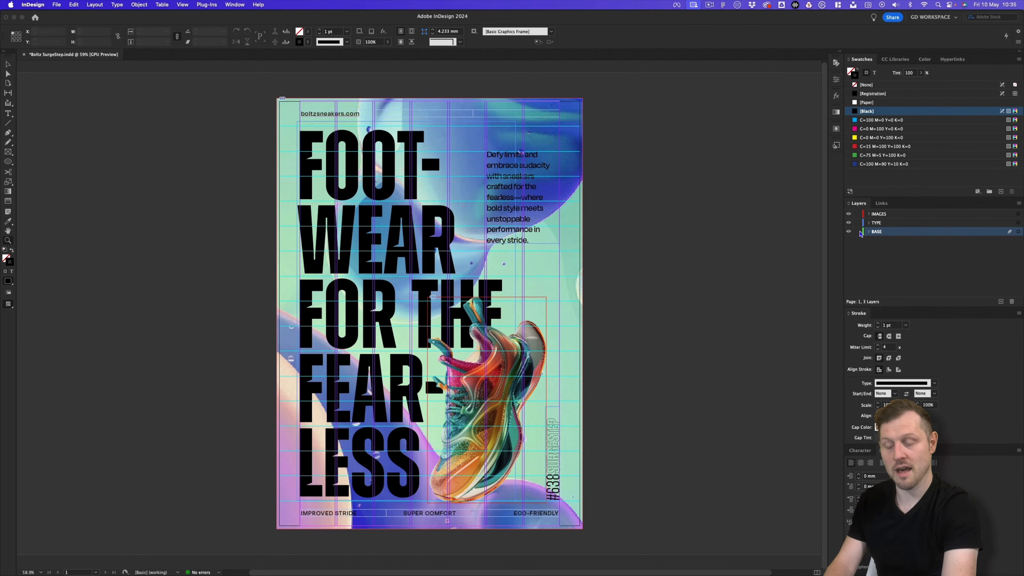
pyautogui.click(858, 232)
pyautogui.click(858, 223)
pyautogui.click(858, 215)
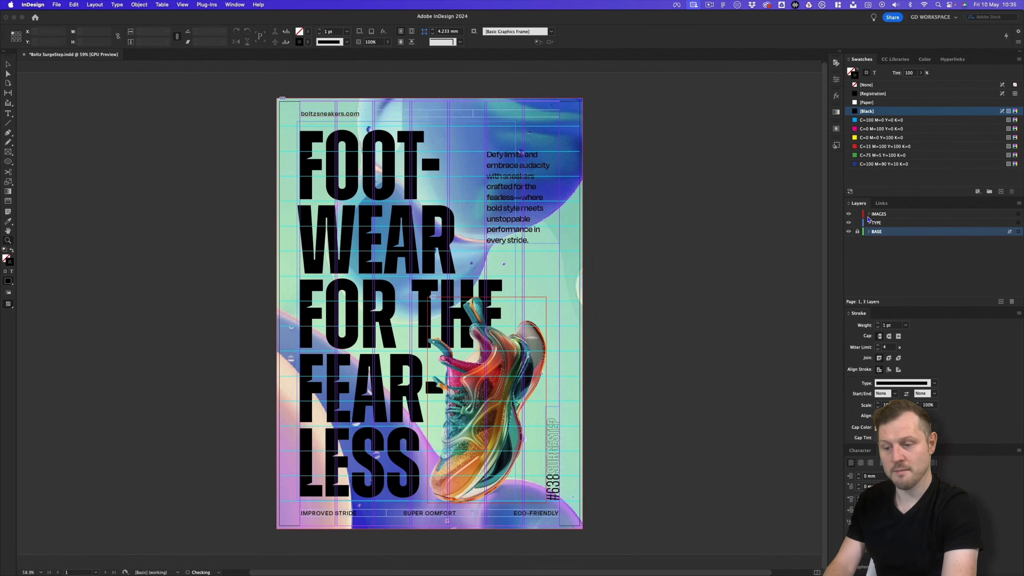
pyautogui.click(886, 214)
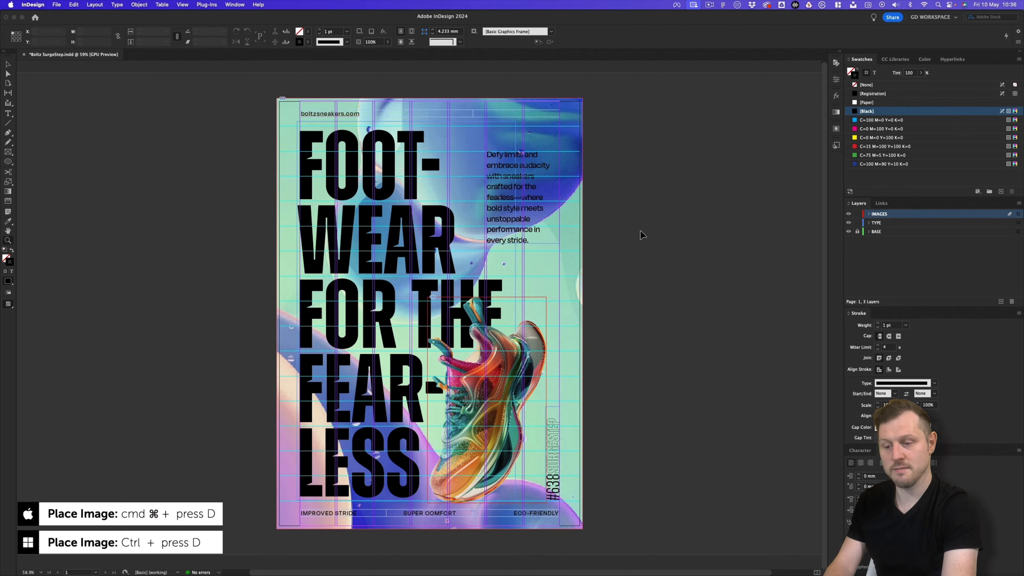
# Step: Place Boltz Logo Black.eps from the media kit's 1 - Logo folder above the body paragraph, about 72 mm wide
pyautogui.press('super+d')
pyautogui.doubleClick(318, 264)
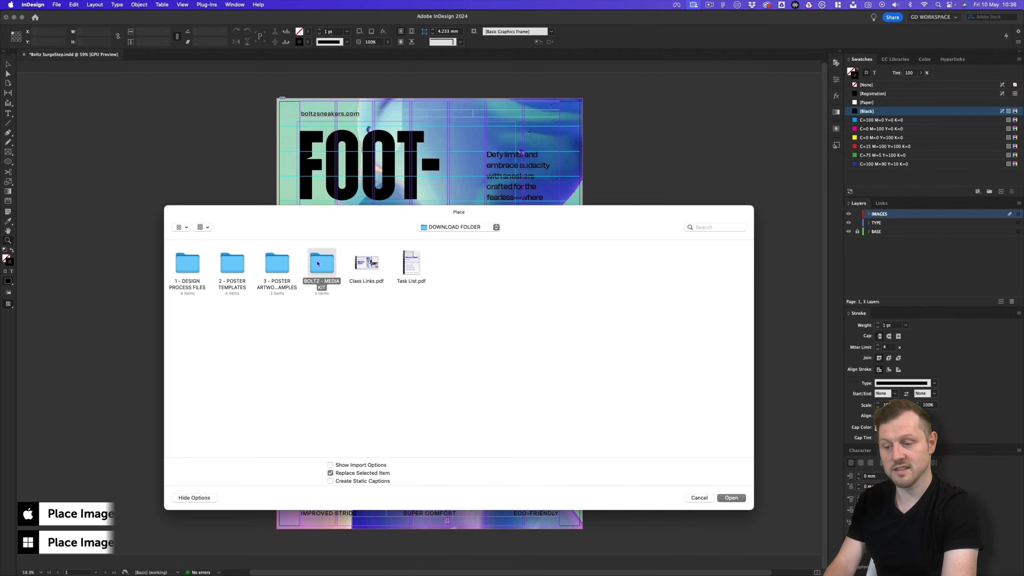
pyautogui.doubleClick(189, 264)
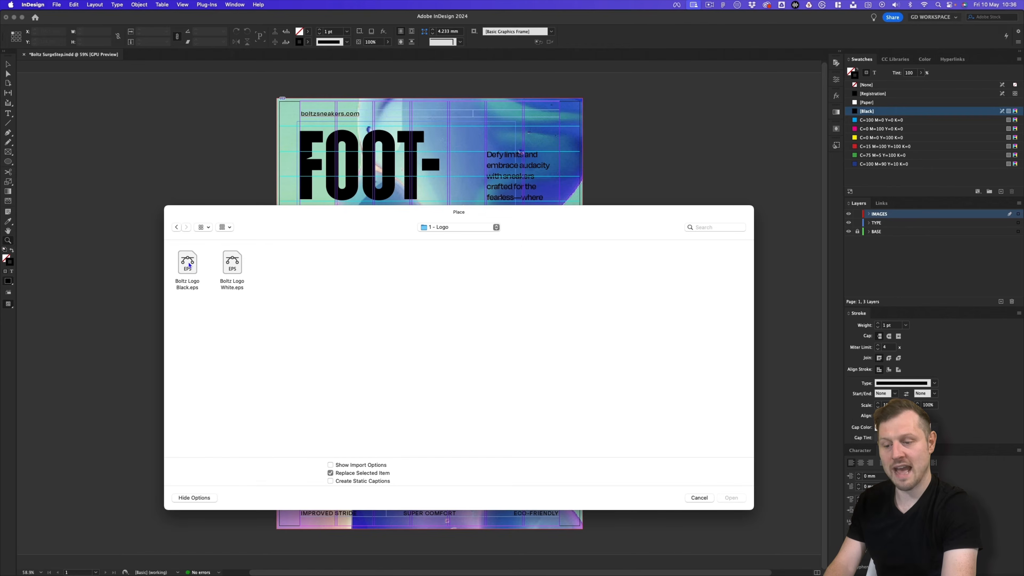
pyautogui.doubleClick(188, 263)
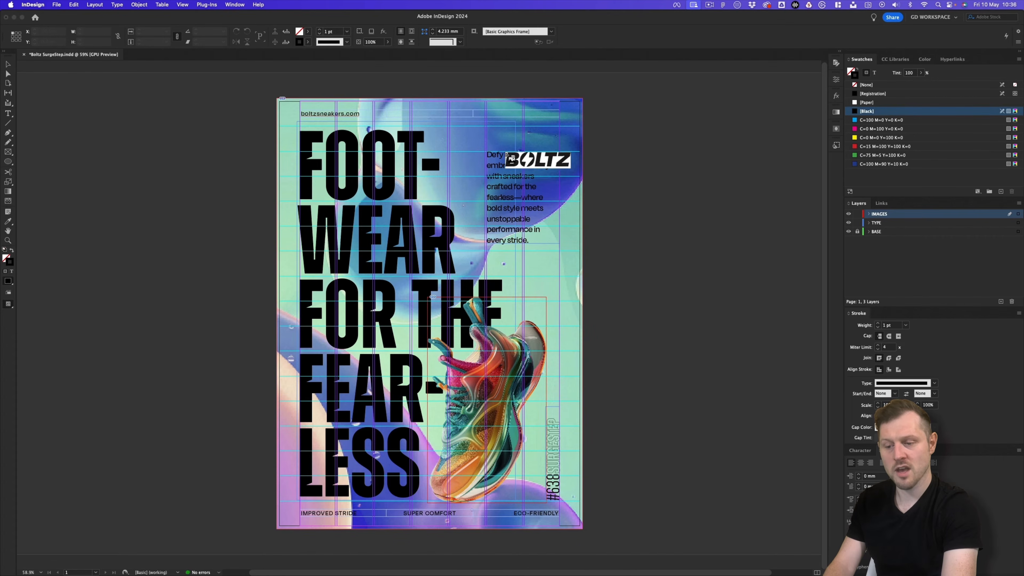
pyautogui.moveTo(487, 123); pyautogui.dragTo(559, 153)
pyautogui.press('z')
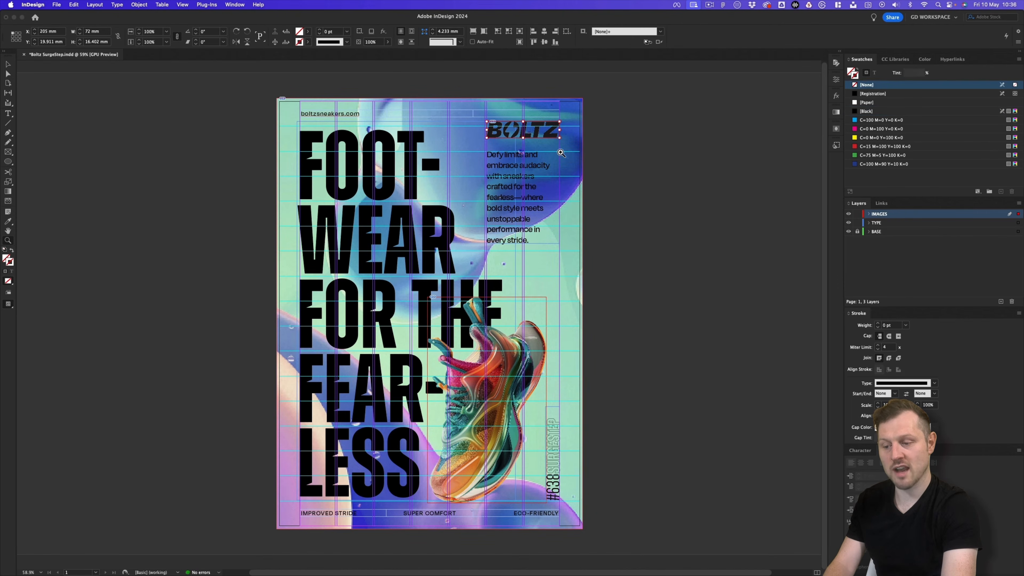
# Step: Move the body paragraph down slightly to leave more space beneath the Boltz logo
pyautogui.press('v')
pyautogui.moveTo(539, 136); pyautogui.dragTo(532, 174)
pyautogui.click(640, 185)
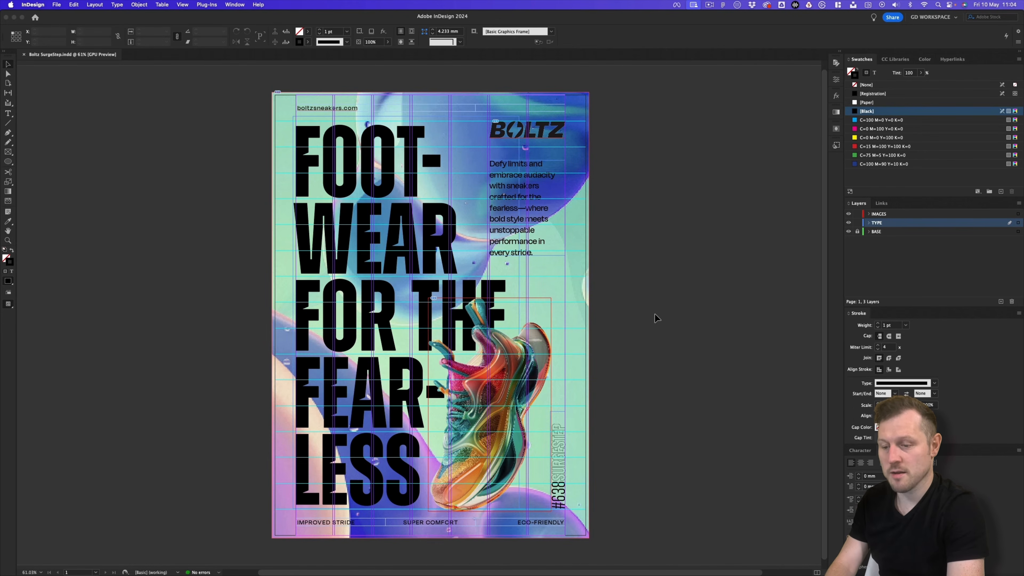
# Step: On the IMAGES layer, place BOLT Icon Black.eps from the 4 - Icons folder between IMPROVED STRIDE and SUPER COMFORT, about 9 mm wide
pyautogui.click(889, 215)
pyautogui.press('super+d')
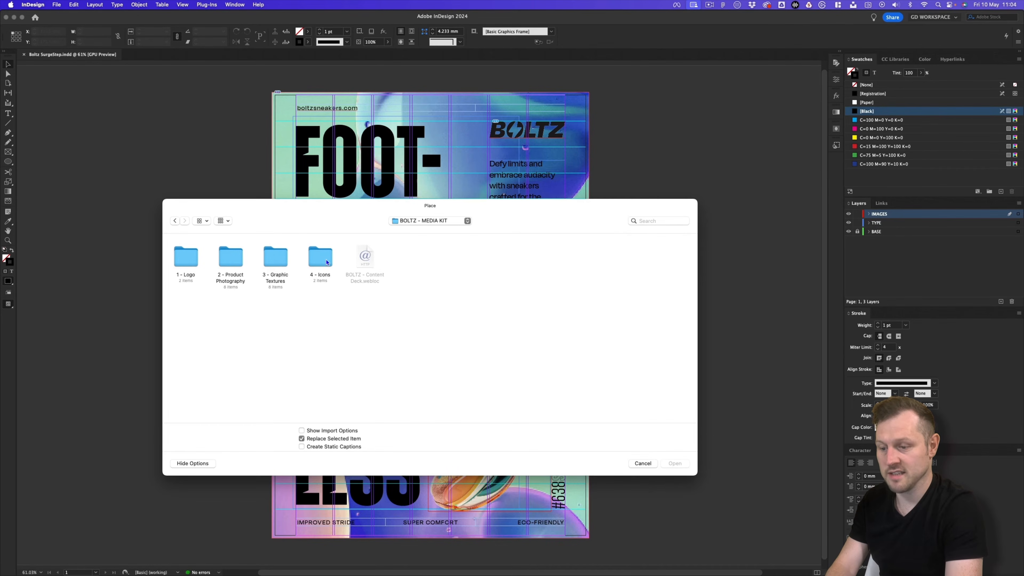
pyautogui.doubleClick(320, 263)
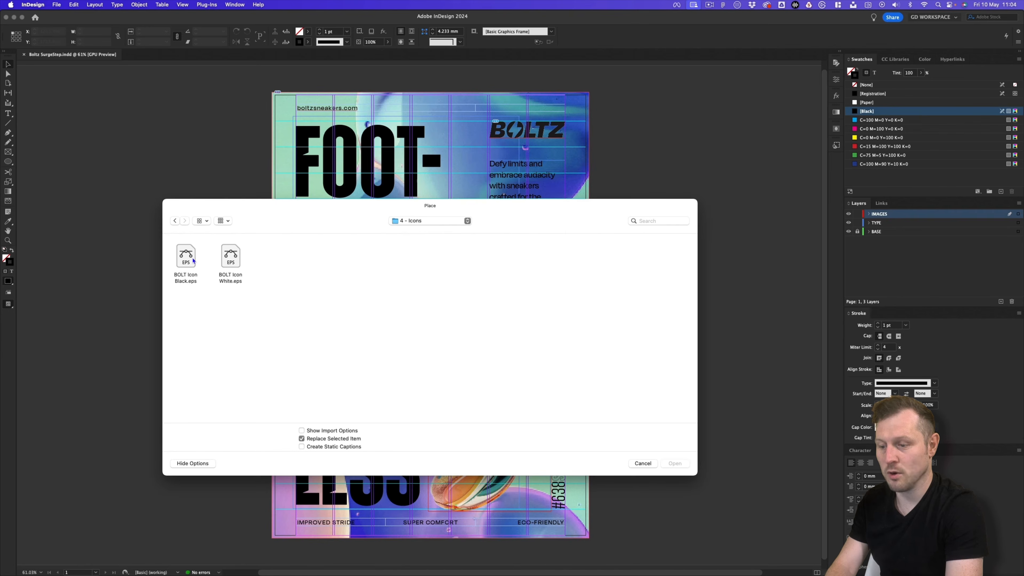
pyautogui.click(190, 261)
pyautogui.click(675, 463)
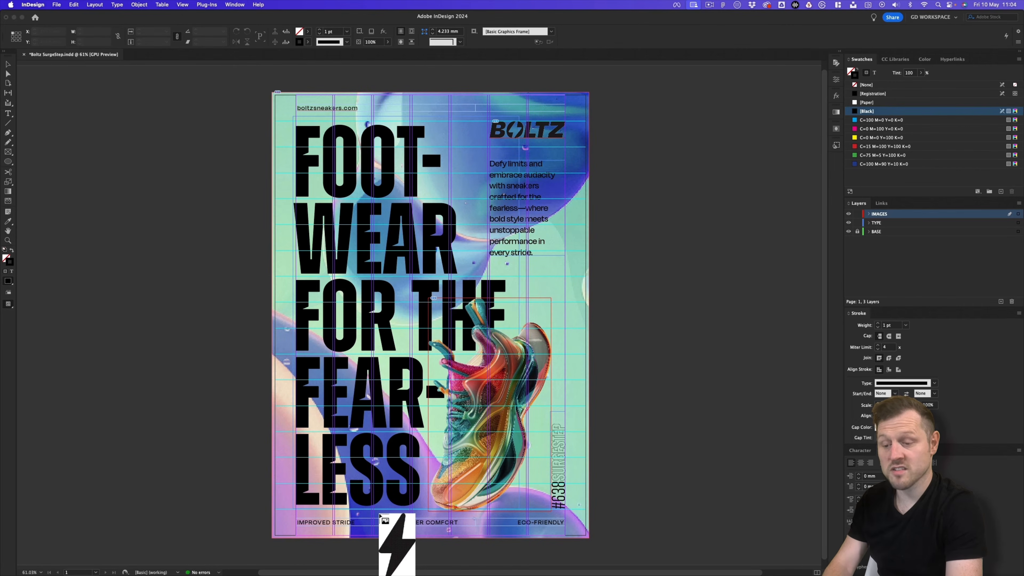
pyautogui.moveTo(380, 517); pyautogui.dragTo(389, 532)
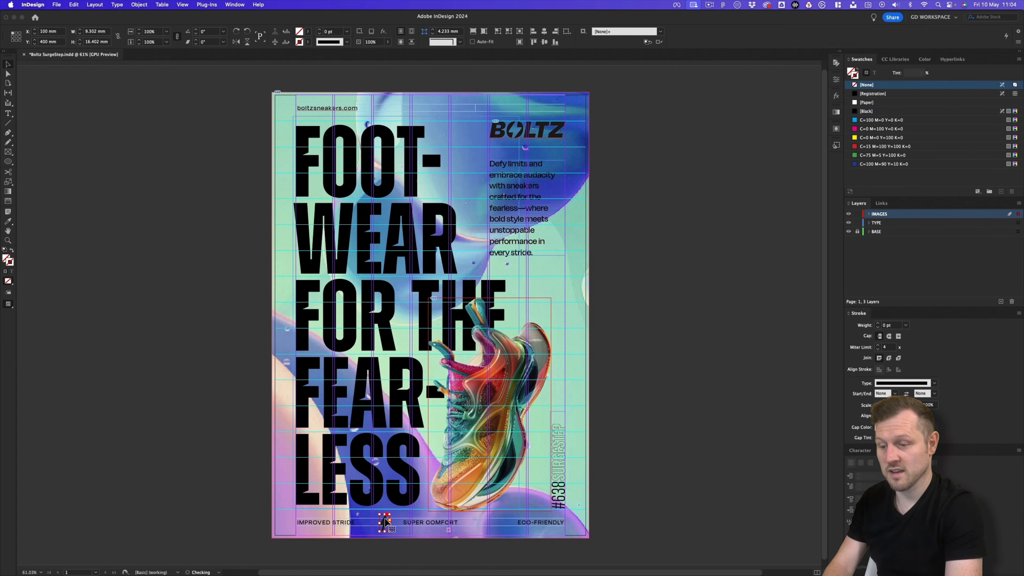
# Step: Scale the bolt icon down to about 5.3 by 9.4 mm and centre it between IMPROVED STRIDE and SUPER COMFORT
pyautogui.scroll(4, 390, 523)
pyautogui.moveTo(391, 522); pyautogui.dragTo(410, 443)
pyautogui.press('s')
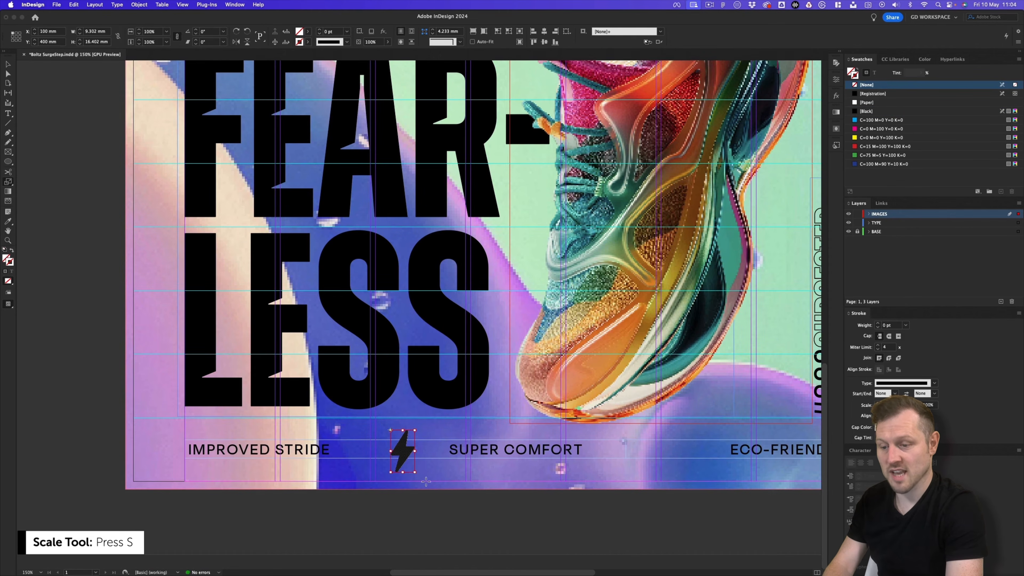
pyautogui.moveTo(406, 457); pyautogui.dragTo(272, 458)
pyautogui.press('v')
pyautogui.press('s')
pyautogui.press('v')
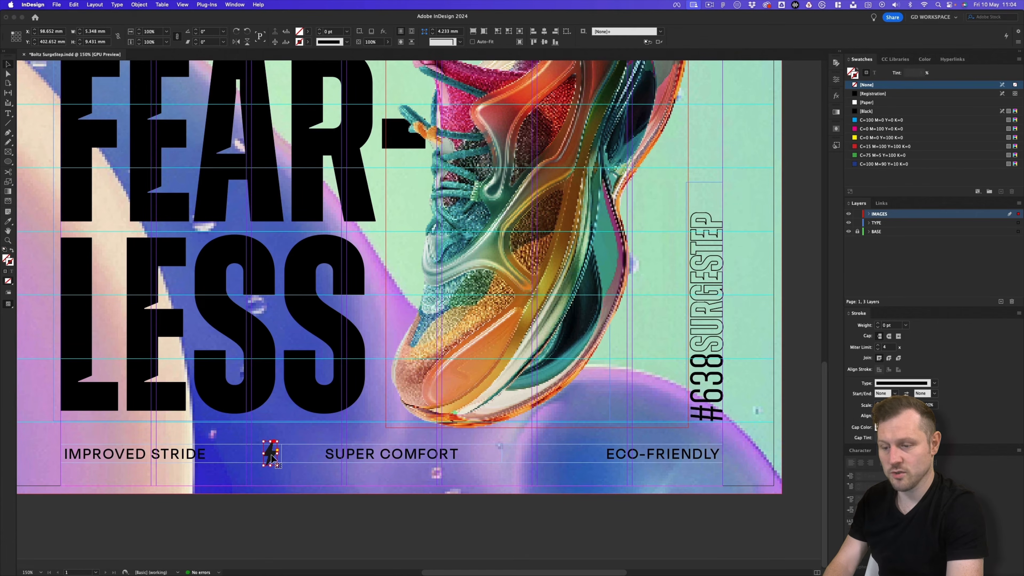
# Step: Duplicate the bolt icon along the footer line and centre the copy between SUPER COMFORT and ECO-FRIENDLY
pyautogui.moveTo(272, 458); pyautogui.dragTo(532, 458)
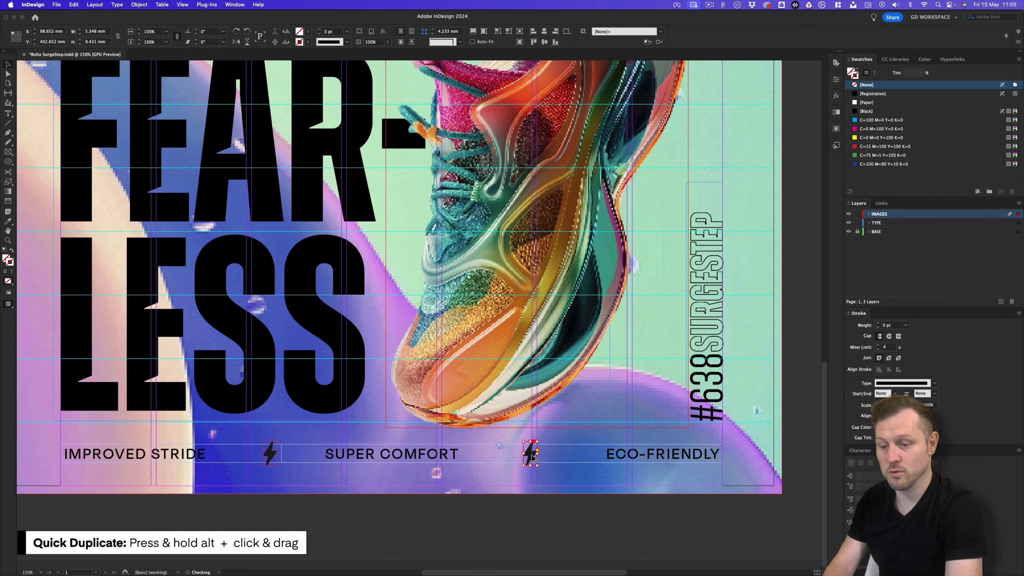
pyautogui.press('Right')
pyautogui.press('Right')
pyautogui.press('Right')
pyautogui.press('Right')
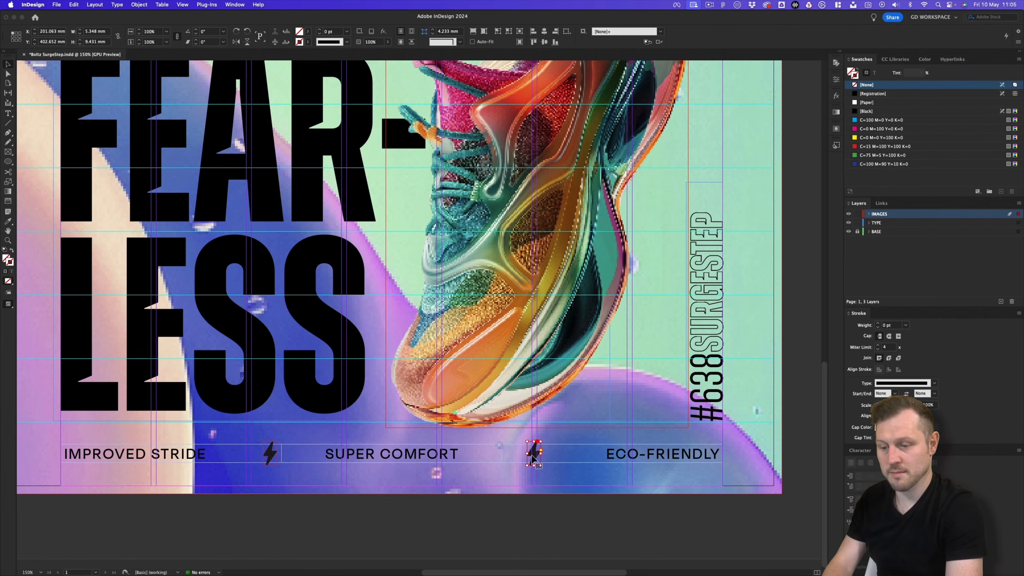
# Step: Fit the page to the window and review the whole poster in preview mode
pyautogui.press('super+0')
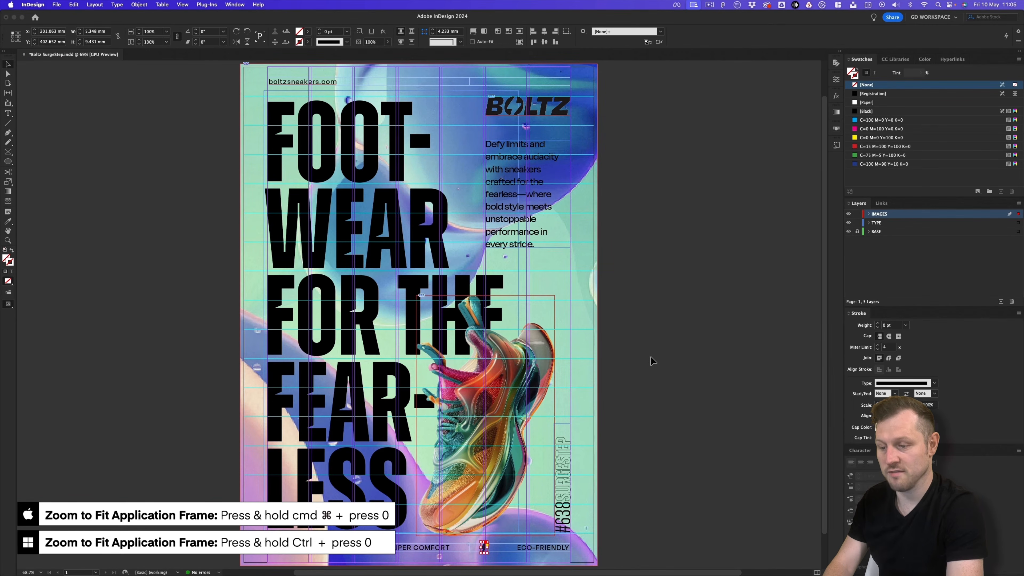
pyautogui.press('w')
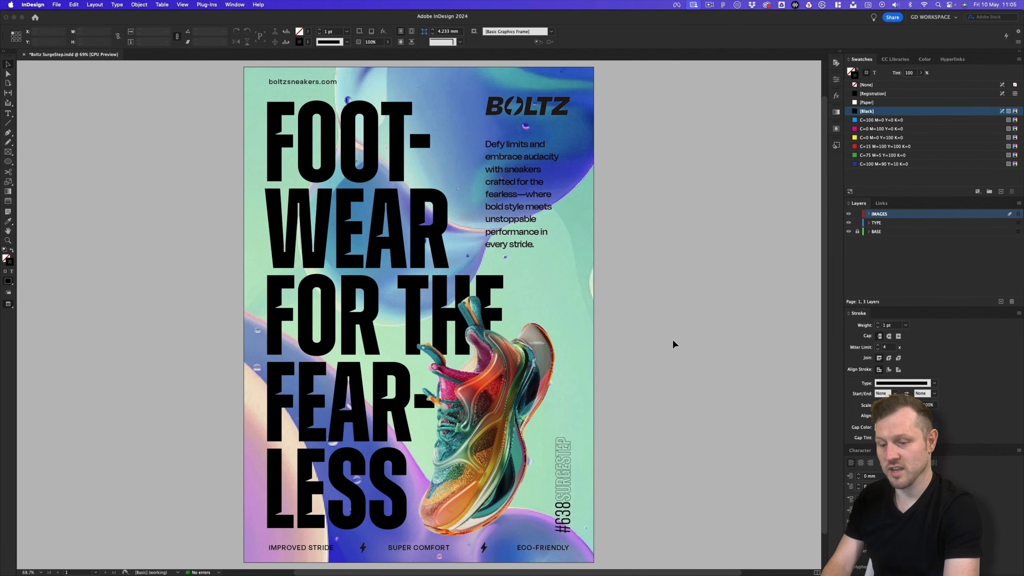
pyautogui.press('z')
pyautogui.keyDown('alt'); pyautogui.click(639, 310); pyautogui.keyUp('alt')
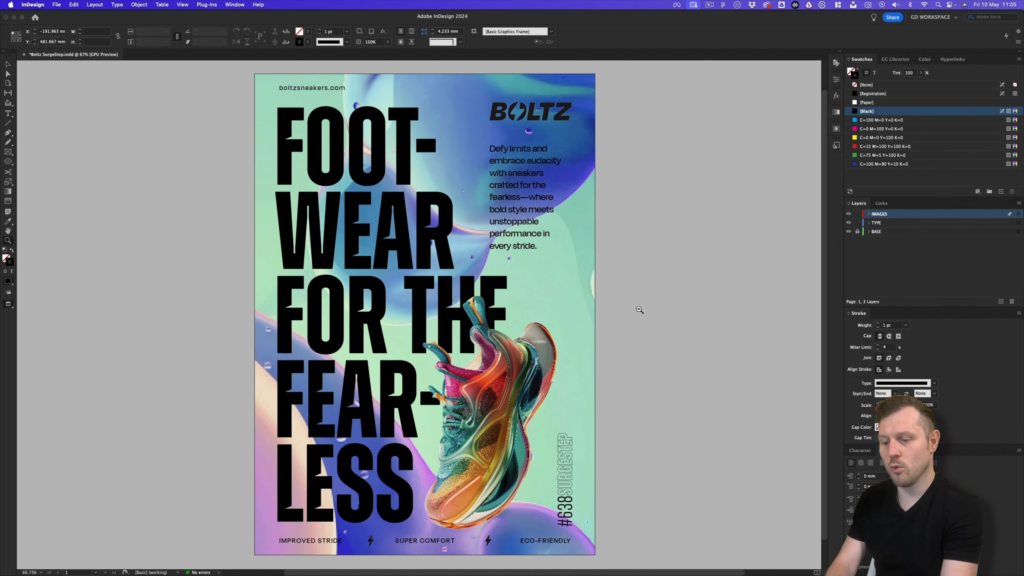
pyautogui.moveTo(642, 316); pyautogui.dragTo(650, 318)
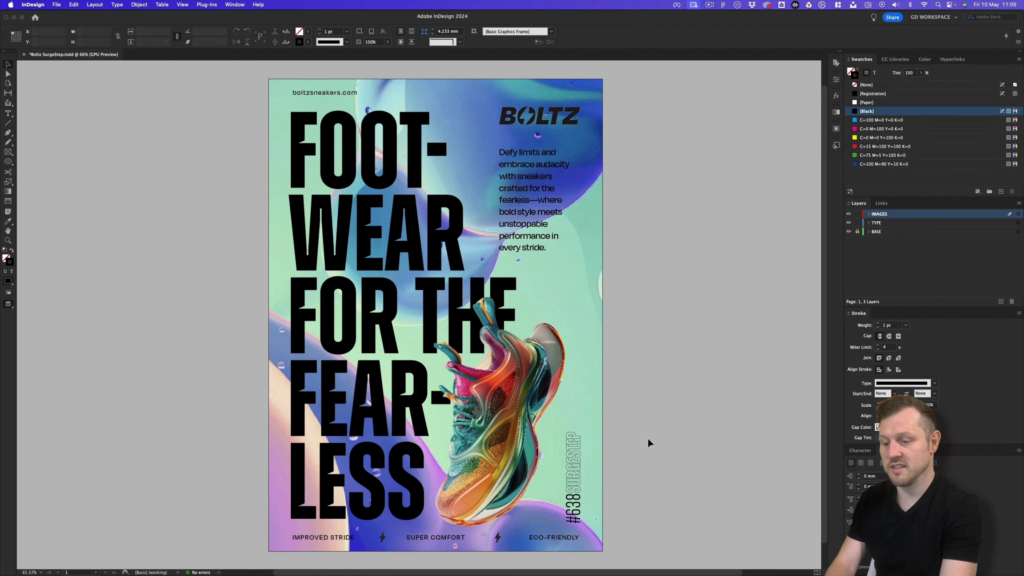
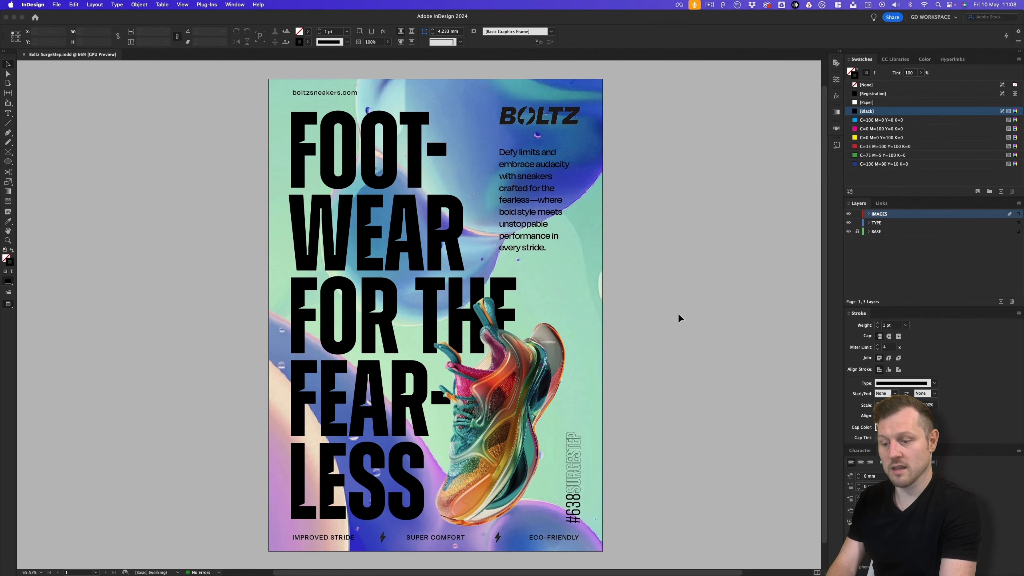
# Step: Unlock the BASE layer, make it active and select the poster's background image
pyautogui.click(862, 233)
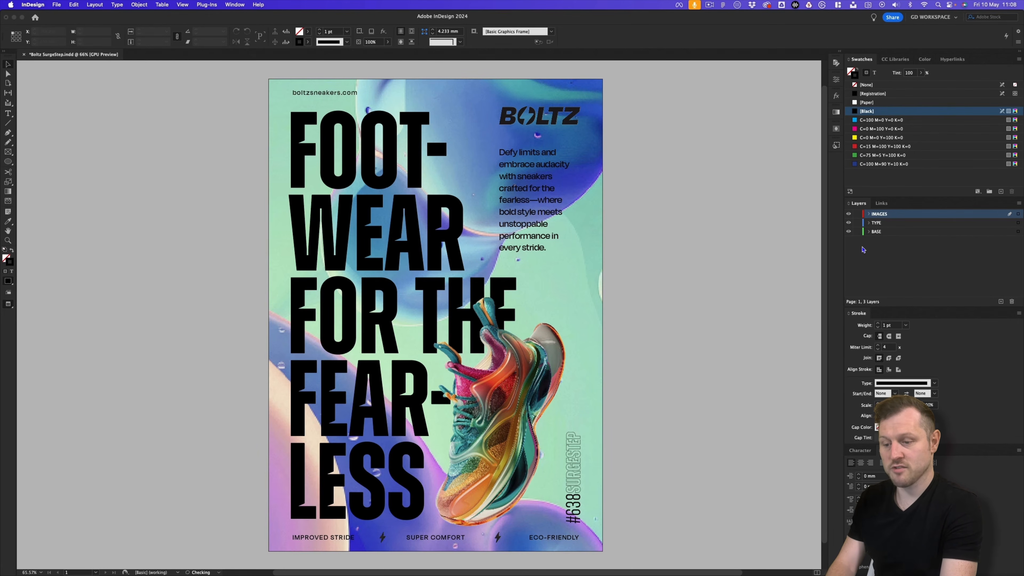
pyautogui.click(887, 233)
pyautogui.click(582, 278)
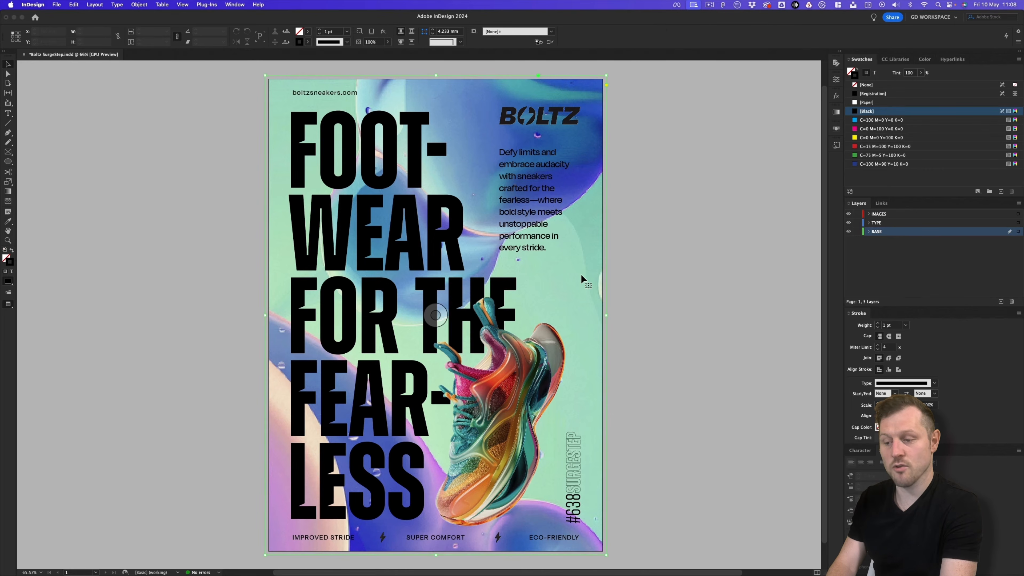
# Step: Open the linked original of Gel-Flux.jpg for editing in Photoshop
pyautogui.click(879, 203)
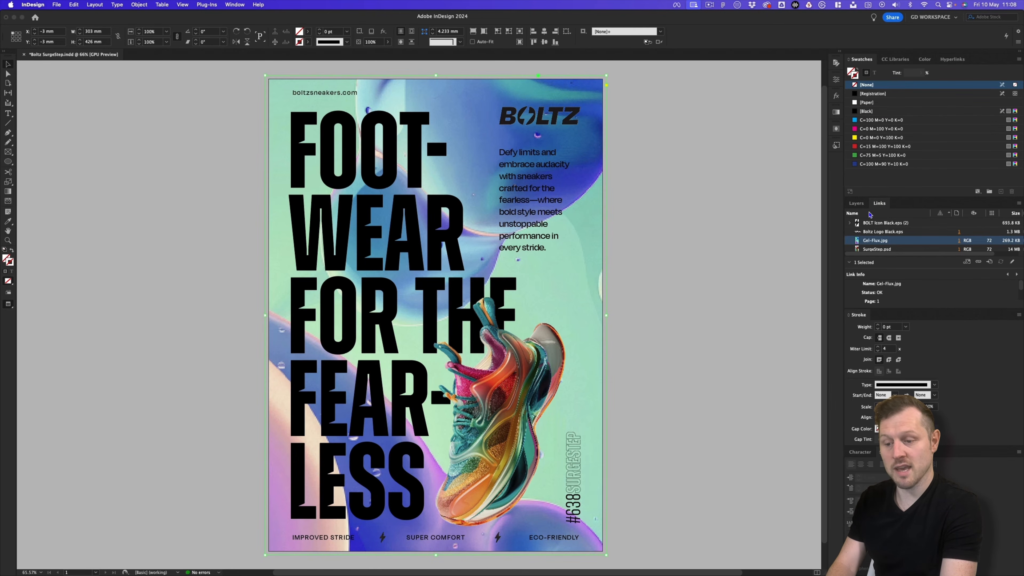
pyautogui.click(1012, 263)
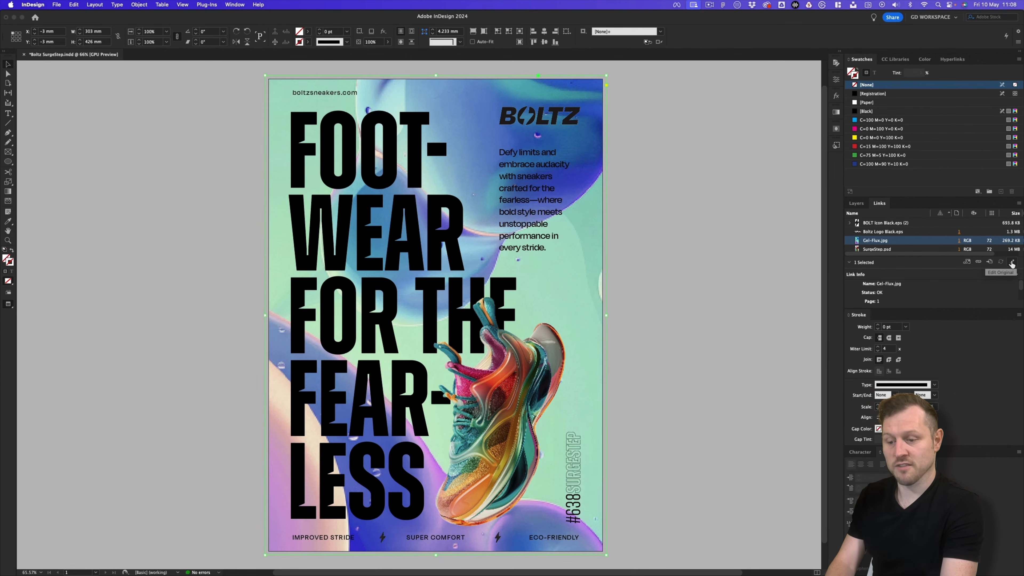
pyautogui.press('z')
pyautogui.moveTo(452, 258); pyautogui.dragTo(552, 270)
pyautogui.press('v')
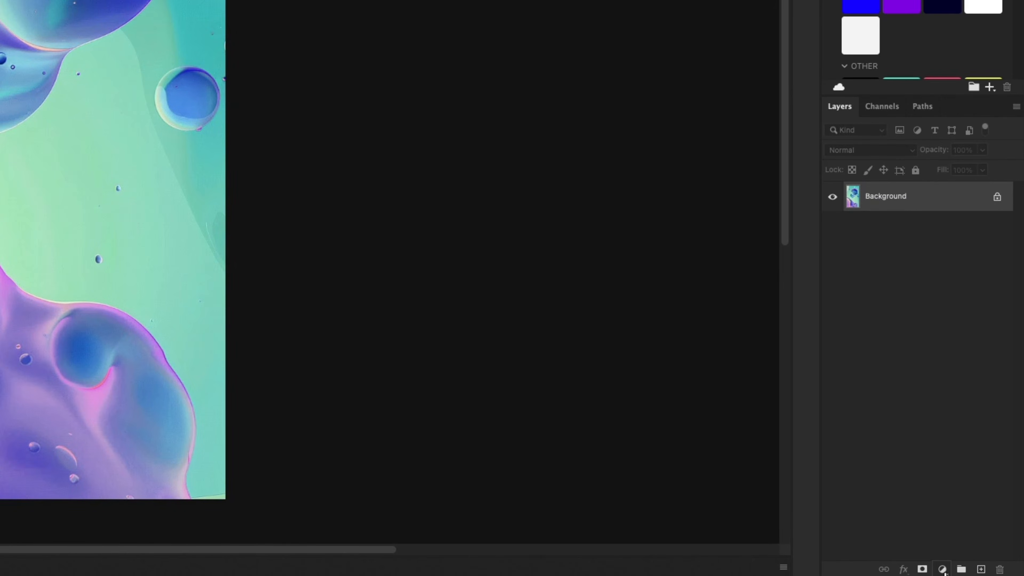
# Step: Add a Black & White adjustment layer over the Background and create a new empty layer above it
pyautogui.click(943, 570)
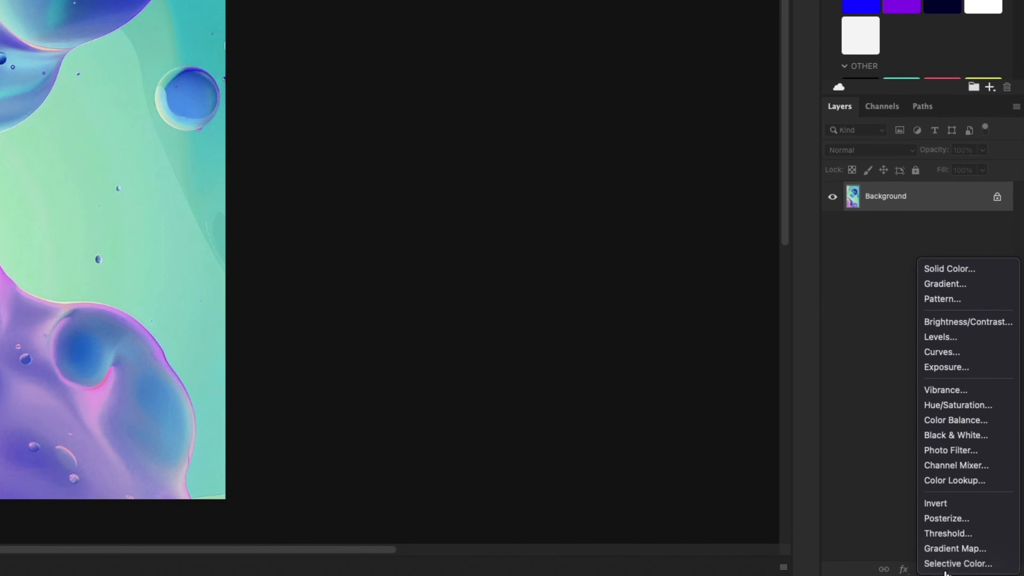
pyautogui.click(960, 435)
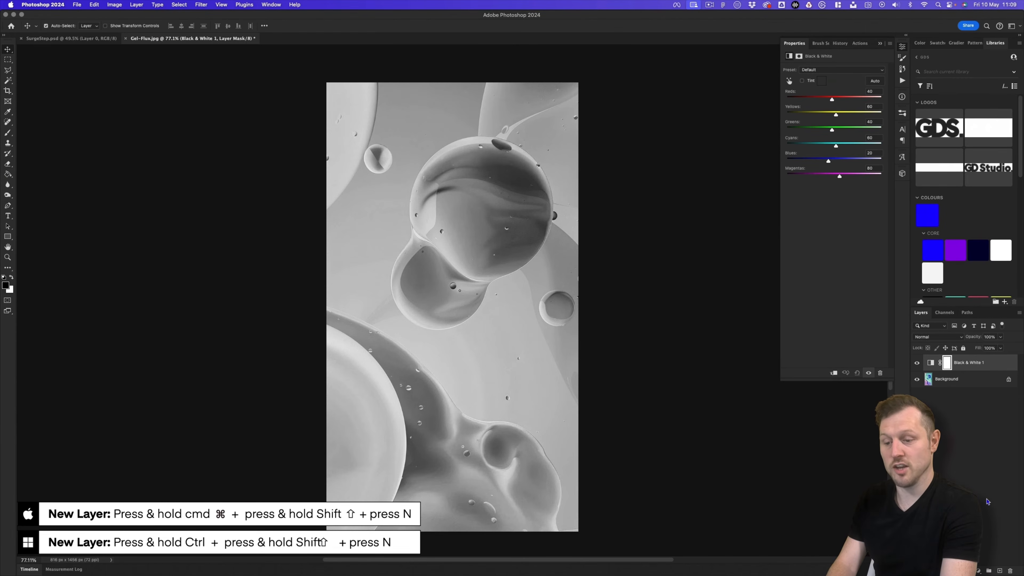
pyautogui.press('super+shift+n')
pyautogui.click(524, 266)
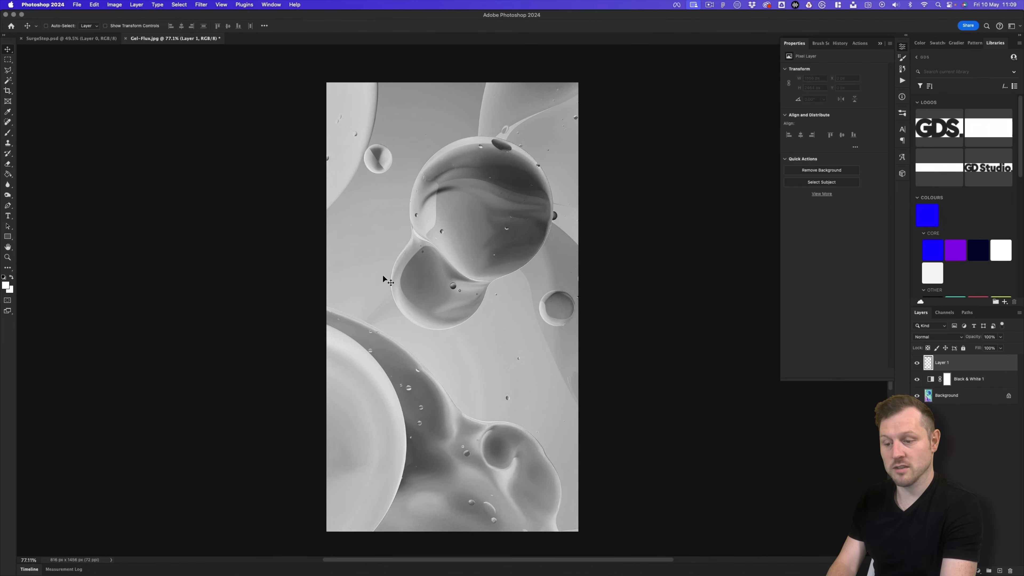
# Step: Fill the new layer with black using the Paint Bucket and set its opacity to 80%
pyautogui.click(8, 175)
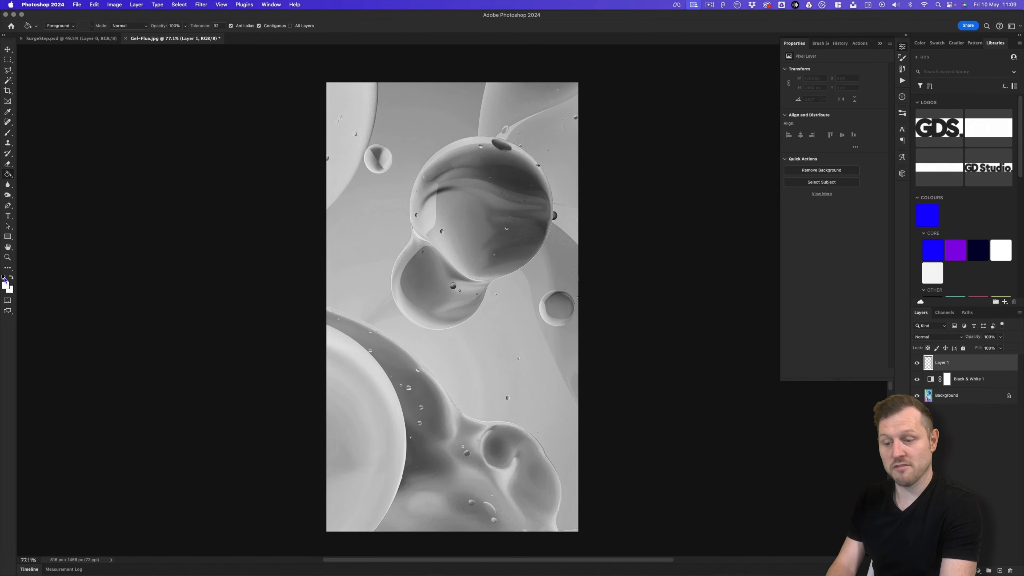
pyautogui.click(399, 293)
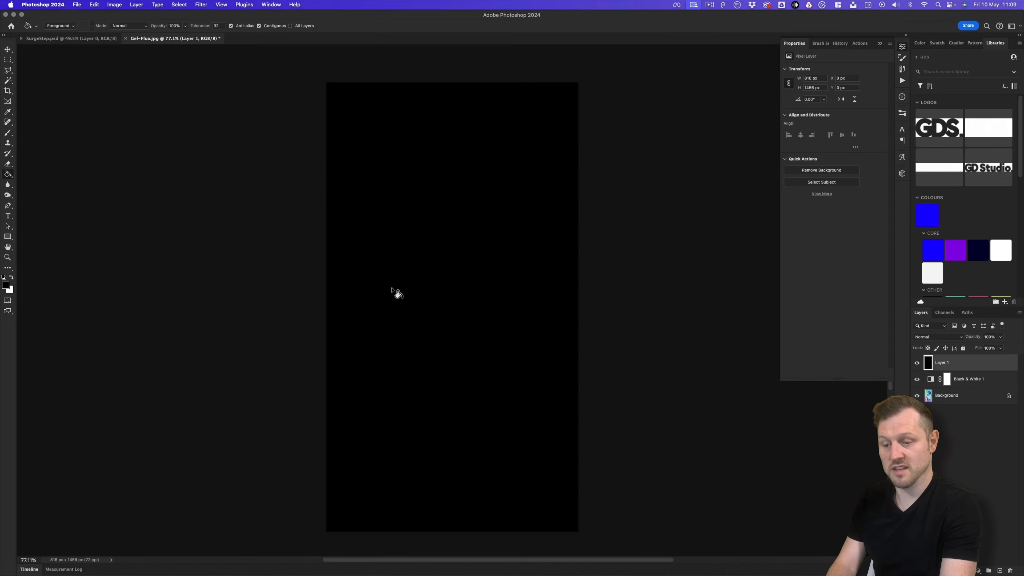
pyautogui.write('80')
pyautogui.press('Return')
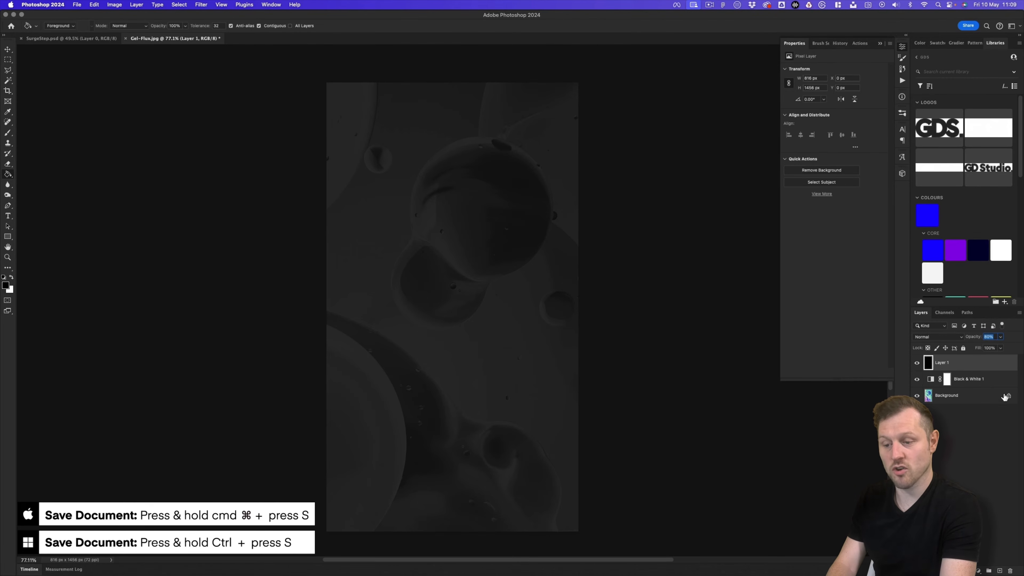
# Step: Save the edited image as Gel-Flux.psd in the -- ASSETS folder inside 2 - Concept & Design, 2 - Design
pyautogui.click(989, 439)
pyautogui.press('super+s')
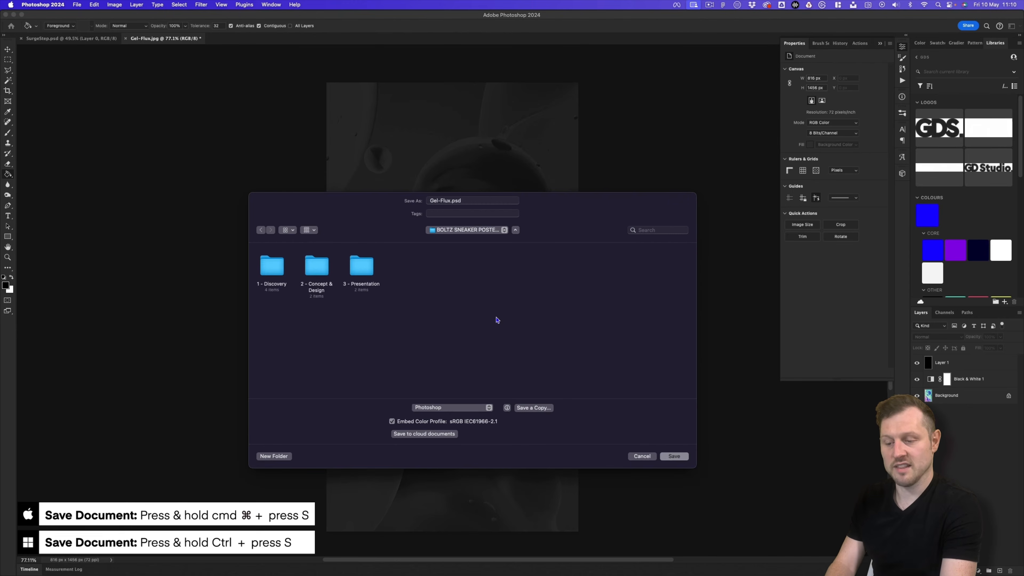
pyautogui.doubleClick(321, 266)
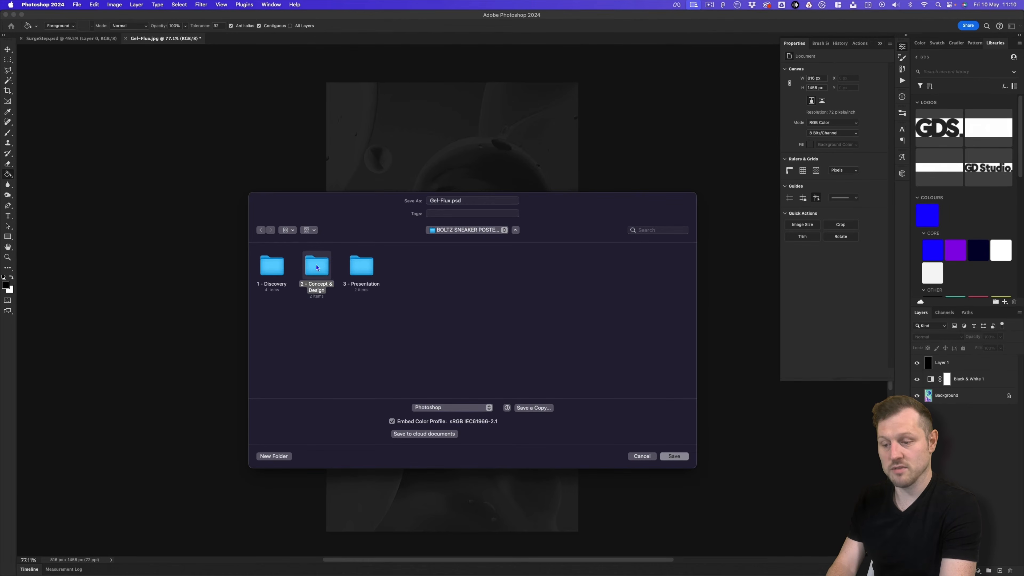
pyautogui.doubleClick(317, 267)
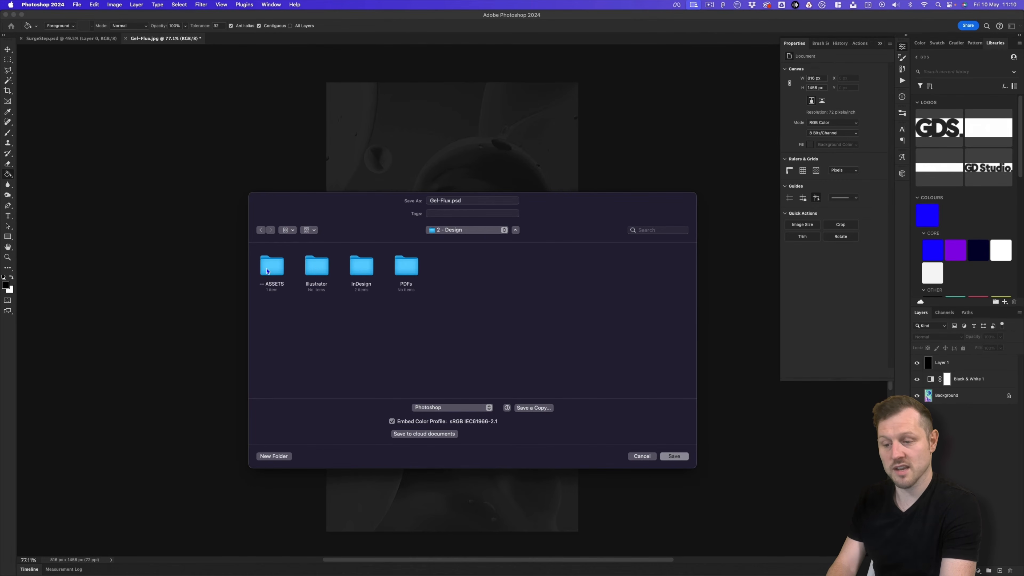
pyautogui.doubleClick(267, 271)
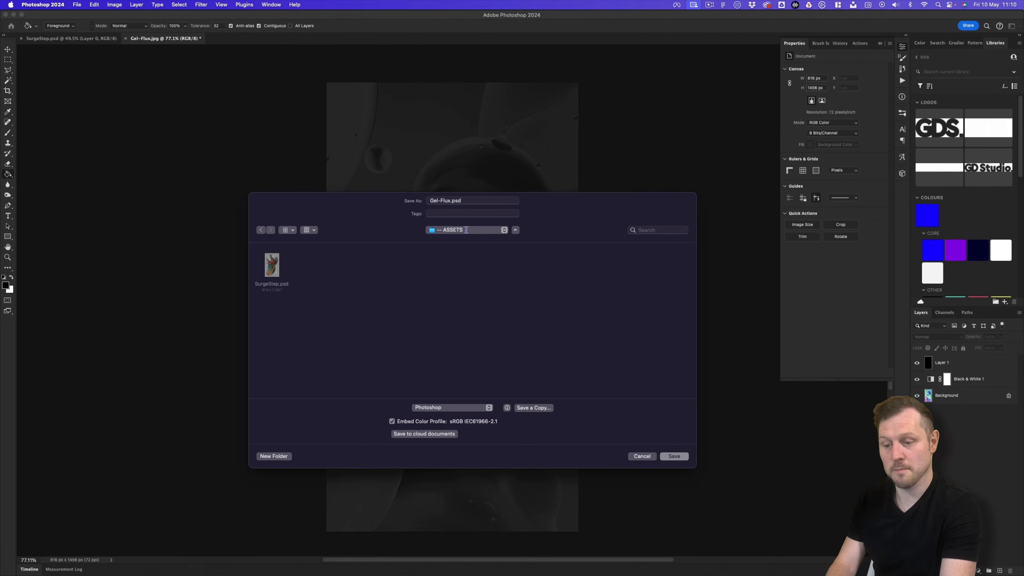
pyautogui.click(672, 455)
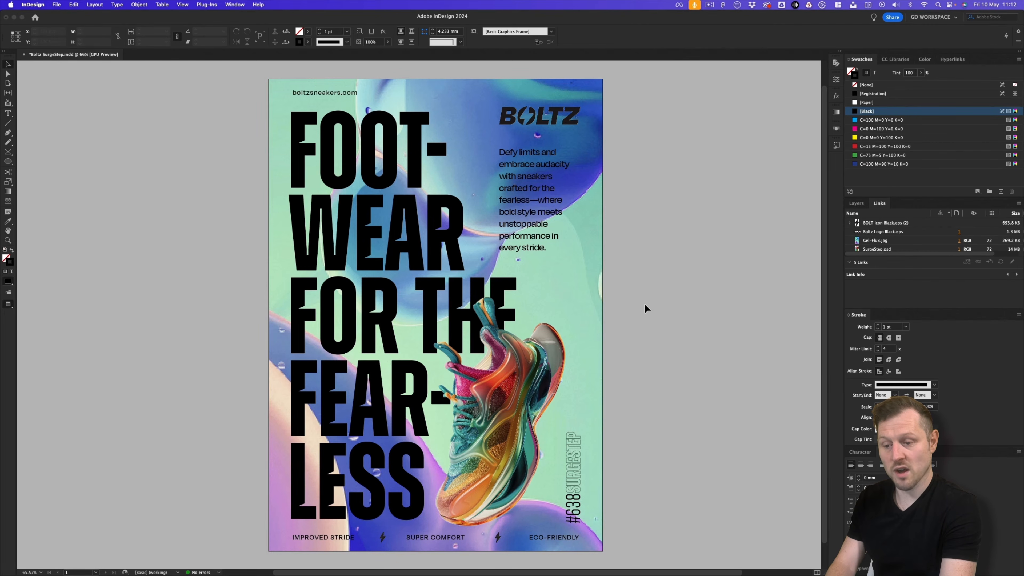
# Step: In InDesign, relink the Gel-Flux.jpg image to Gel-Flux.psd in the project's -- ASSETS folder
pyautogui.click(879, 241)
pyautogui.rightClick(878, 242)
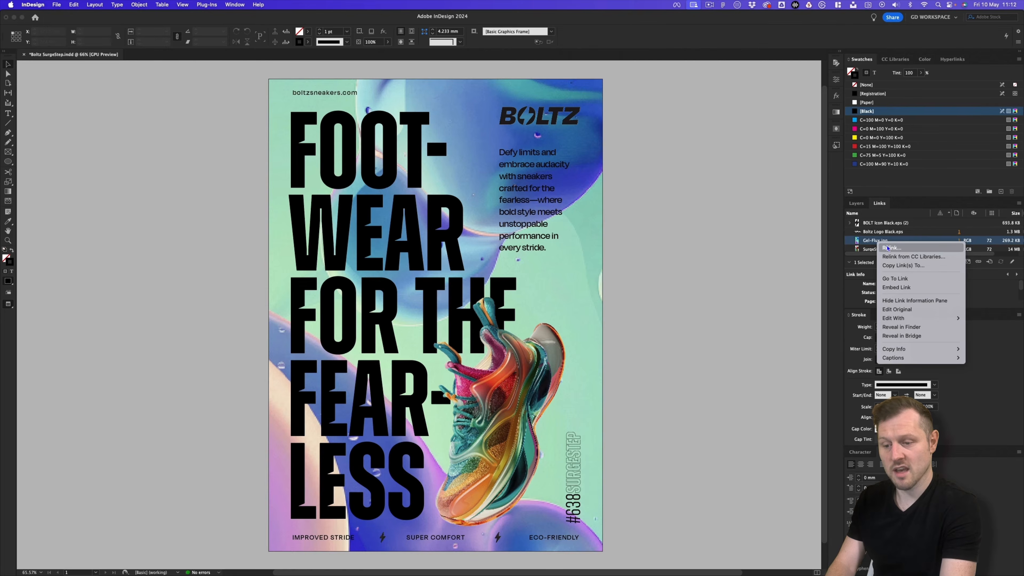
pyautogui.click(883, 247)
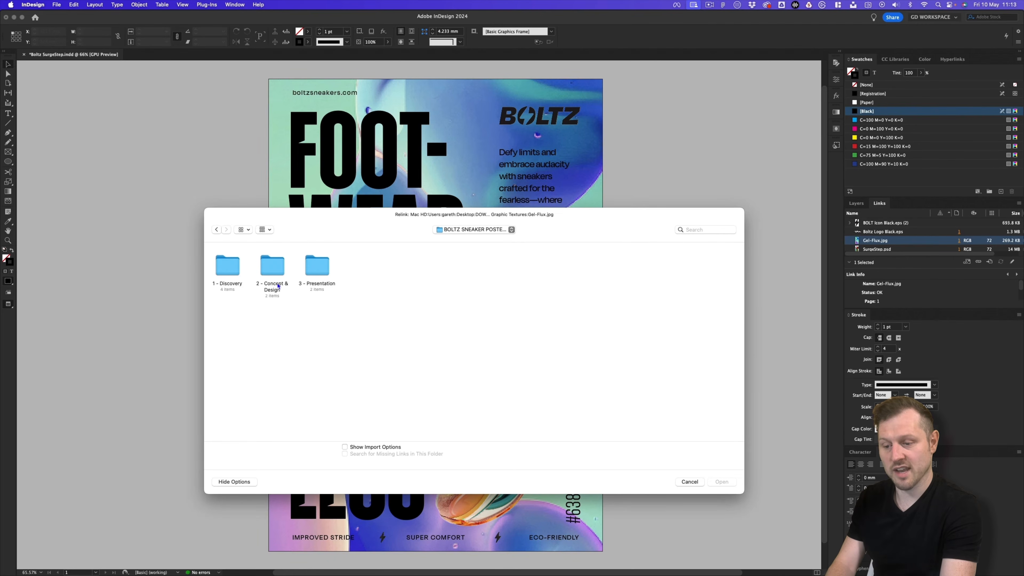
pyautogui.doubleClick(272, 268)
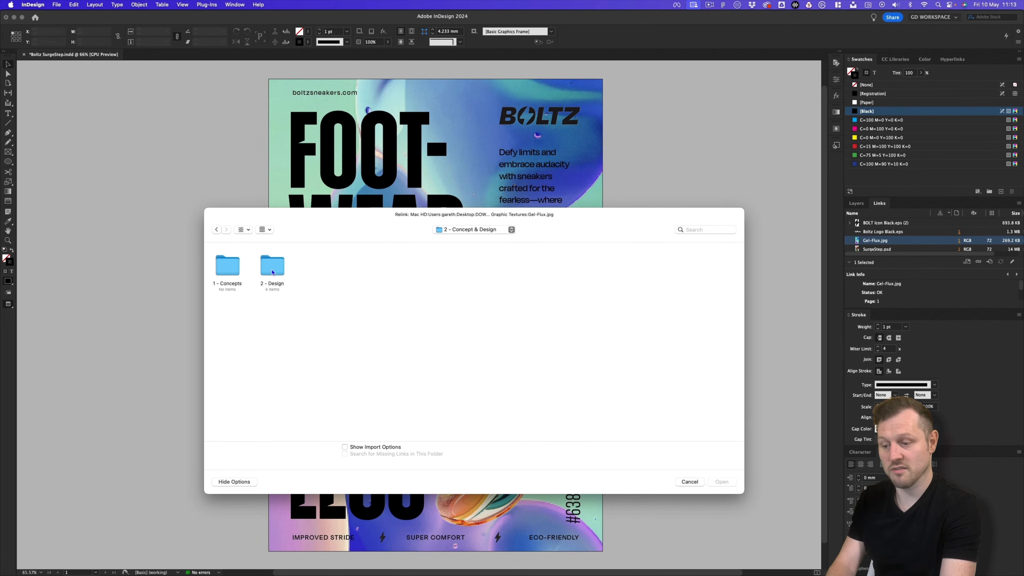
pyautogui.doubleClick(272, 268)
pyautogui.doubleClick(228, 266)
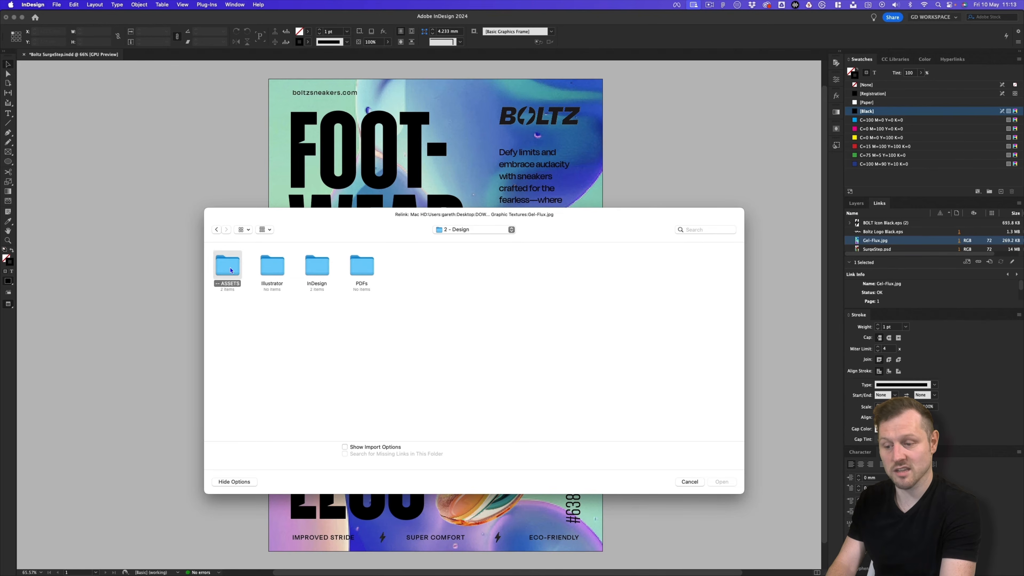
pyautogui.click(229, 266)
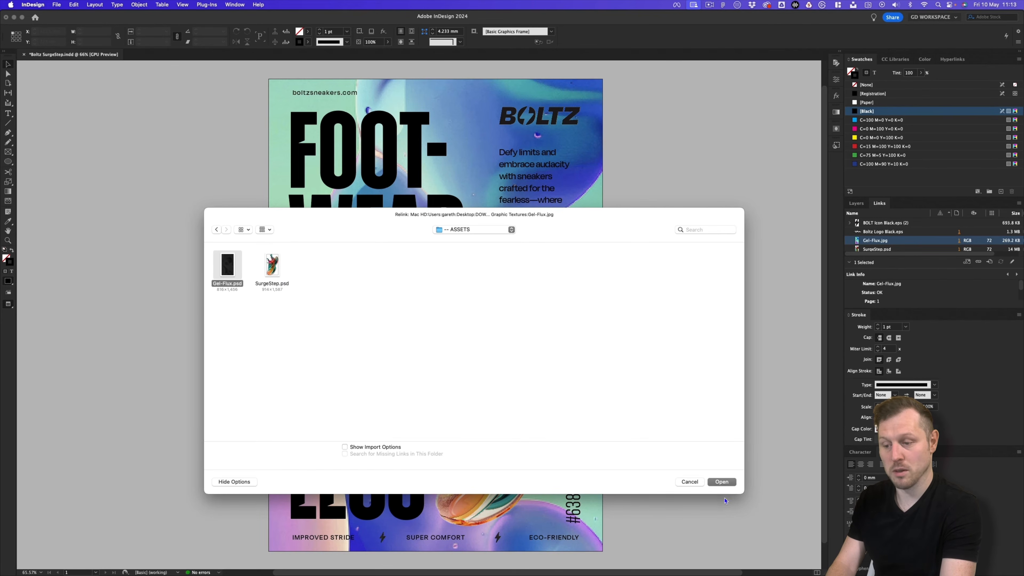
pyautogui.click(722, 482)
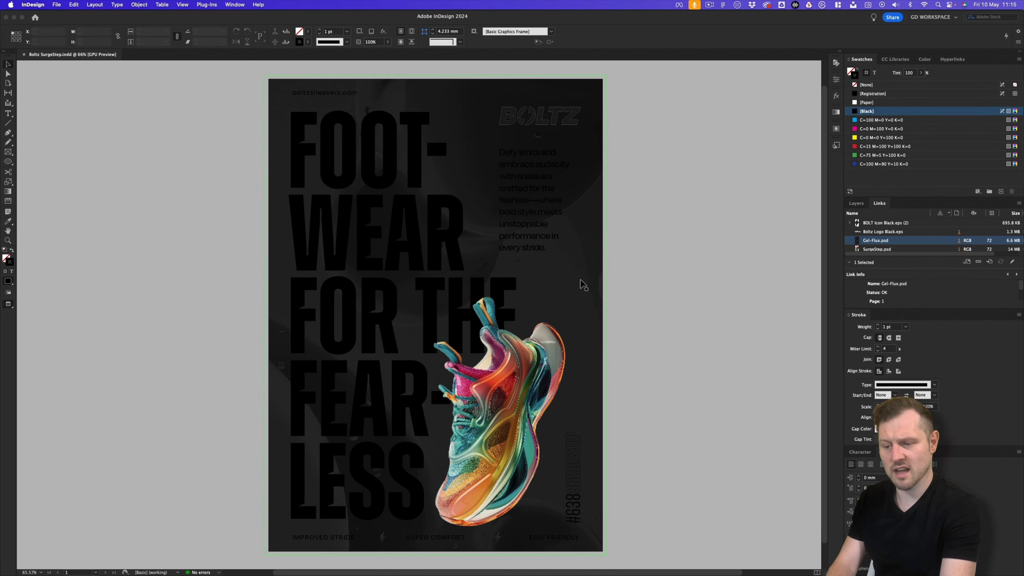
# Step: Select the poster background and open its linked original Gel-Flux.psd for editing in Photoshop
pyautogui.click(583, 284)
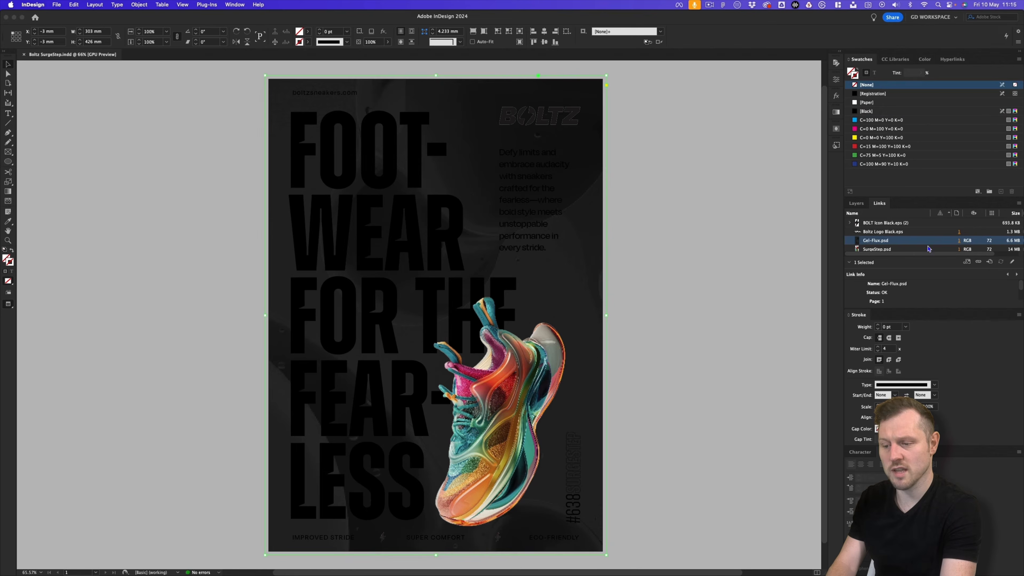
pyautogui.click(1013, 263)
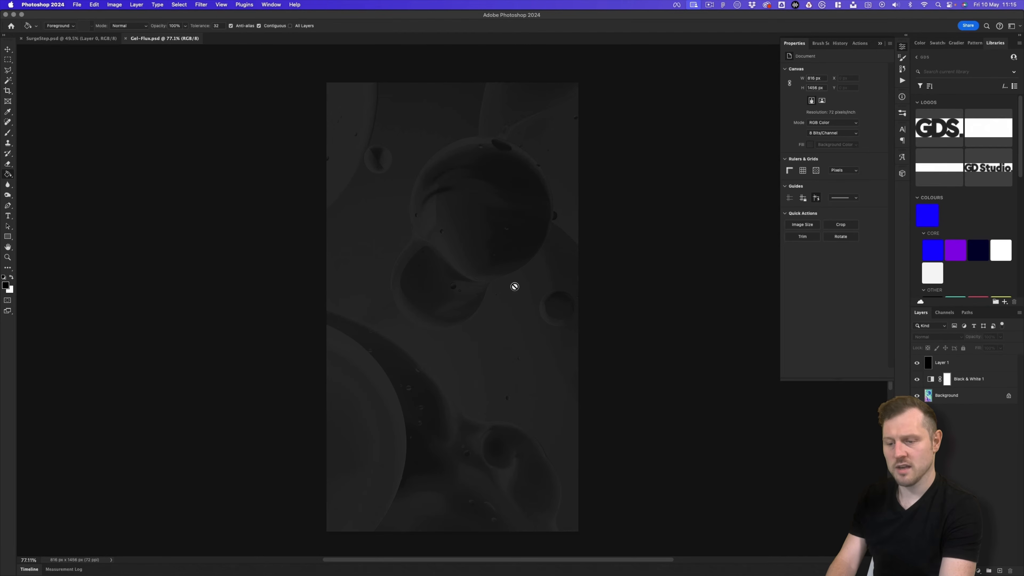
pyautogui.click(880, 43)
pyautogui.press('v')
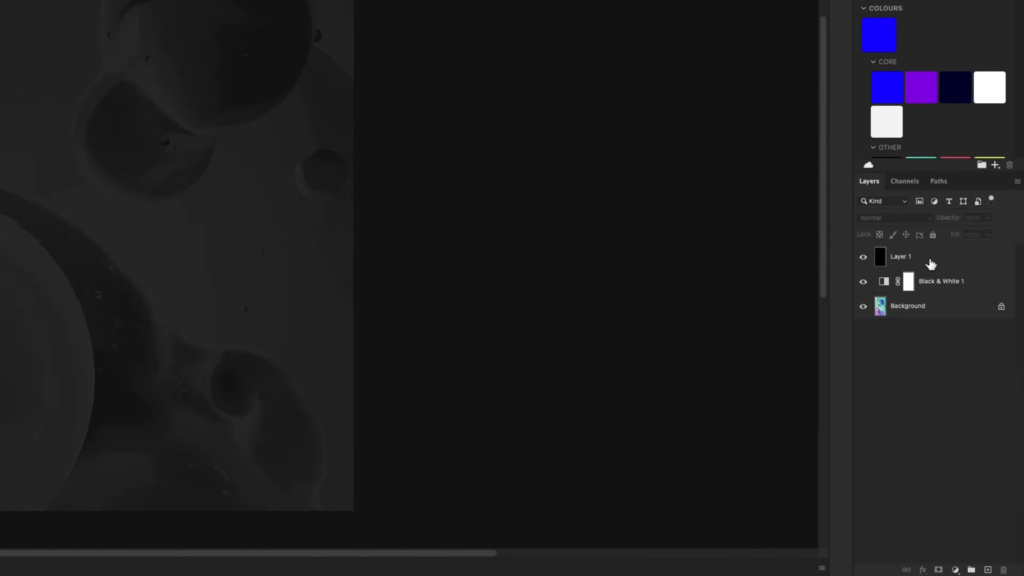
# Step: Add a Levels adjustment above the Black & White 1 layer and set its input levels to 70, 0.76 and 242
pyautogui.click(933, 230)
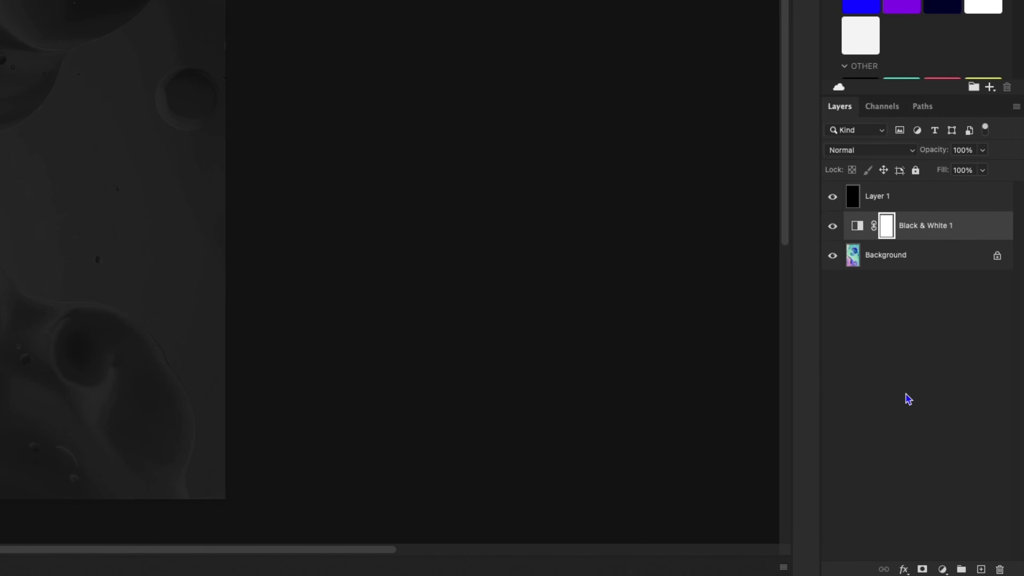
pyautogui.click(943, 569)
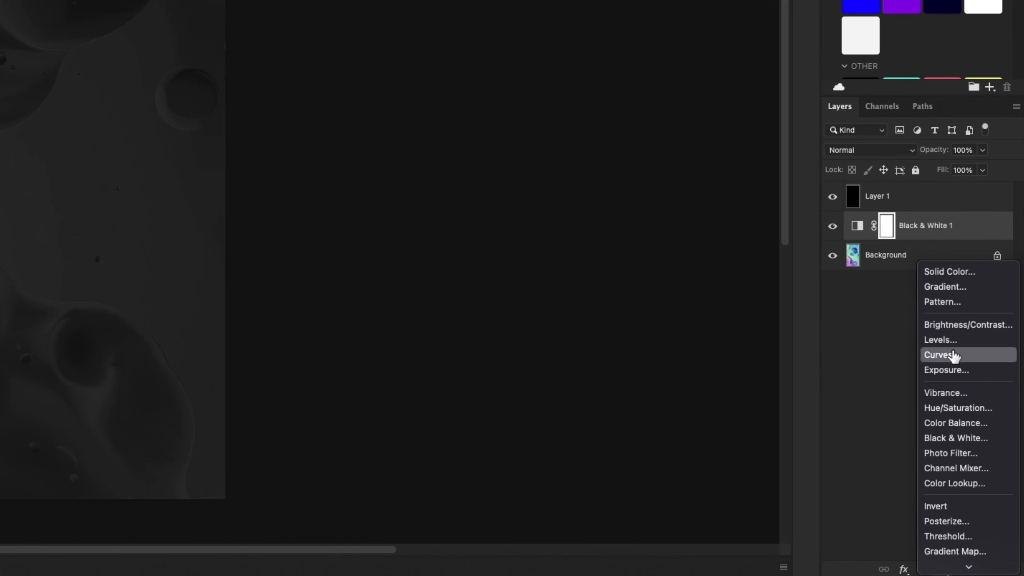
pyautogui.click(950, 341)
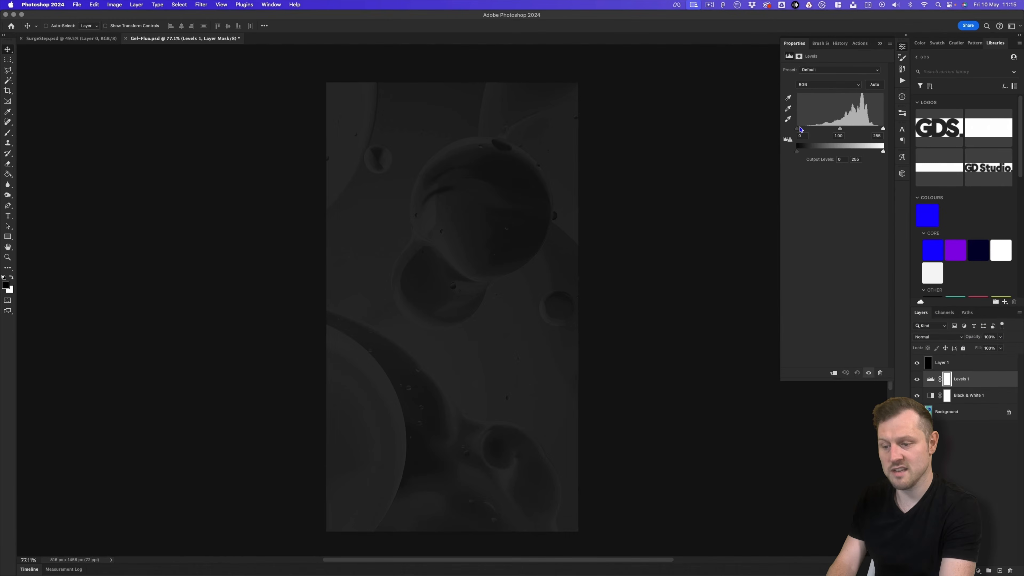
pyautogui.moveTo(801, 130); pyautogui.dragTo(821, 130)
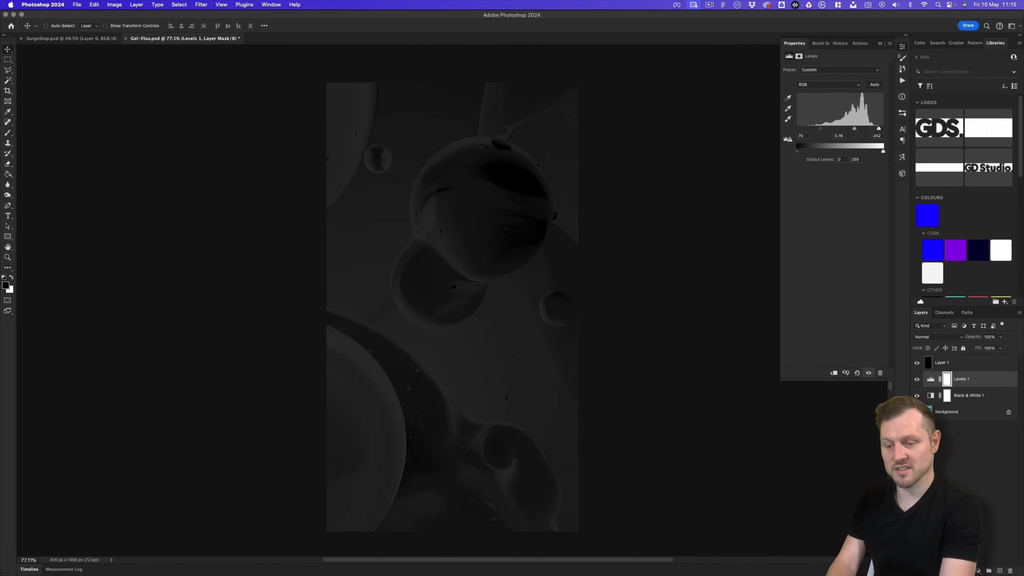
# Step: Set the opacity of the black-filled Layer 1 to 60%
pyautogui.click(964, 362)
pyautogui.write('60')
pyautogui.press('Return')
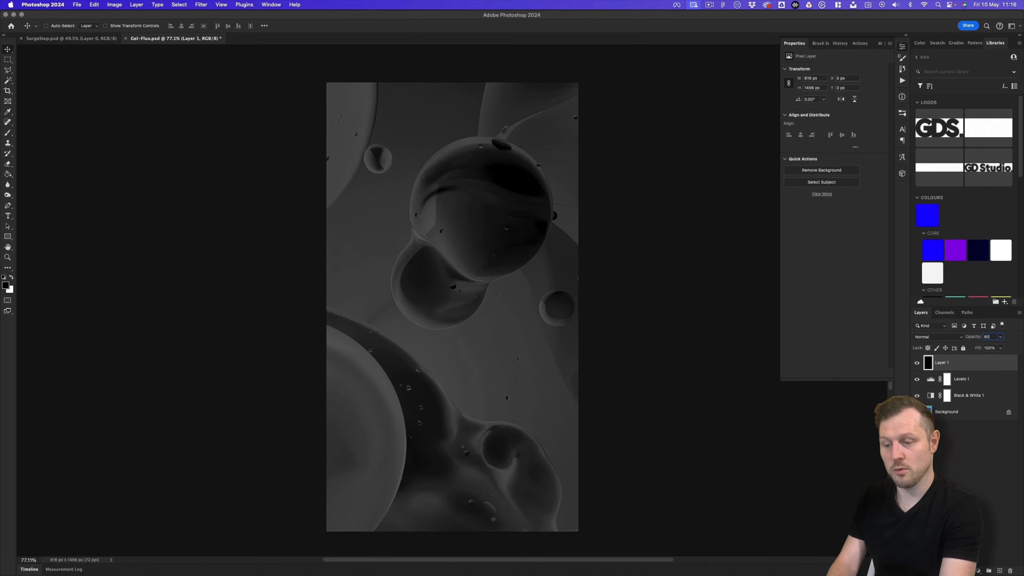
# Step: Save and close Gel-Flux.psd, return to the poster in InDesign and deselect the background image
pyautogui.press('super+w')
pyautogui.click(521, 198)
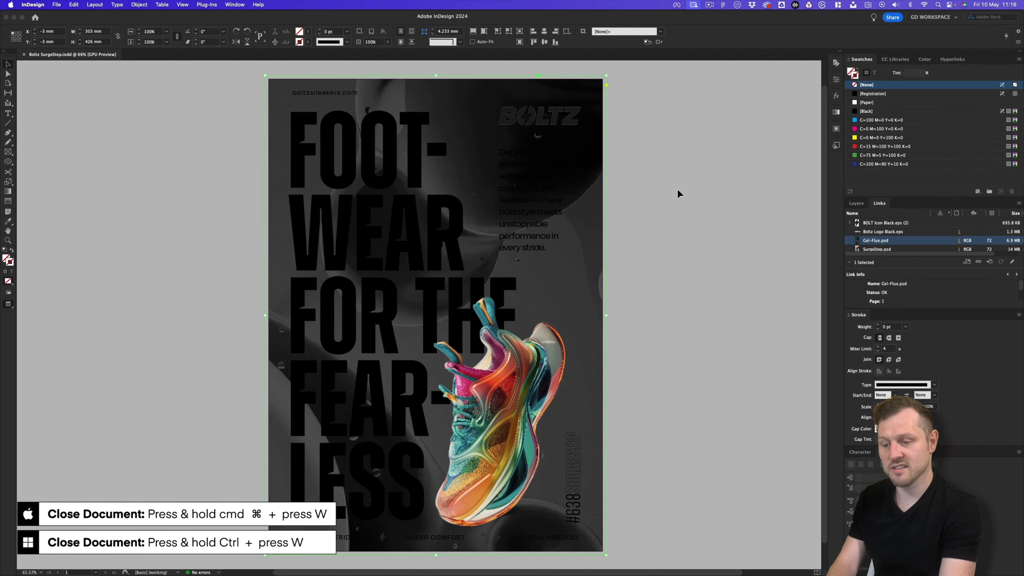
pyautogui.click(677, 190)
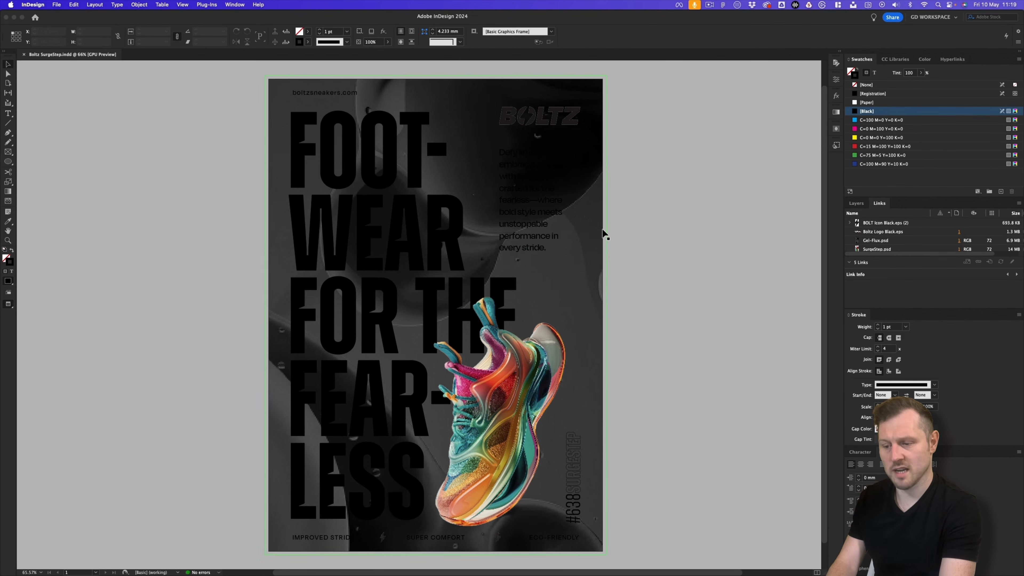
# Step: Make the TYPE layer active and change the text colour of the headline and the body paragraph to [Paper]
pyautogui.click(857, 203)
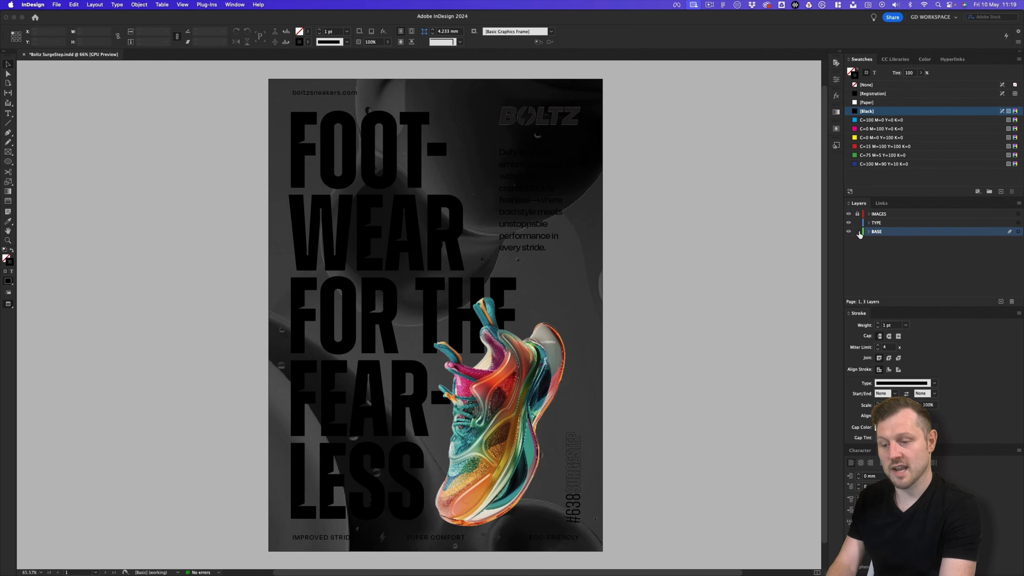
pyautogui.click(887, 224)
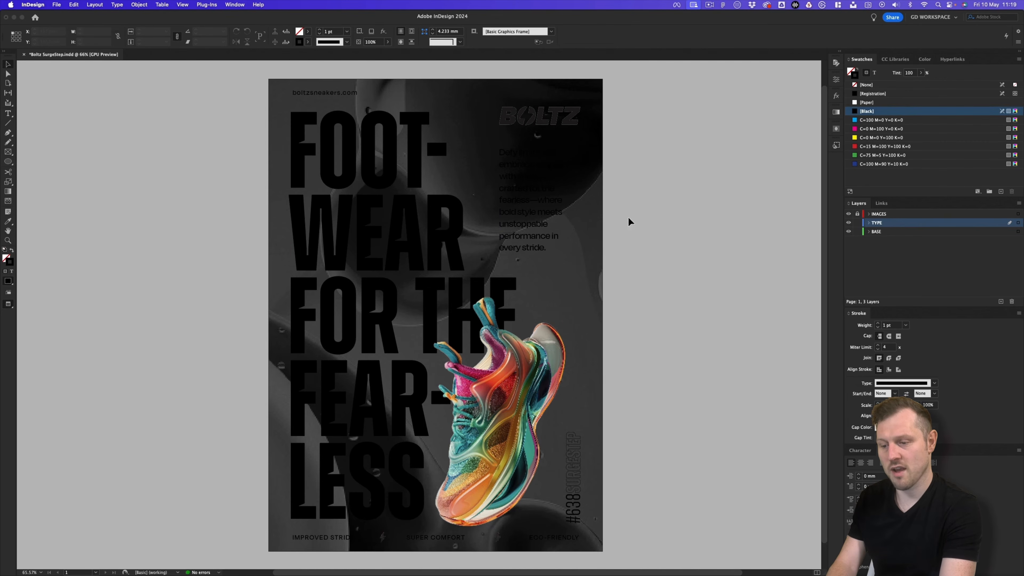
pyautogui.click(397, 227)
pyautogui.keyDown('shift'); pyautogui.click(551, 212); pyautogui.keyUp('shift')
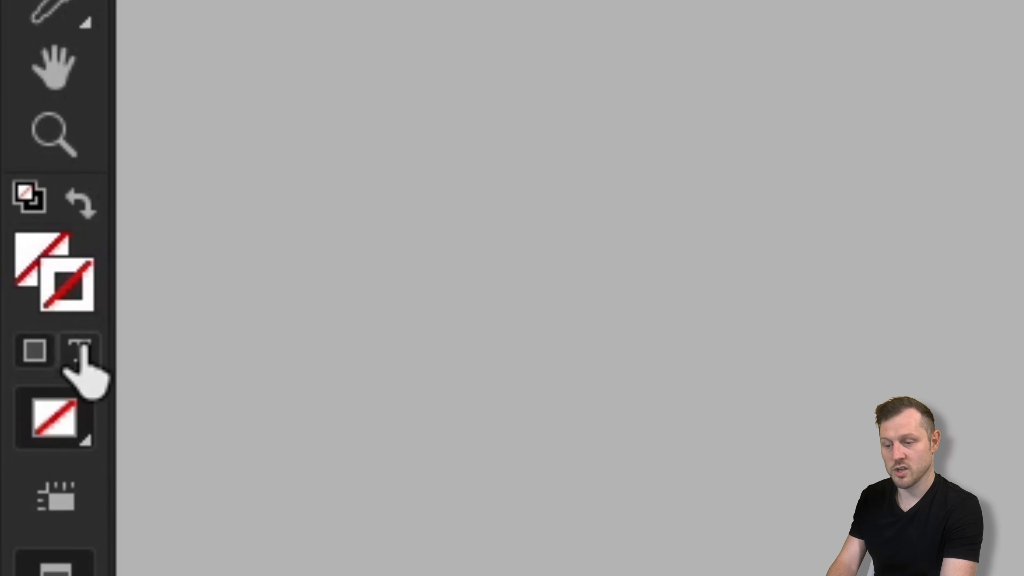
pyautogui.click(80, 350)
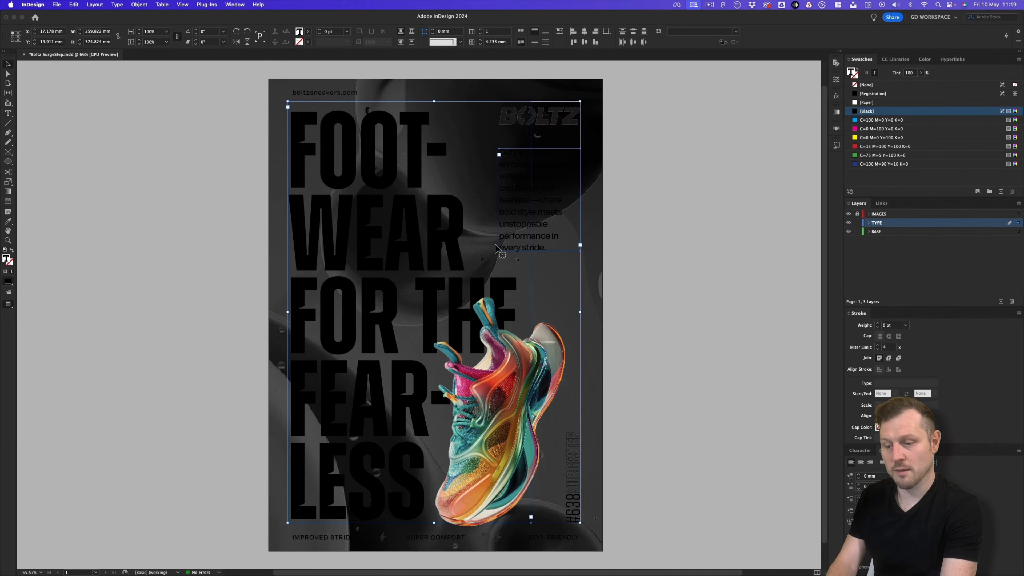
pyautogui.click(865, 102)
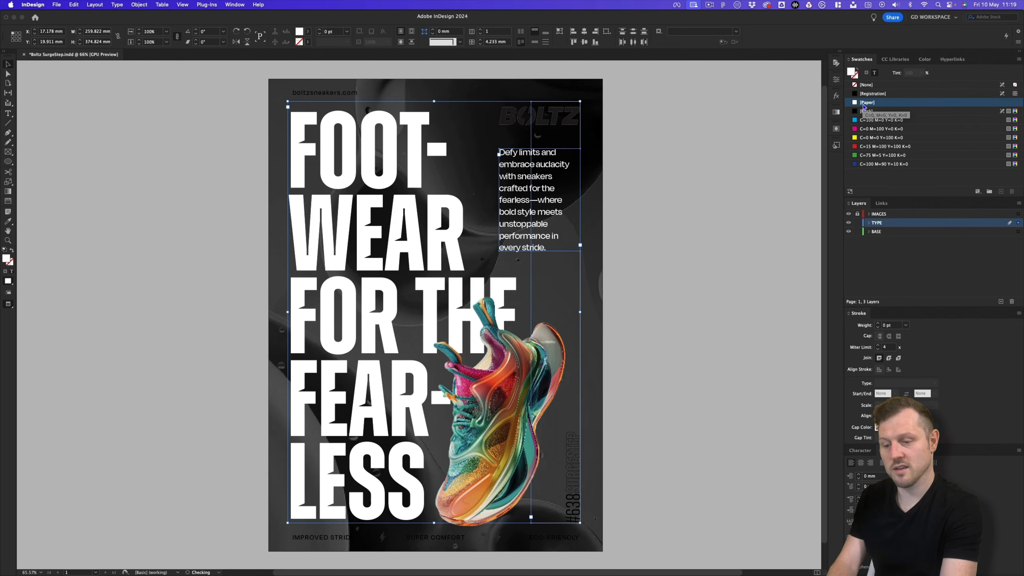
pyautogui.click(688, 185)
# Step: Change the text colour of the boltzsneakers.com line at the head of the poster to [Paper]
pyautogui.press('t')
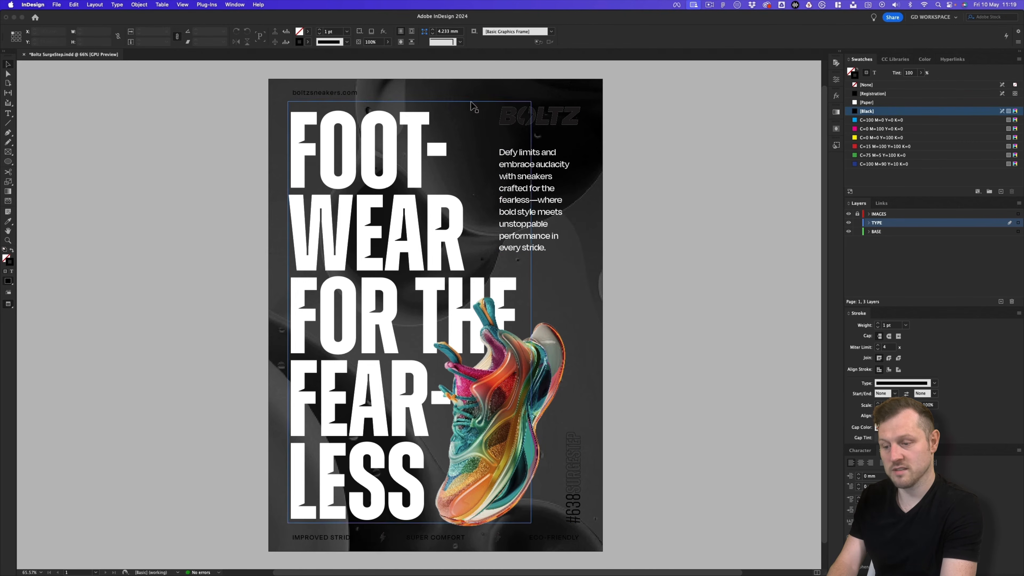
pyautogui.click(336, 93)
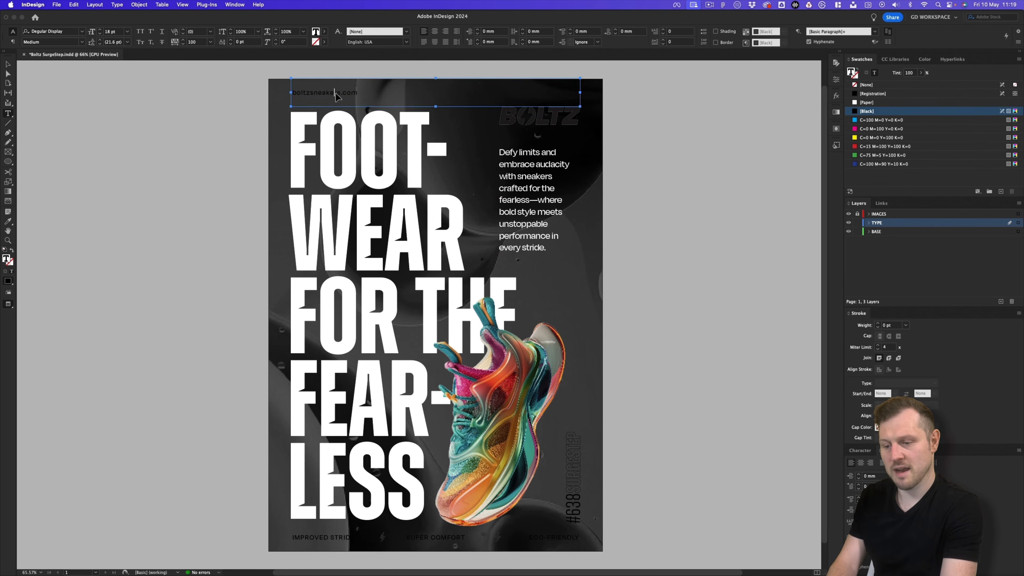
pyautogui.press('super+a')
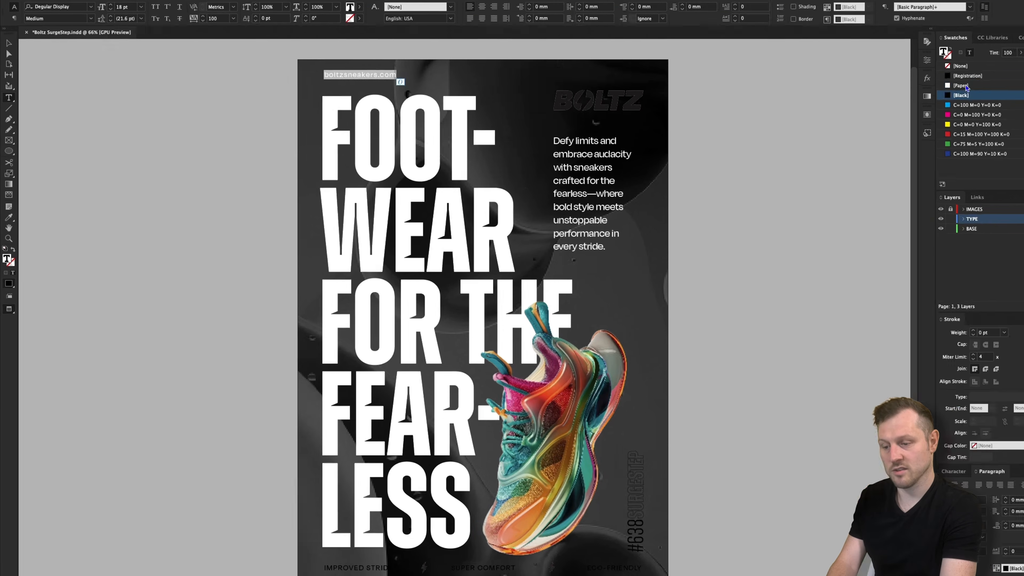
pyautogui.click(964, 85)
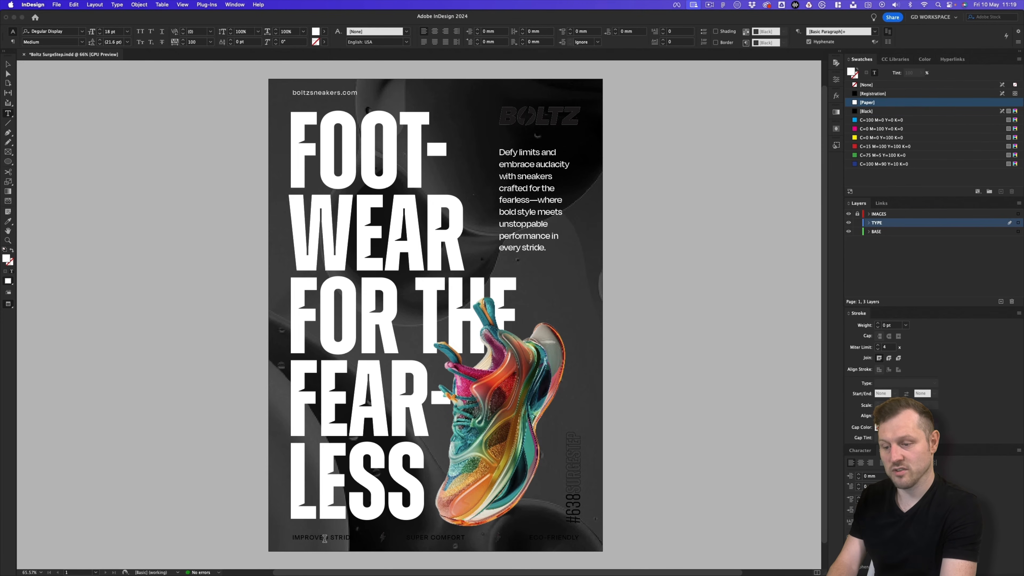
# Step: Change the text colour of the footer row IMPROVED STRIDE, SUPER COMFORT and ECO-FRIENDLY to [Paper], then deselect it
pyautogui.click(318, 539)
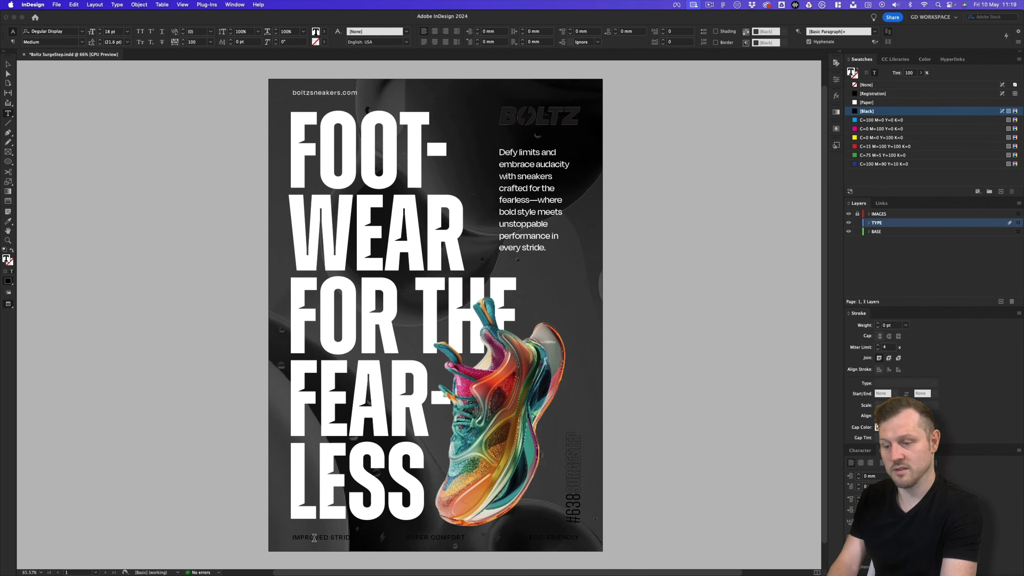
pyautogui.moveTo(314, 538); pyautogui.dragTo(519, 540)
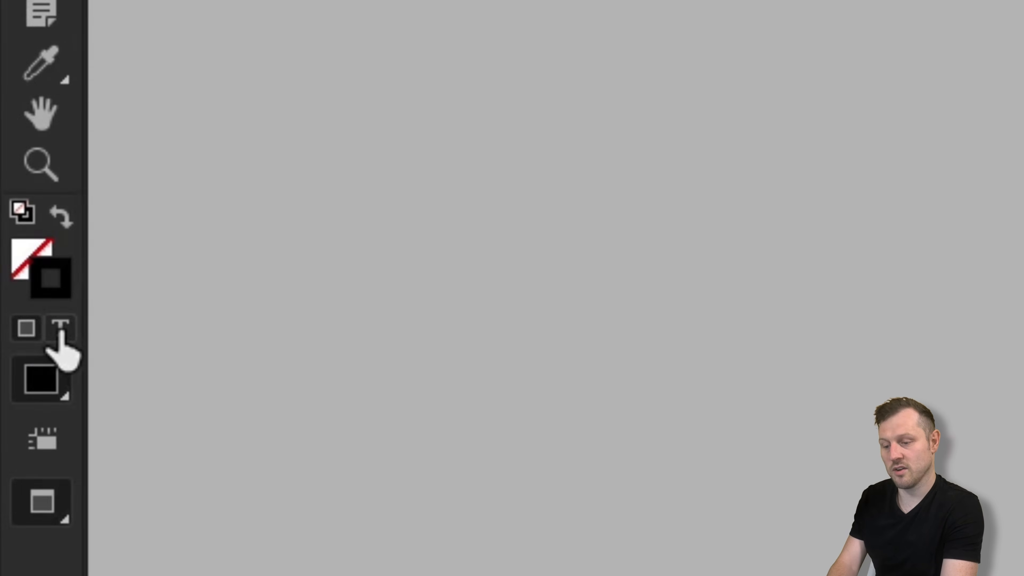
pyautogui.click(11, 271)
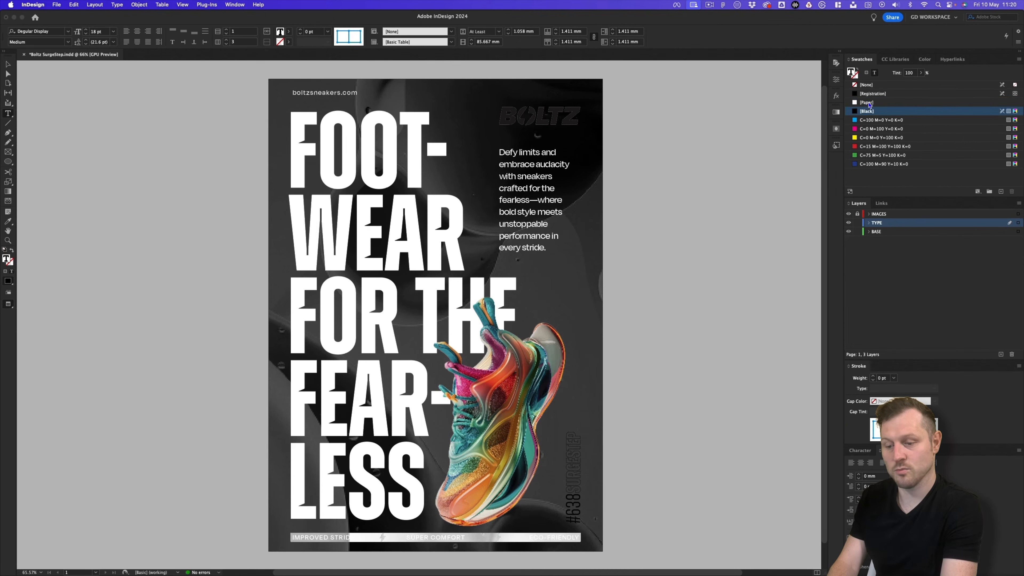
pyautogui.click(867, 103)
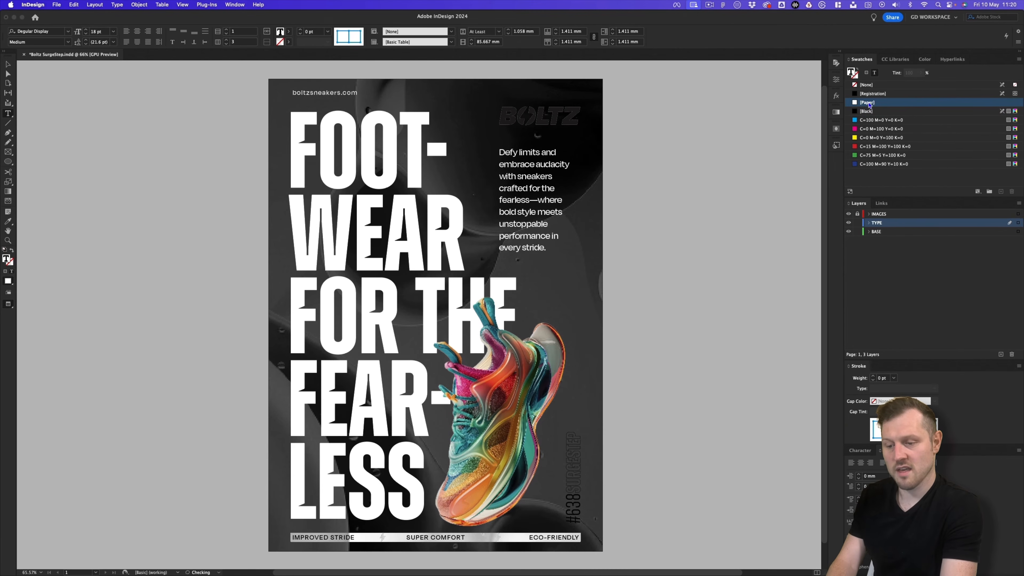
pyautogui.click(9, 65)
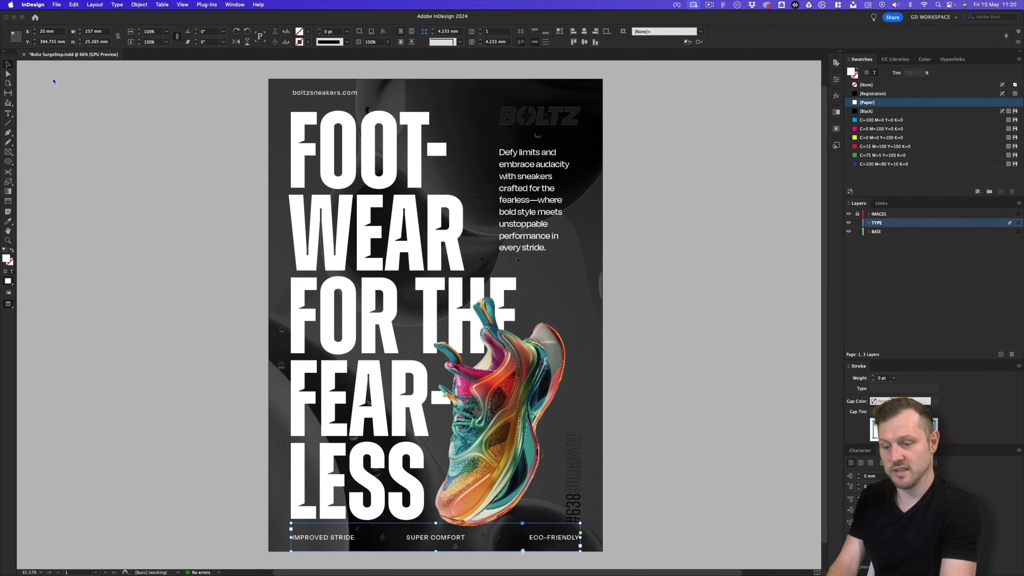
pyautogui.click(124, 104)
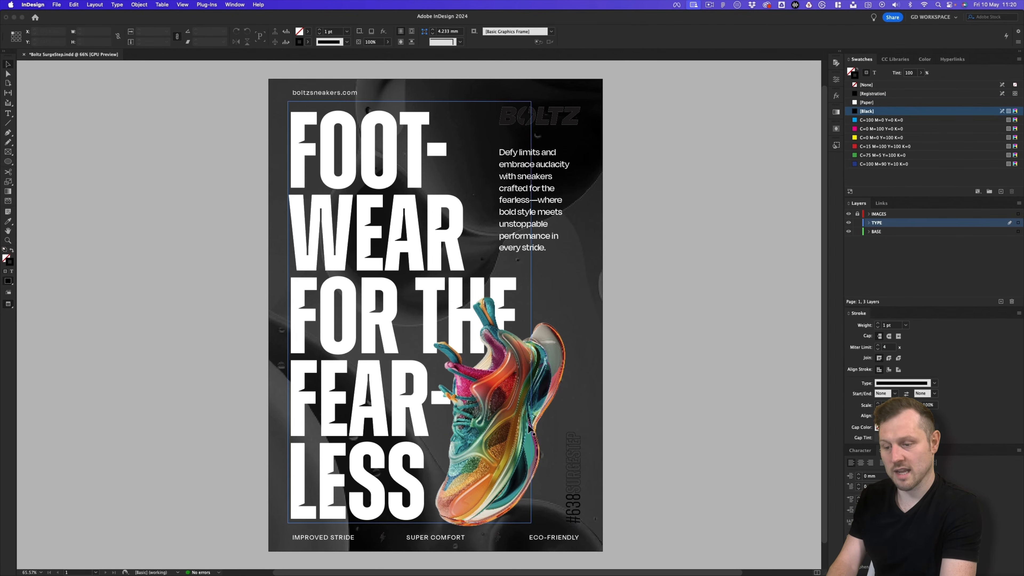
# Step: In the vertical #638SURGESTEP text, set the fill of #638 and the outline of SURGESTEP to [Paper]
pyautogui.doubleClick(577, 478)
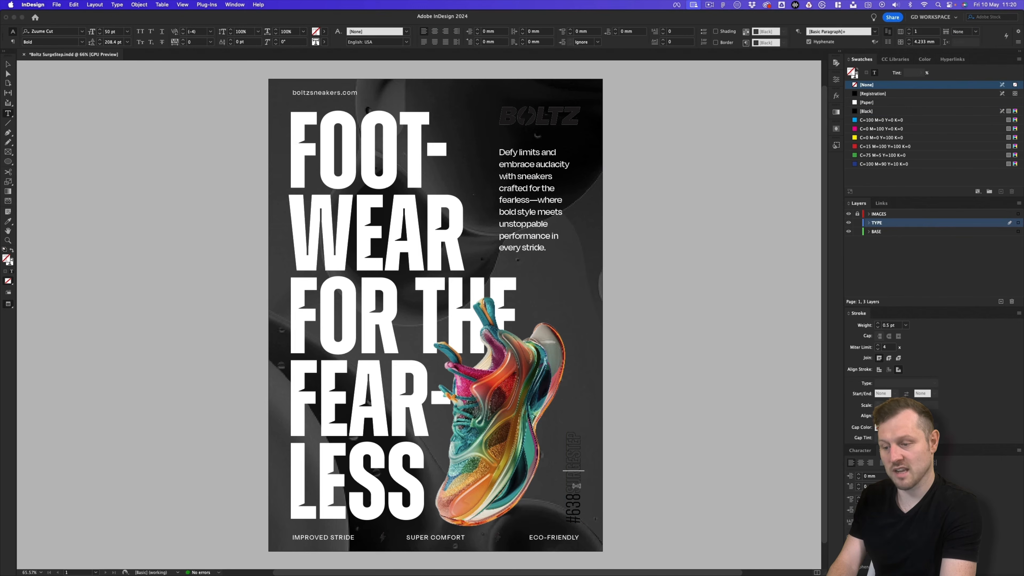
pyautogui.moveTo(577, 493); pyautogui.dragTo(578, 520)
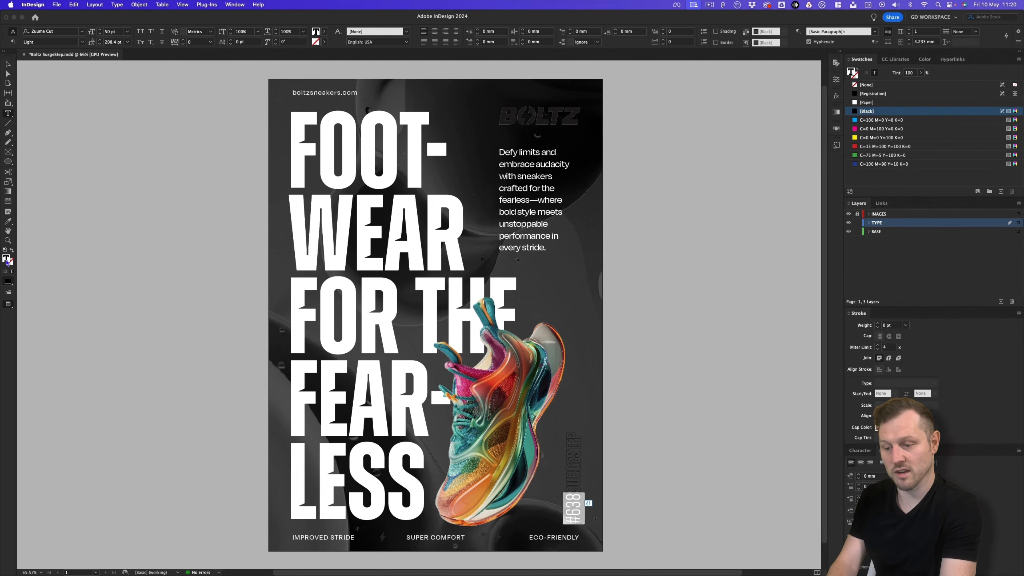
pyautogui.click(869, 103)
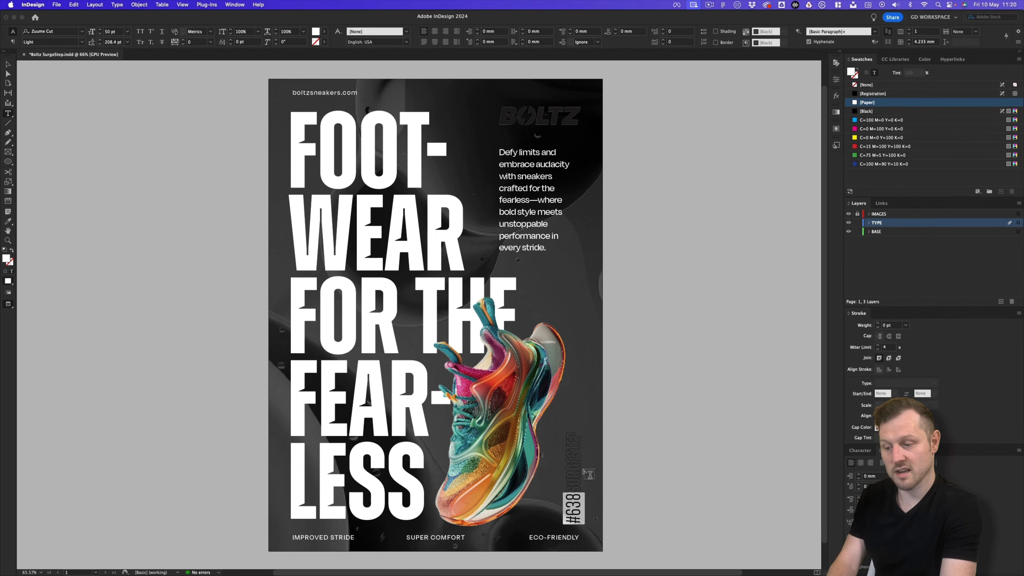
pyautogui.moveTo(575, 491); pyautogui.dragTo(575, 429)
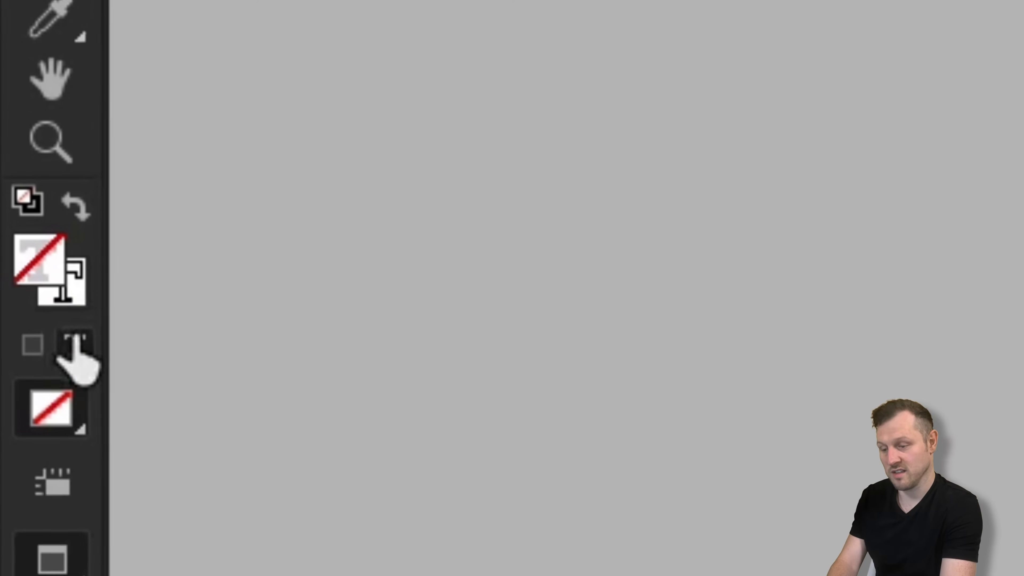
pyautogui.click(10, 264)
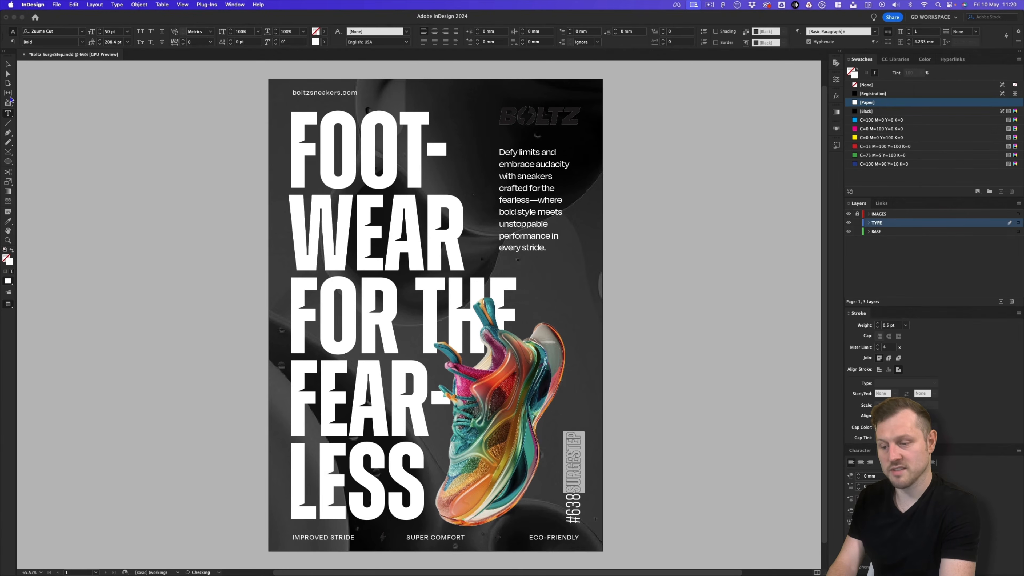
pyautogui.click(8, 64)
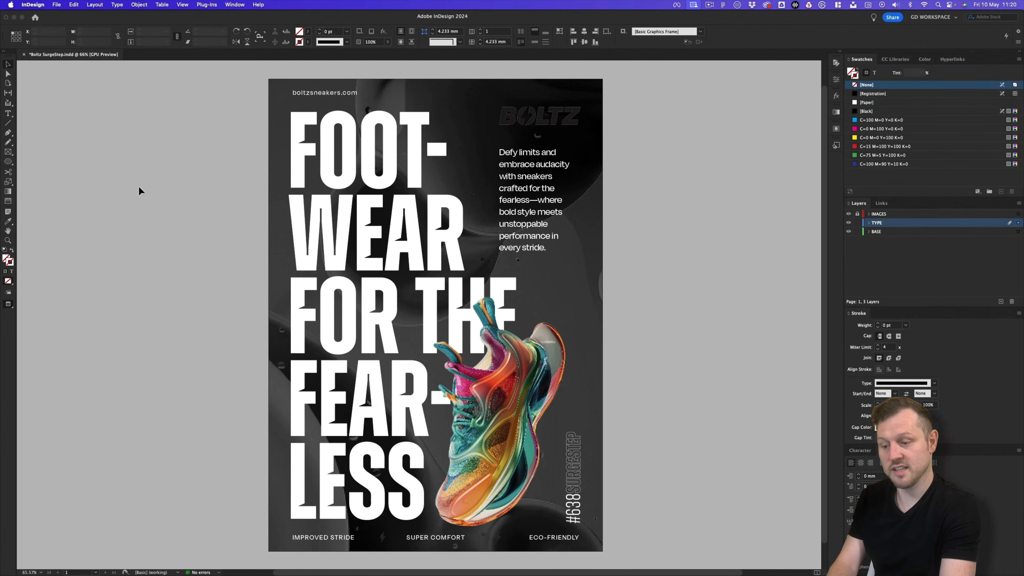
pyautogui.click(140, 190)
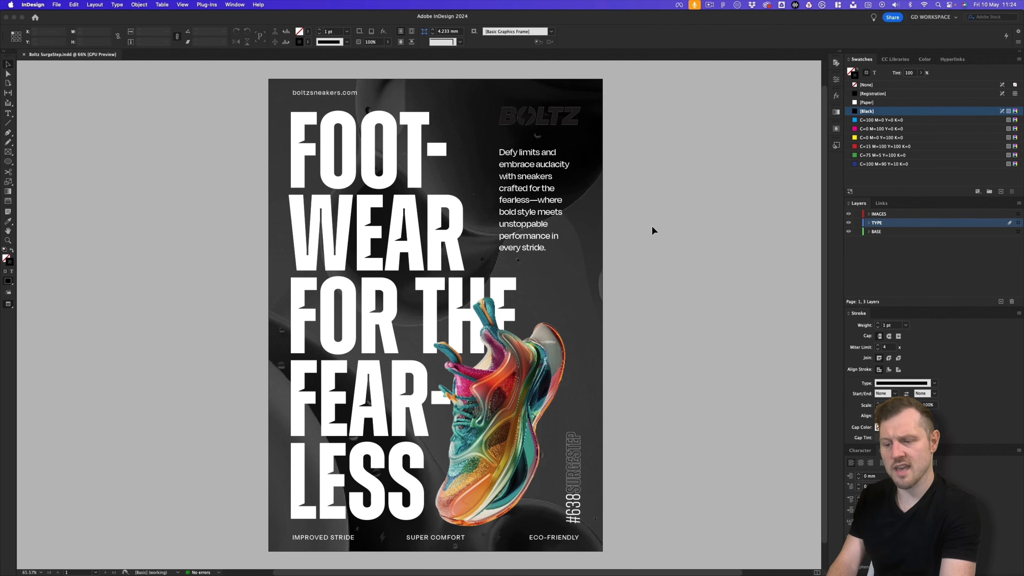
# Step: Relink the poster's Boltz Logo Black.eps to Boltz Logo White.eps from the 1 - Logo folder of the BOLTZ - MEDIA KIT
pyautogui.press('a')
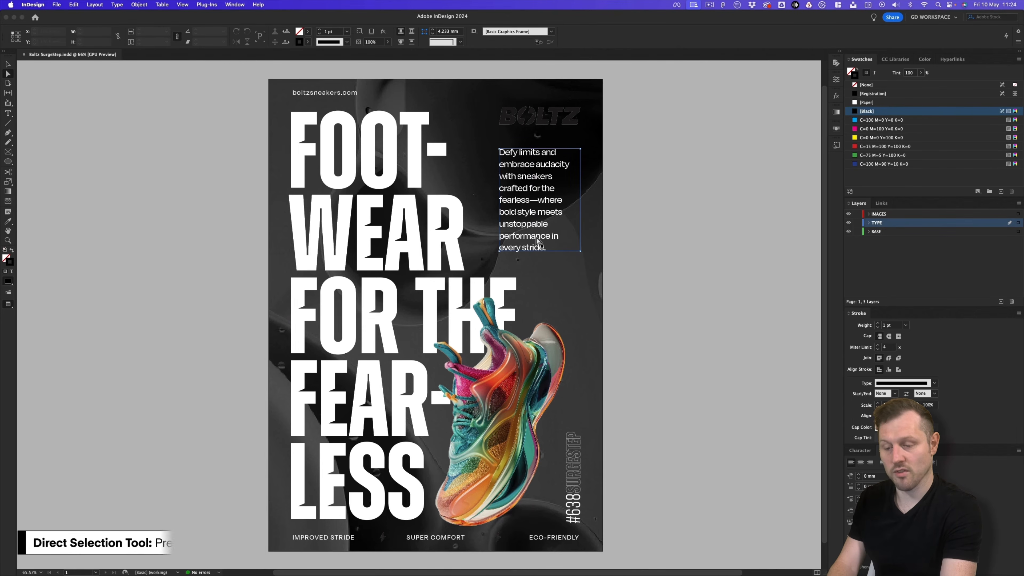
pyautogui.click(542, 117)
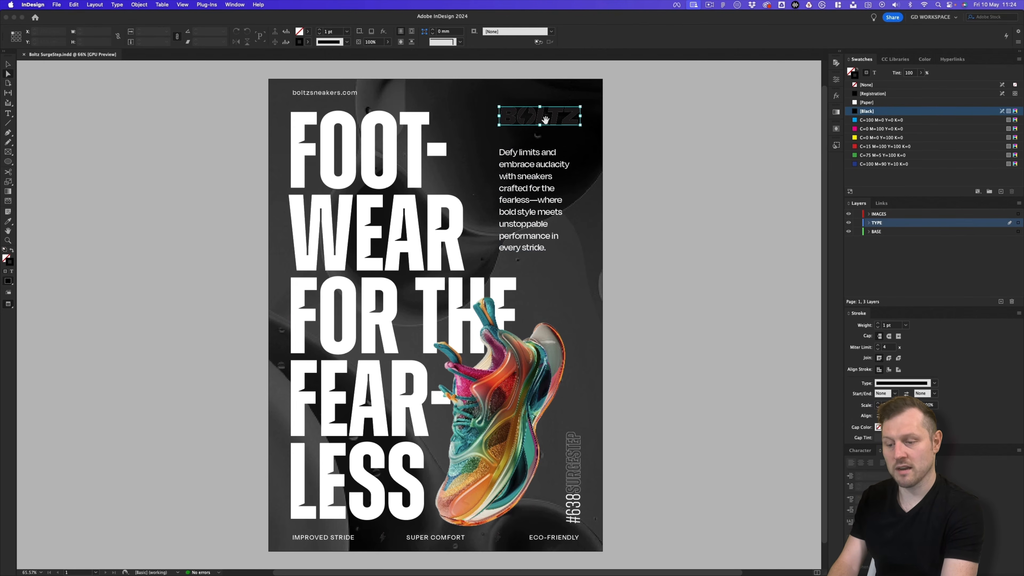
pyautogui.click(880, 204)
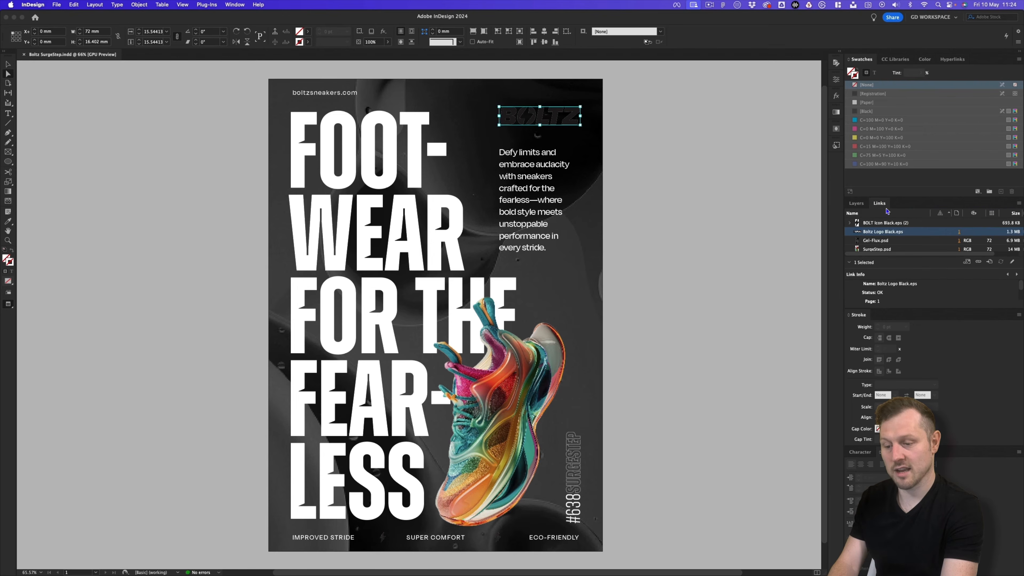
pyautogui.rightClick(885, 234)
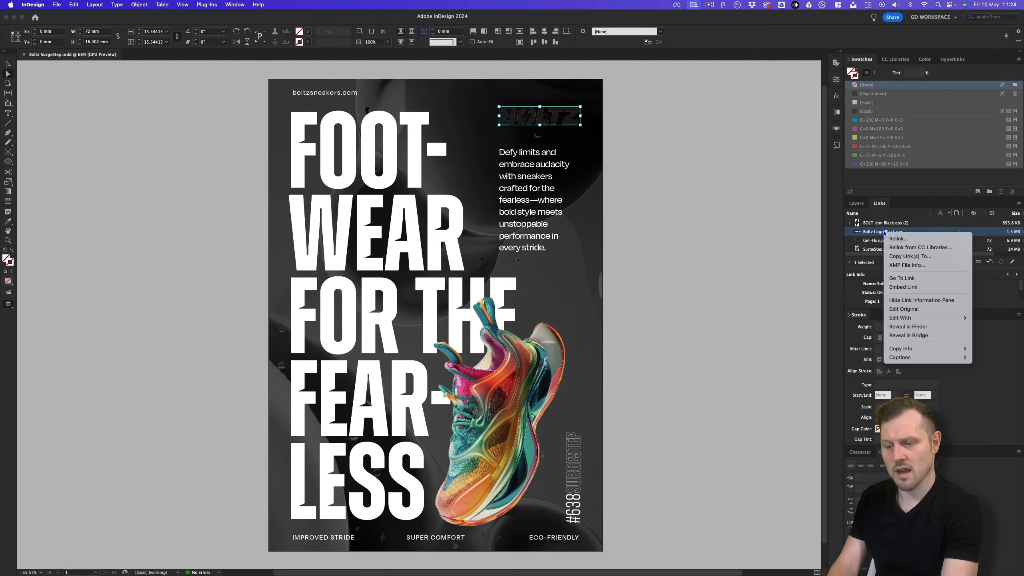
pyautogui.click(902, 240)
pyautogui.doubleClick(333, 276)
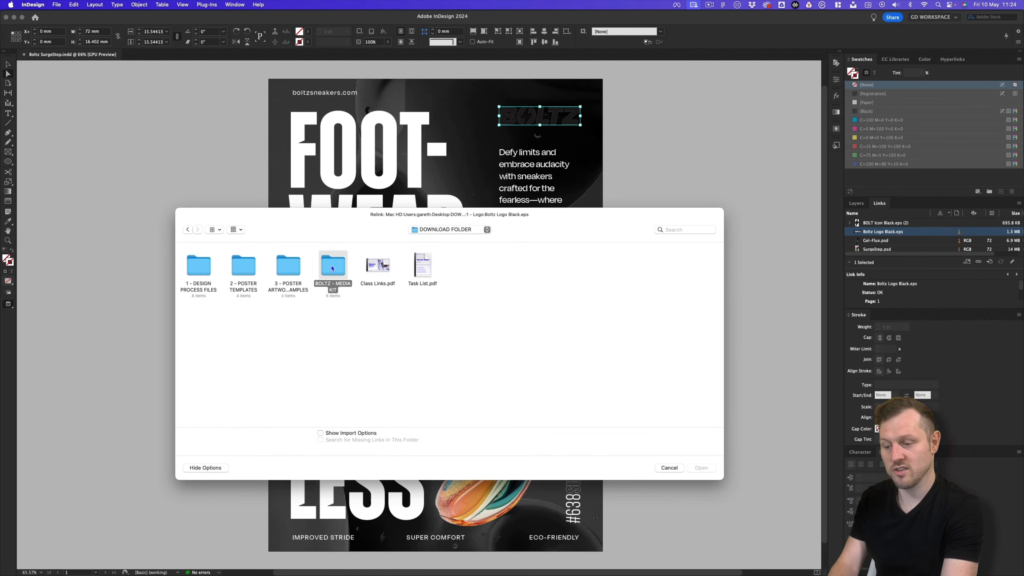
pyautogui.doubleClick(199, 266)
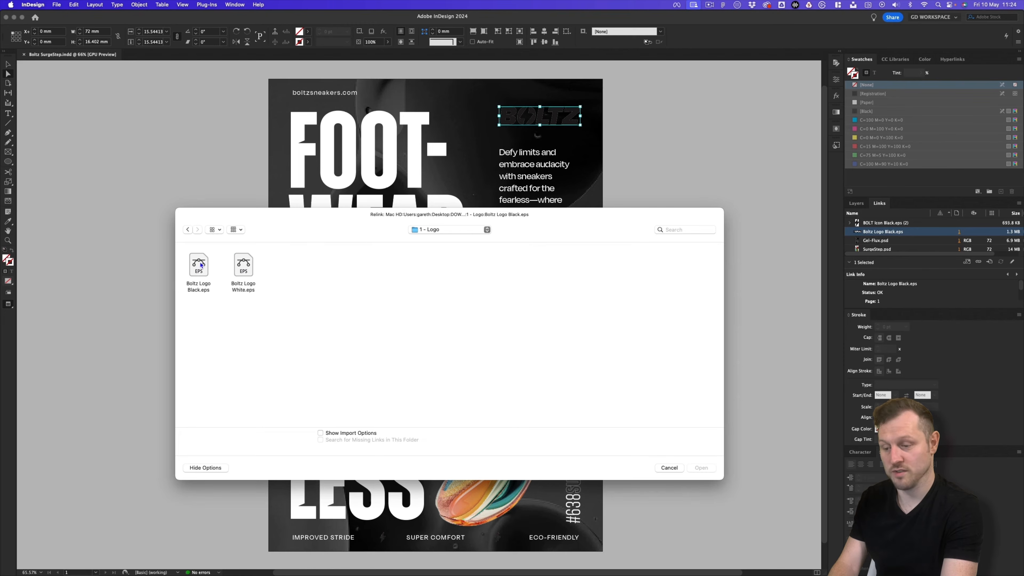
pyautogui.click(244, 266)
pyautogui.doubleClick(243, 267)
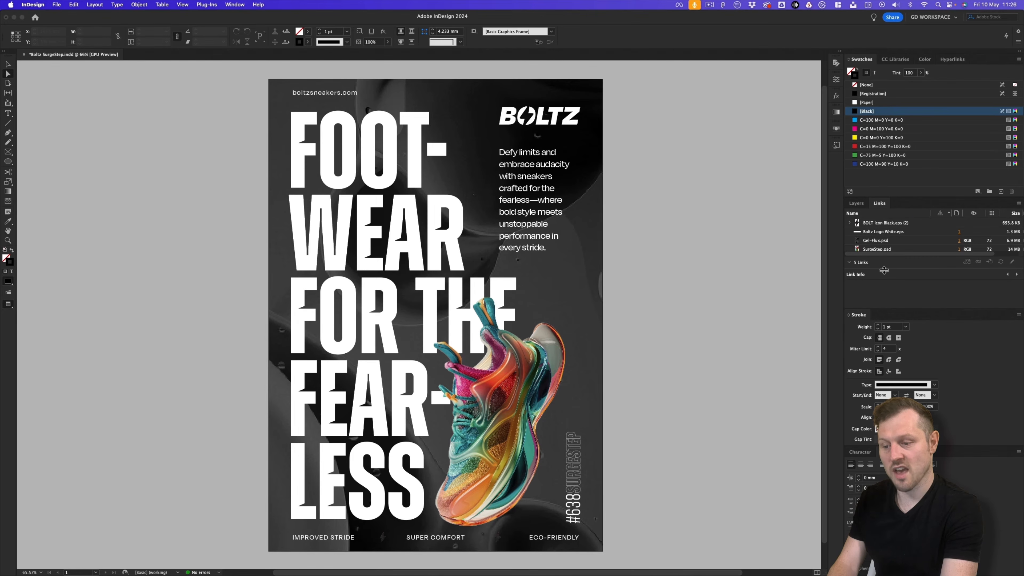
# Step: Relink all instances of BOLT Icon Black.eps to BOLT Icon White.eps from the media kit's 4 - Icons folder
pyautogui.click(884, 223)
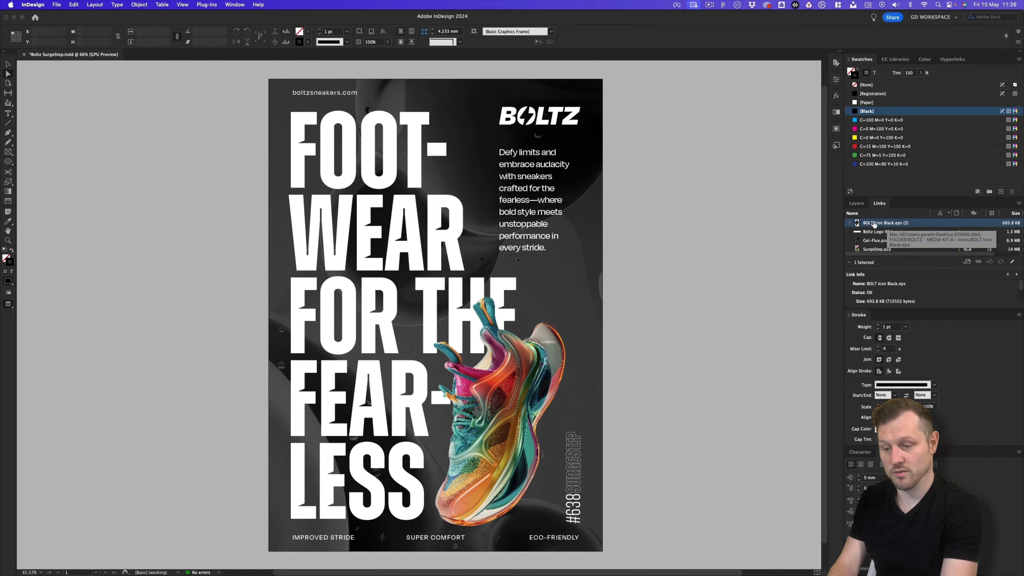
pyautogui.rightClick(881, 225)
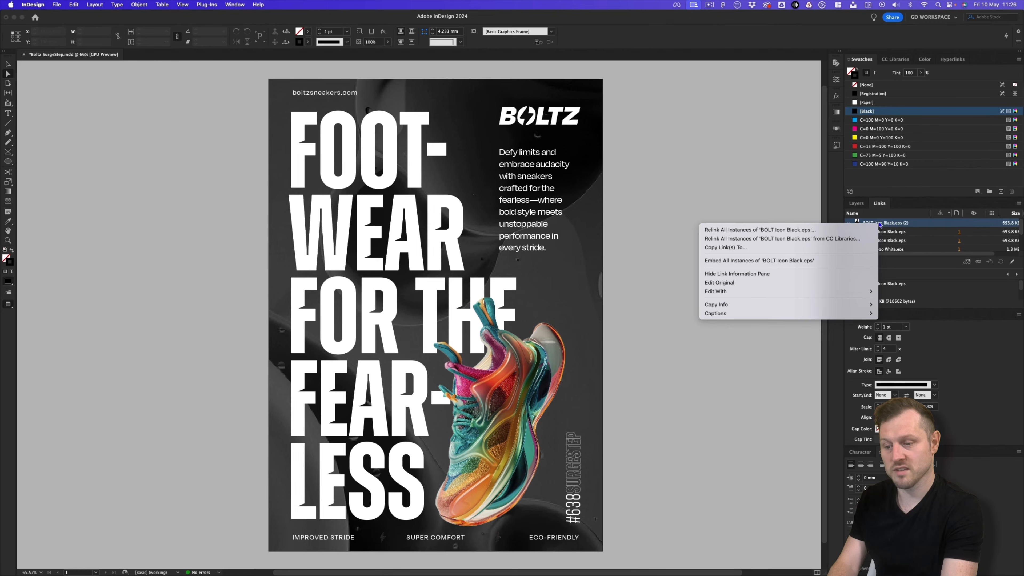
pyautogui.click(823, 231)
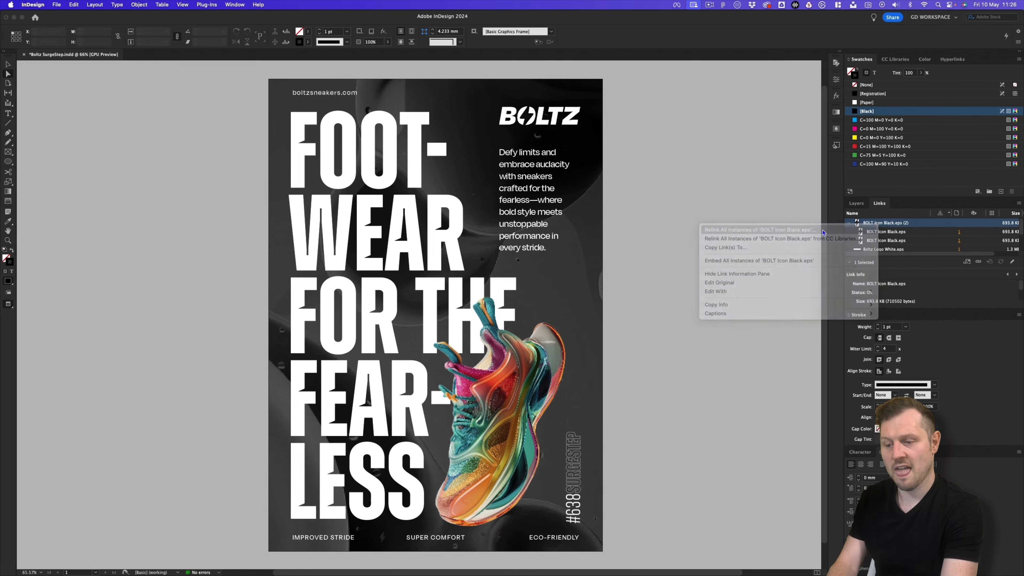
pyautogui.doubleClick(351, 237)
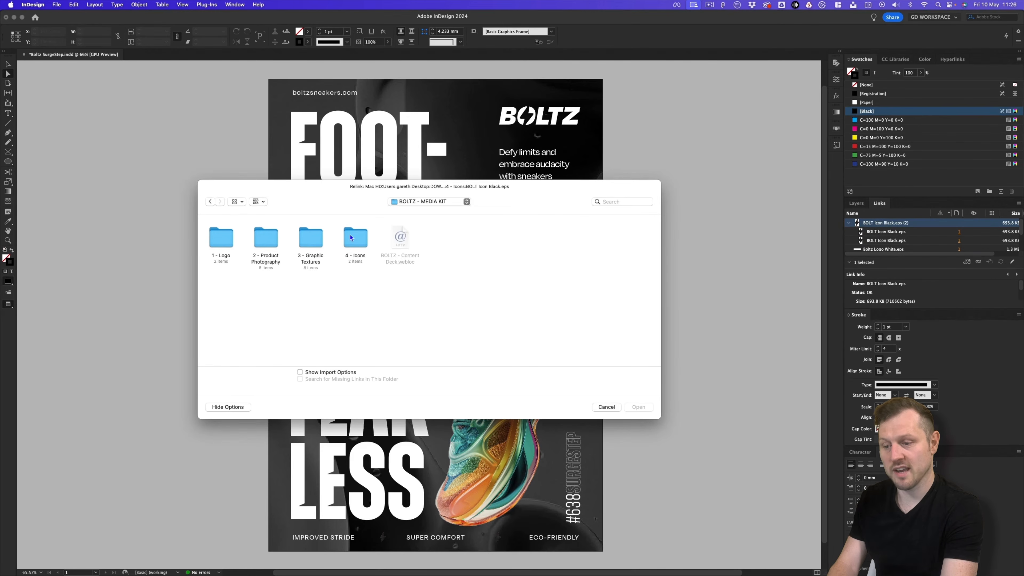
pyautogui.doubleClick(350, 243)
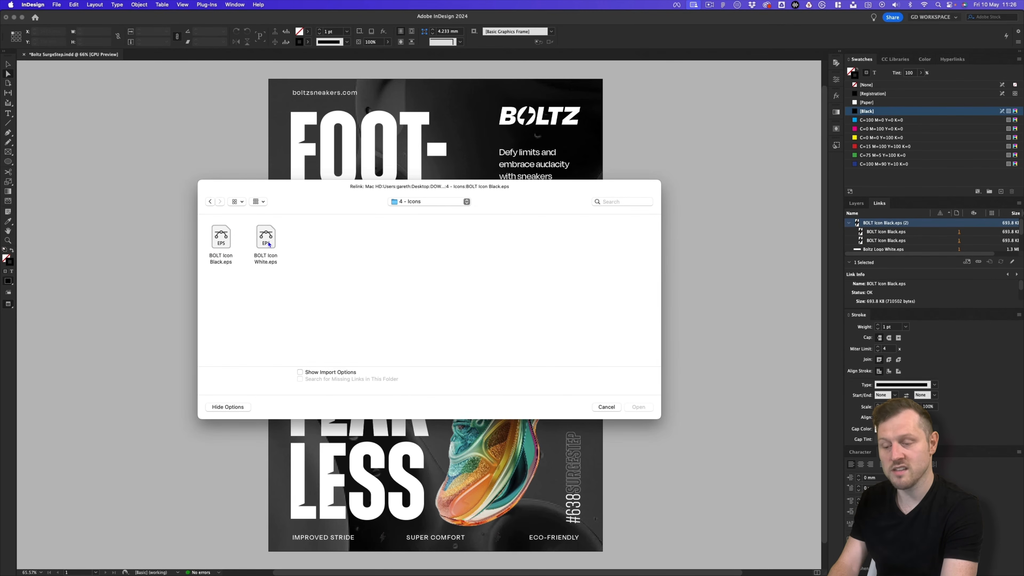
pyautogui.click(268, 244)
pyautogui.click(638, 406)
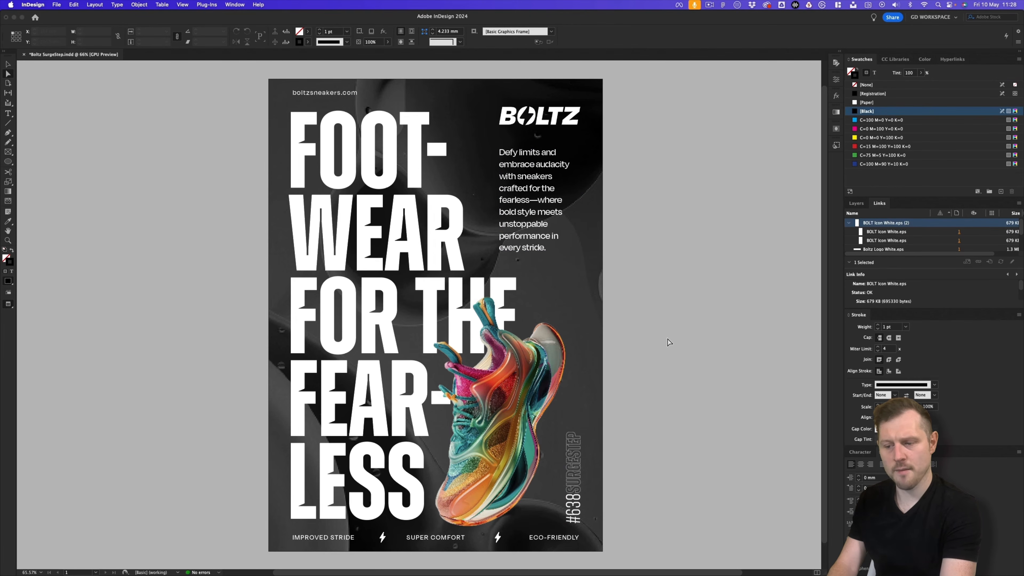
pyautogui.press('v')
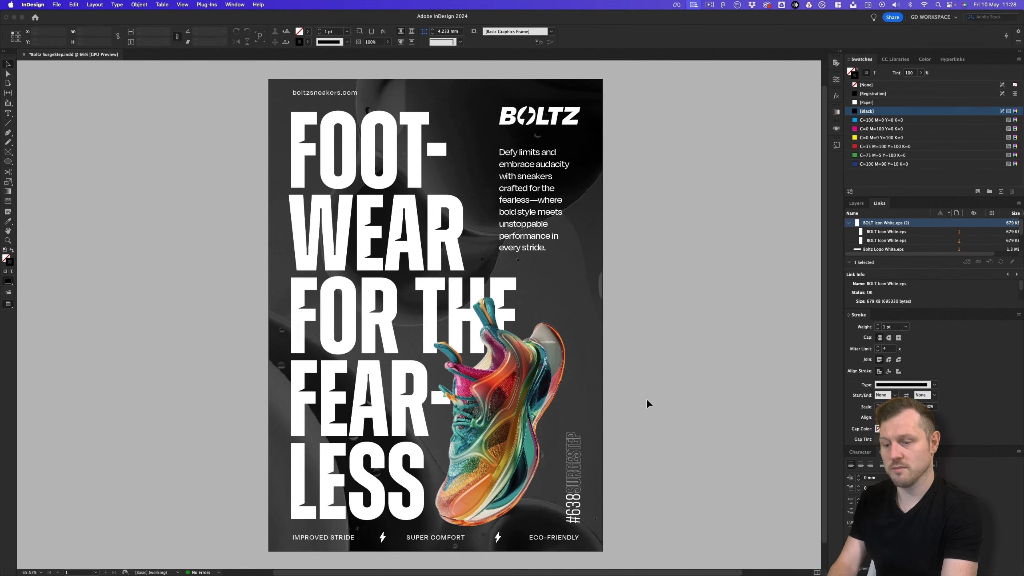
# Step: Extract a colour theme from the sneaker image with the Color Theme Tool and move its palette onto the pasteboard beside the poster
pyautogui.click(9, 223)
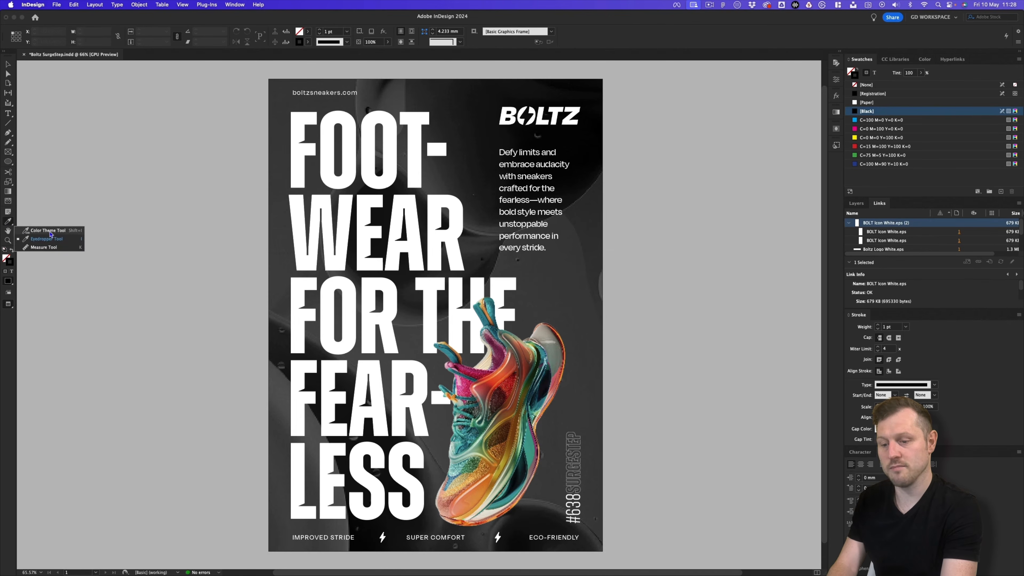
pyautogui.click(49, 232)
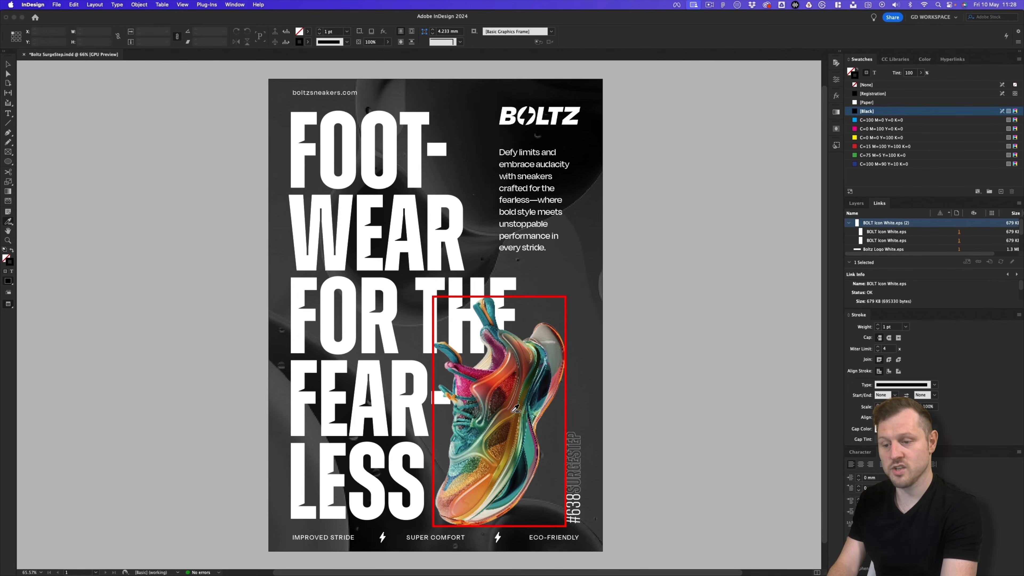
pyautogui.click(499, 379)
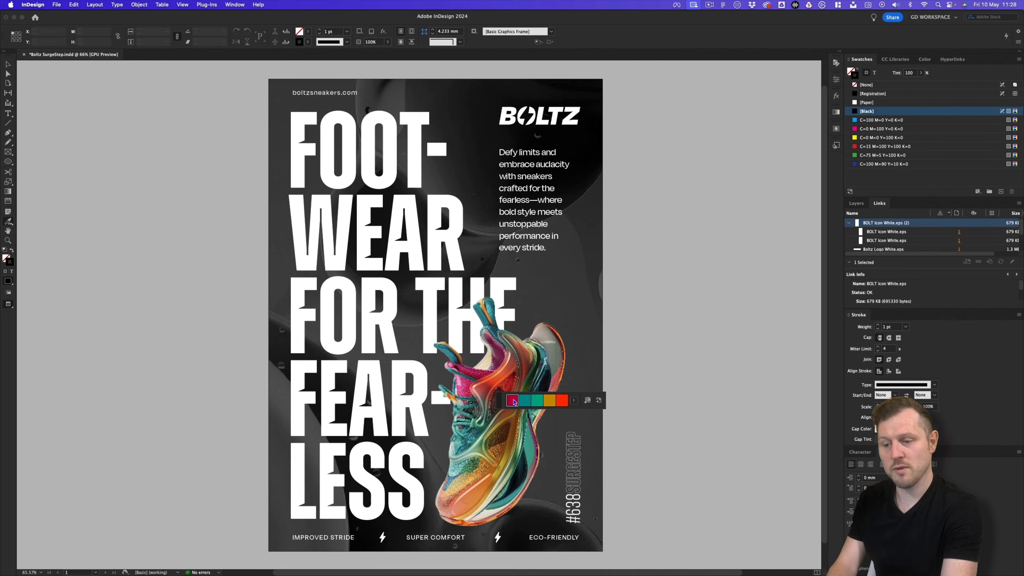
pyautogui.moveTo(500, 404); pyautogui.dragTo(621, 339)
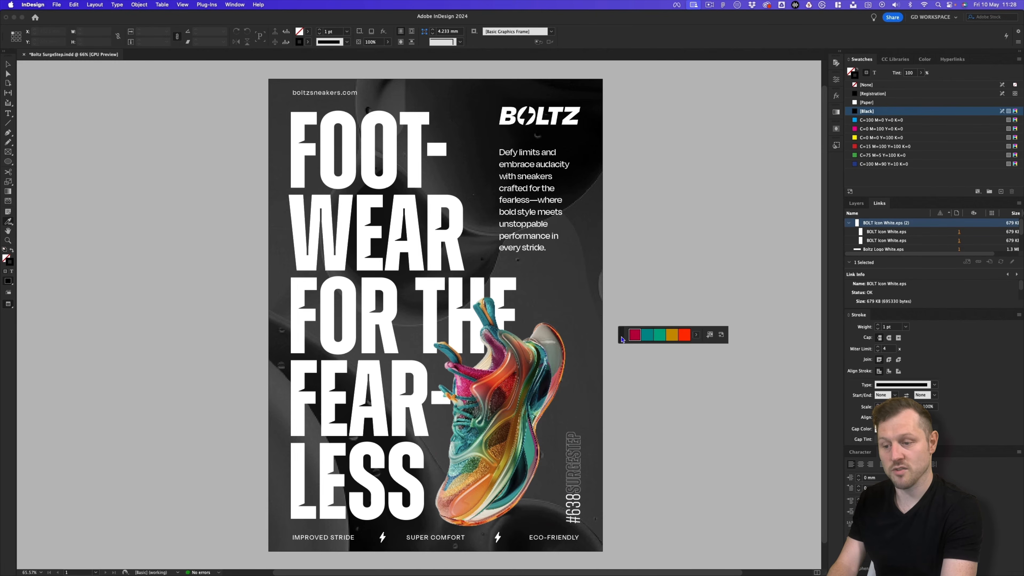
# Step: Switch the extracted sneaker colour theme to its Bright variant and add it to the swatches
pyautogui.click(696, 335)
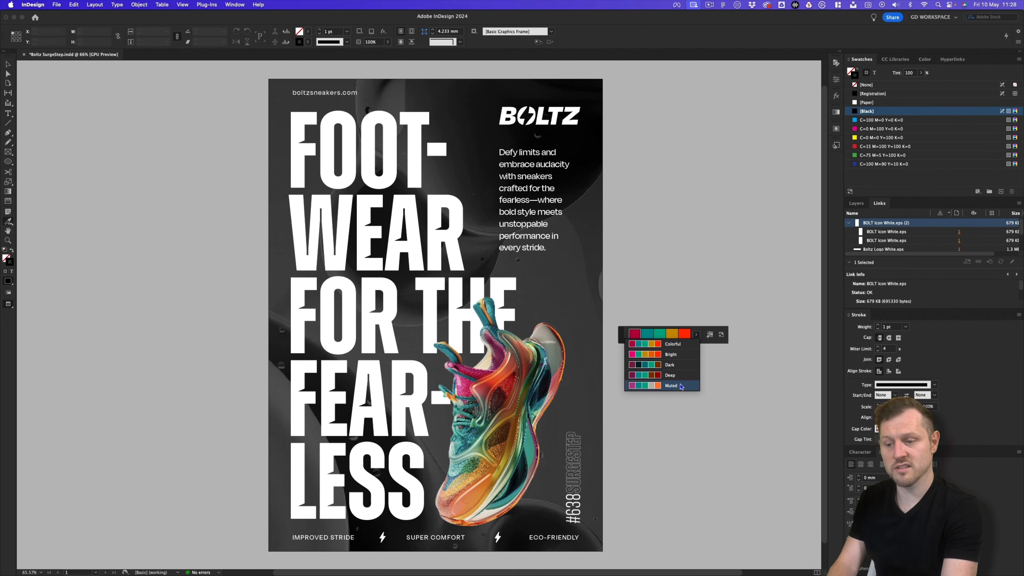
pyautogui.click(670, 354)
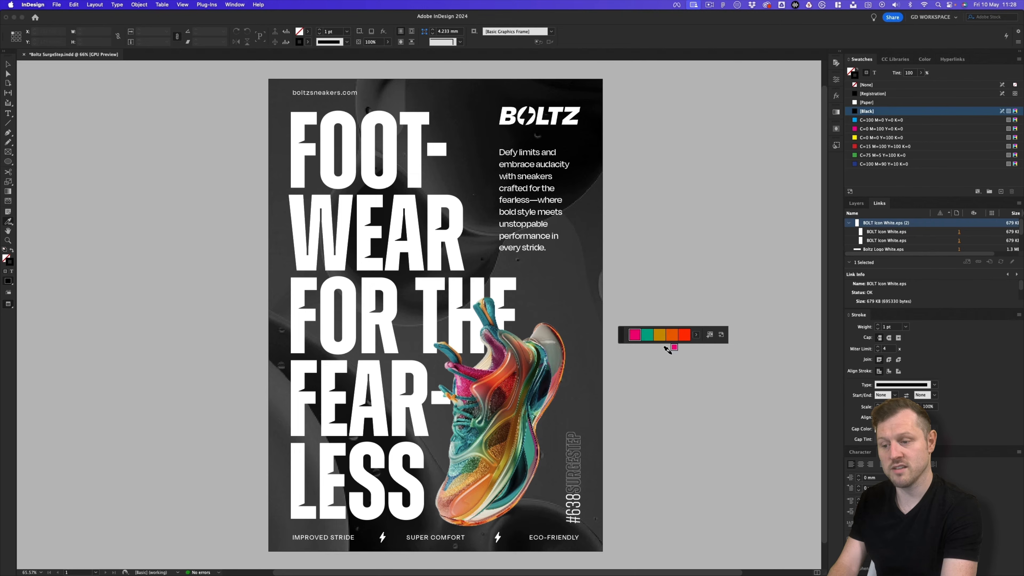
pyautogui.click(710, 336)
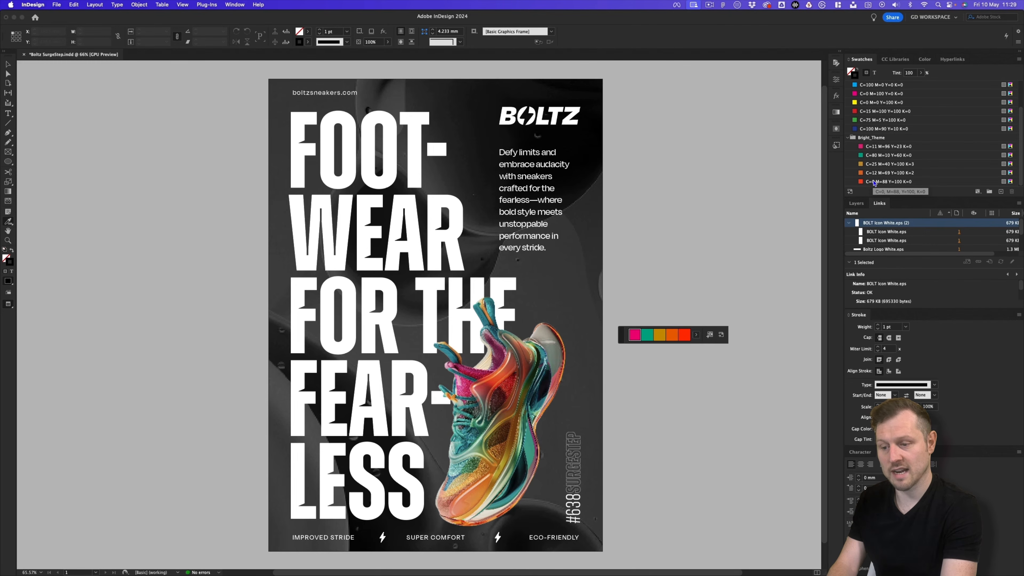
# Step: Fill all of the "Defy limits and embrace audacity" paragraph with the orange C=12 M=69 Y=100 K=2 swatch from Bright_Theme
pyautogui.click(9, 114)
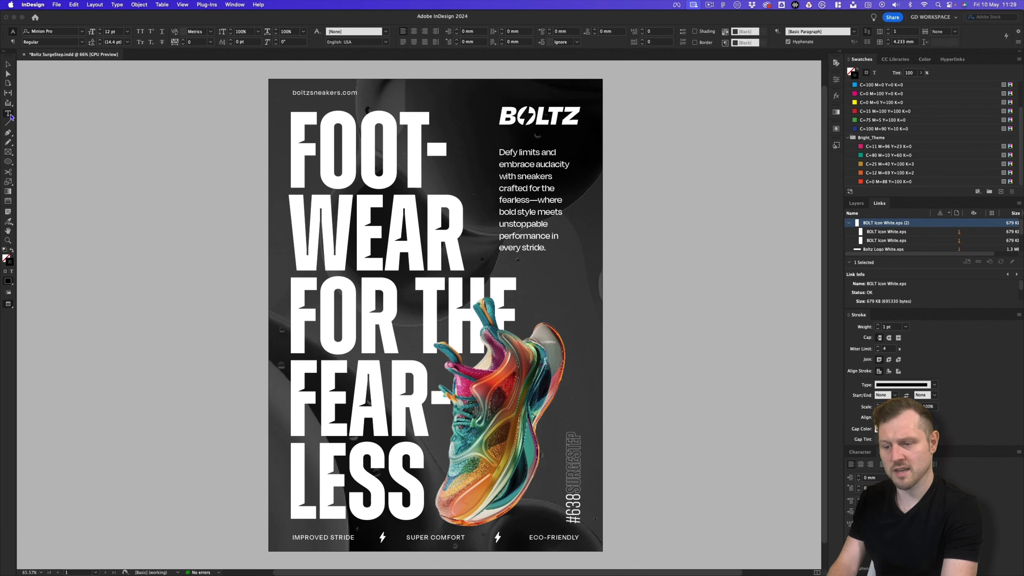
pyautogui.click(530, 185)
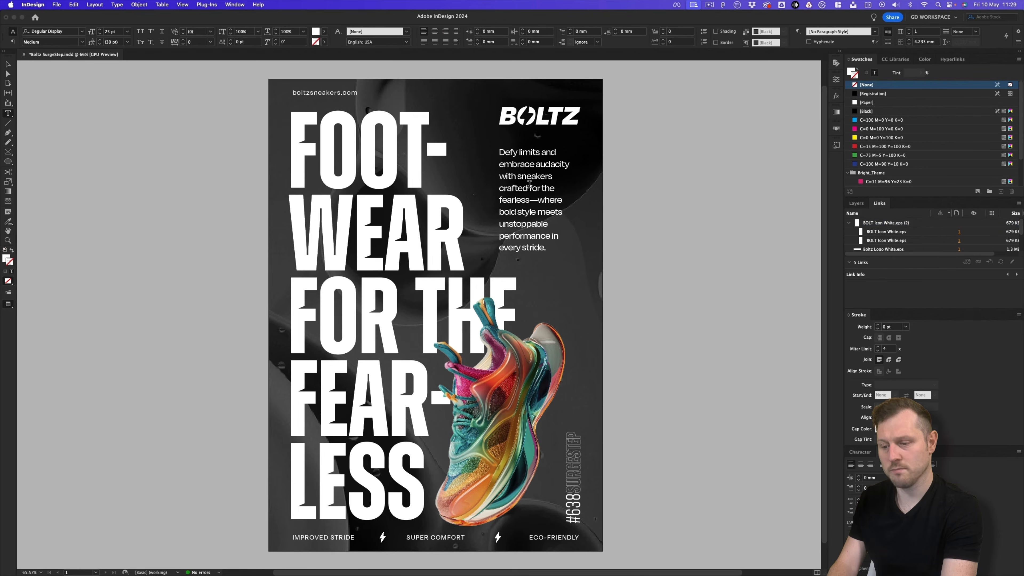
pyautogui.press('super+a')
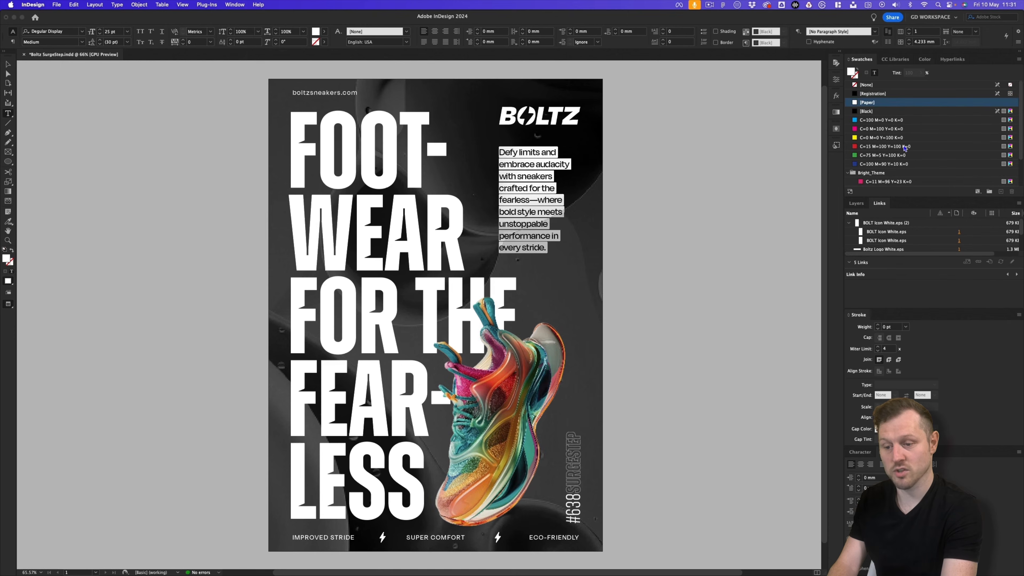
pyautogui.scroll(-2, 905, 149)
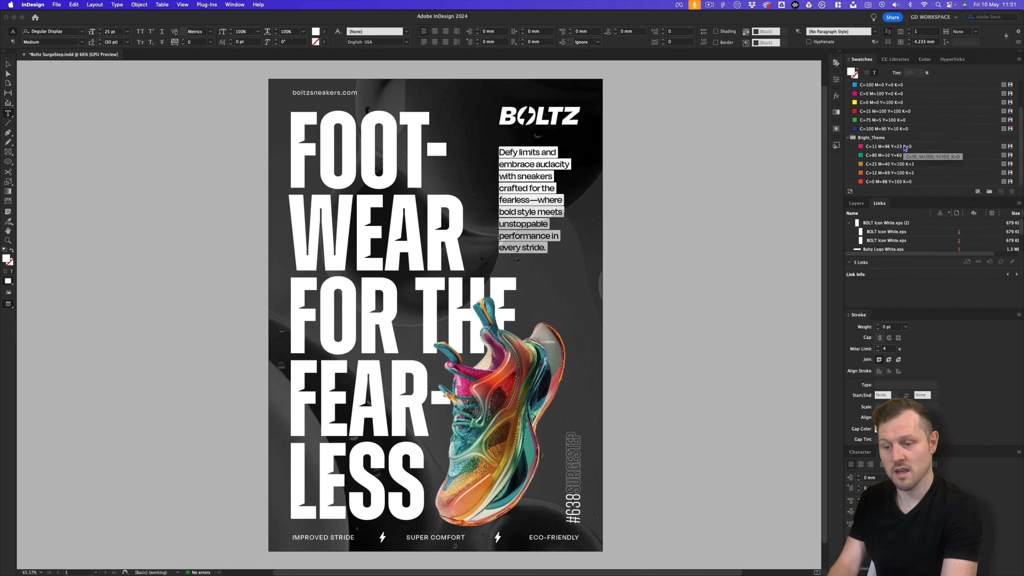
pyautogui.click(871, 174)
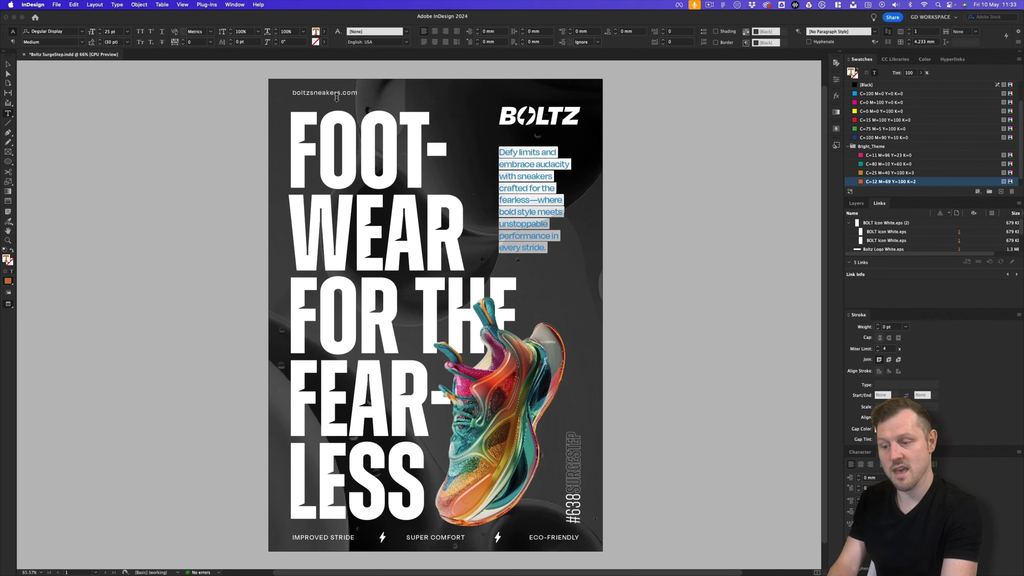
# Step: Fill the boltzsneakers.com text with the Bright_Theme orange C=12 M=69 Y=100 K=2 and deselect it
pyautogui.click(325, 93)
pyautogui.press('super+a')
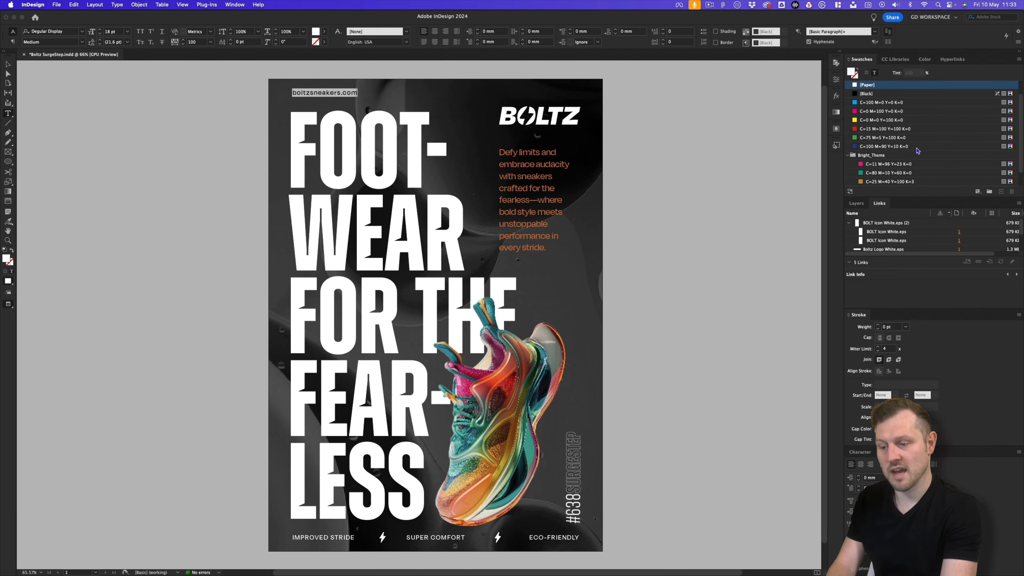
pyautogui.scroll(-2, 917, 152)
pyautogui.click(879, 174)
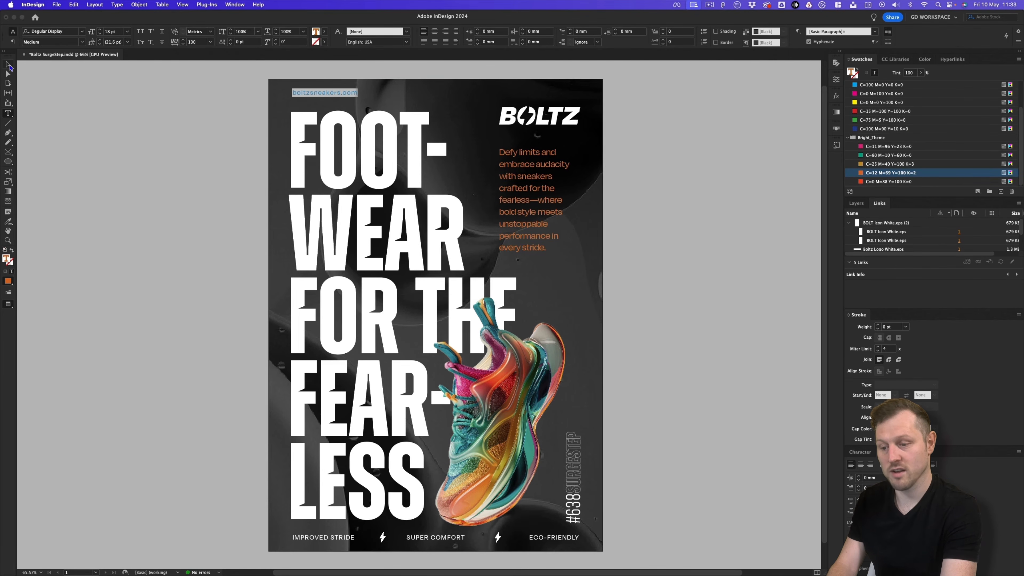
pyautogui.click(9, 65)
pyautogui.click(651, 309)
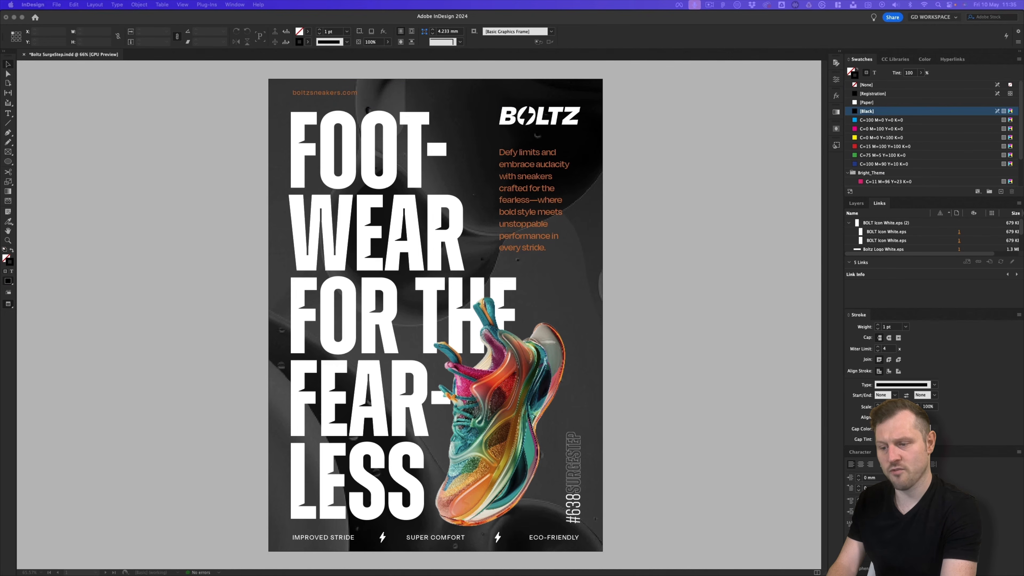
pyautogui.click(640, 322)
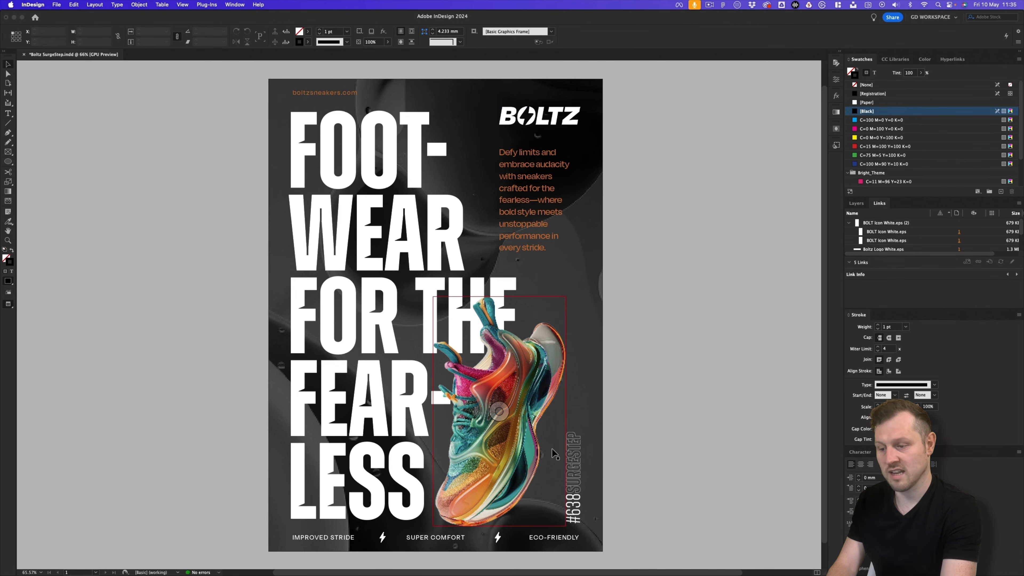
# Step: Fill only #638 in the vertical #638SURGESTEP text with the Bright_Theme orange C=12 M=69 Y=100 K=2
pyautogui.click(8, 114)
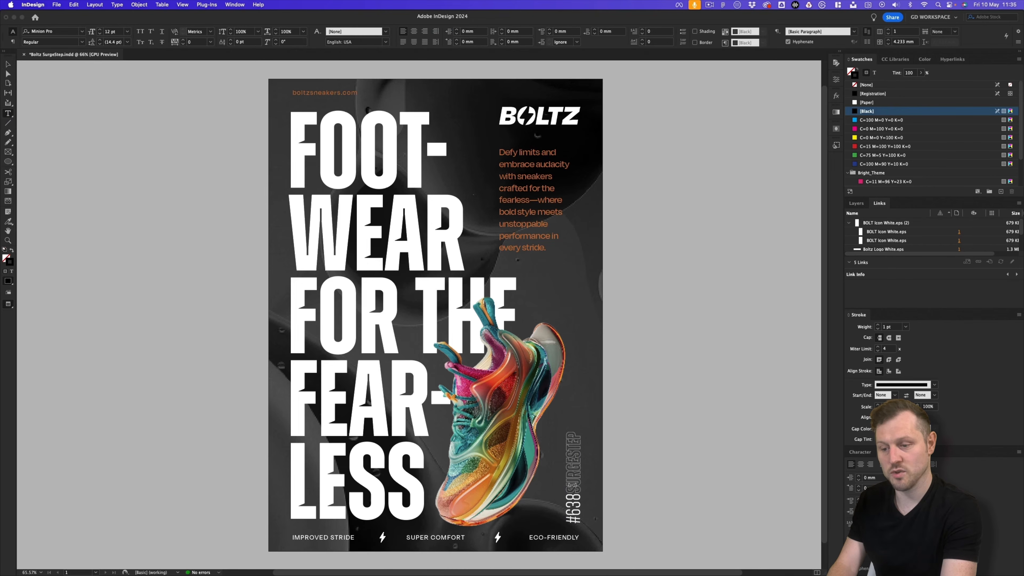
pyautogui.moveTo(576, 493); pyautogui.dragTo(575, 525)
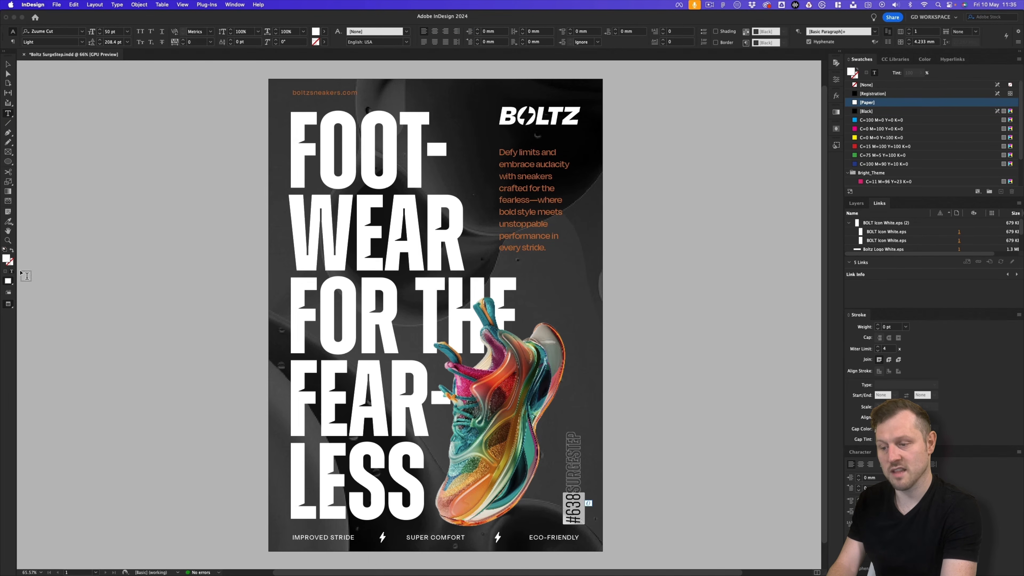
pyautogui.scroll(-1, 786, 155)
pyautogui.scroll(-3, 947, 142)
pyautogui.click(878, 174)
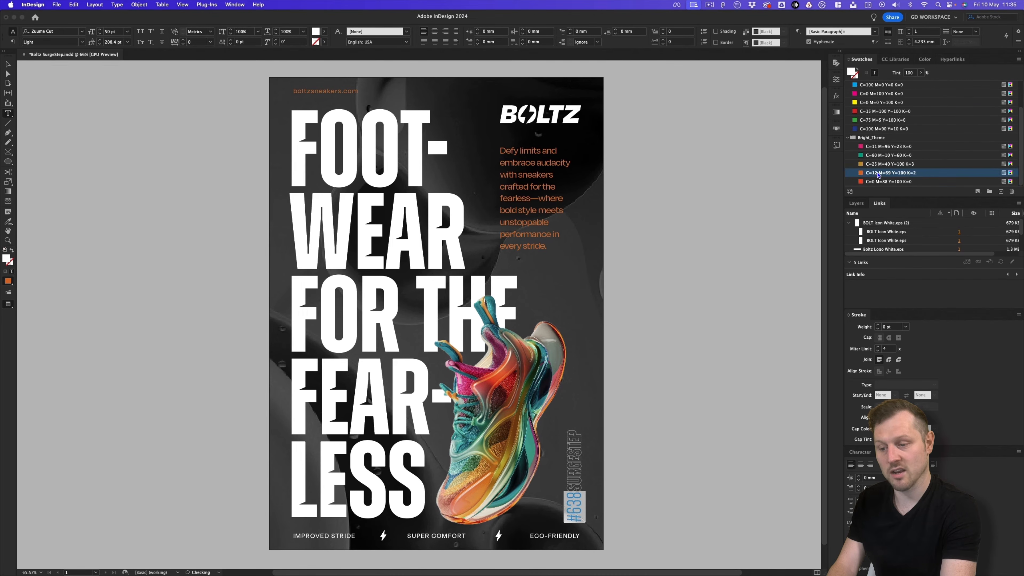
pyautogui.click(8, 65)
pyautogui.click(664, 199)
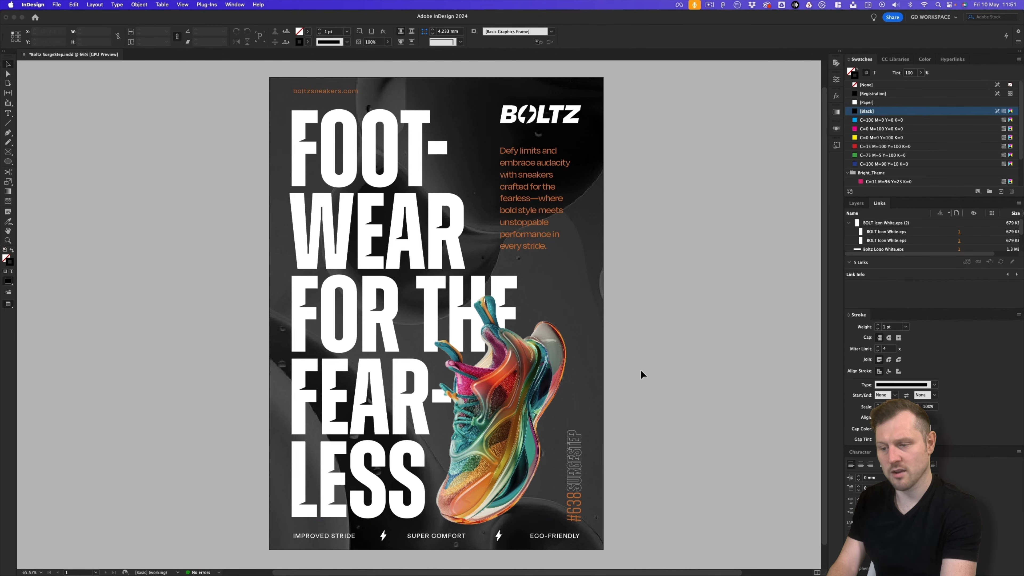
# Step: Copy the hex code of the C=12 M=69 Y=100 K=2 swatch from its RGB colour mode, leaving the swatch itself unmodified
pyautogui.scroll(-2, 862, 170)
pyautogui.click(860, 173)
pyautogui.doubleClick(860, 173)
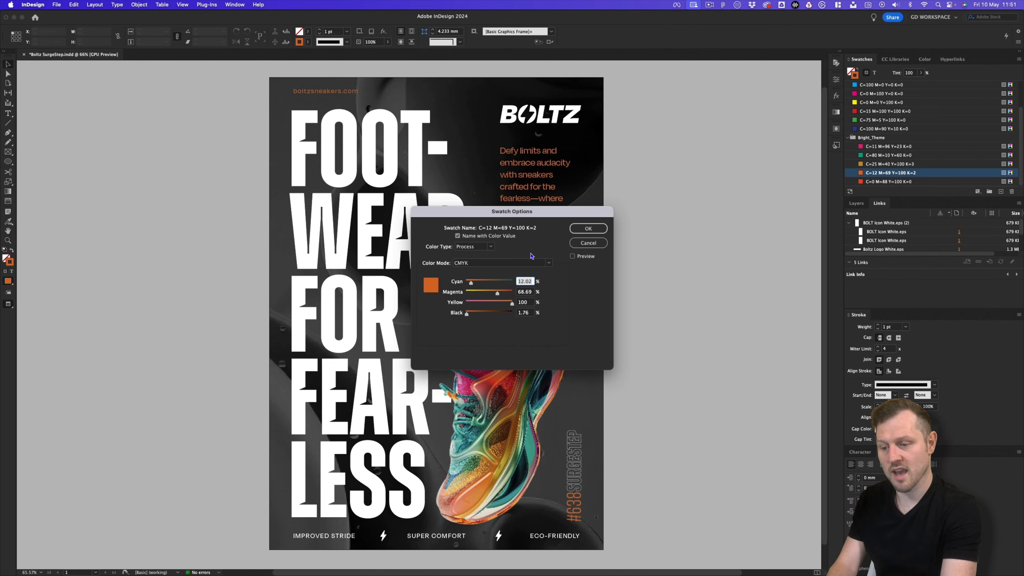
pyautogui.click(503, 266)
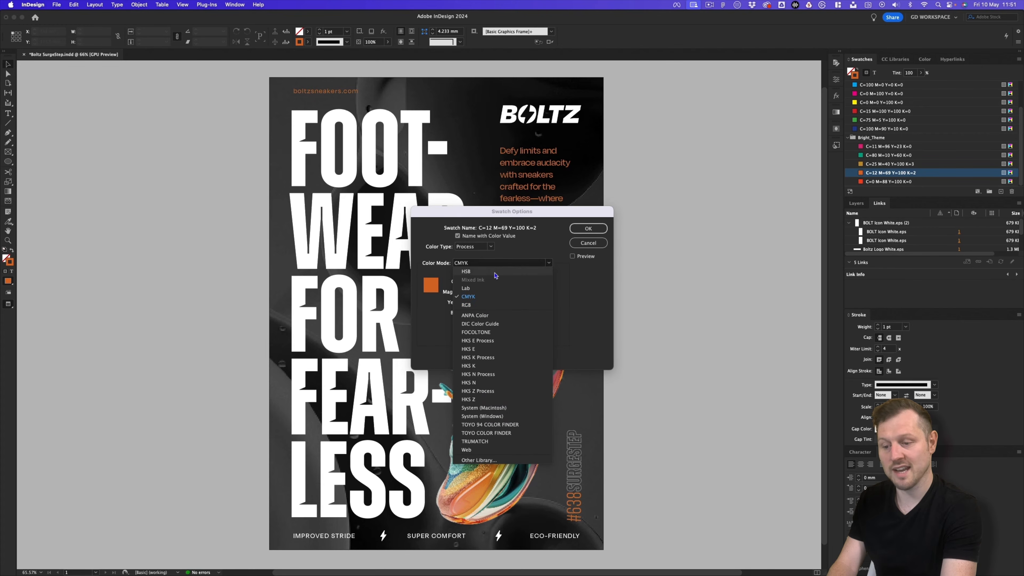
pyautogui.click(491, 309)
pyautogui.click(475, 352)
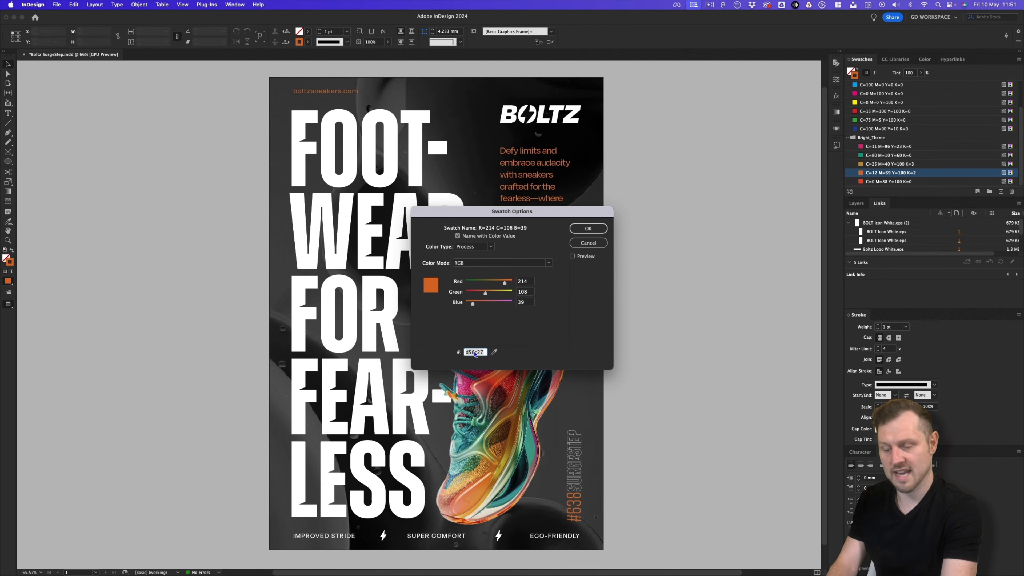
pyautogui.click(588, 243)
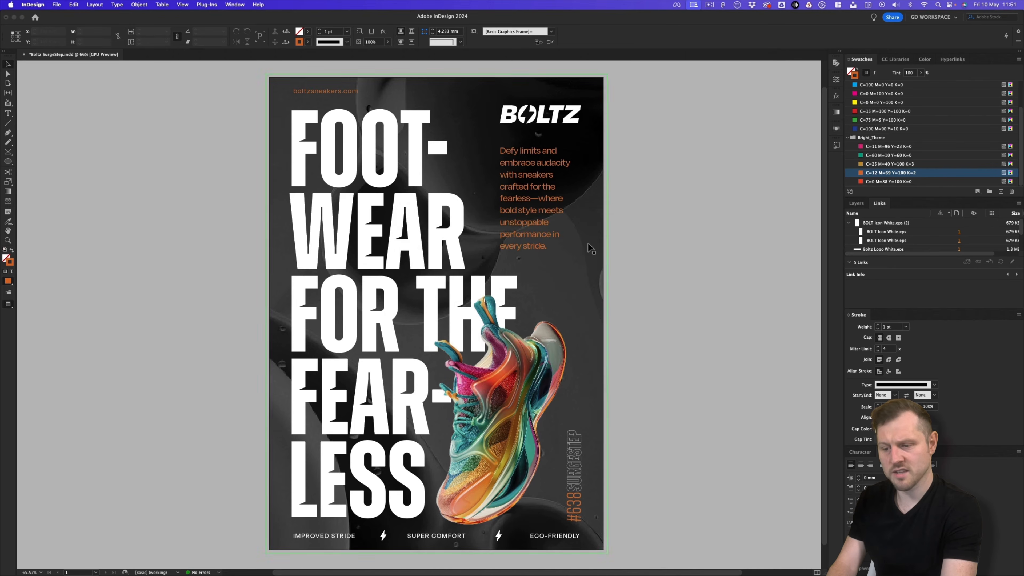
# Step: Open the linked BOLT Icon White.eps in Illustrator and fill the bolt shape with the copied orange hex colour
pyautogui.click(878, 224)
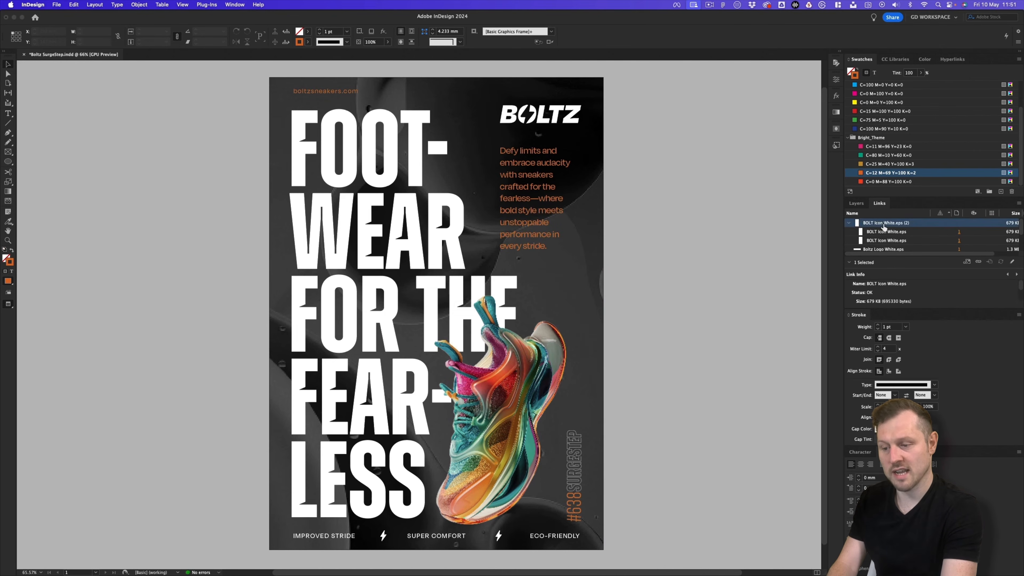
pyautogui.click(1013, 262)
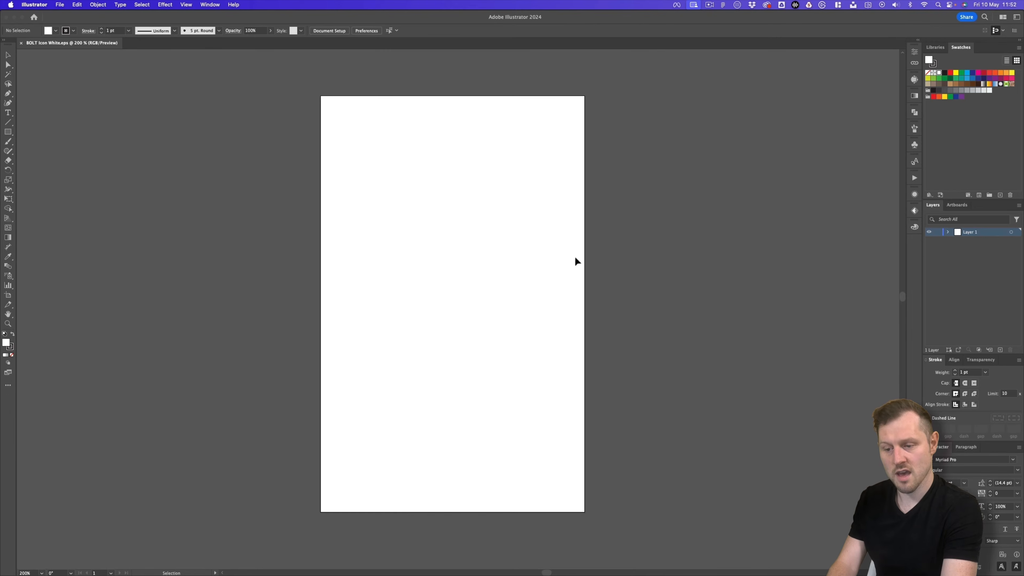
pyautogui.click(486, 251)
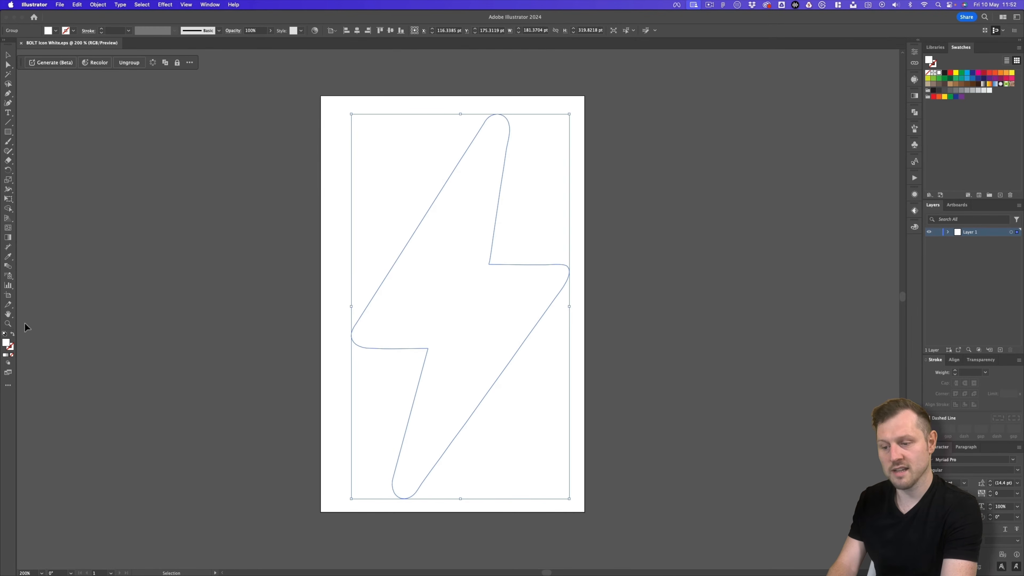
pyautogui.doubleClick(7, 344)
pyautogui.press('super+v')
pyautogui.click(597, 248)
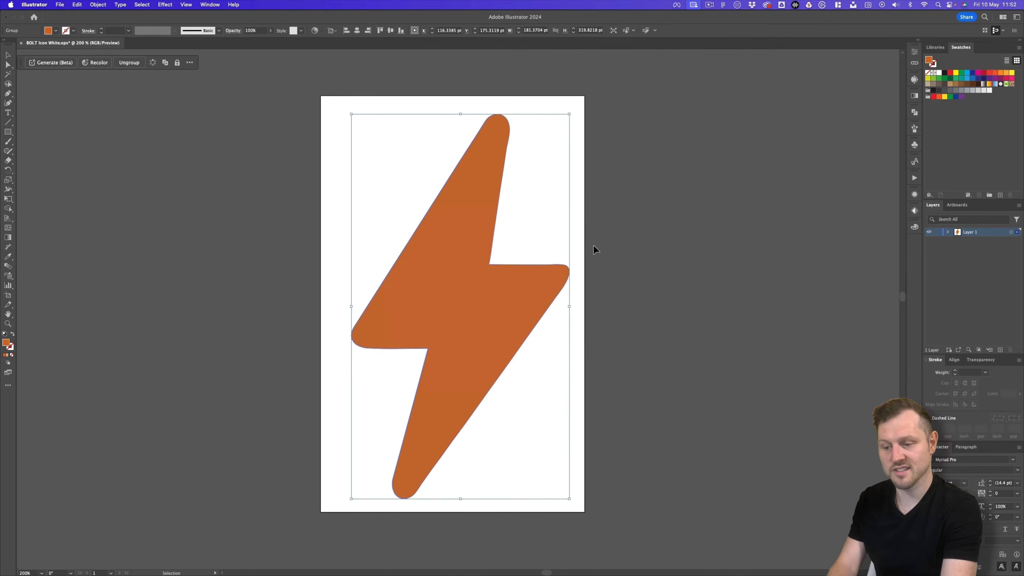
pyautogui.click(626, 238)
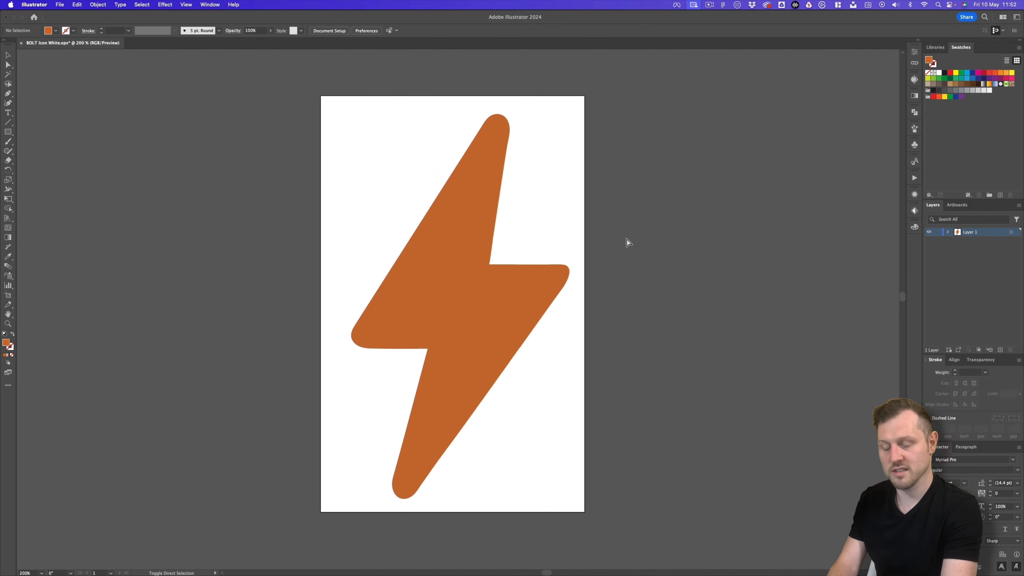
# Step: Save the recoloured icon as BOLT Icon Orange.eps in the first subfolder of 2 - Design, inside 2 - Concept & Design
pyautogui.press('super+shift+s')
pyautogui.doubleClick(296, 149)
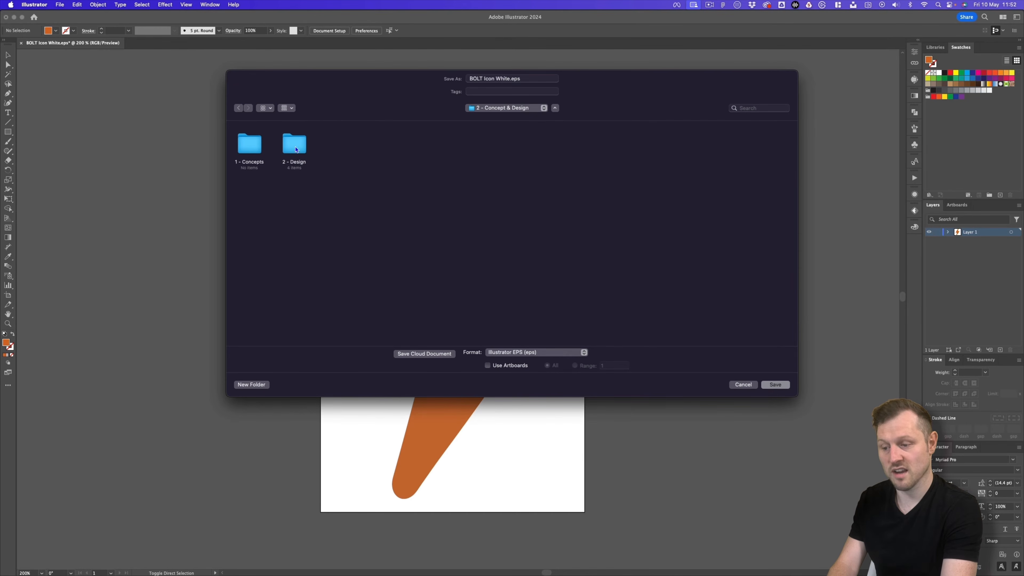
pyautogui.doubleClick(296, 149)
pyautogui.doubleClick(250, 147)
pyautogui.click(510, 79)
pyautogui.write('Orange')
pyautogui.press('Return')
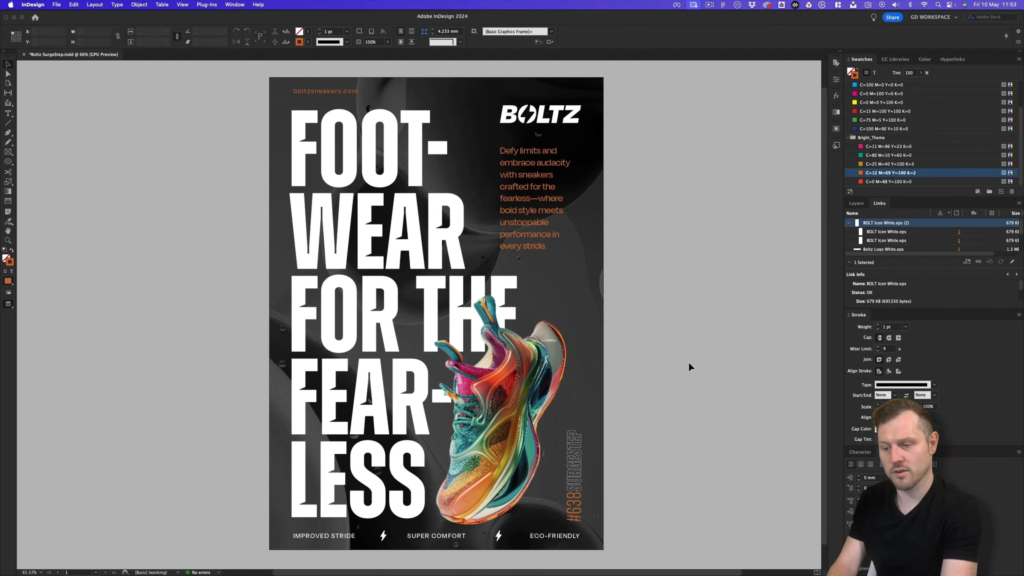
# Step: Back in InDesign, relink all instances of BOLT Icon White.eps to BOLT Icon Orange.eps from the 2 - Concept & Design folder
pyautogui.rightClick(870, 225)
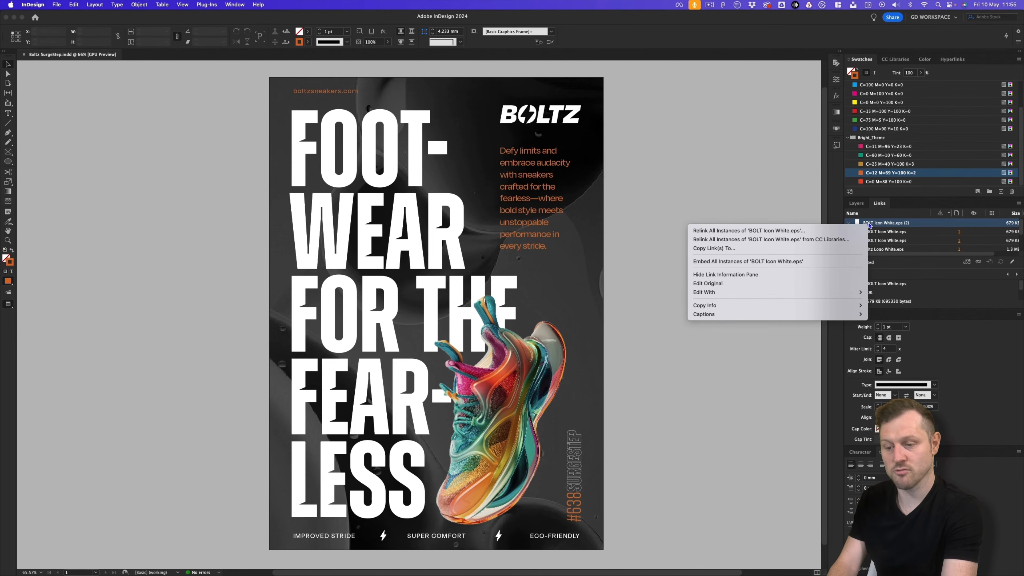
pyautogui.click(823, 231)
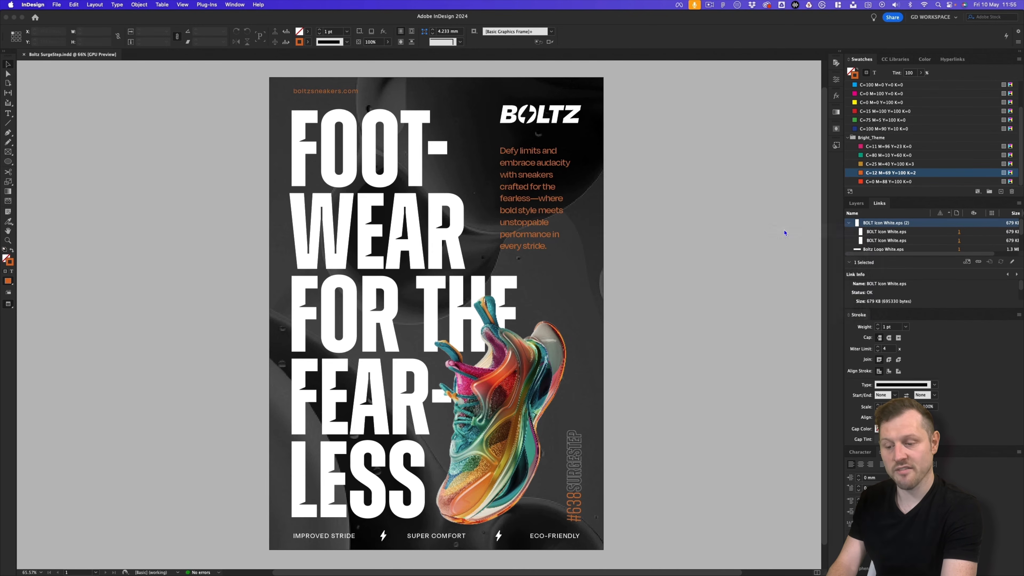
pyautogui.doubleClick(255, 242)
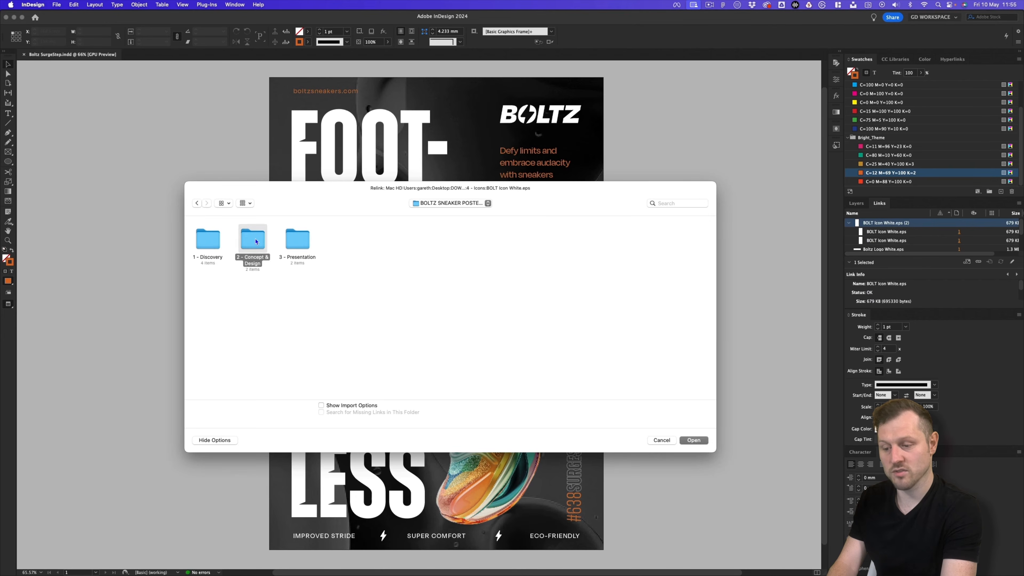
pyautogui.doubleClick(256, 241)
pyautogui.doubleClick(205, 241)
pyautogui.doubleClick(208, 239)
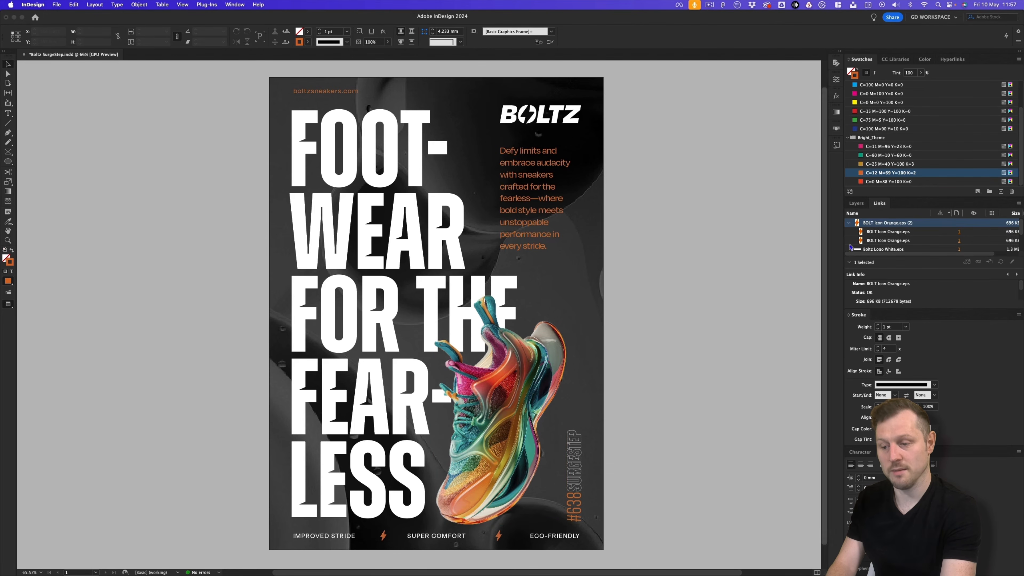
# Step: Make the IMAGES layer active and open the sneaker image's source file, SurgeStep.psd, in Photoshop for editing
pyautogui.click(857, 203)
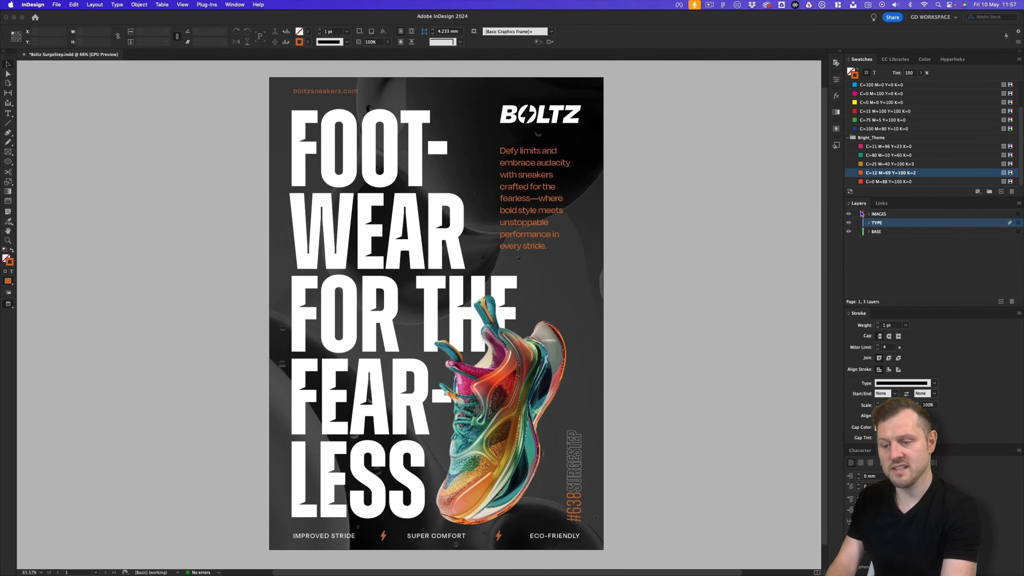
pyautogui.click(881, 216)
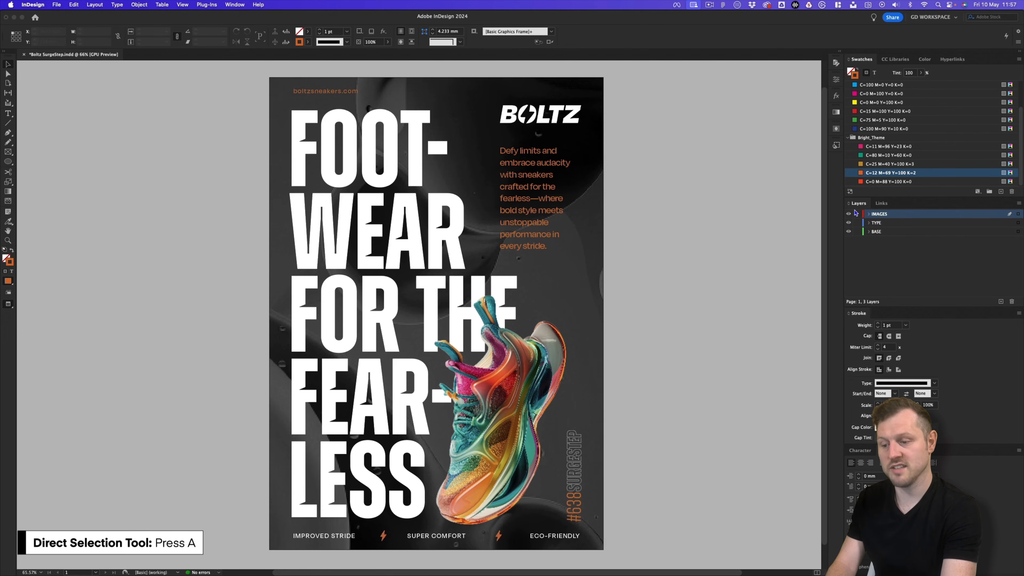
pyautogui.press('a')
pyautogui.click(514, 386)
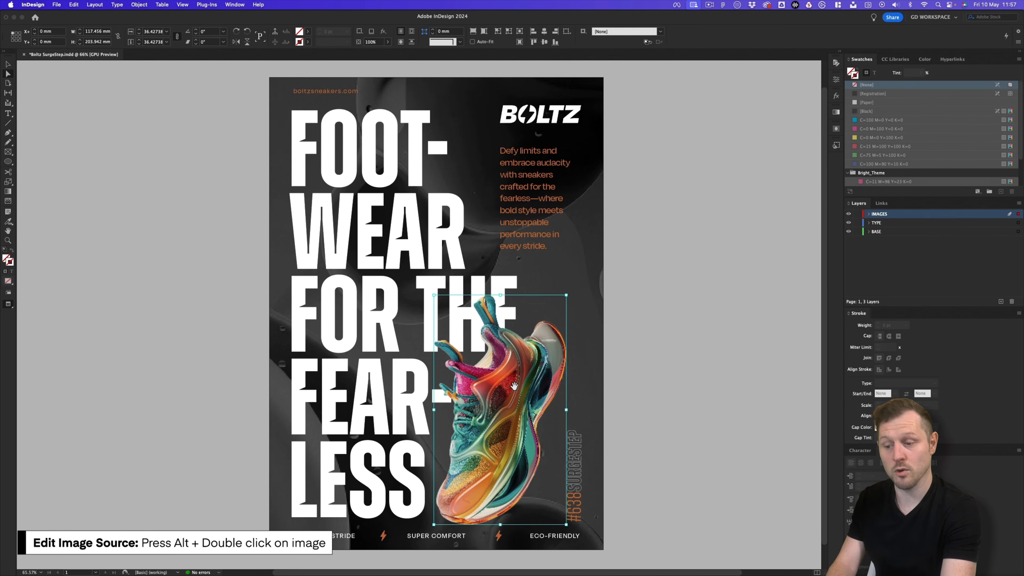
pyautogui.keyDown('alt'); pyautogui.doubleClick(519, 378); pyautogui.keyUp('alt')
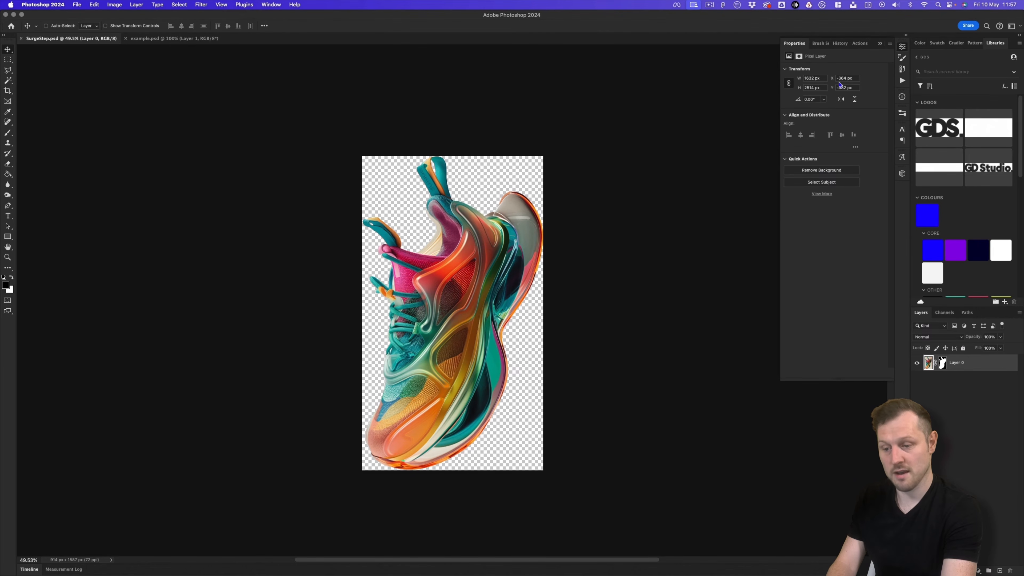
# Step: Add a Levels adjustment layer above the sneaker layer and set its shadow input level to 15
pyautogui.click(878, 44)
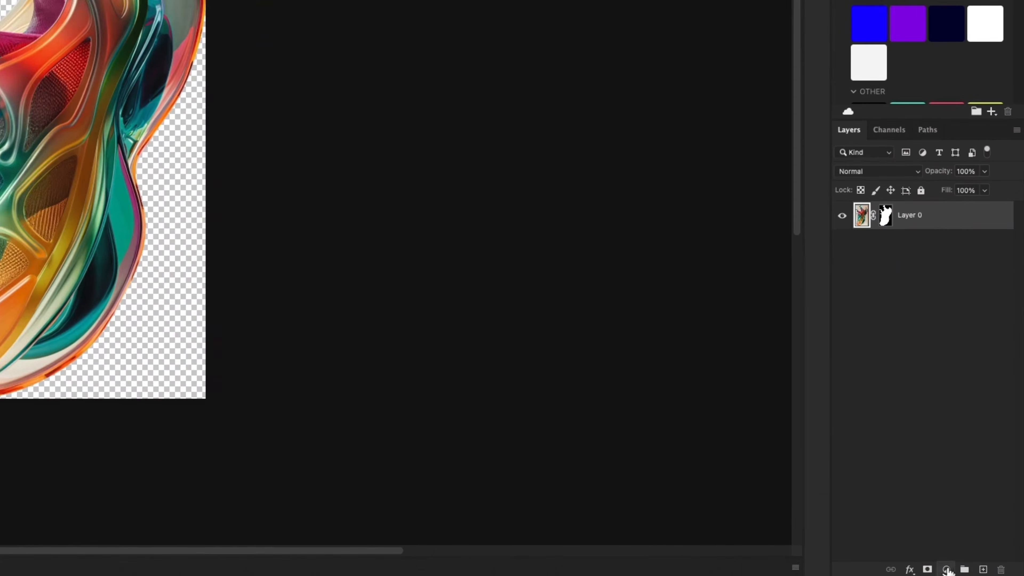
pyautogui.click(979, 571)
pyautogui.click(958, 354)
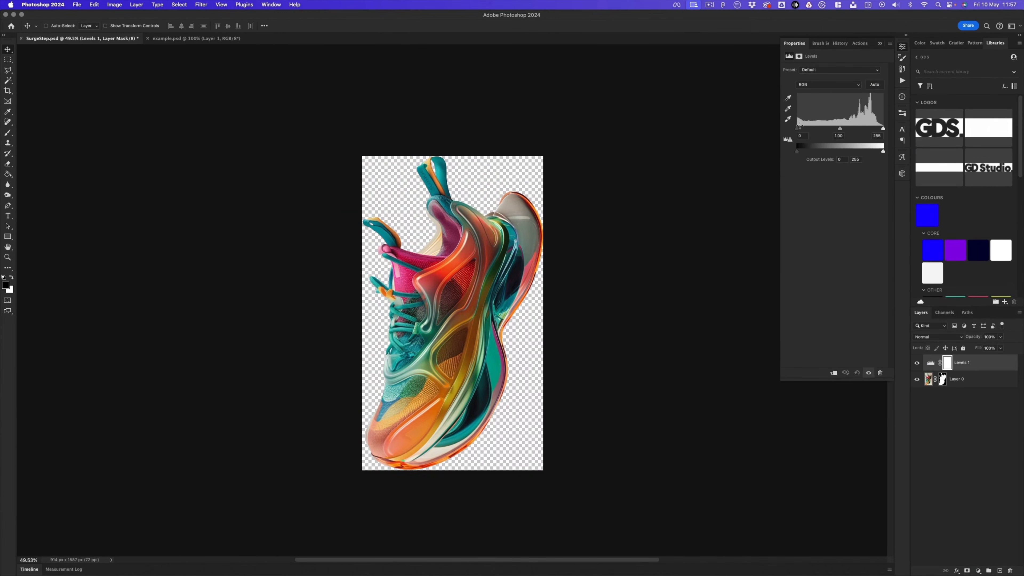
pyautogui.moveTo(800, 130); pyautogui.dragTo(803, 129)
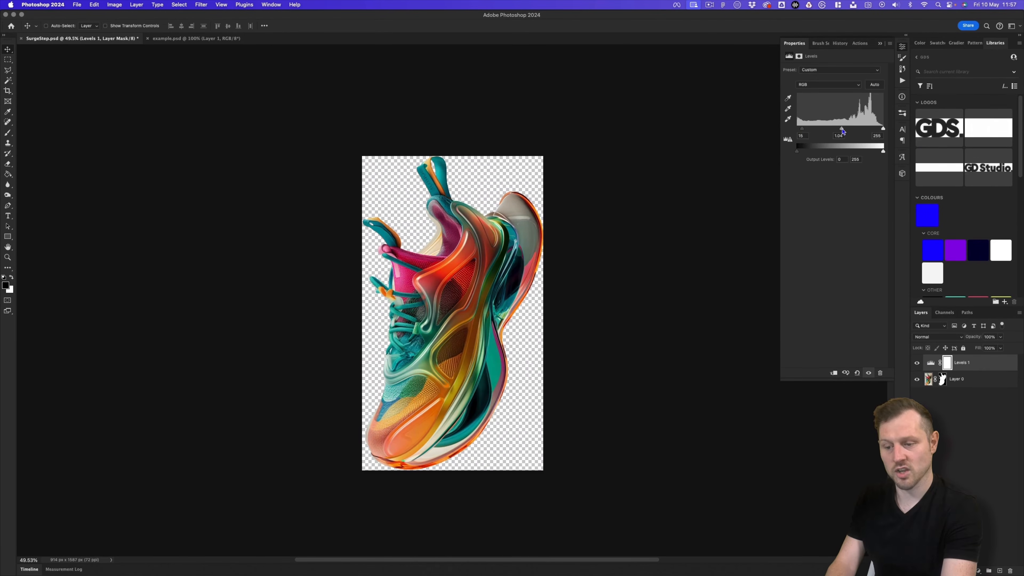
# Step: Compare the sneaker with and without the Levels adjustment, and save and close SurgeStep.psd
pyautogui.click(916, 362)
pyautogui.click(917, 362)
pyautogui.click(916, 362)
pyautogui.click(916, 362)
pyautogui.press('super+w')
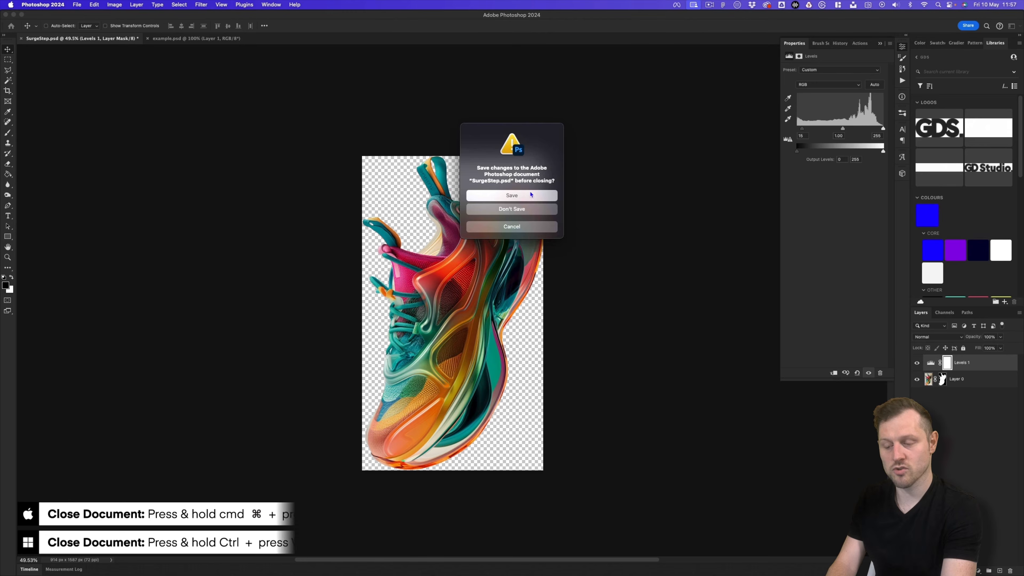
pyautogui.click(511, 196)
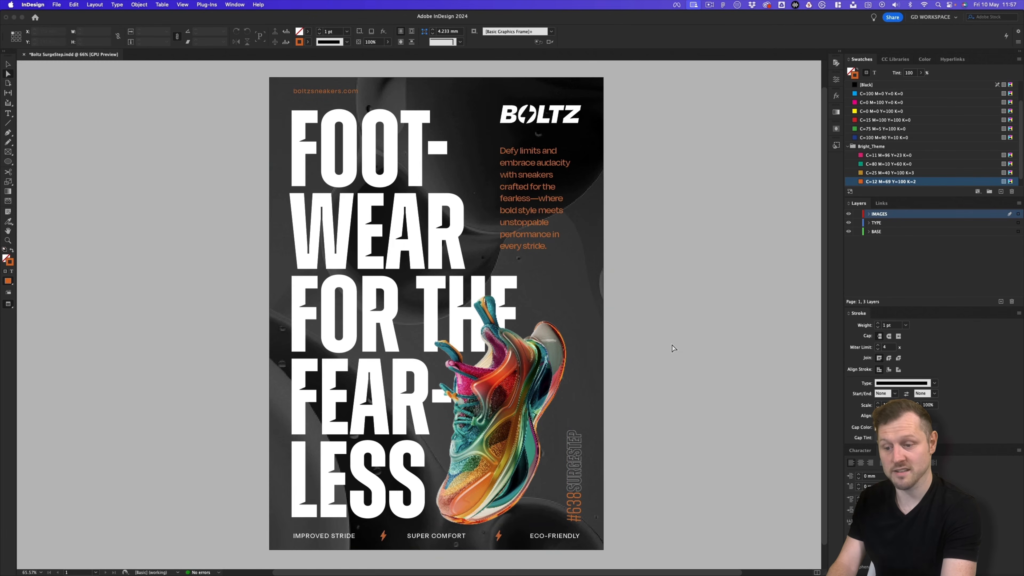
# Step: Back in InDesign, apply an Outer Glow effect to the sneaker image using Multiply blending and black as the glow colour
pyautogui.press('super+shift+slash')
pyautogui.press('Escape')
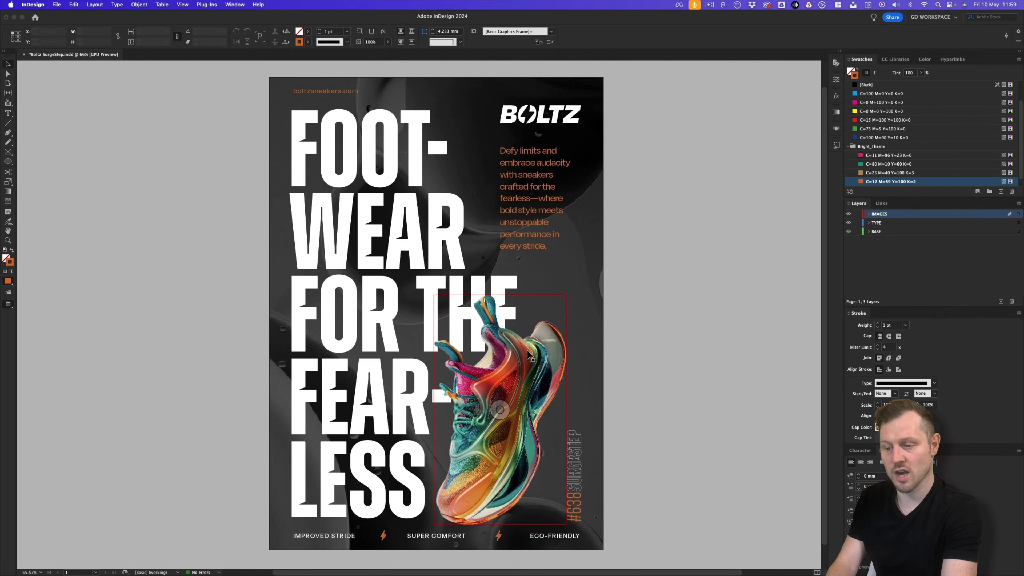
pyautogui.click(496, 350)
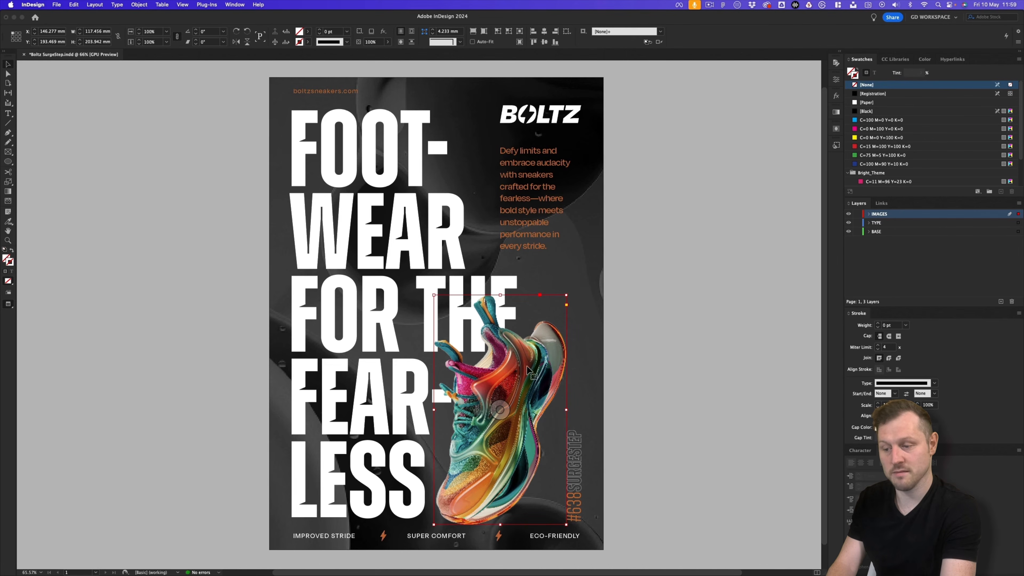
pyautogui.rightClick(514, 364)
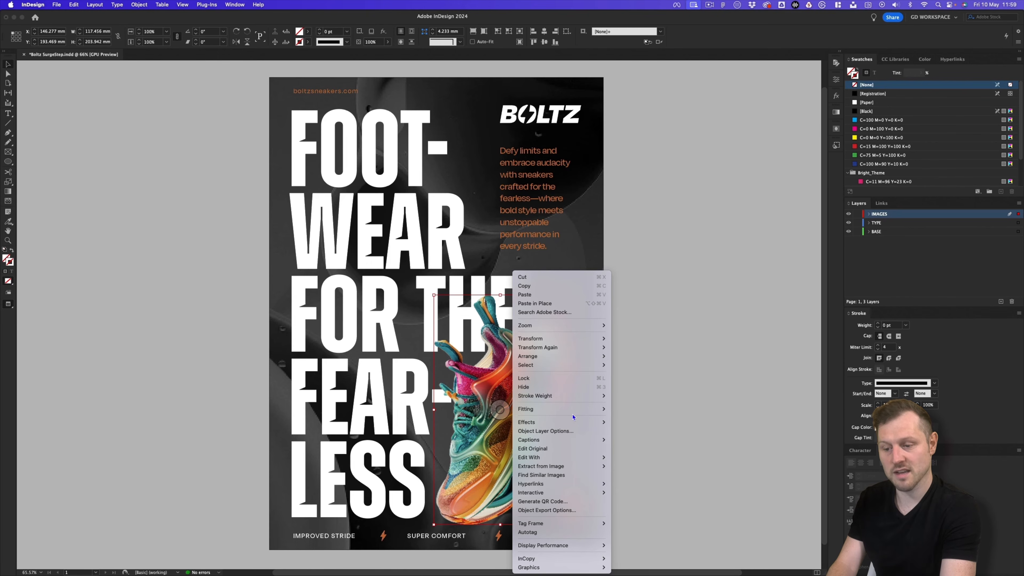
pyautogui.moveTo(565, 422)
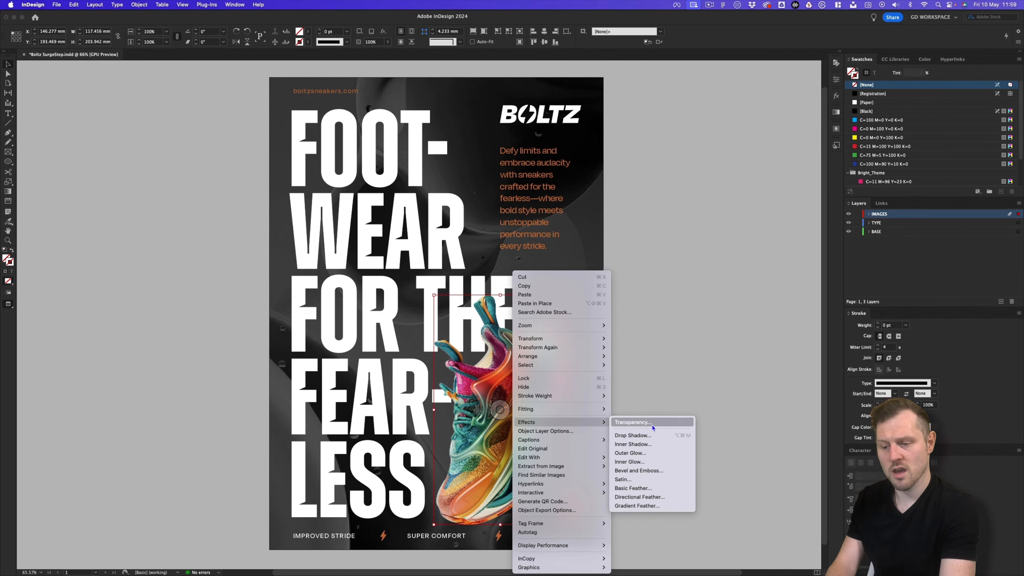
pyautogui.click(630, 452)
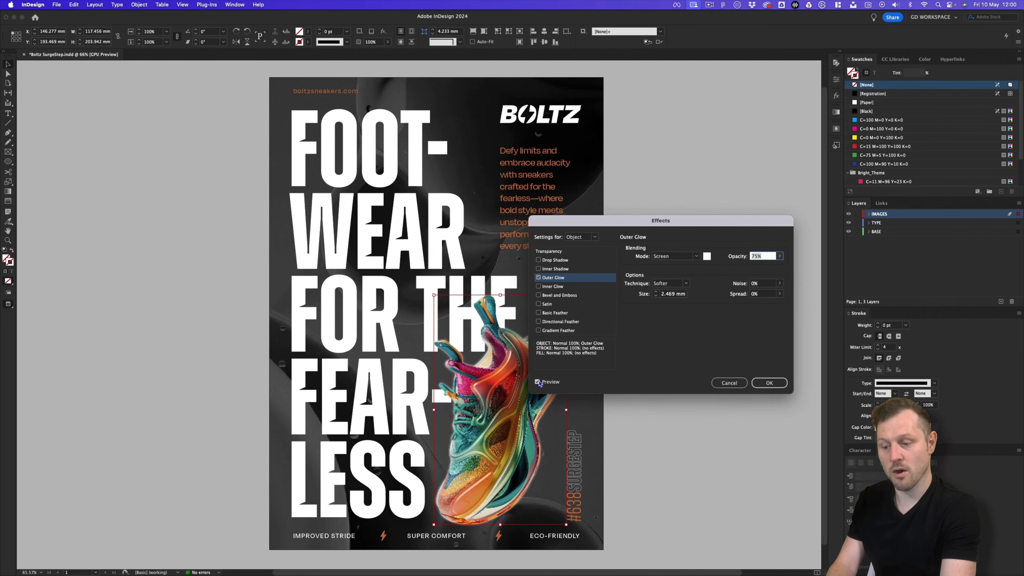
pyautogui.moveTo(596, 225); pyautogui.dragTo(604, 194)
pyautogui.click(683, 226)
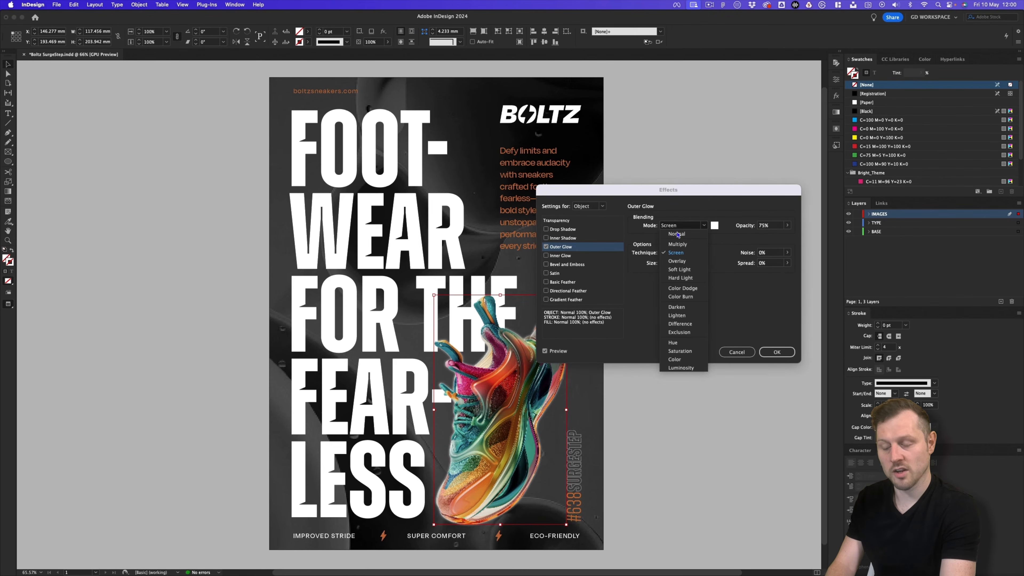
pyautogui.click(678, 244)
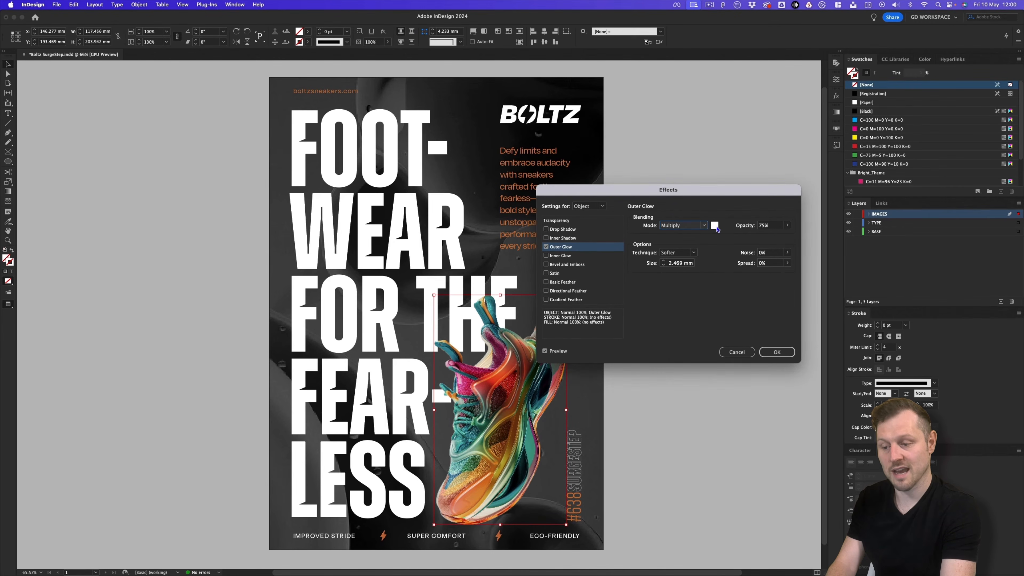
pyautogui.click(715, 225)
pyautogui.click(486, 283)
pyautogui.click(578, 257)
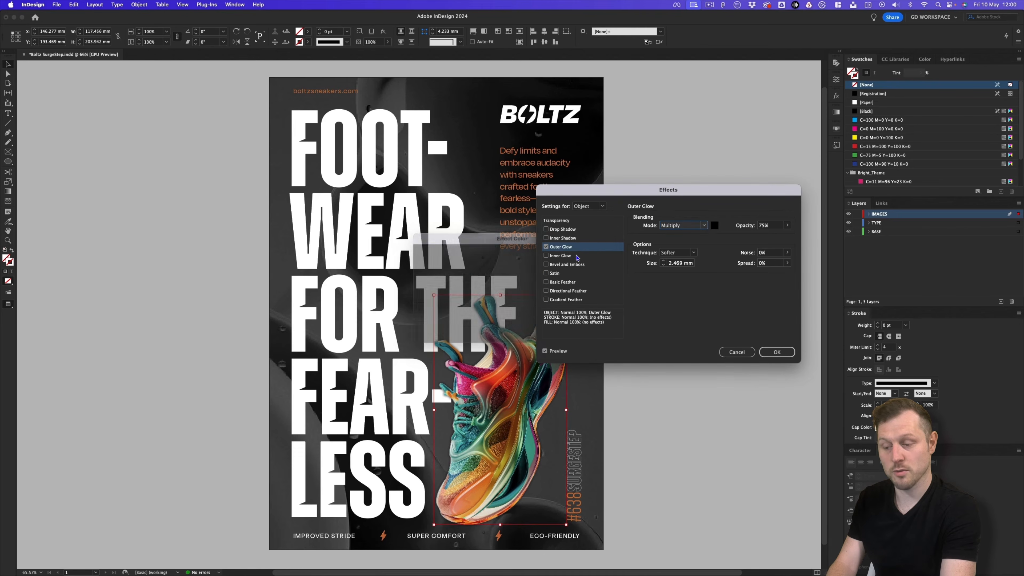
# Step: Set the sneaker's outer glow size to 20 mm with 10% noise and 10% spread, and apply the effect
pyautogui.click(681, 264)
pyautogui.write('20')
pyautogui.click(772, 264)
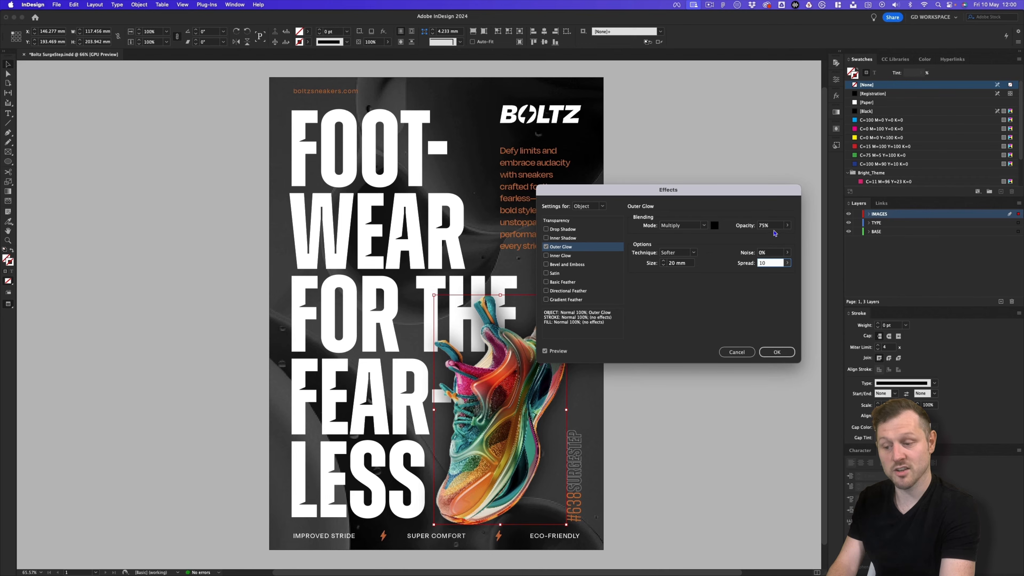
pyautogui.click(771, 252)
pyautogui.write('10')
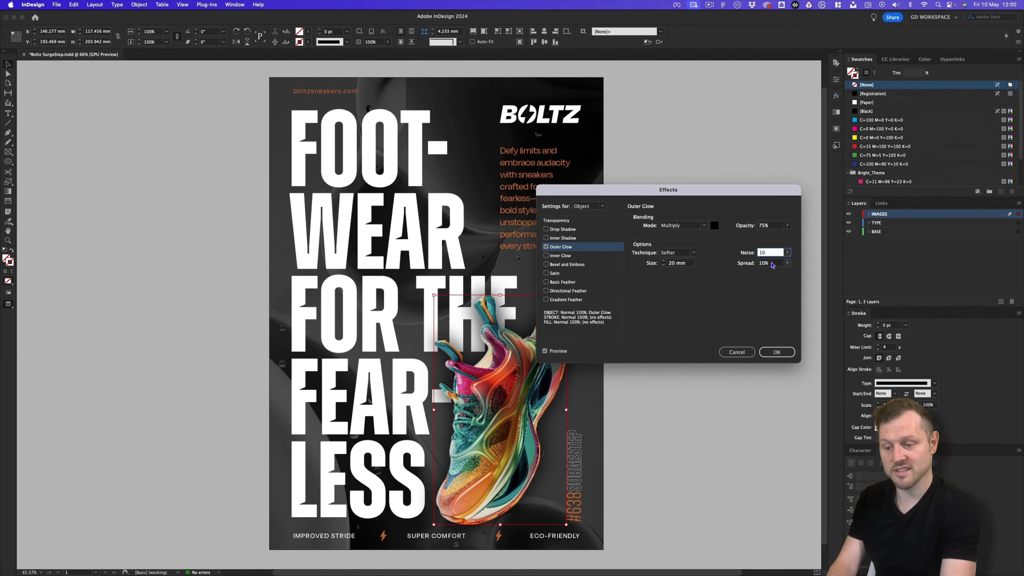
pyautogui.click(772, 264)
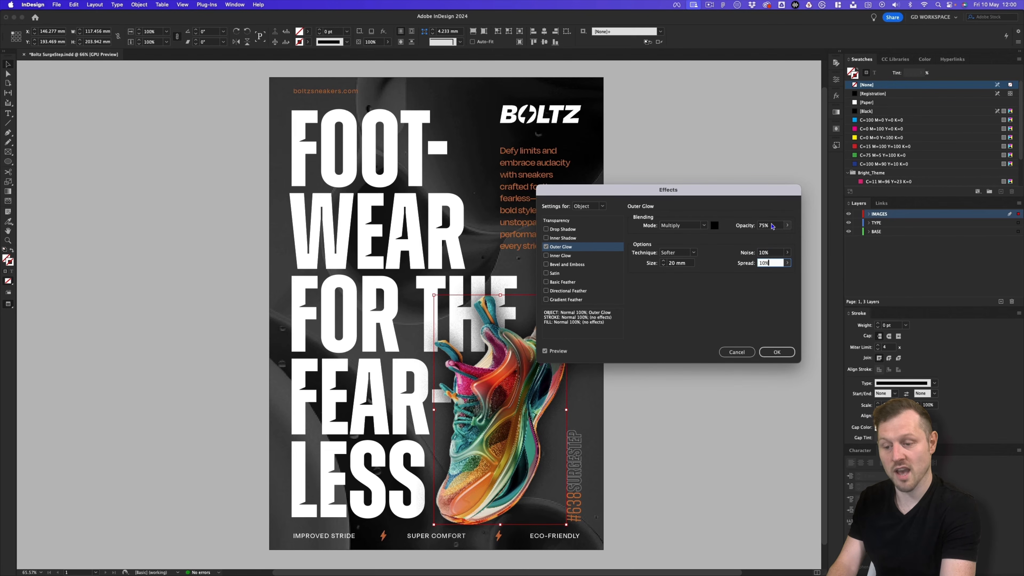
pyautogui.click(777, 352)
pyautogui.click(697, 355)
# Step: Examine the dark glow around the sneaker up close and the whole poster with and without its layout guides
pyautogui.hscroll(-1, 494, 336)
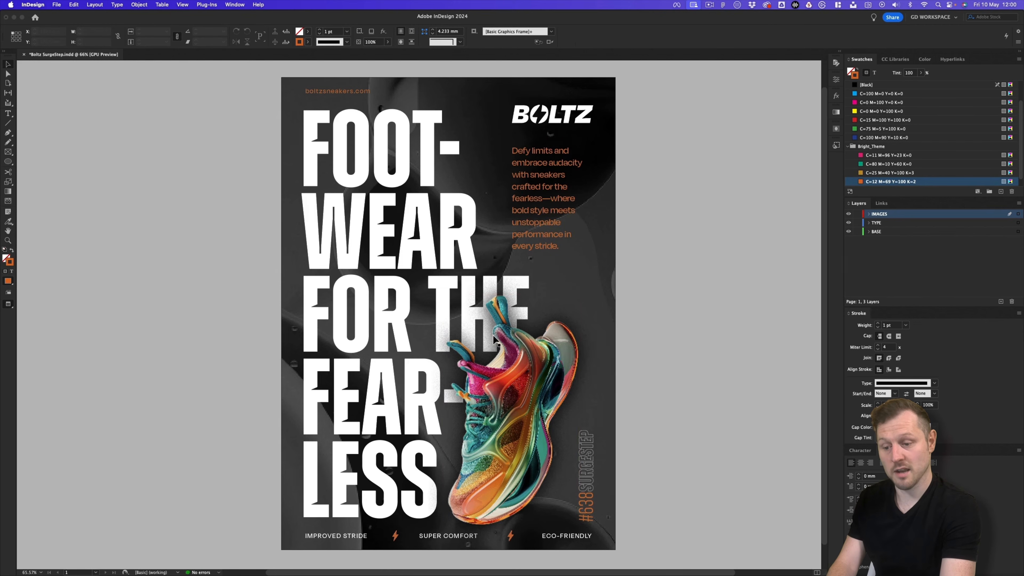
pyautogui.scroll(4, 494, 337)
pyautogui.press('z')
pyautogui.scroll(-4, 522, 284)
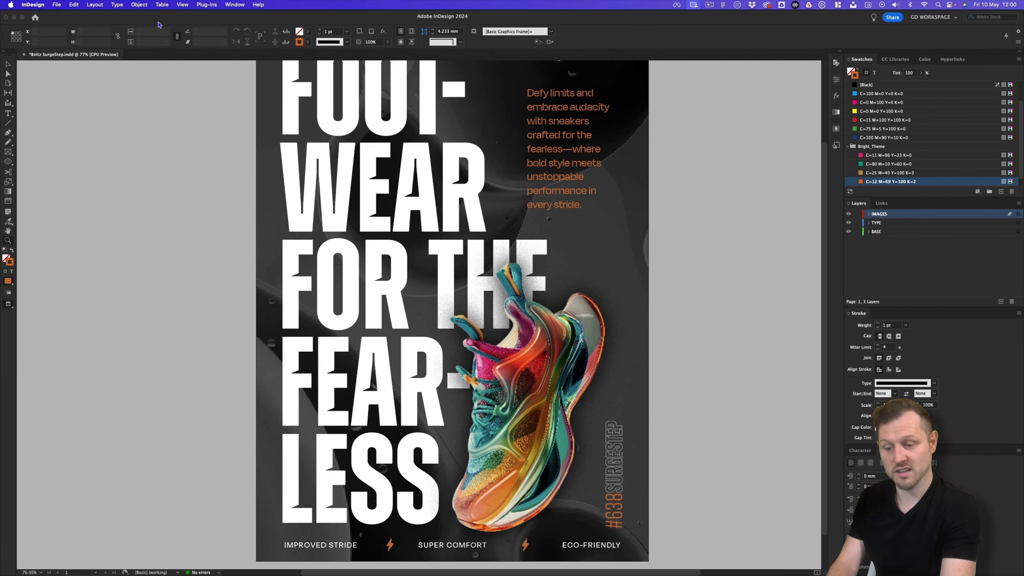
pyautogui.scroll(-1, 530, 272)
pyautogui.moveTo(550, 242); pyautogui.dragTo(541, 269)
pyautogui.scroll(-1, 544, 227)
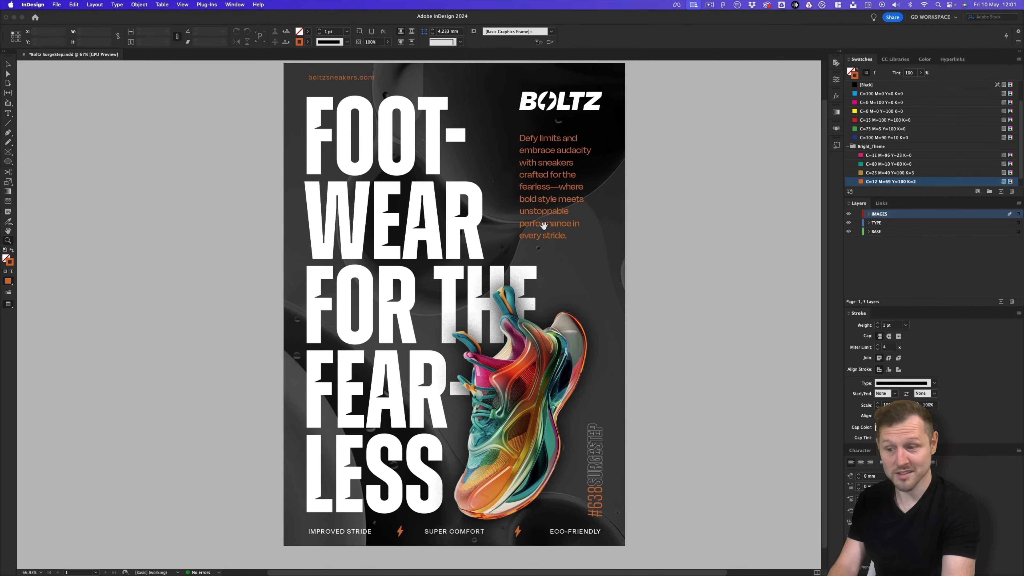
pyautogui.moveTo(544, 226); pyautogui.dragTo(544, 234)
pyautogui.scroll(1, 524, 254)
pyautogui.moveTo(560, 289); pyautogui.dragTo(560, 289)
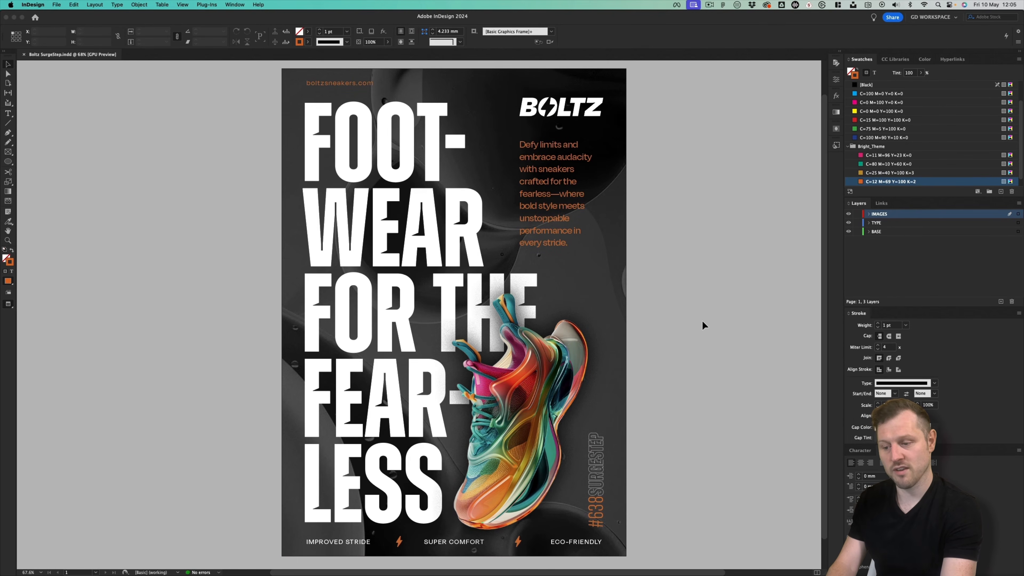
pyautogui.press('w')
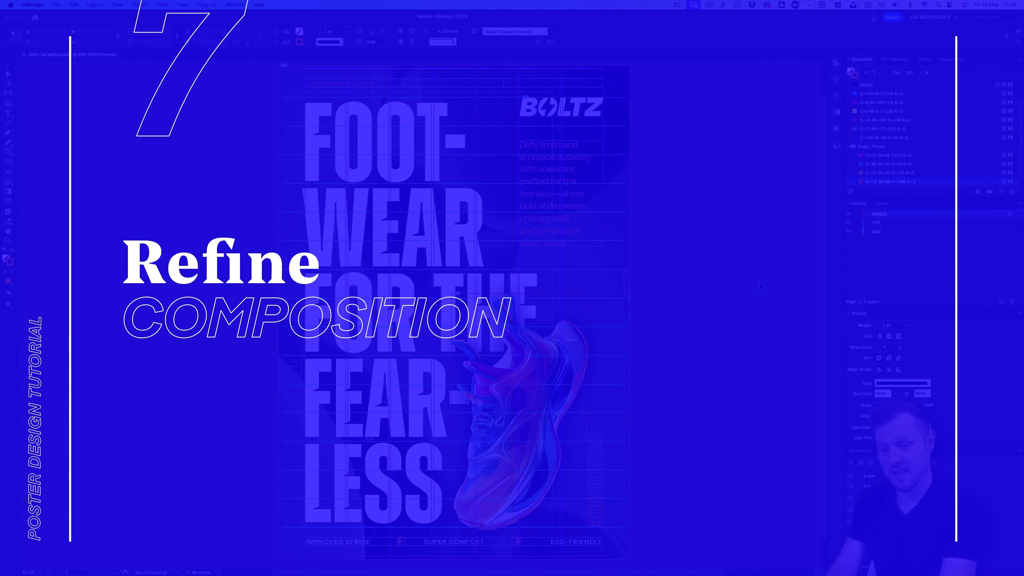
pyautogui.press('w')
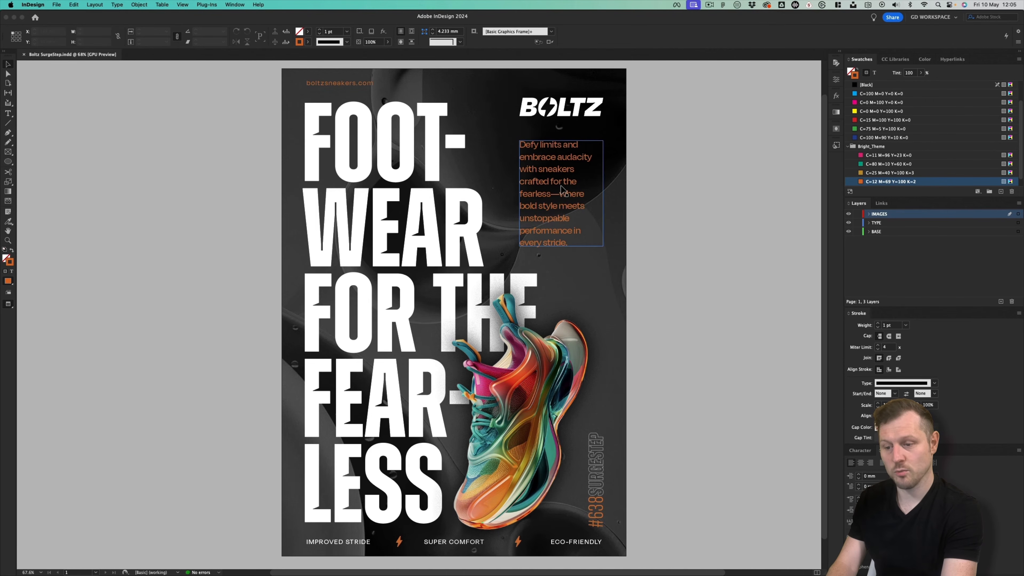
# Step: Tighten the leading of the entire orange body paragraph below the BOLTZ logo to 26 pt
pyautogui.click(8, 114)
pyautogui.click(552, 168)
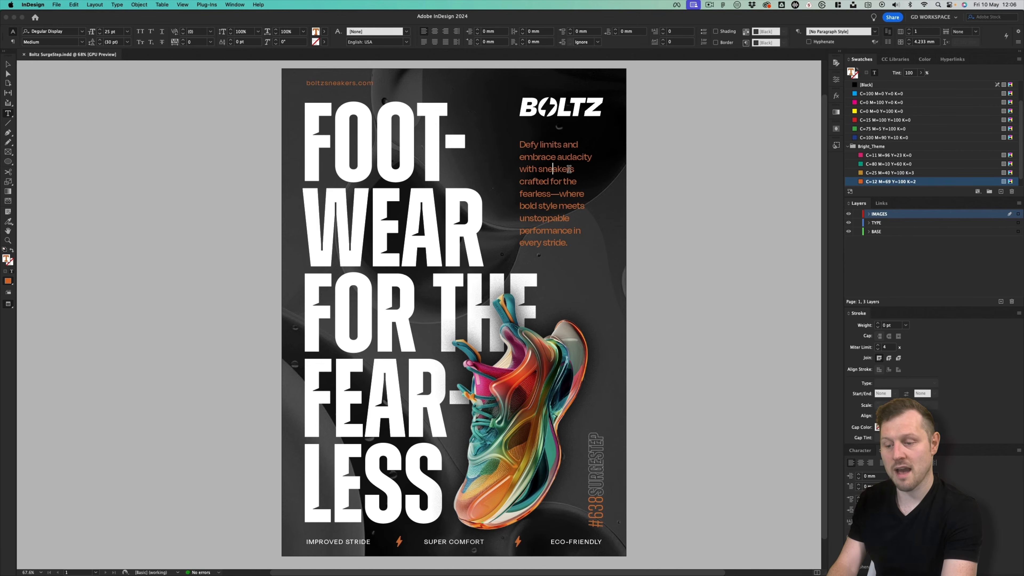
pyautogui.press('super+a')
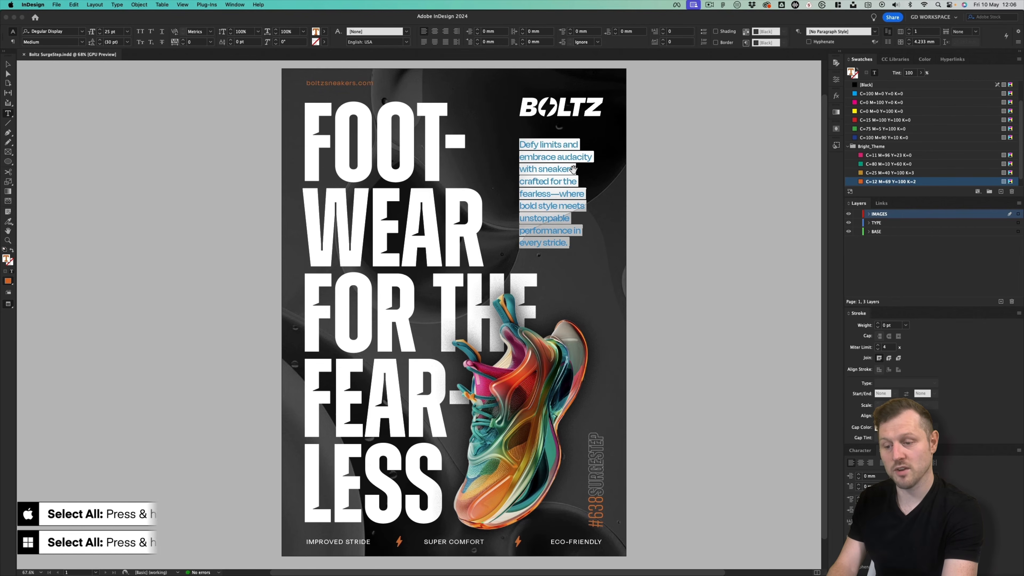
pyautogui.hotkey('alt', 'Up')
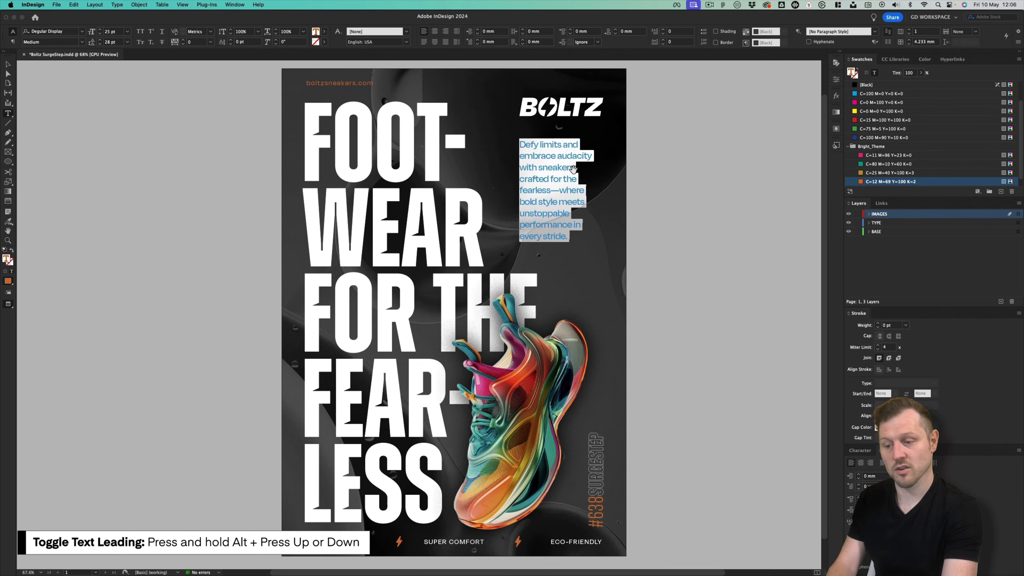
pyautogui.hotkey('alt', 'Up')
pyautogui.hotkey('alt', 'Up')
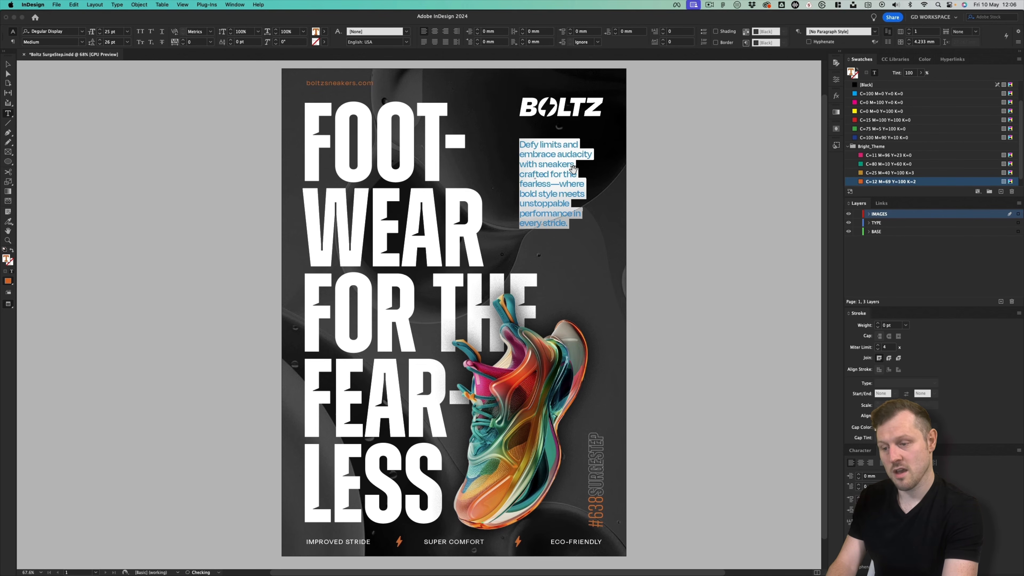
pyautogui.hotkey('alt', 'Down')
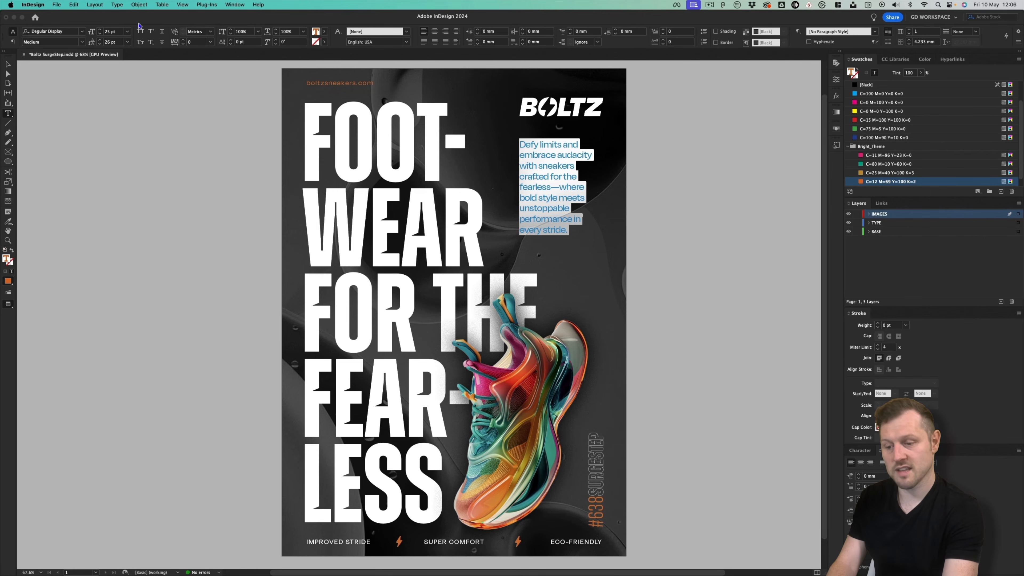
# Step: Set the orange body paragraph's font size to 24 pt and its tracking to 20
pyautogui.click(100, 35)
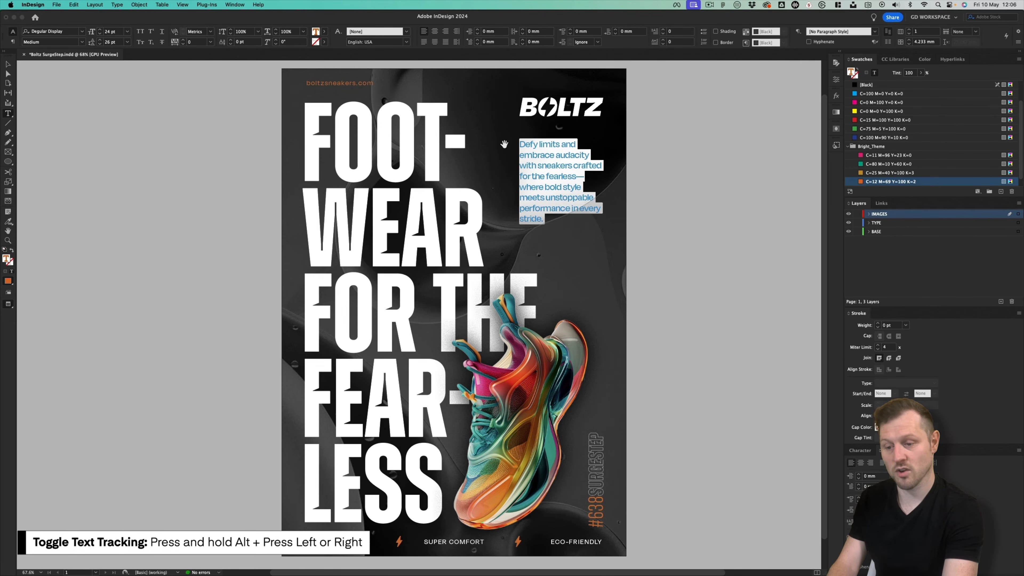
pyautogui.hotkey('alt', 'Right')
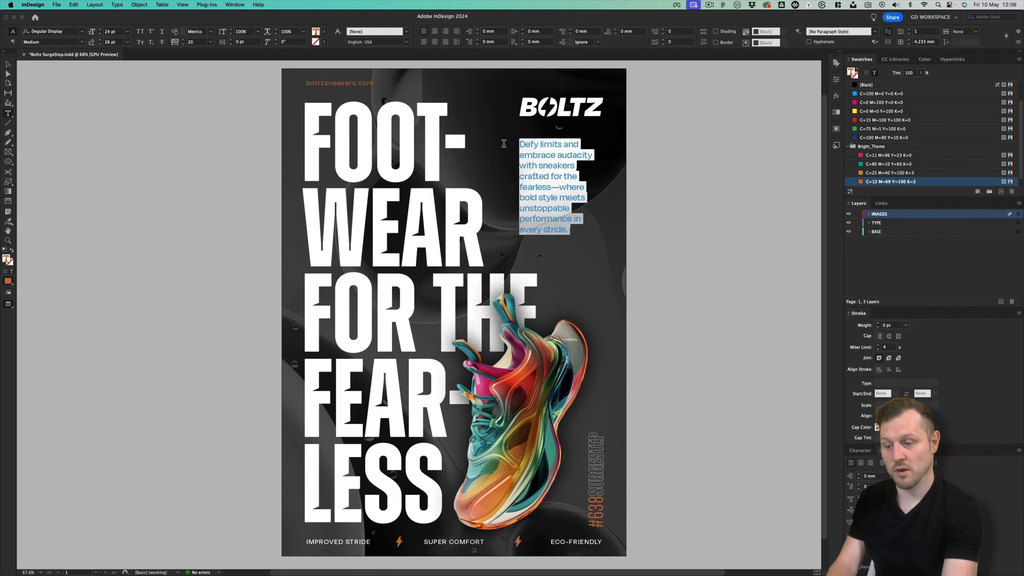
pyautogui.click(99, 33)
pyautogui.click(99, 30)
pyautogui.click(564, 207)
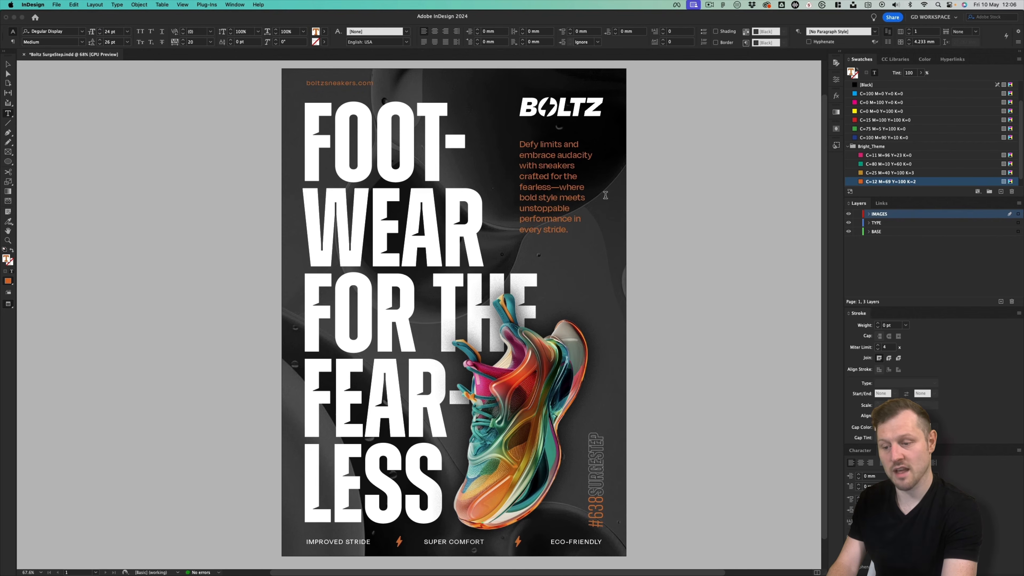
pyautogui.click(7, 64)
pyautogui.moveTo(602, 194); pyautogui.dragTo(603, 194)
pyautogui.click(663, 193)
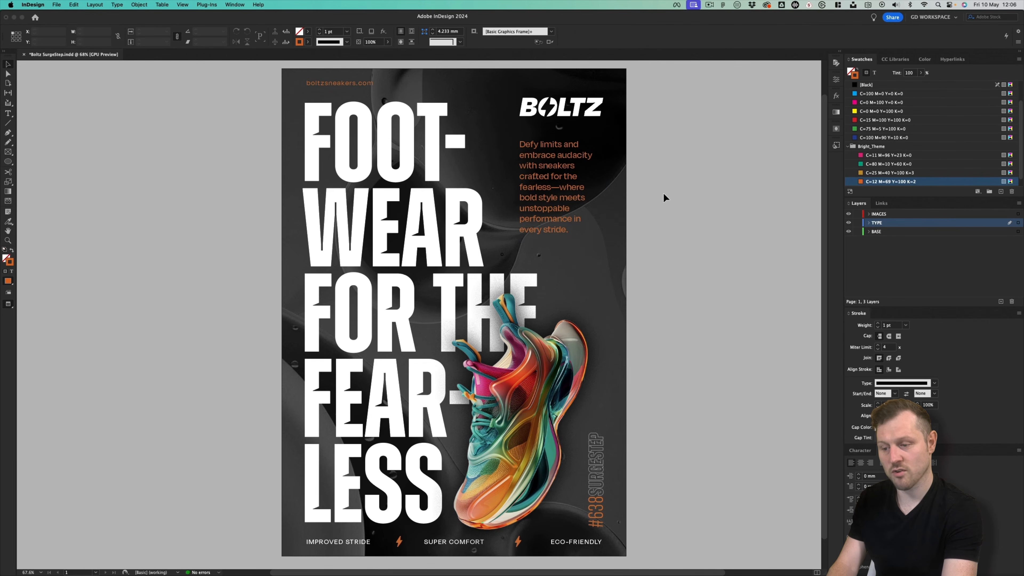
# Step: Set the text size of the feature table at the foot of the poster to 16 pt
pyautogui.doubleClick(327, 542)
pyautogui.moveTo(326, 543); pyautogui.dragTo(526, 545)
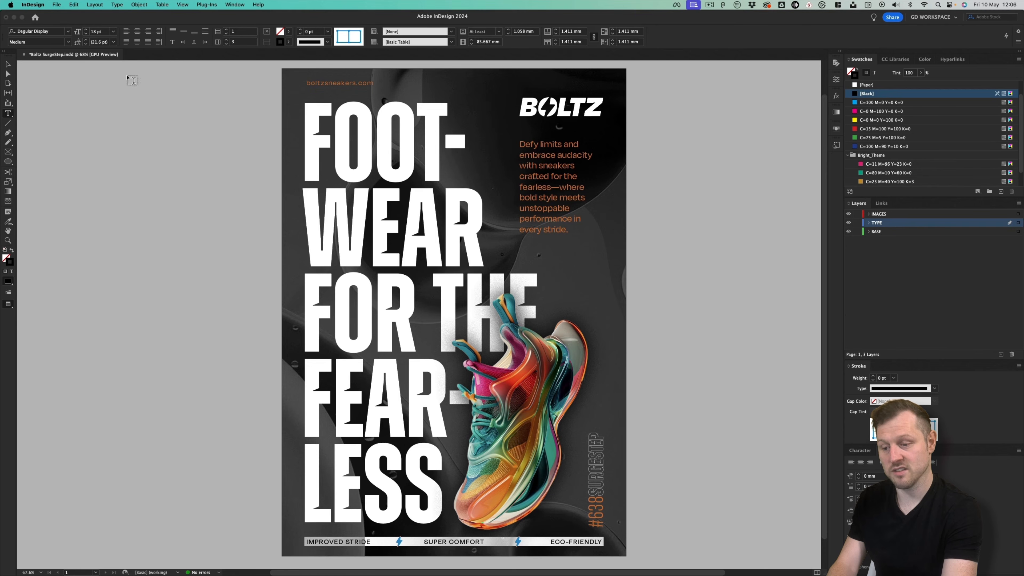
pyautogui.click(87, 35)
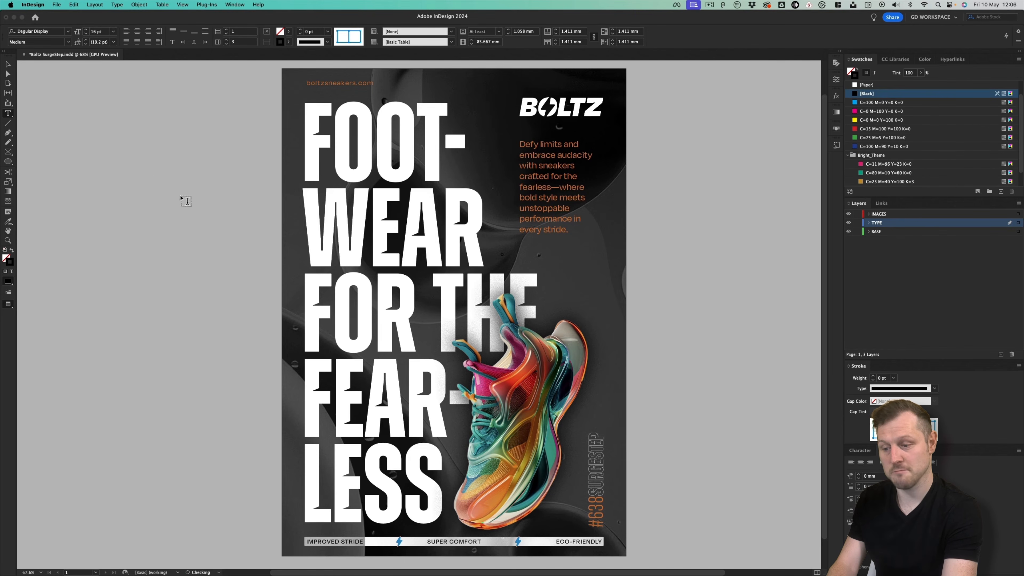
# Step: Set the boltzsneakers.com website line above the headline to 16 pt and deselect it
pyautogui.tripleClick(336, 84)
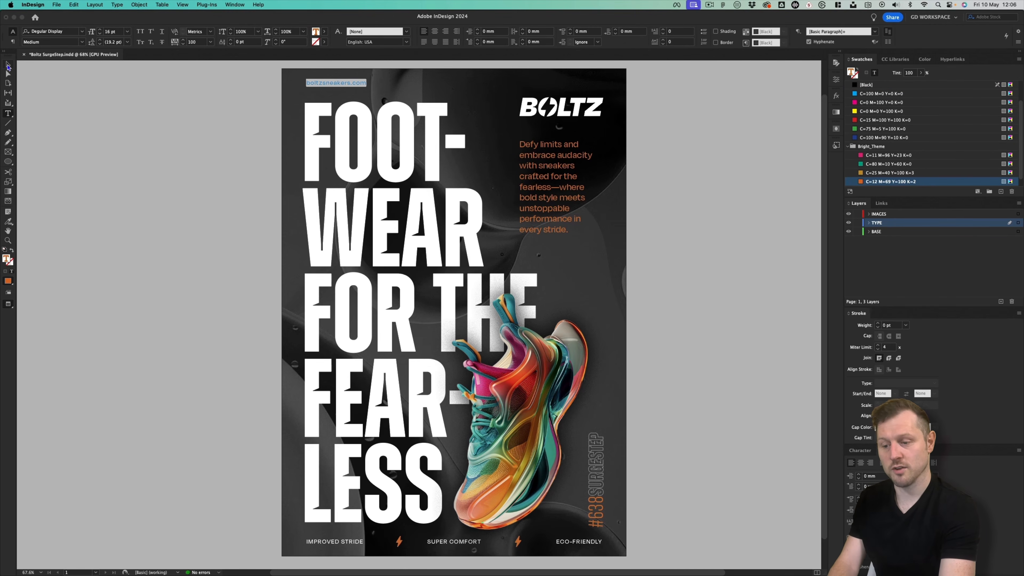
pyautogui.press('Escape')
pyautogui.click(129, 95)
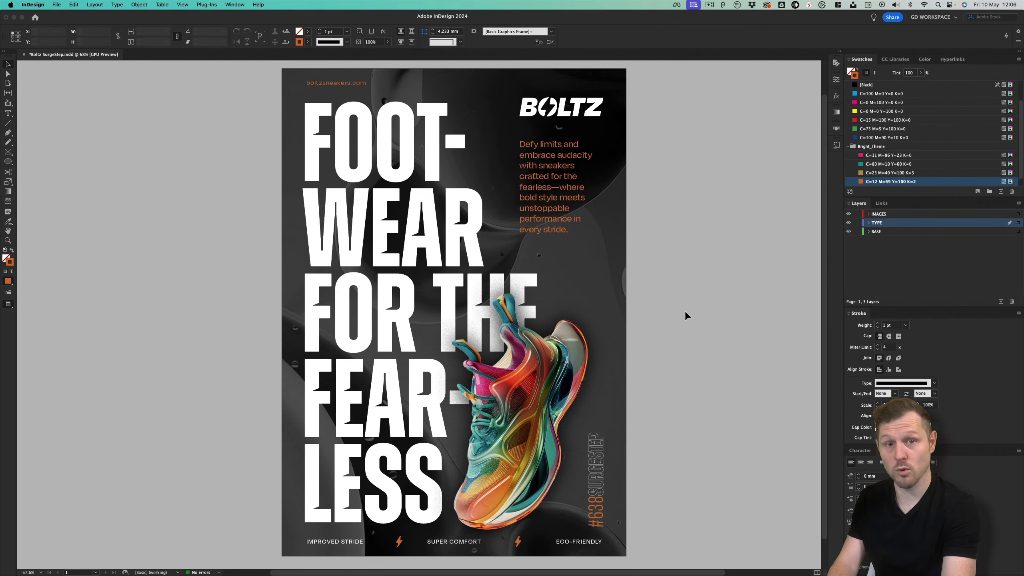
# Step: Shift the vertical #638SURGESTEP text slightly upward so its foot lines up with the bottom of the headline
pyautogui.press('w')
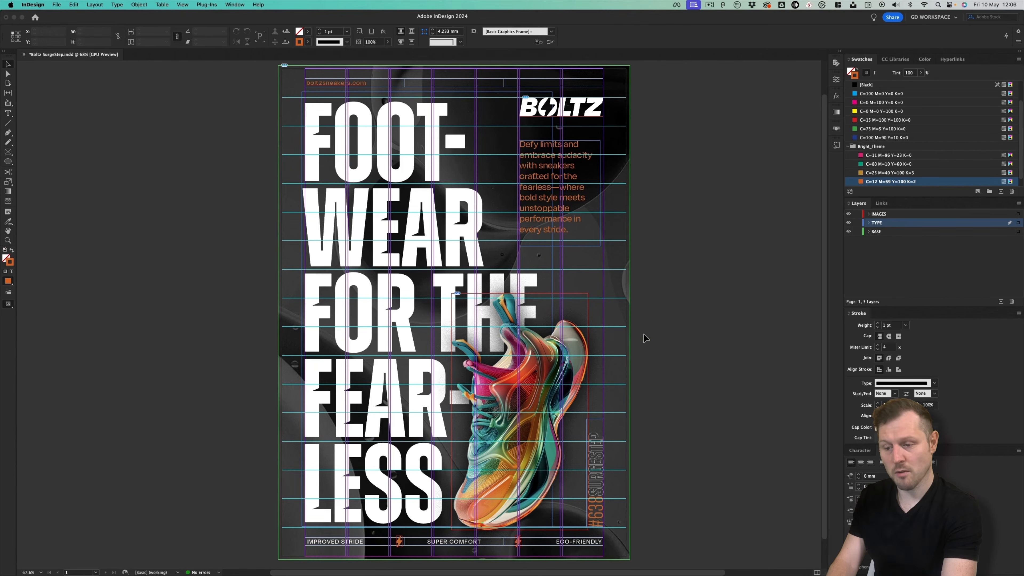
pyautogui.press('super+space')
pyautogui.moveTo(514, 519); pyautogui.dragTo(601, 474)
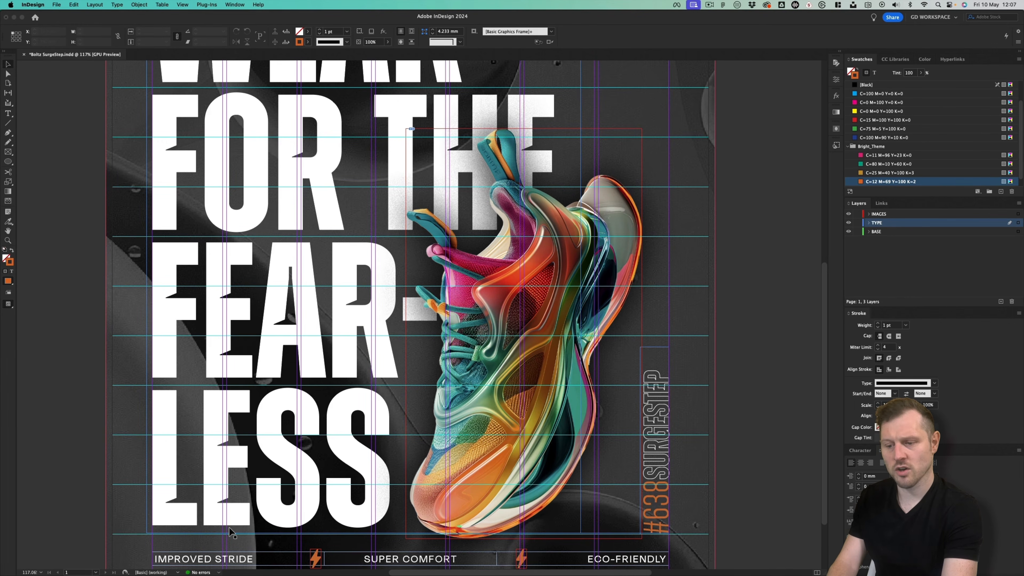
pyautogui.click(667, 505)
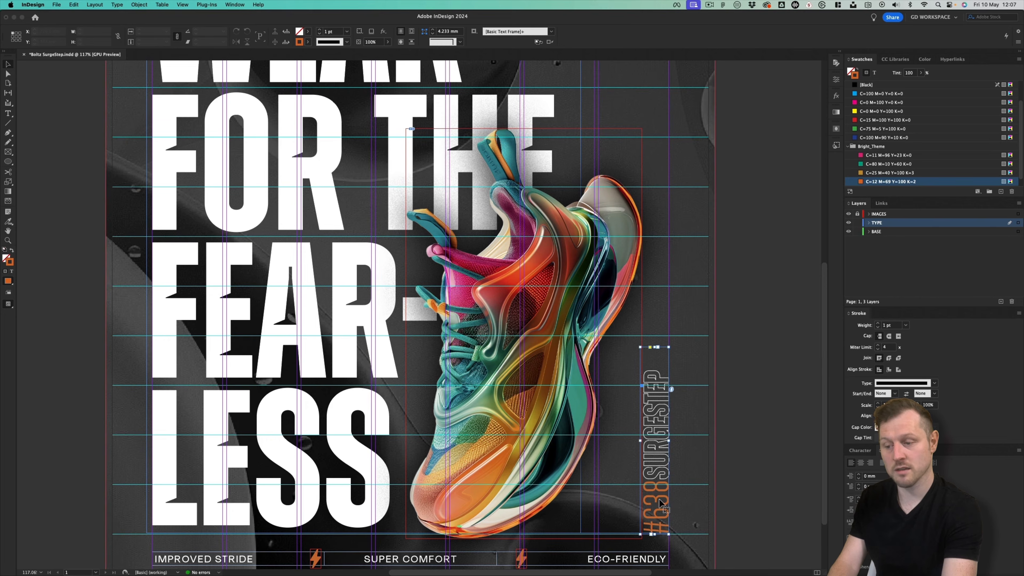
pyautogui.moveTo(660, 503); pyautogui.dragTo(661, 505)
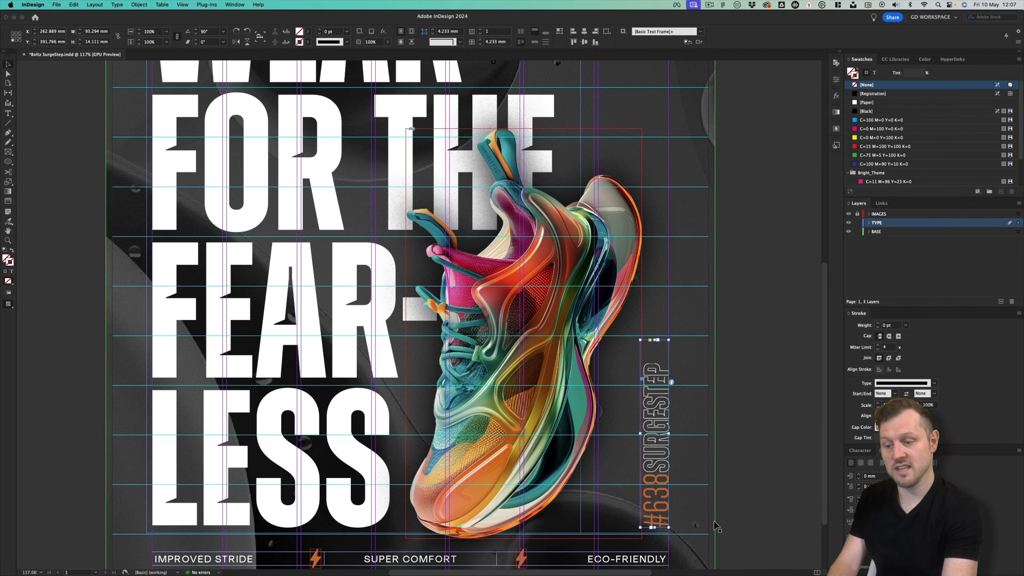
pyautogui.press('Down')
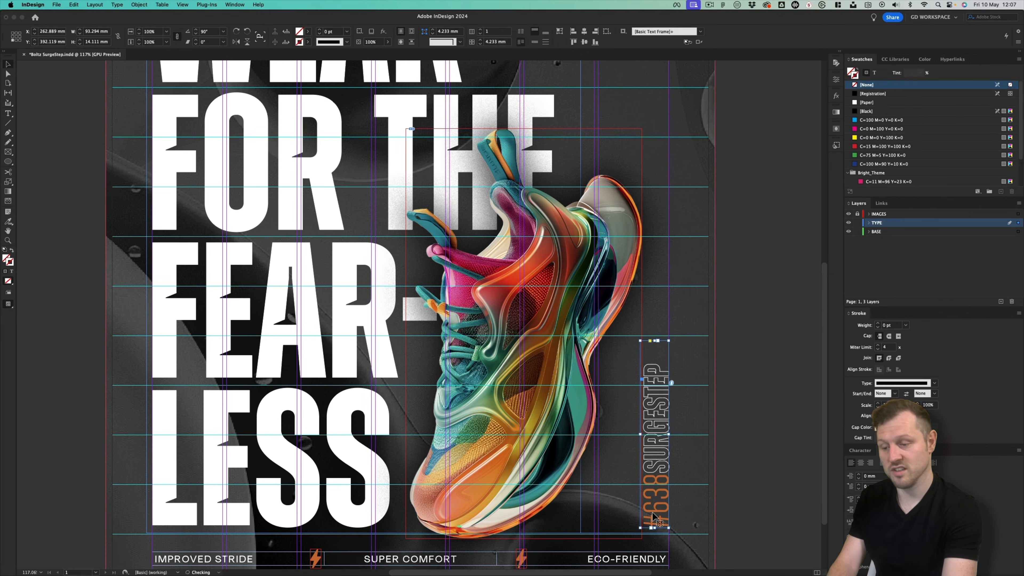
pyautogui.click(750, 452)
# Step: Move the BOLTZ logo down slightly so its top edge aligns with the top of the headline
pyautogui.moveTo(524, 283); pyautogui.dragTo(459, 303)
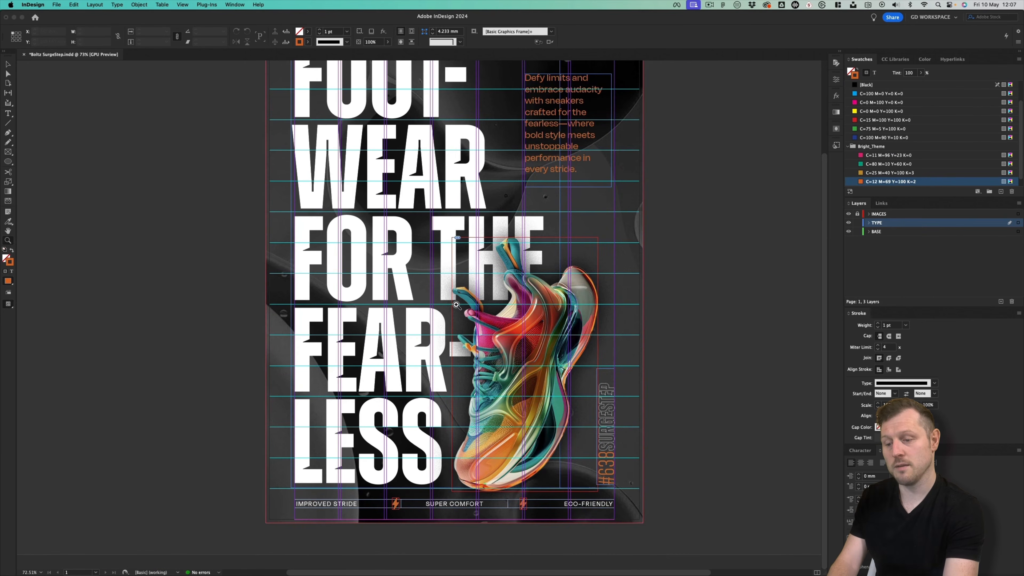
pyautogui.press('w')
pyautogui.scroll(3, 560, 262)
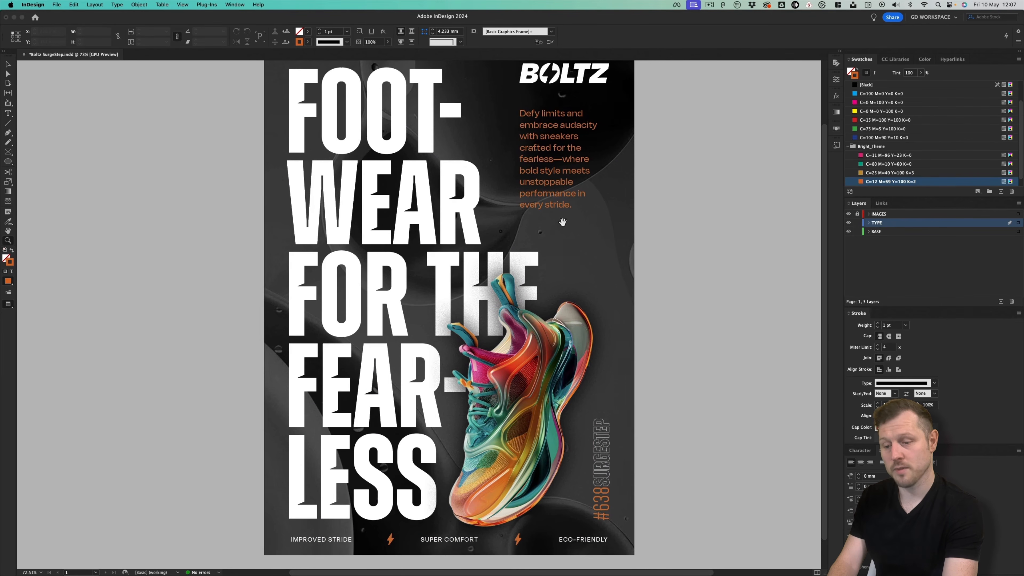
pyautogui.scroll(3, 565, 250)
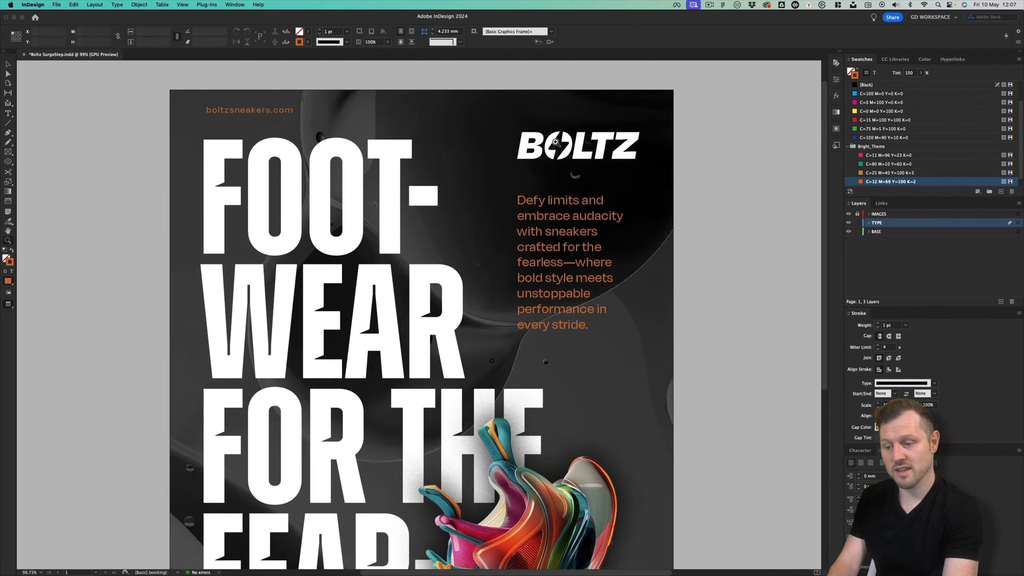
pyautogui.press('w')
pyautogui.press('super+1')
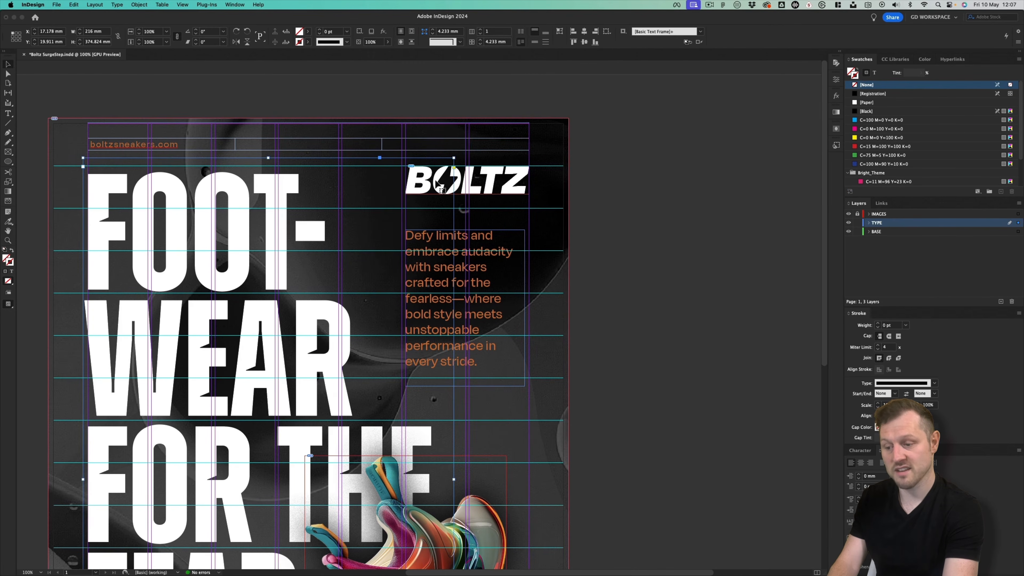
pyautogui.click(308, 344)
pyautogui.click(857, 214)
pyautogui.click(516, 183)
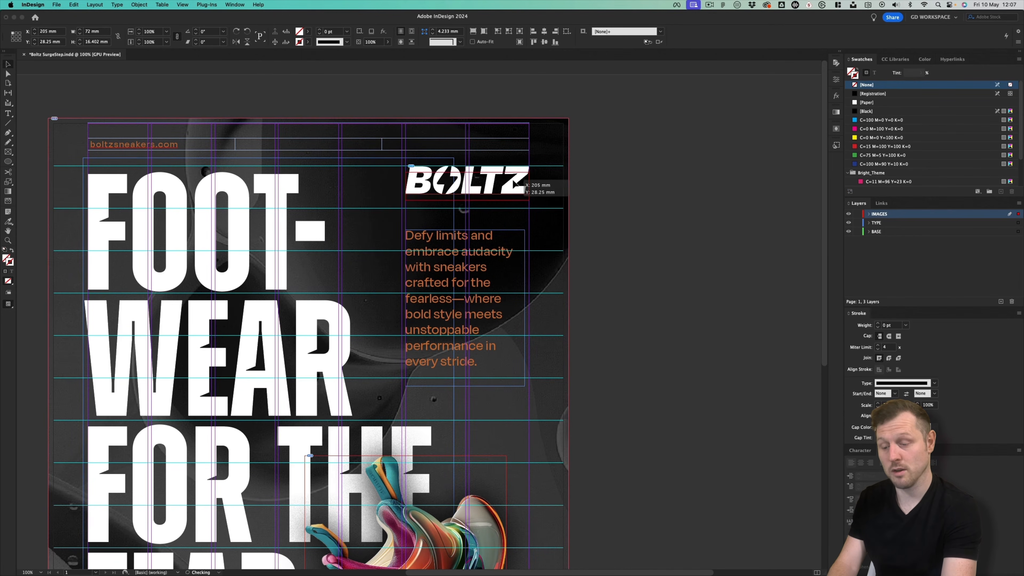
pyautogui.moveTo(515, 177); pyautogui.dragTo(514, 182)
pyautogui.click(627, 202)
pyautogui.moveTo(517, 259); pyautogui.dragTo(608, 246)
pyautogui.press('w')
pyautogui.click(519, 227)
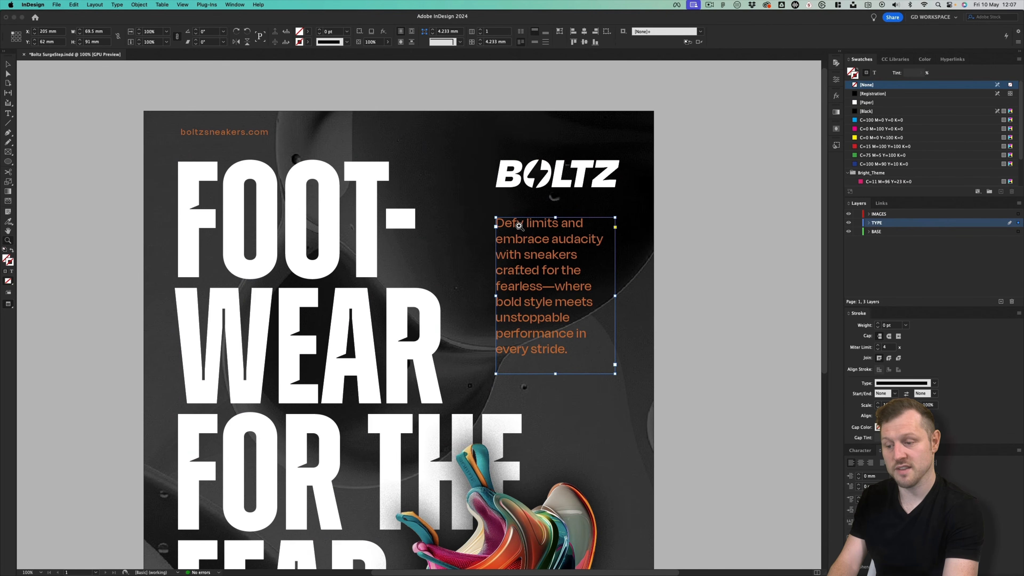
# Step: Scale the sneaker image down proportionally to about 115 by 200 mm
pyautogui.scroll(-8, 519, 242)
pyautogui.keyDown('alt'); pyautogui.scroll(-3, 519, 275); pyautogui.keyUp('alt')
pyautogui.scroll(-2, 532, 307)
pyautogui.moveTo(533, 309); pyautogui.dragTo(536, 312)
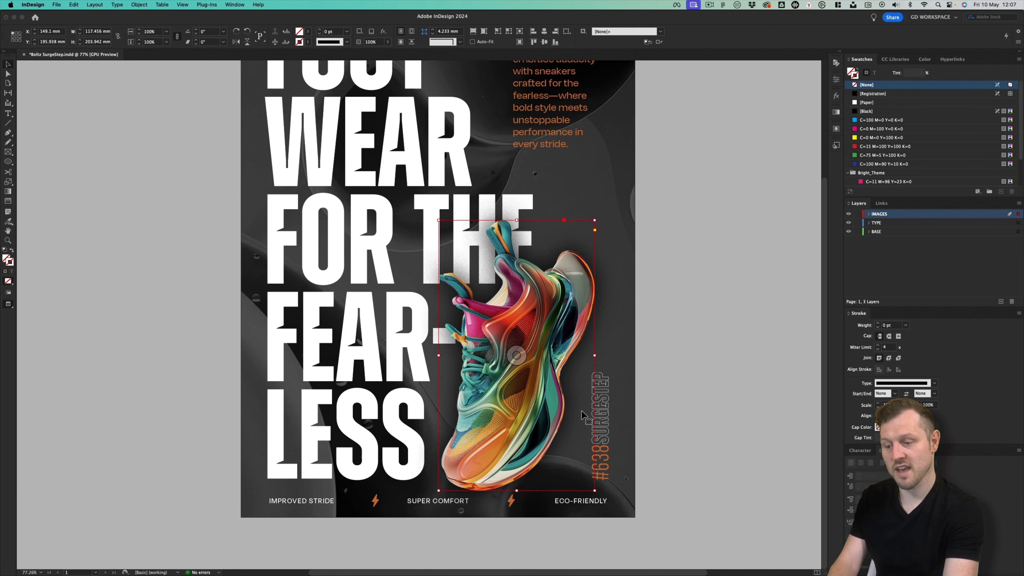
pyautogui.press('s')
pyautogui.moveTo(618, 510); pyautogui.dragTo(616, 507)
pyautogui.press('v')
# Step: Nudge the reduced sneaker image slightly down and to the right, then deselect it
pyautogui.press('Down')
pyautogui.press('Down')
pyautogui.press('Down')
pyautogui.press('Down')
pyautogui.press('Down')
pyautogui.press('Down')
pyautogui.press('Down')
pyautogui.press('Right')
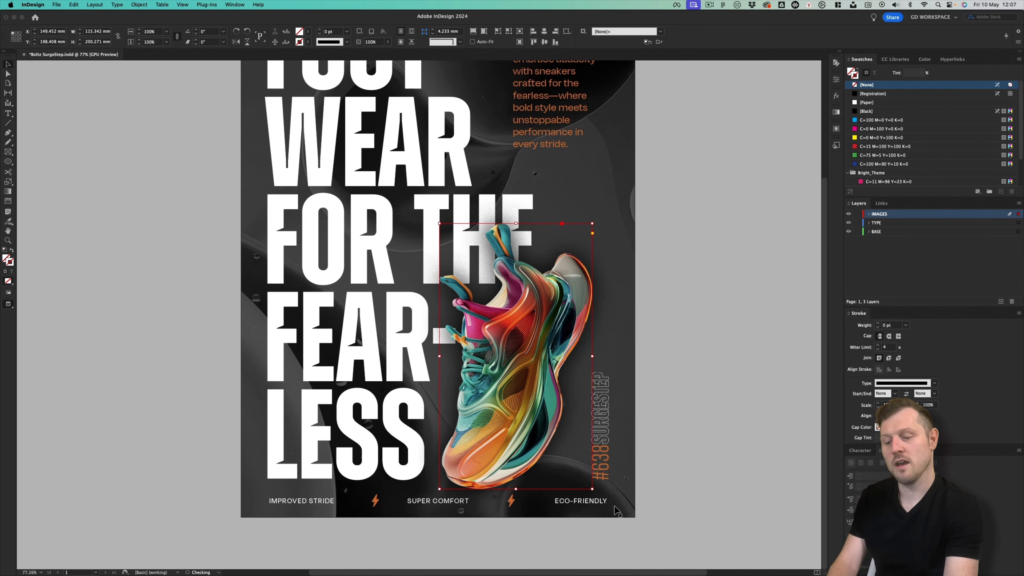
pyautogui.press('Right')
pyautogui.press('Right')
pyautogui.press('Right')
pyautogui.press('Right')
pyautogui.click(720, 224)
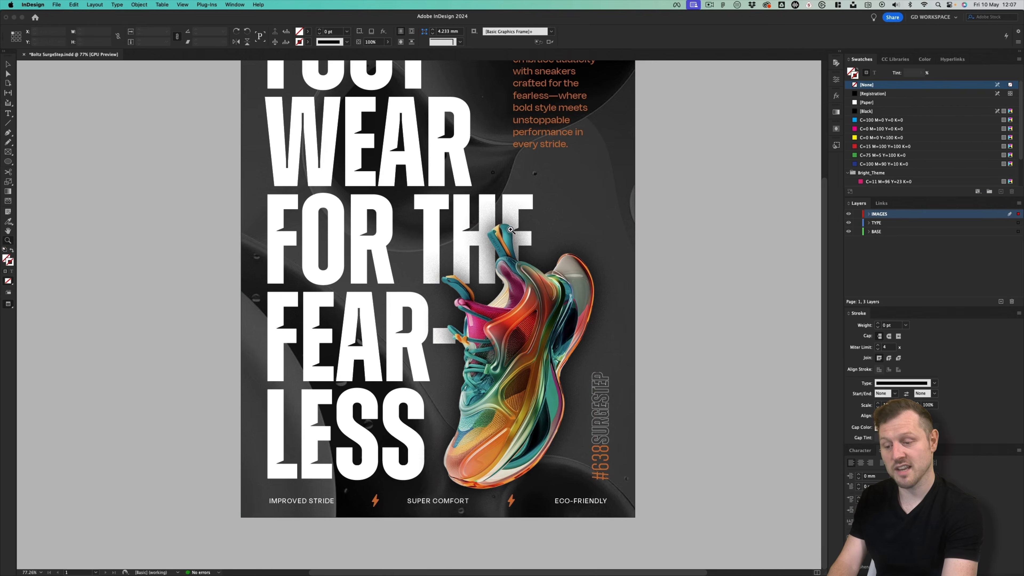
# Step: Nudge the sneaker image a little further right on the poster and save the document
pyautogui.press('super+0')
pyautogui.scroll(-1, 433, 314)
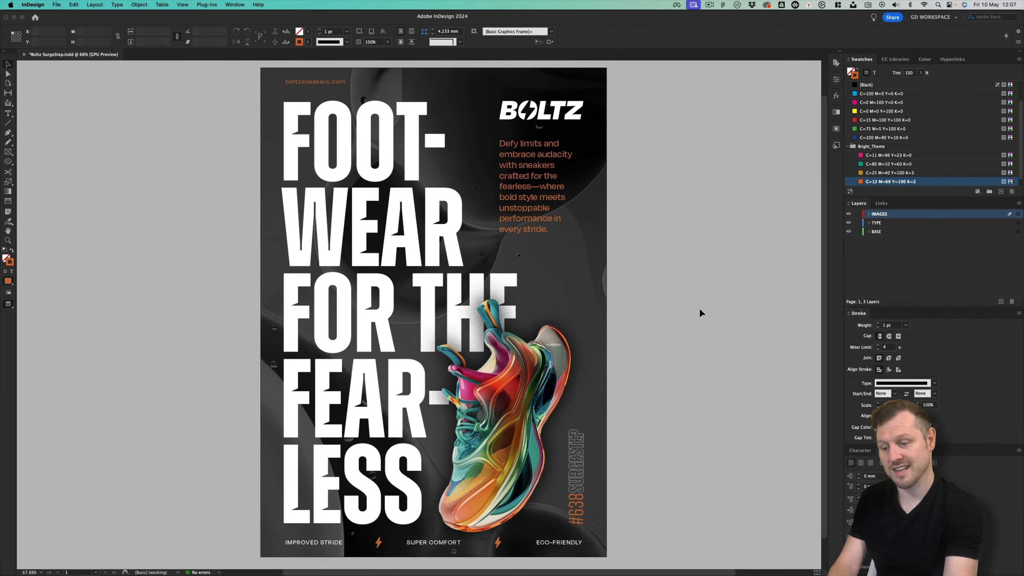
pyautogui.press('super+s')
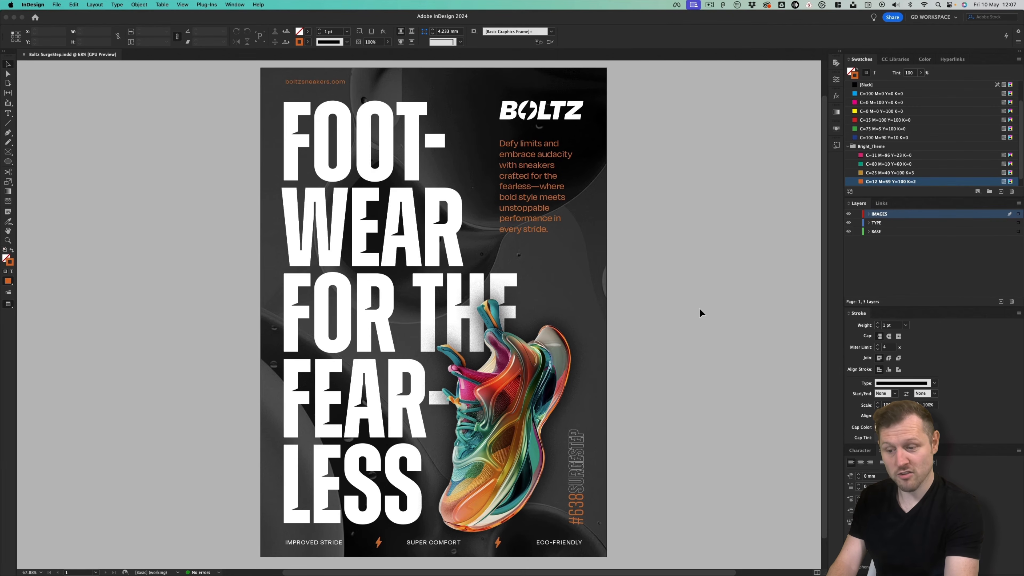
pyautogui.click(547, 339)
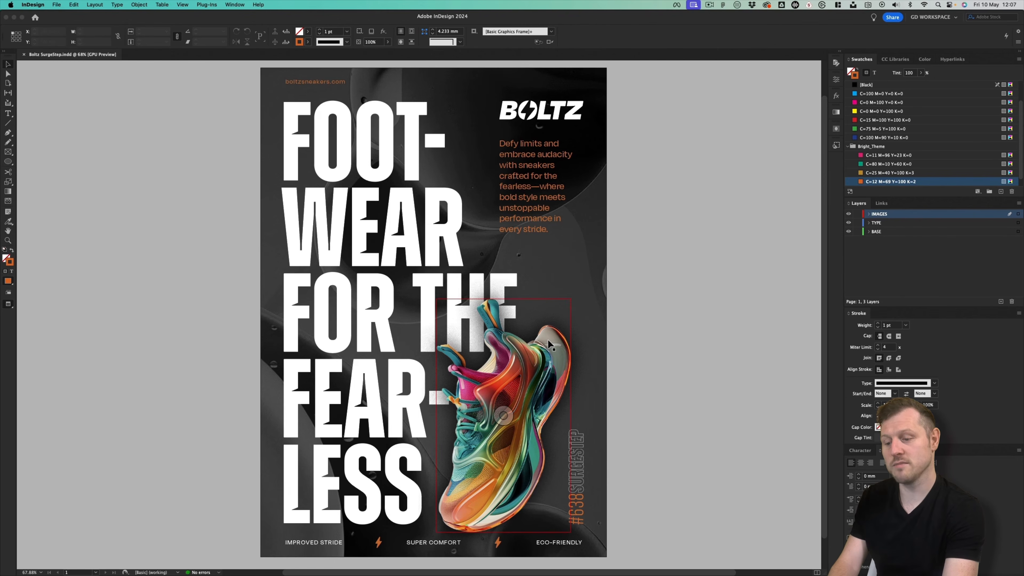
pyautogui.click(693, 357)
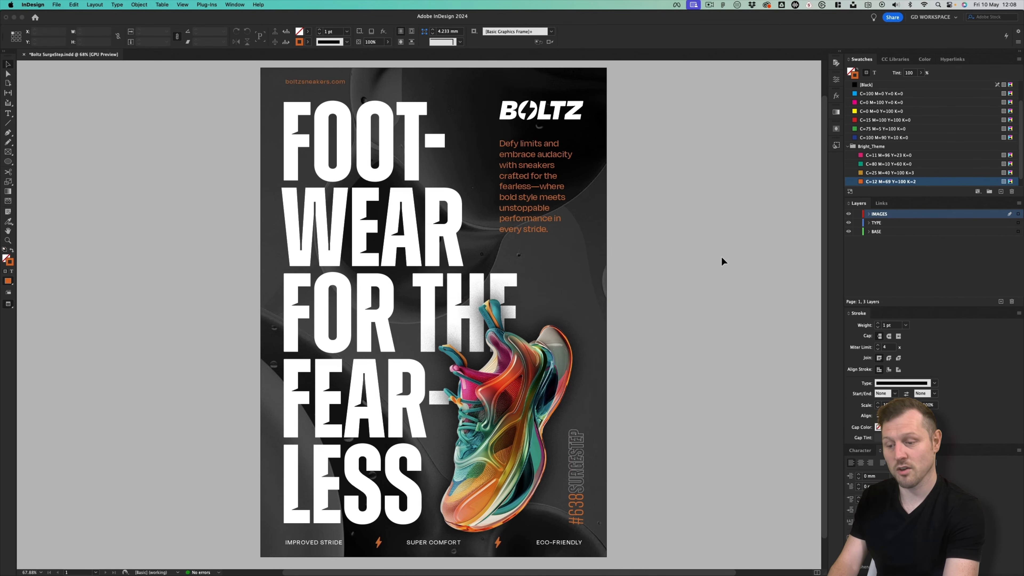
pyautogui.press('super+s')
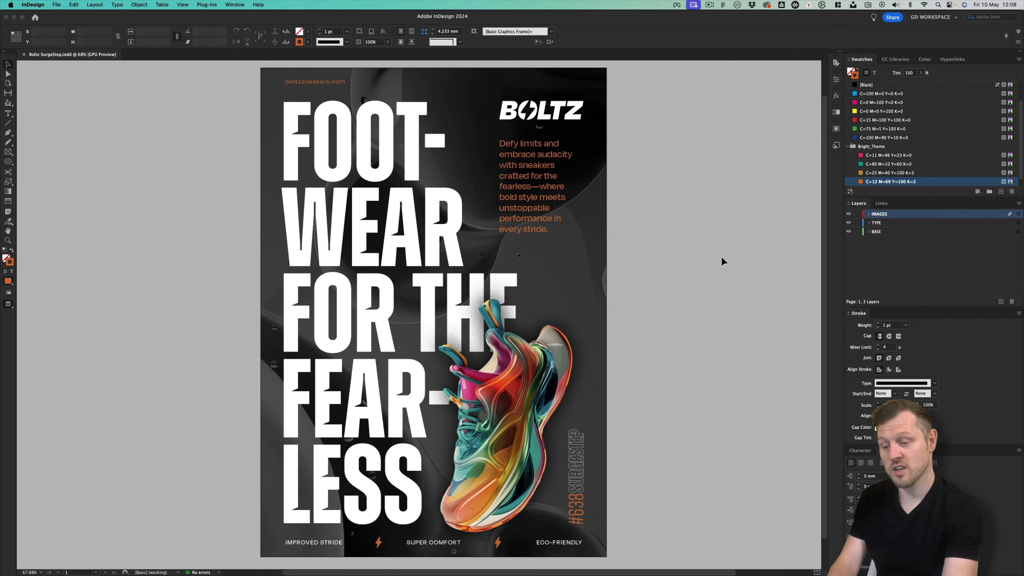
pyautogui.press('w')
pyautogui.press('w')
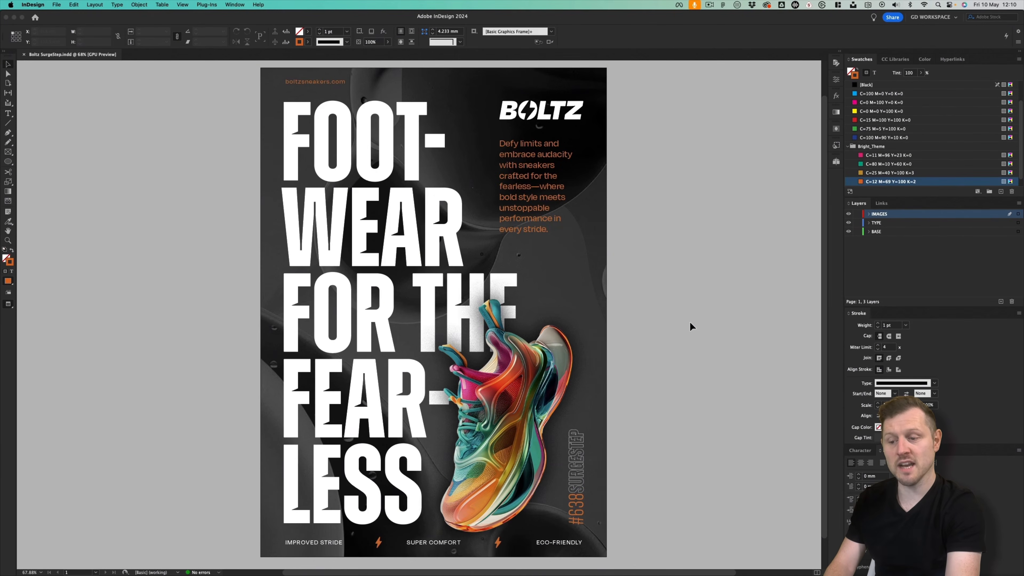
# Step: Display the document's page thumbnails, keeping their size option at Extra Large
pyautogui.click(235, 4)
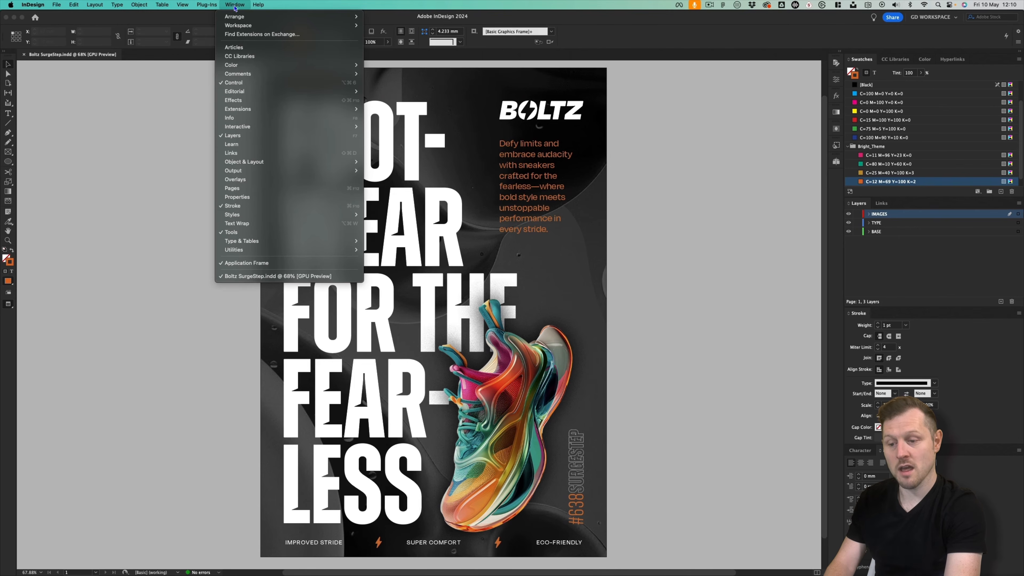
pyautogui.click(259, 189)
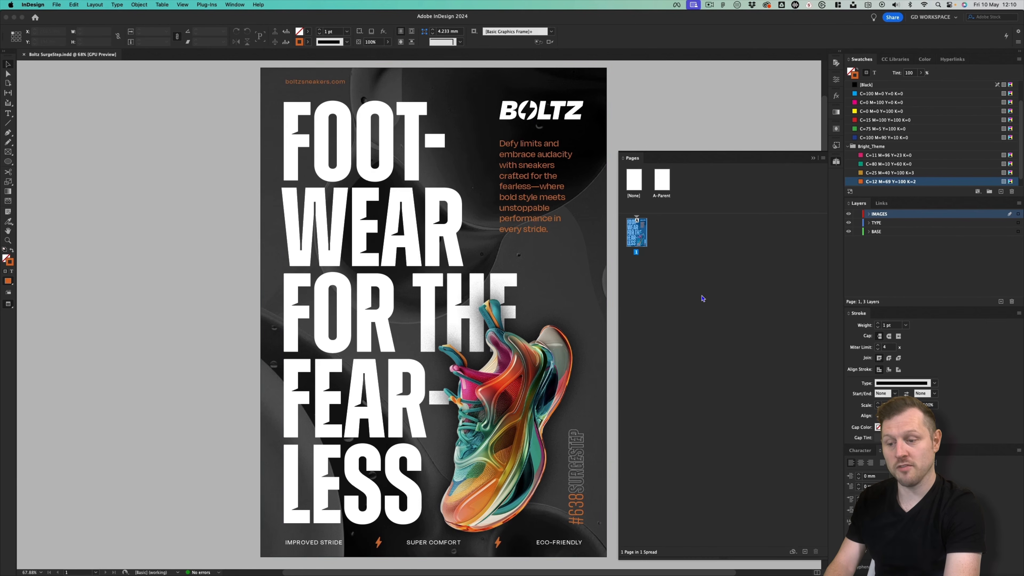
pyautogui.click(823, 158)
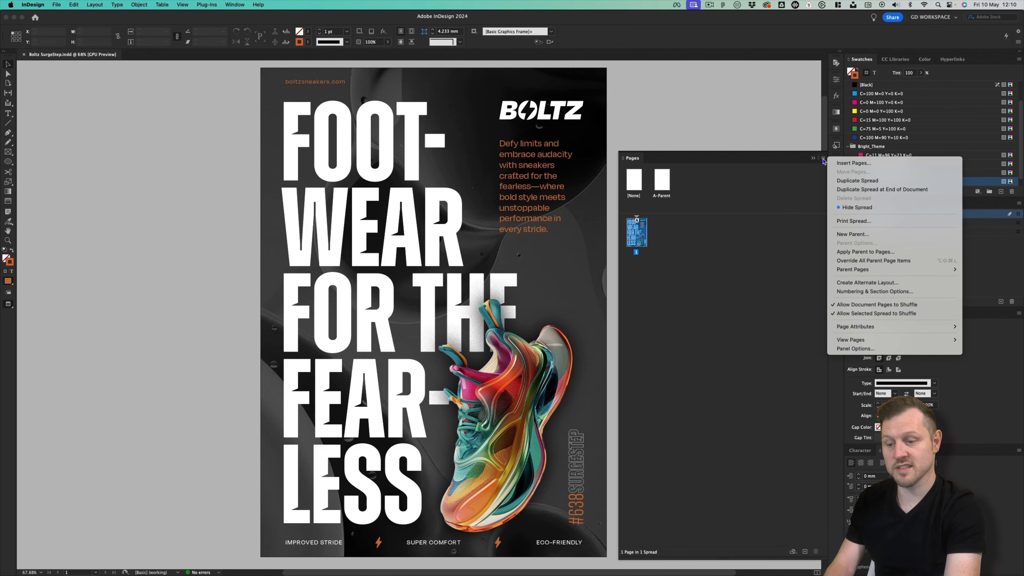
pyautogui.click(867, 349)
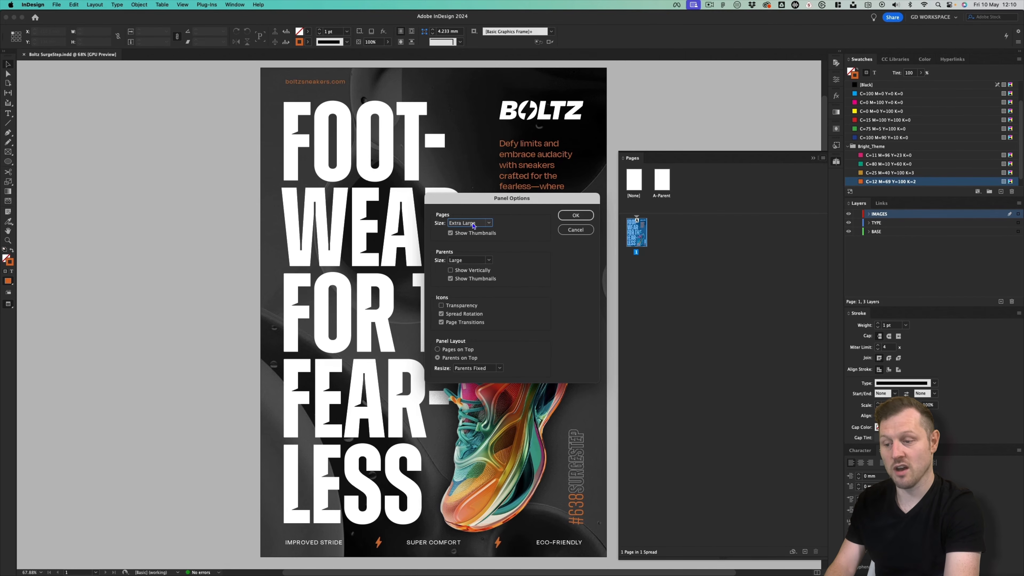
pyautogui.click(583, 217)
# Step: Duplicate the poster's spread to add a second page and bring both pages into view
pyautogui.rightClick(632, 239)
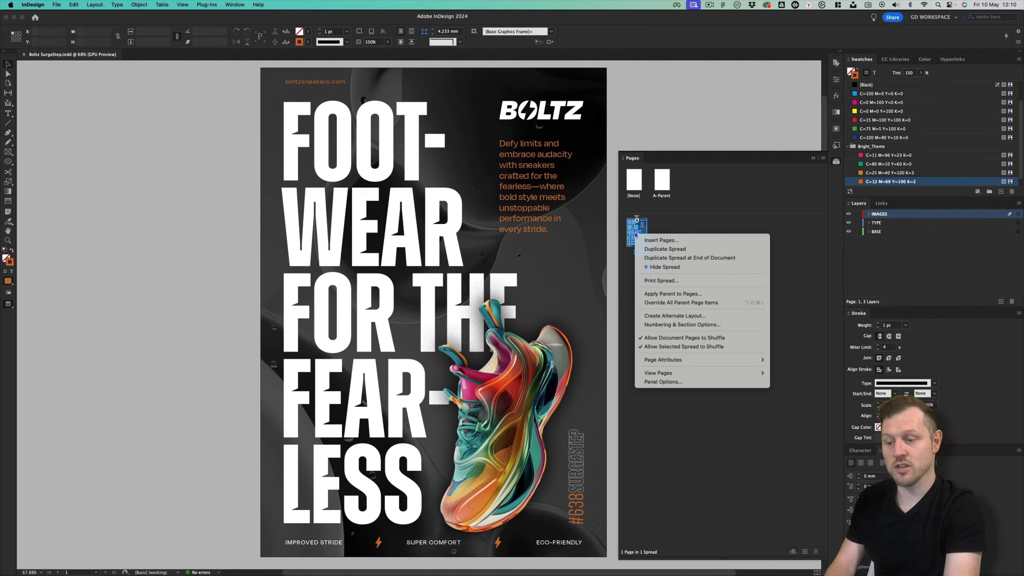
pyautogui.click(664, 249)
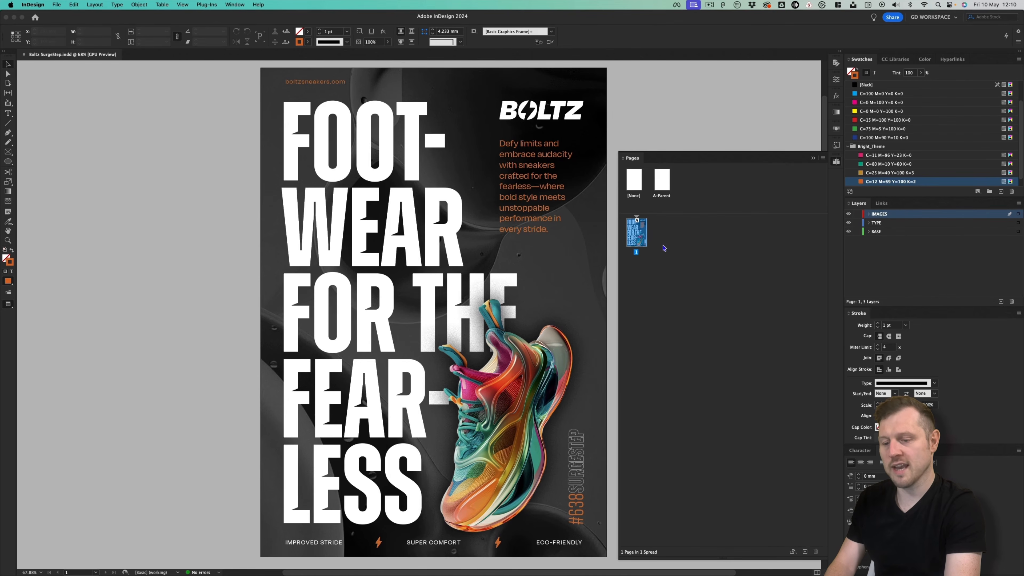
pyautogui.click(814, 158)
pyautogui.press('z')
pyautogui.moveTo(555, 187); pyautogui.dragTo(432, 297)
pyautogui.press('w')
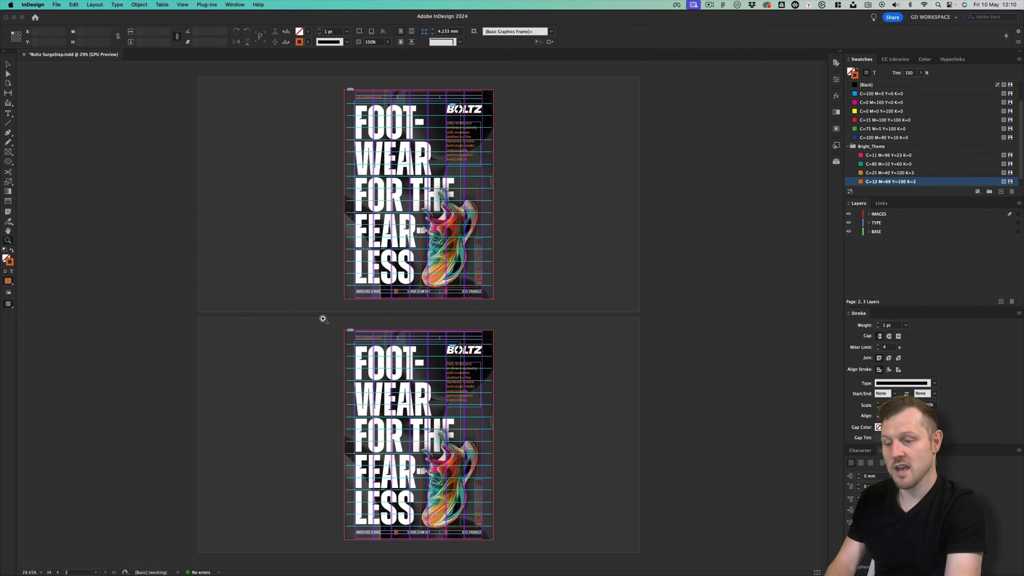
pyautogui.press('w')
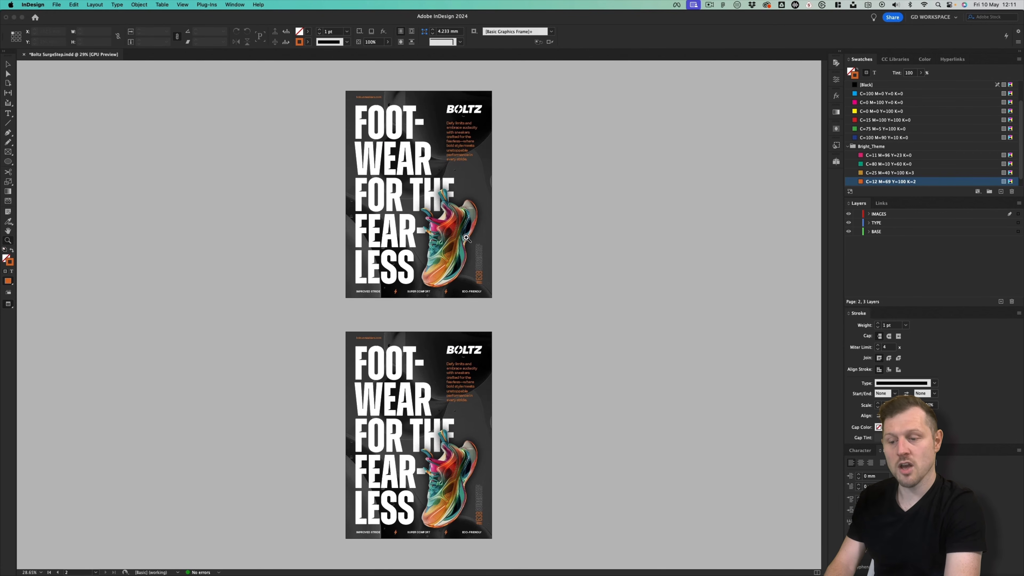
# Step: Turn off Allow Document Pages to Shuffle for the document
pyautogui.click(836, 162)
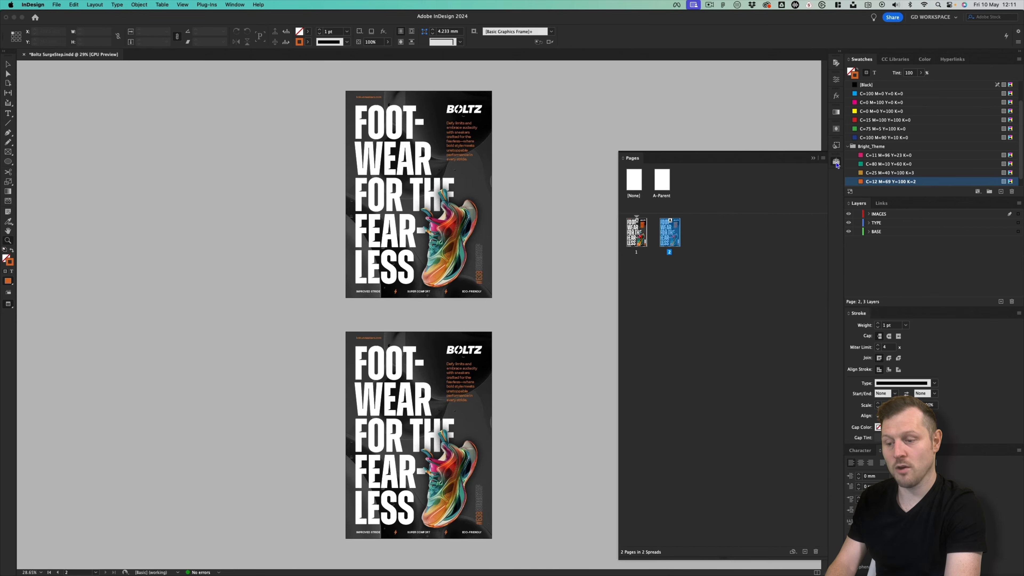
pyautogui.click(823, 158)
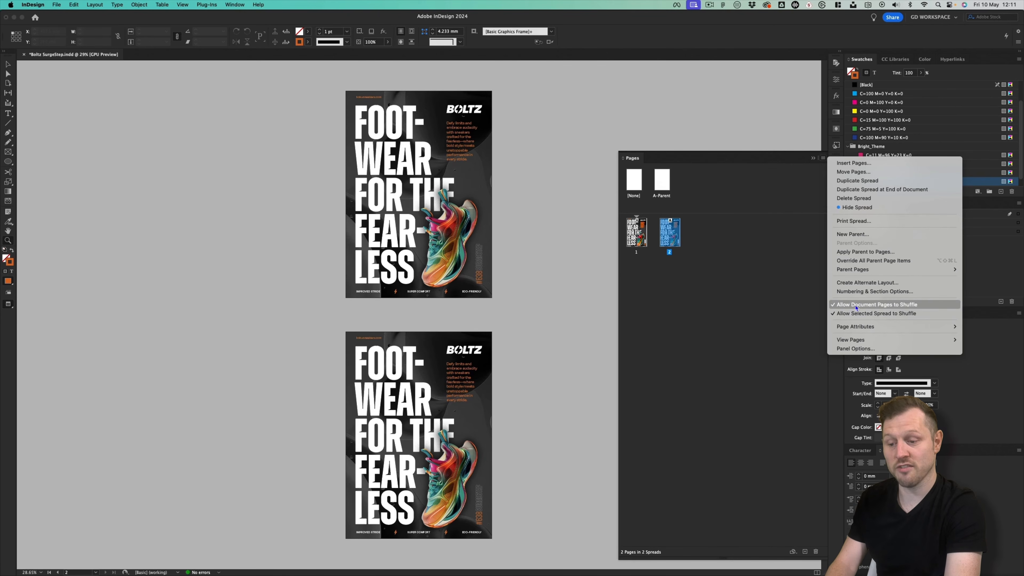
pyautogui.click(843, 305)
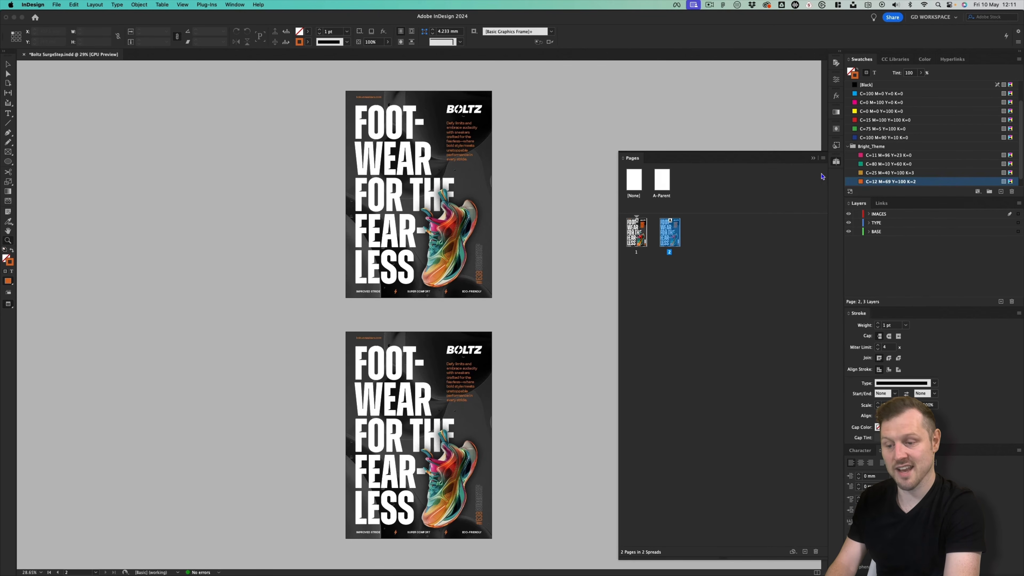
pyautogui.click(823, 158)
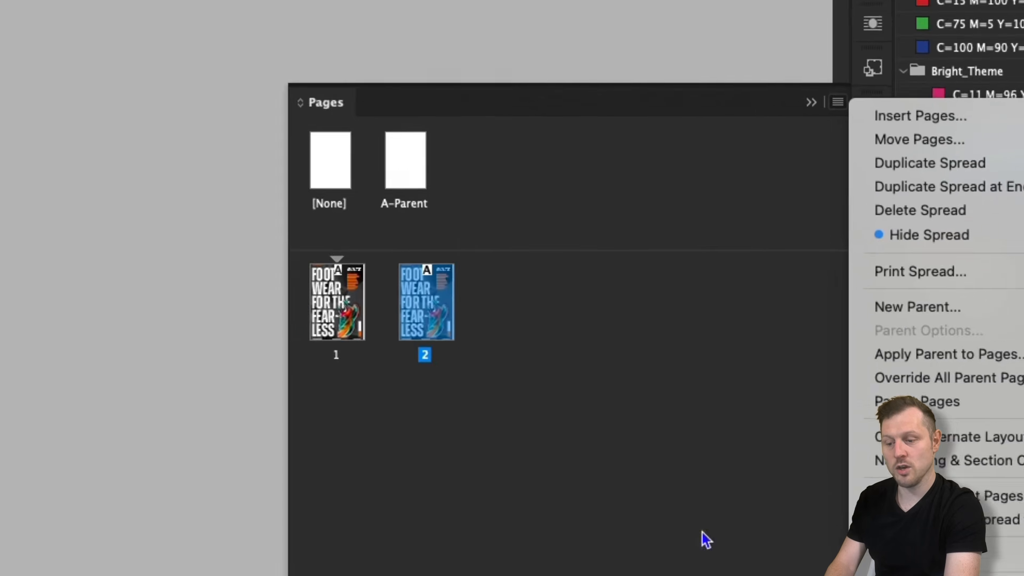
pyautogui.click(774, 320)
pyautogui.click(710, 251)
# Step: Place page 2 directly beside page 1 so both posters share one spread
pyautogui.moveTo(275, 344); pyautogui.dragTo(155, 343)
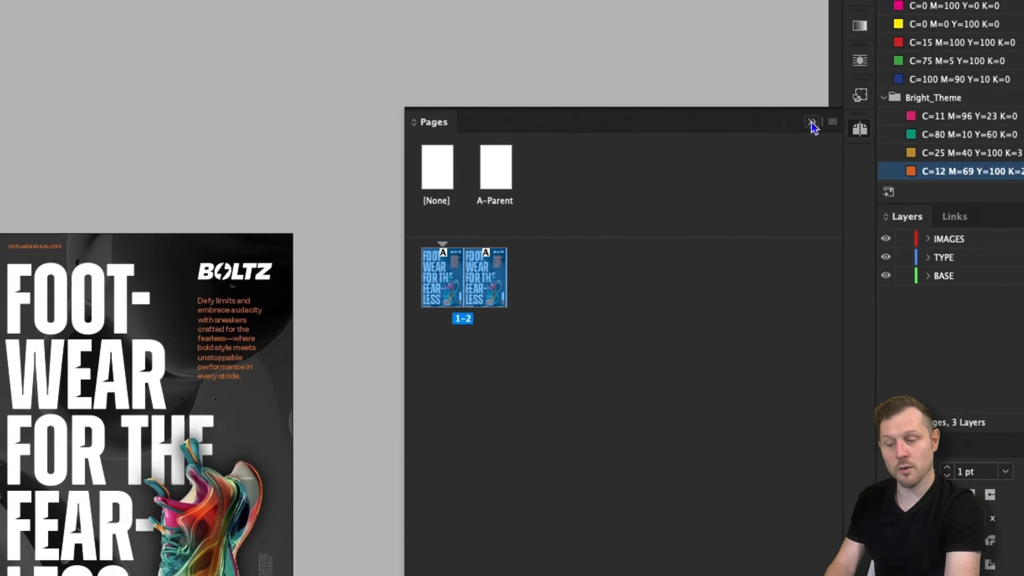
pyautogui.click(811, 77)
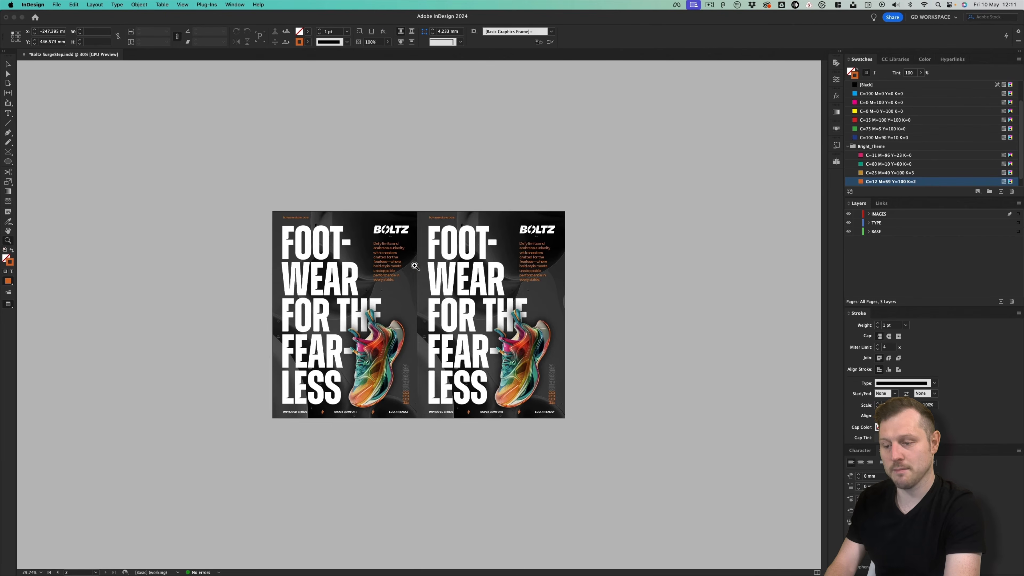
pyautogui.moveTo(458, 245); pyautogui.dragTo(498, 226)
pyautogui.press('v')
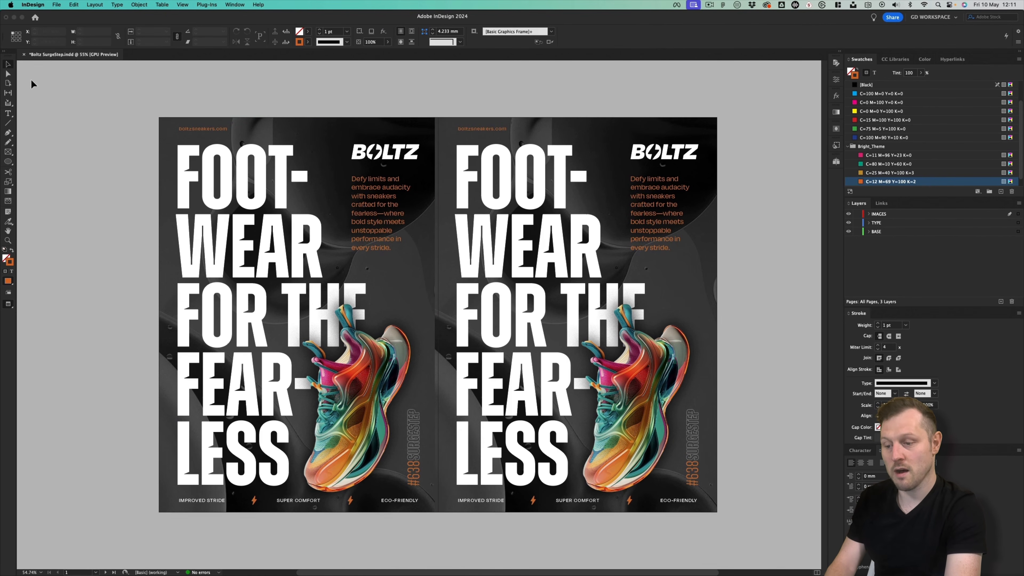
# Step: Move page 2 away from page 1 with the Page tool, placing it at X 324.5 mm to leave a gap
pyautogui.click(8, 84)
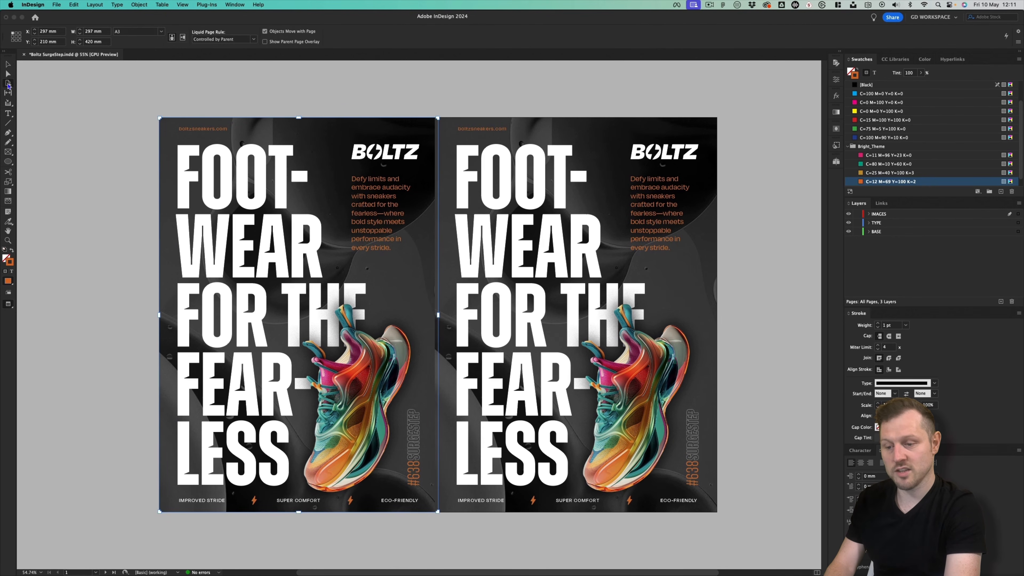
pyautogui.click(517, 228)
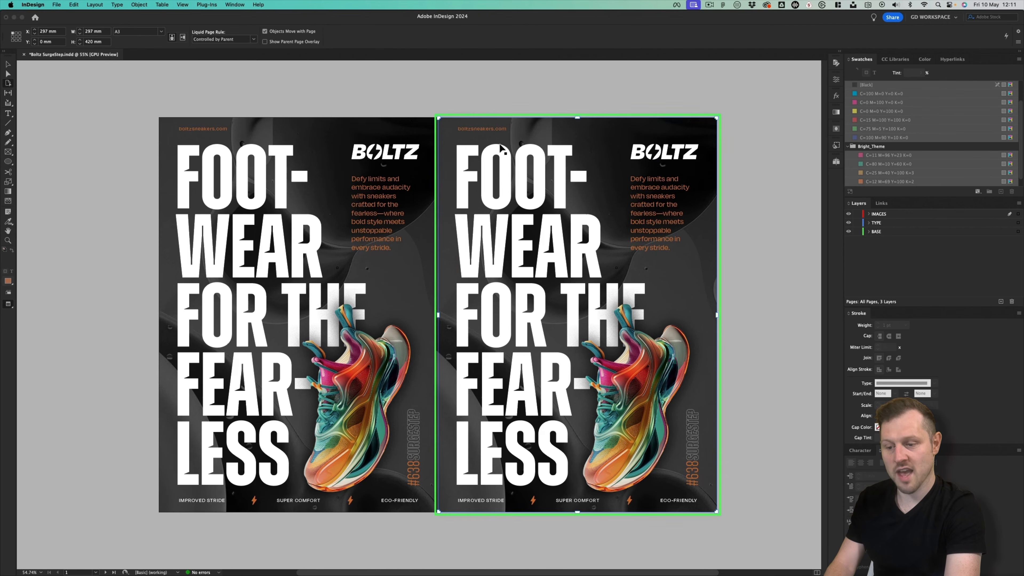
pyautogui.press('w')
pyautogui.moveTo(454, 128); pyautogui.dragTo(499, 130)
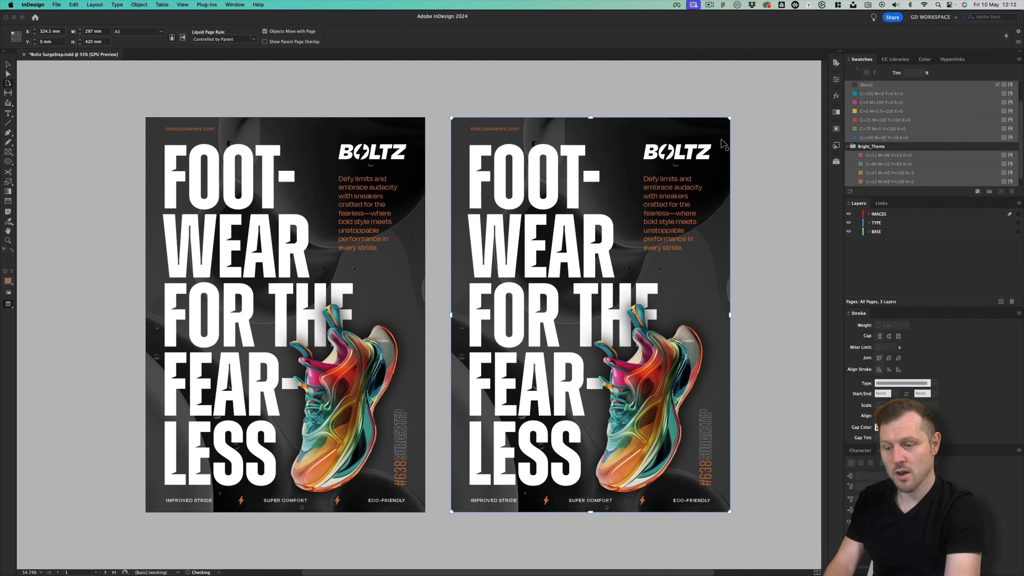
pyautogui.click(674, 91)
# Step: Toggle between Normal and Preview modes to examine both posters with and without their guides and frames
pyautogui.press('w')
pyautogui.press('w')
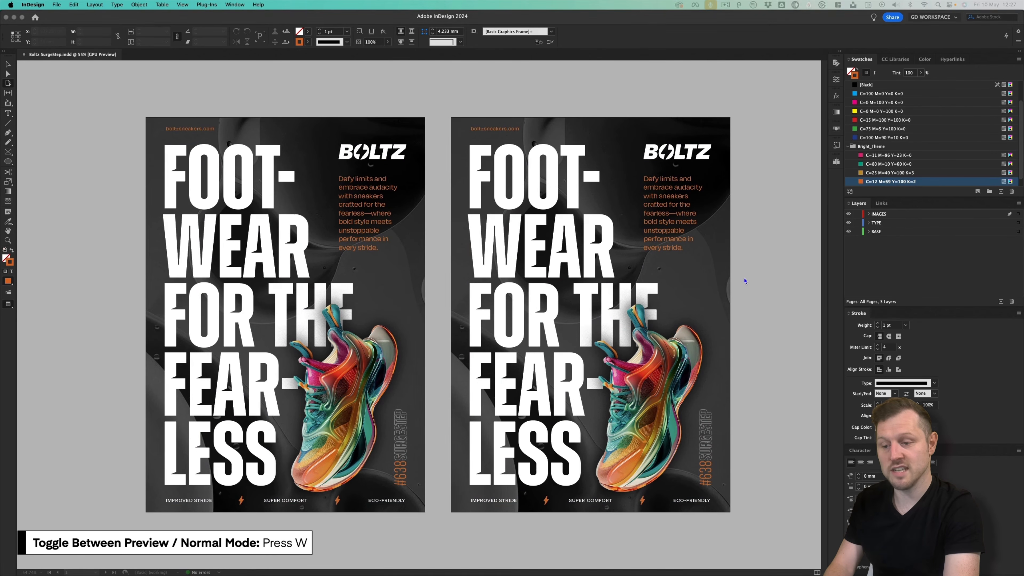
pyautogui.hotkey('shift', 'p')
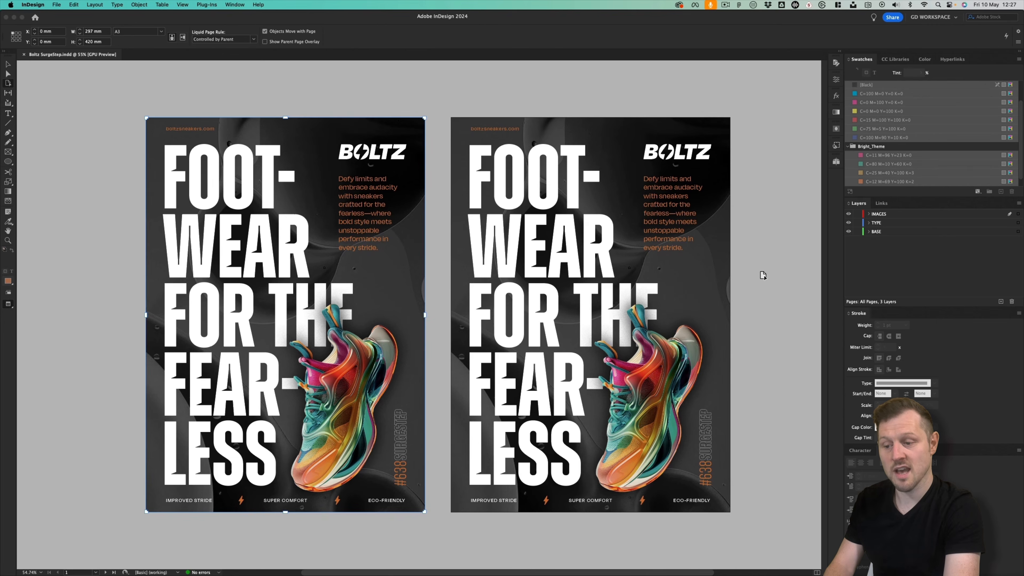
pyautogui.press('v')
pyautogui.press('w')
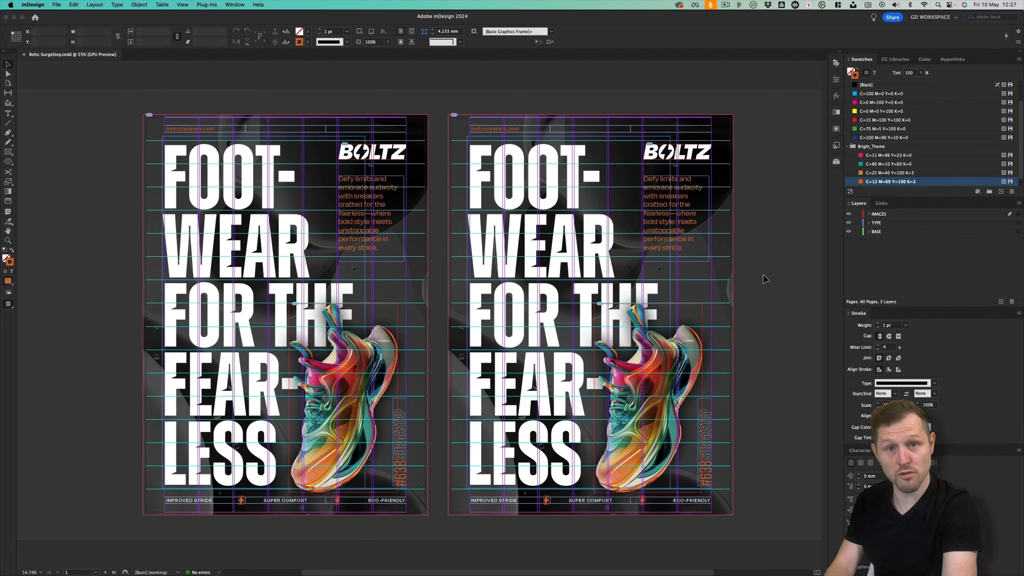
pyautogui.press('w')
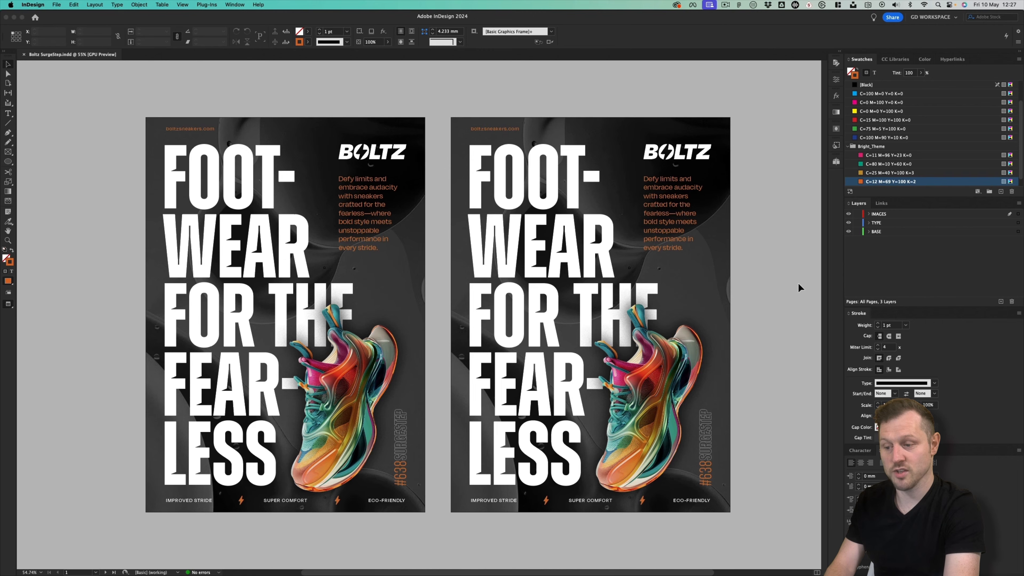
pyautogui.moveTo(787, 288); pyautogui.dragTo(765, 289)
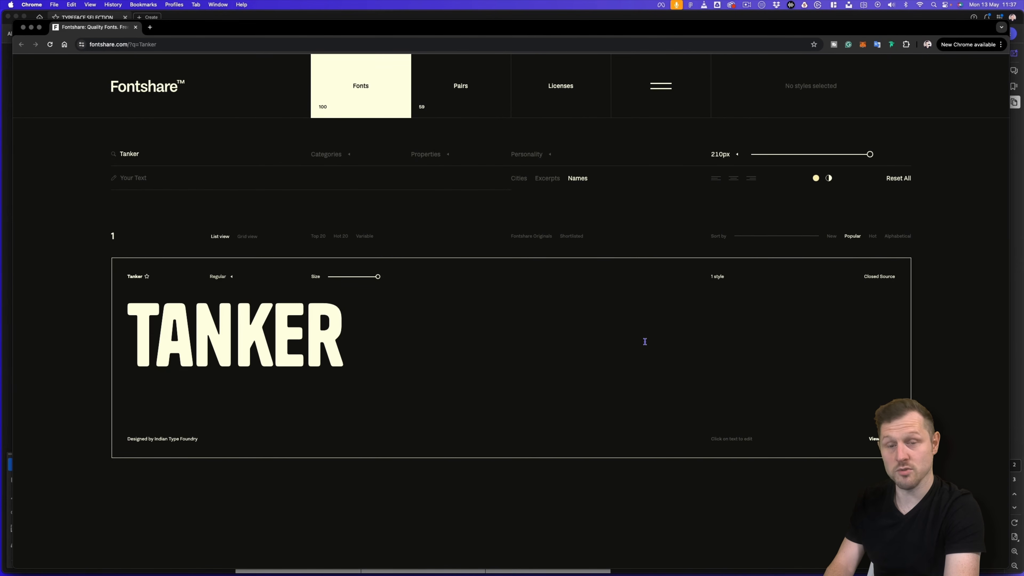
# Step: Open the Tanker font's details on Fontshare and, back in InDesign, set page 2's headline in Tanker
pyautogui.click(882, 439)
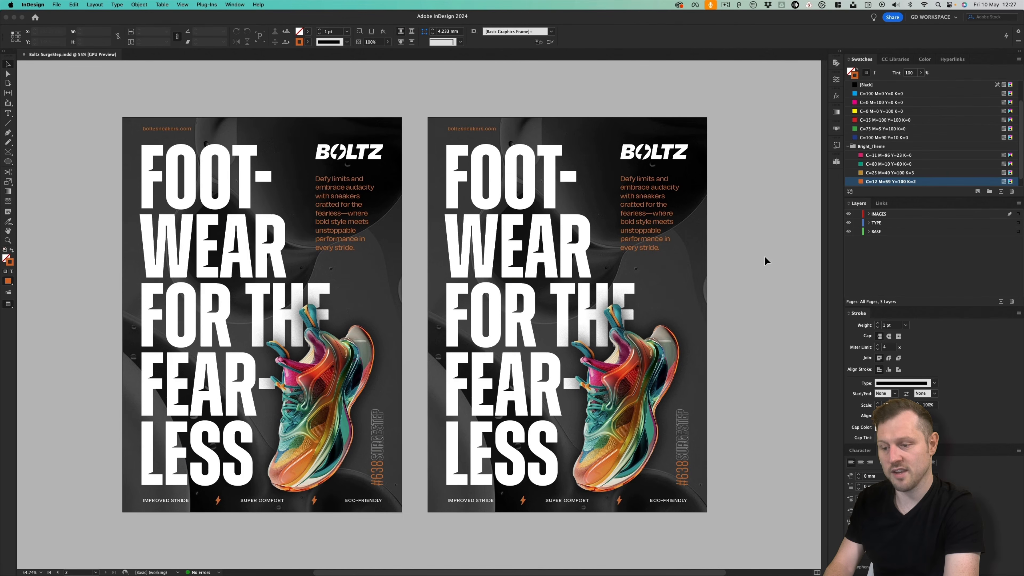
pyautogui.click(625, 254)
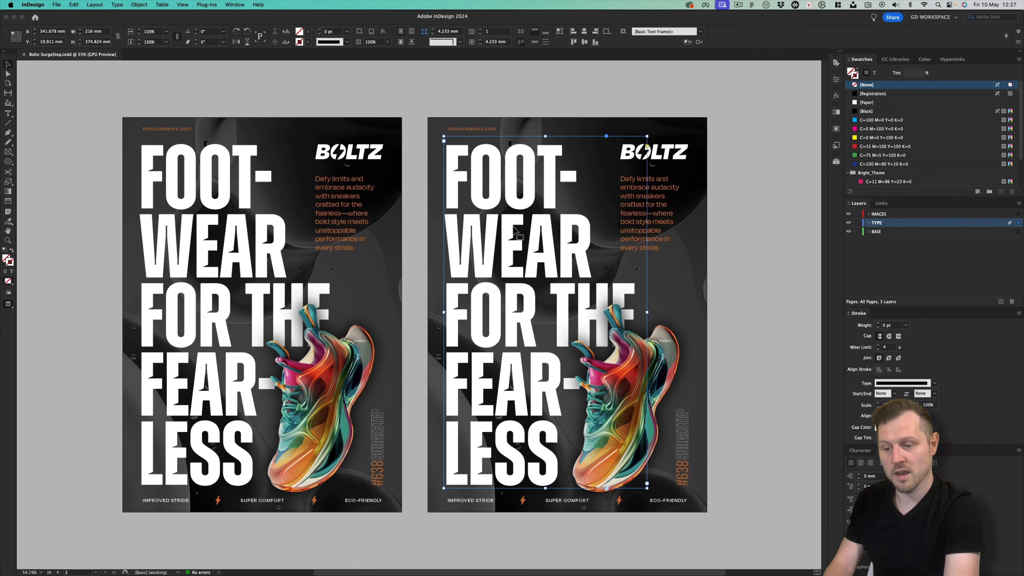
pyautogui.doubleClick(520, 233)
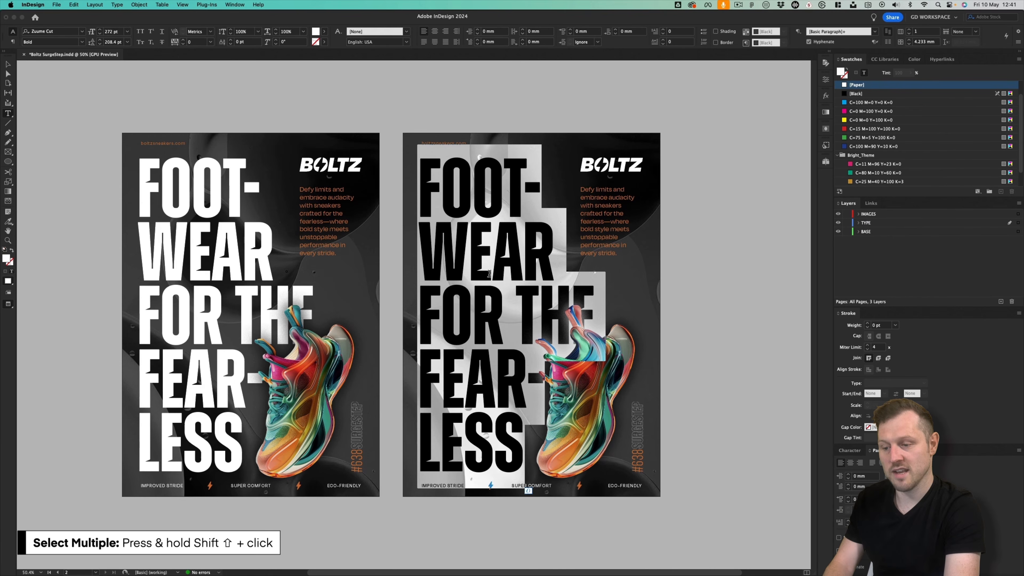
pyautogui.click(52, 33)
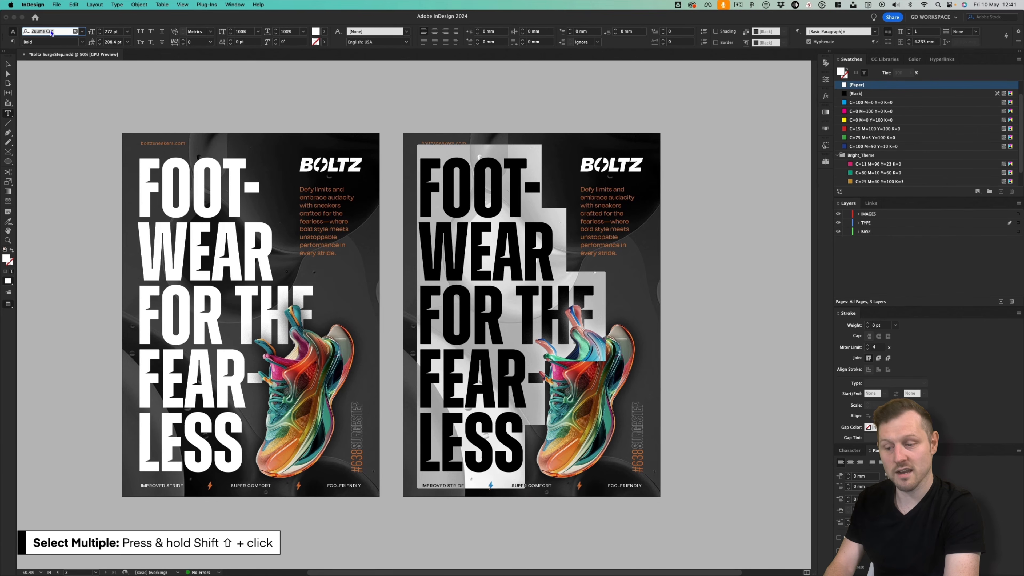
pyautogui.write('tanker')
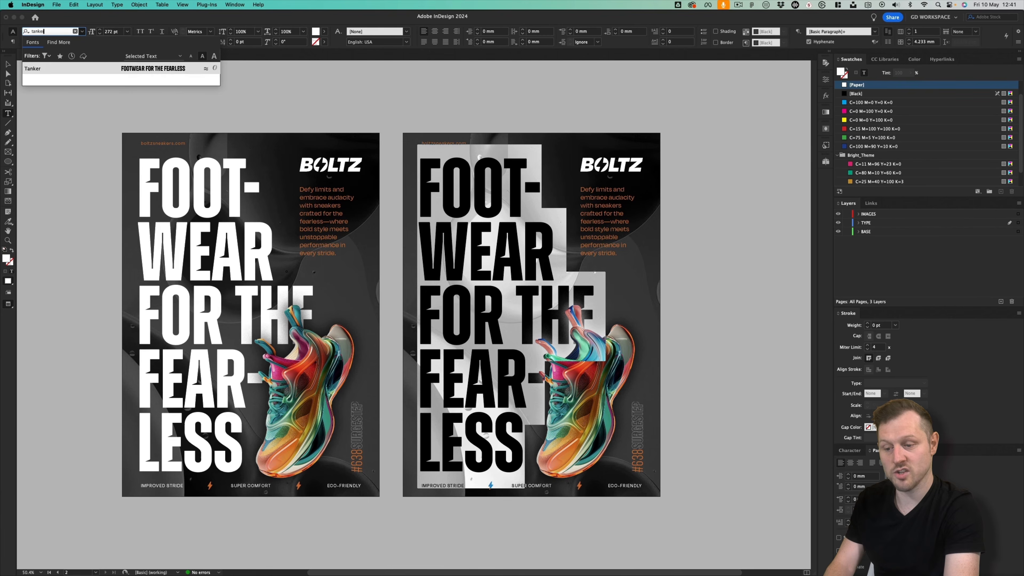
pyautogui.click(62, 73)
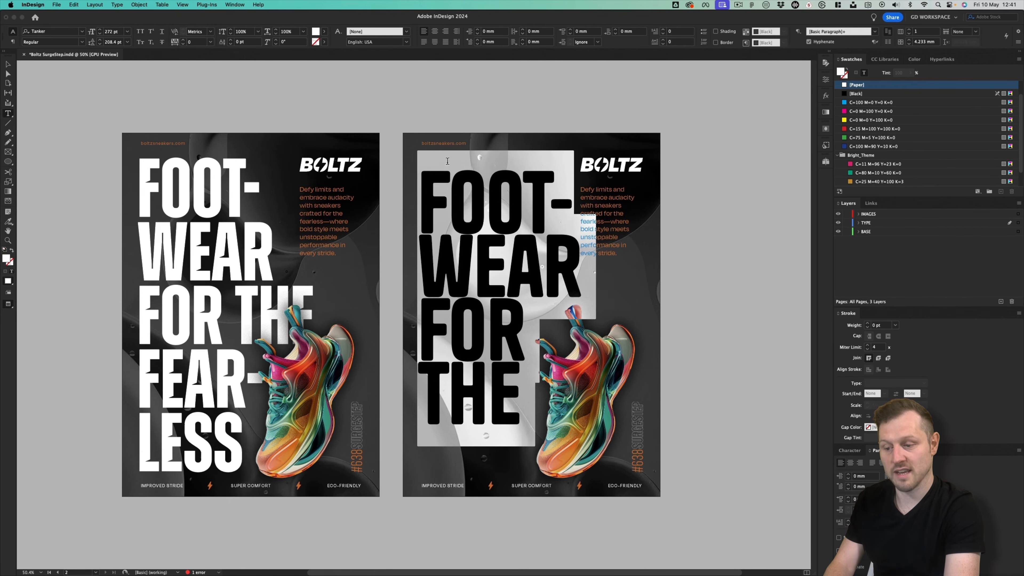
pyautogui.click(7, 65)
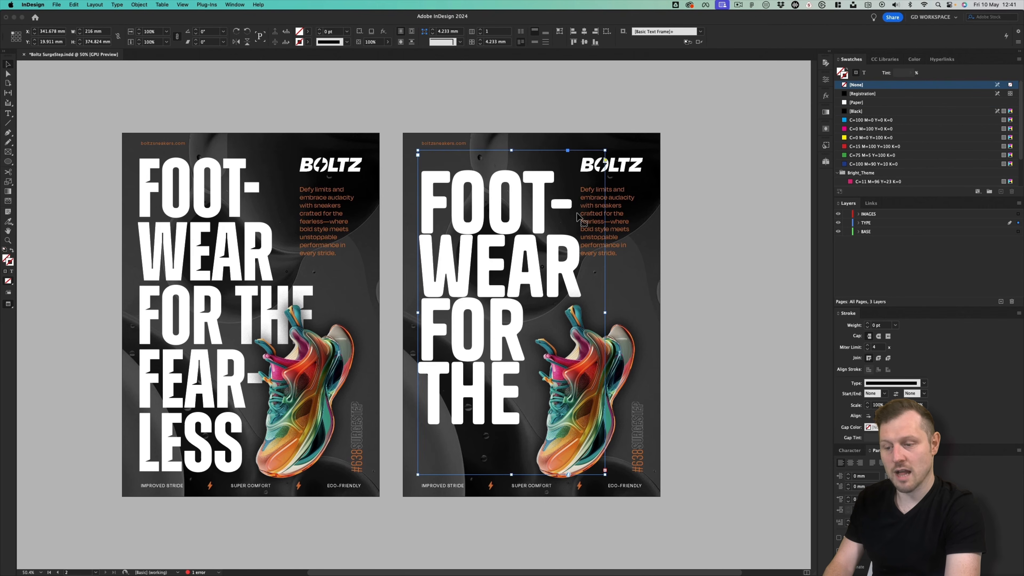
# Step: Show the guides and nudge page 2's headline up and slightly right onto the grid, at about X 343.1 mm, Y 2.3 mm
pyautogui.press('w')
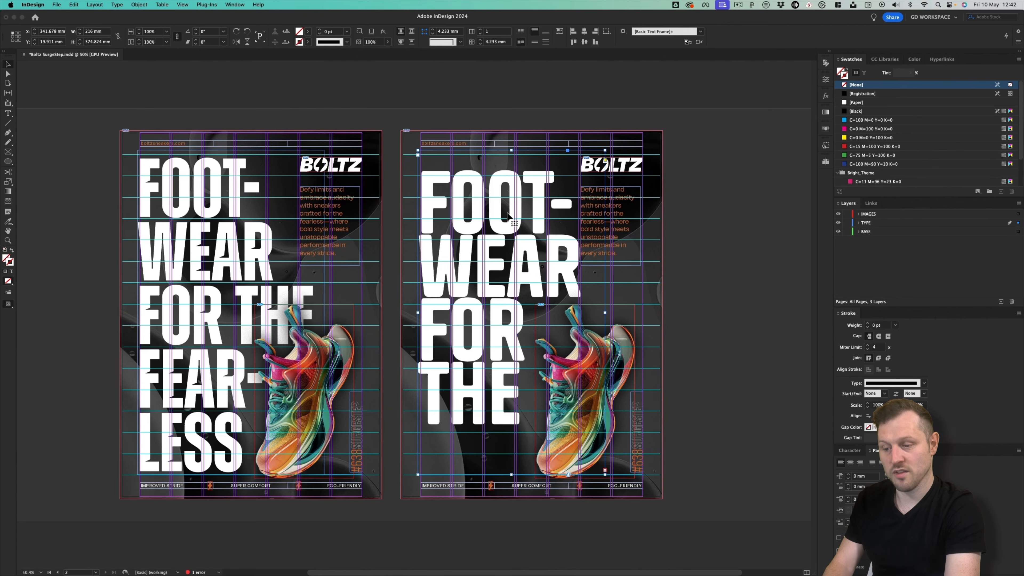
pyautogui.hotkey('shift', 'Up')
pyautogui.hotkey('shift', 'Up')
pyautogui.hotkey('shift', 'Up')
pyautogui.hotkey('shift', 'Up')
pyautogui.press('Up')
pyautogui.press('Up')
pyautogui.press('Up')
pyautogui.press('Up')
pyautogui.press('Right')
pyautogui.press('Up')
pyautogui.press('Up')
pyautogui.press('Up')
pyautogui.press('Up')
pyautogui.press('Up')
pyautogui.press('Up')
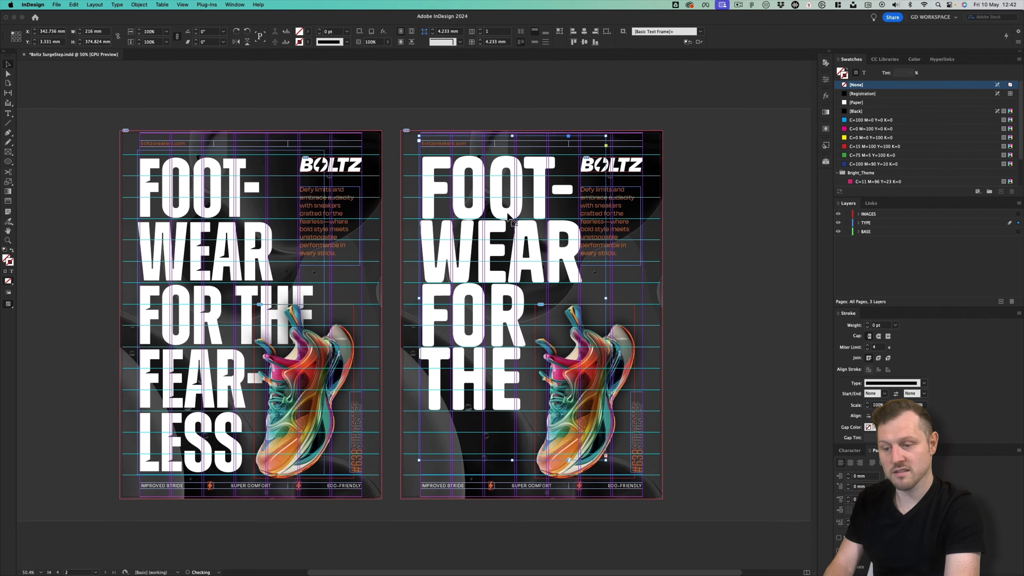
pyautogui.press('Right')
pyautogui.press('Right')
pyautogui.press('Right')
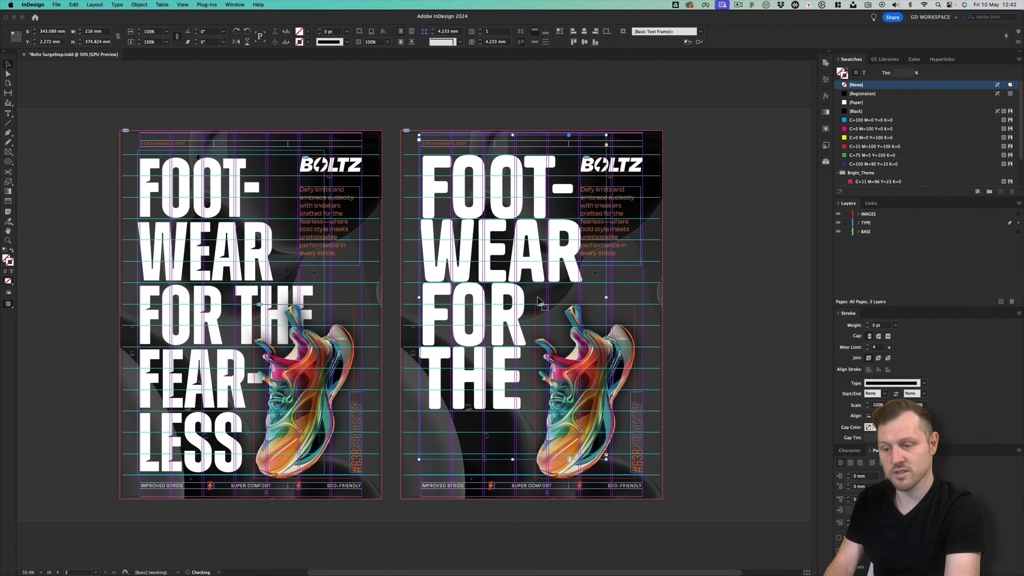
# Step: Enlarge page 2's headline frame to about 267 mm wide and 392 mm high to fit all the text
pyautogui.moveTo(606, 297); pyautogui.dragTo(652, 300)
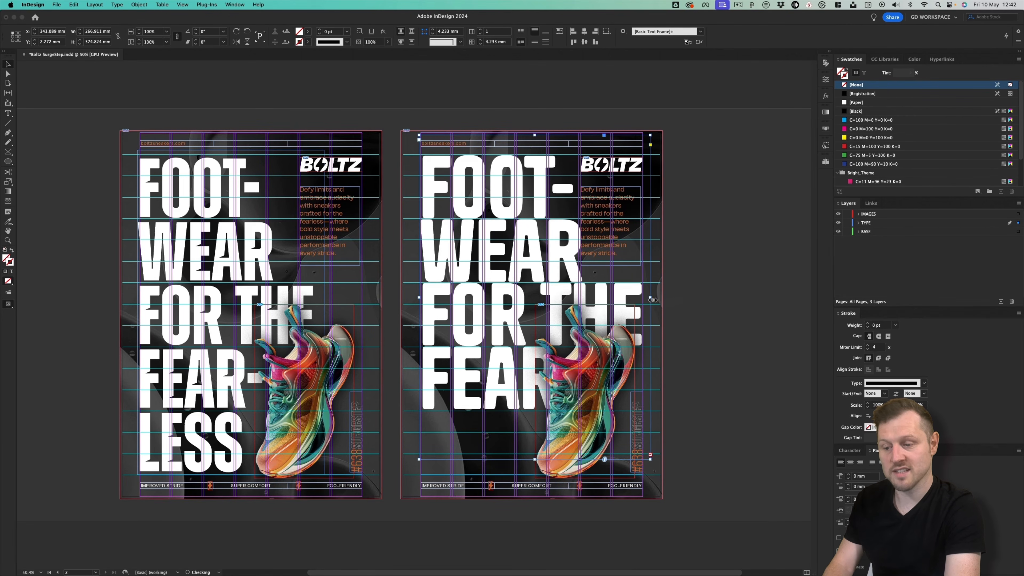
pyautogui.moveTo(532, 459); pyautogui.dragTo(535, 474)
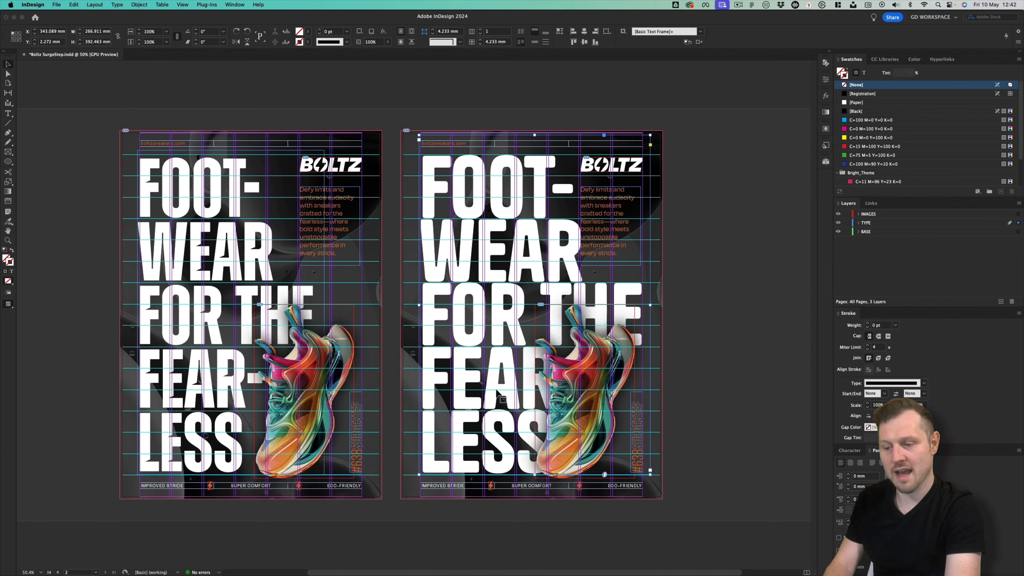
# Step: Tighten the tracking of page 2's whole headline to -20 and set its font size to 240 pt
pyautogui.doubleClick(477, 272)
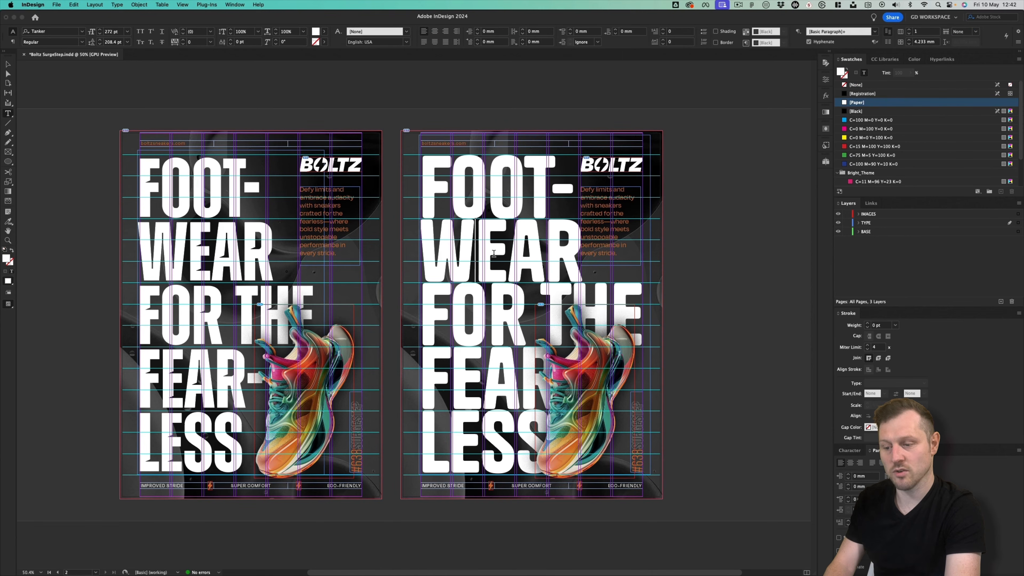
pyautogui.press('super+a')
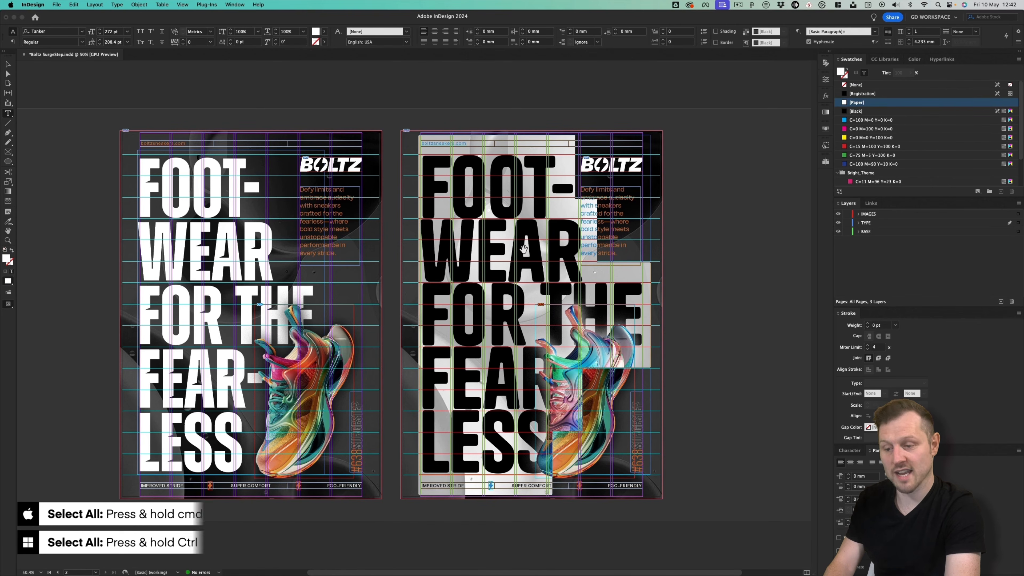
pyautogui.hotkey('alt', 'Left')
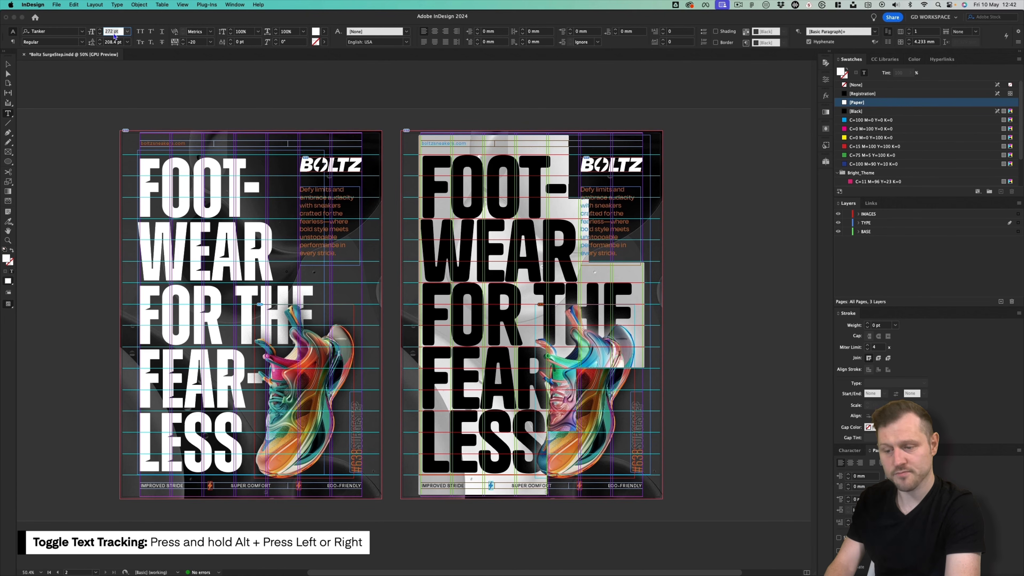
pyautogui.write('240')
pyautogui.press('Return')
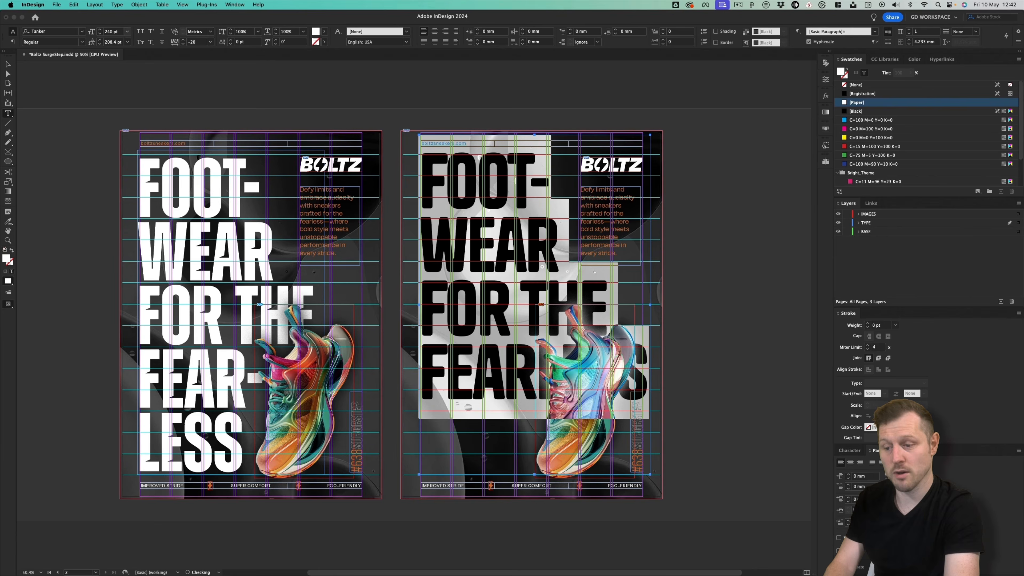
# Step: Return to preview and narrow page 2's headline frame to about 246 mm so the headline breaks over five lines
pyautogui.press('Escape')
pyautogui.press('w')
pyautogui.moveTo(649, 306); pyautogui.dragTo(632, 307)
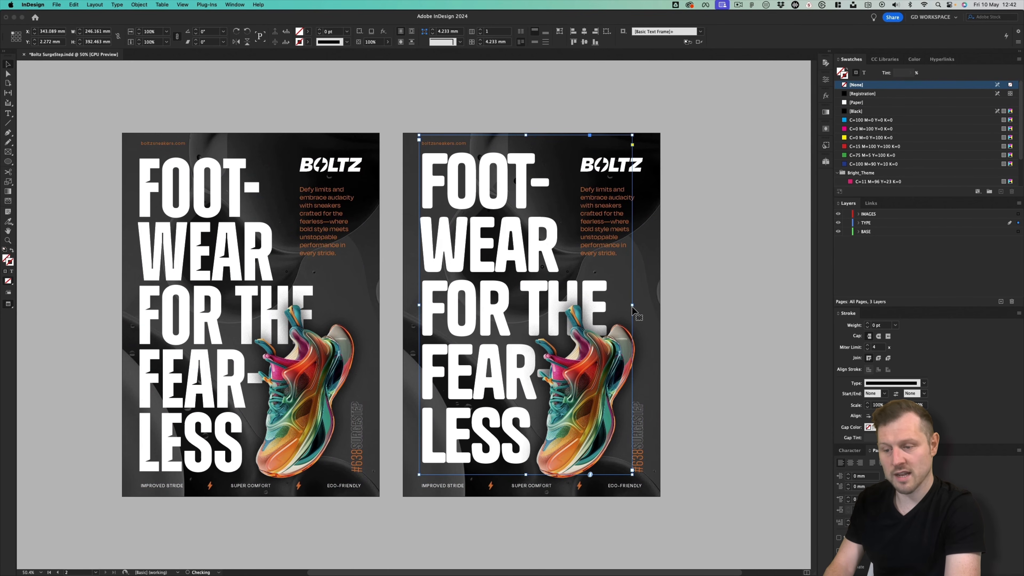
# Step: Color the word FOOTWEAR in page 2's headline with the orange swatch C=12 M=69 Y=100 K=2
pyautogui.doubleClick(504, 264)
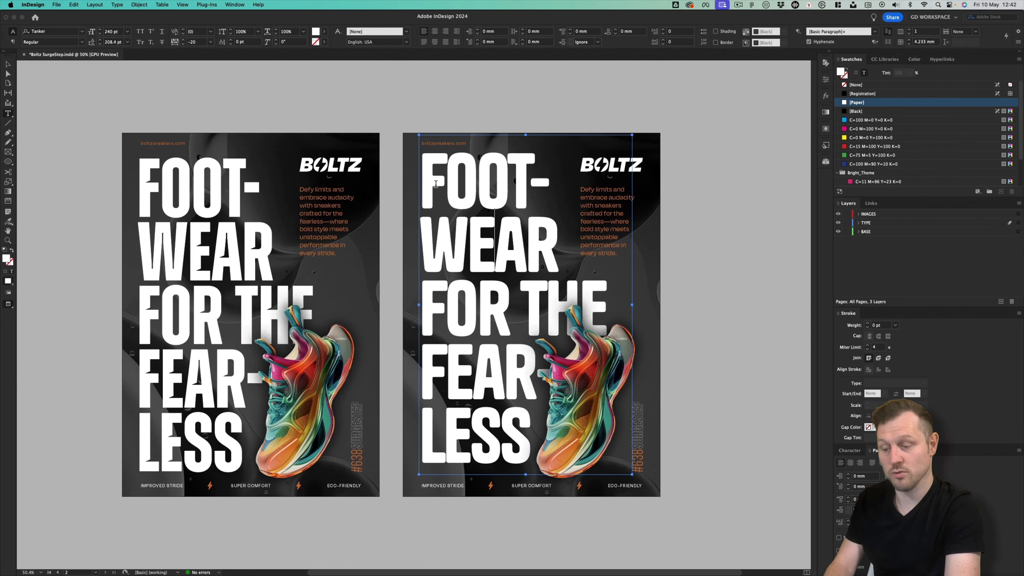
pyautogui.moveTo(436, 184); pyautogui.dragTo(548, 234)
pyautogui.scroll(-2, 940, 132)
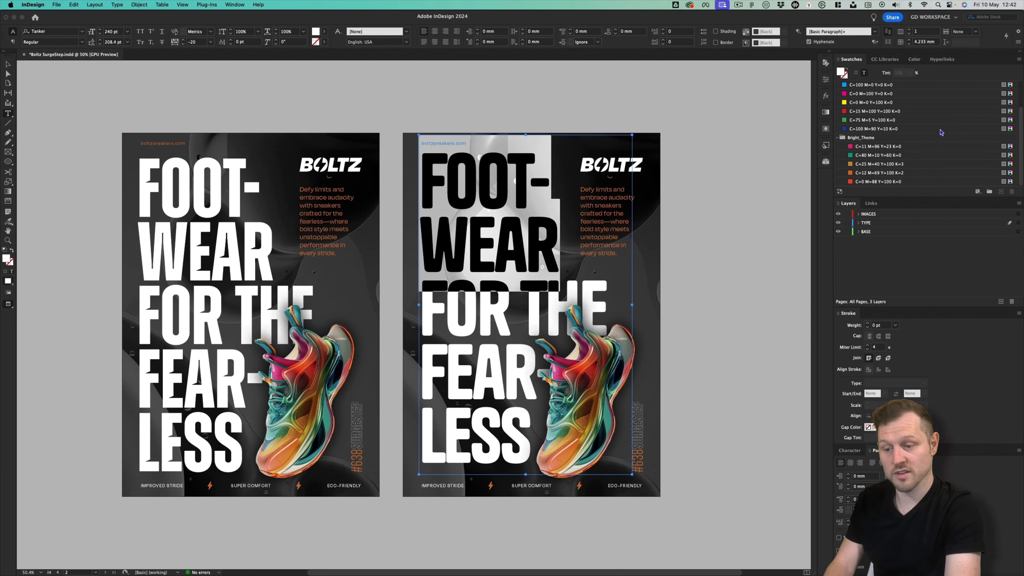
pyautogui.click(864, 173)
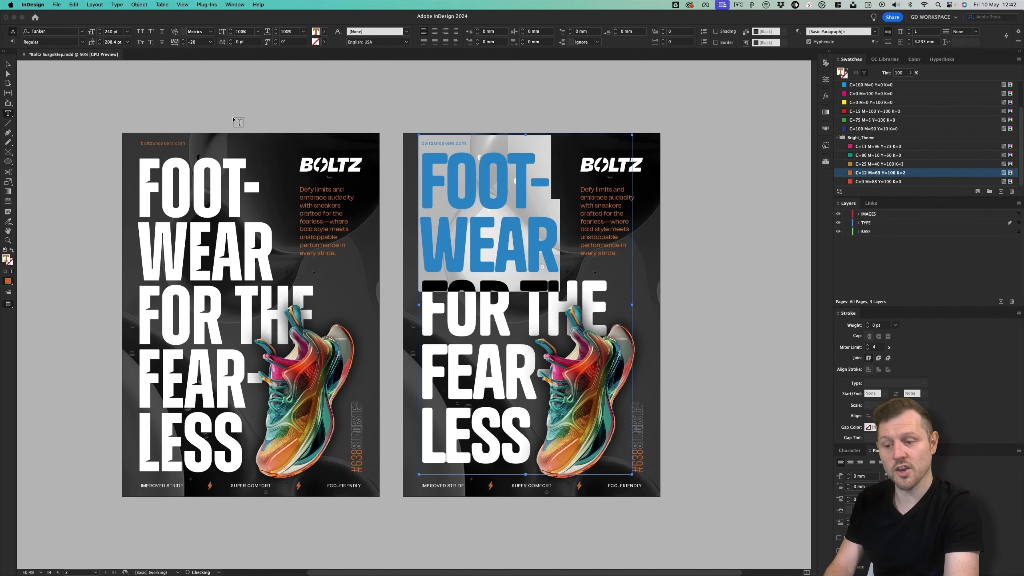
pyautogui.click(8, 65)
# Step: Show the guides, move page 2's headline down to about Y 9.7 mm to align with the grid, and return to preview
pyautogui.press('w')
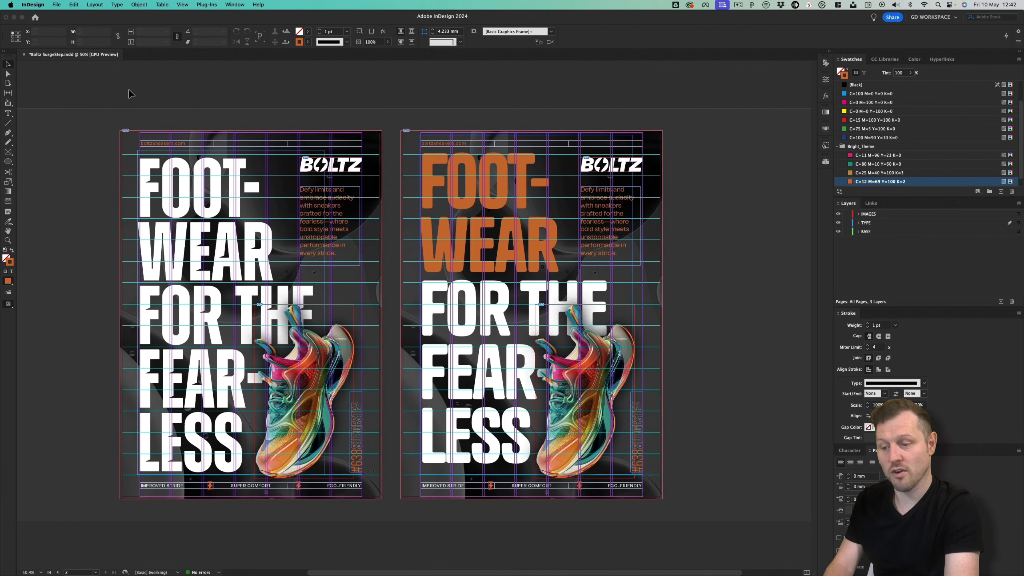
pyautogui.click(445, 273)
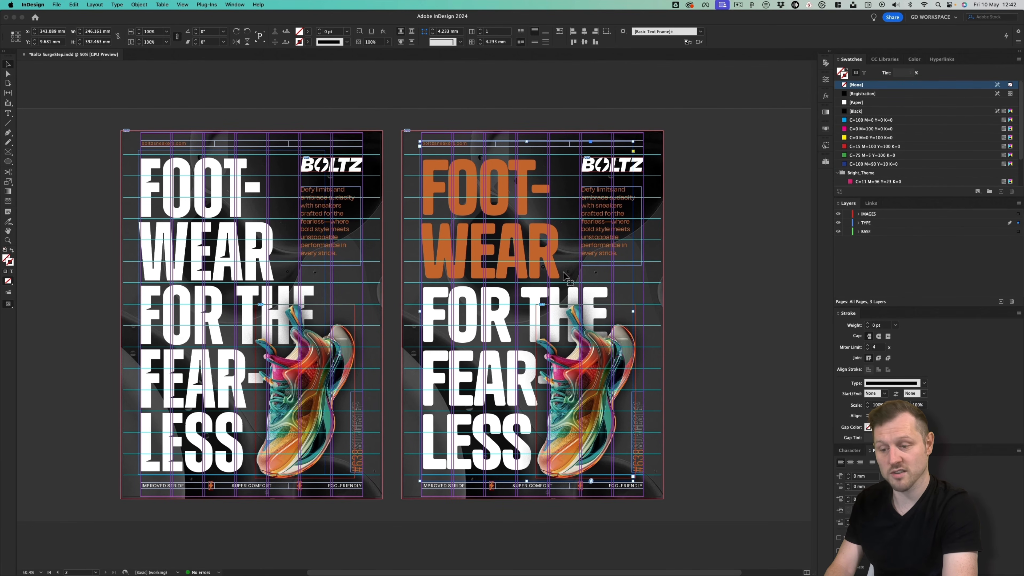
pyautogui.click(678, 262)
pyautogui.press('w')
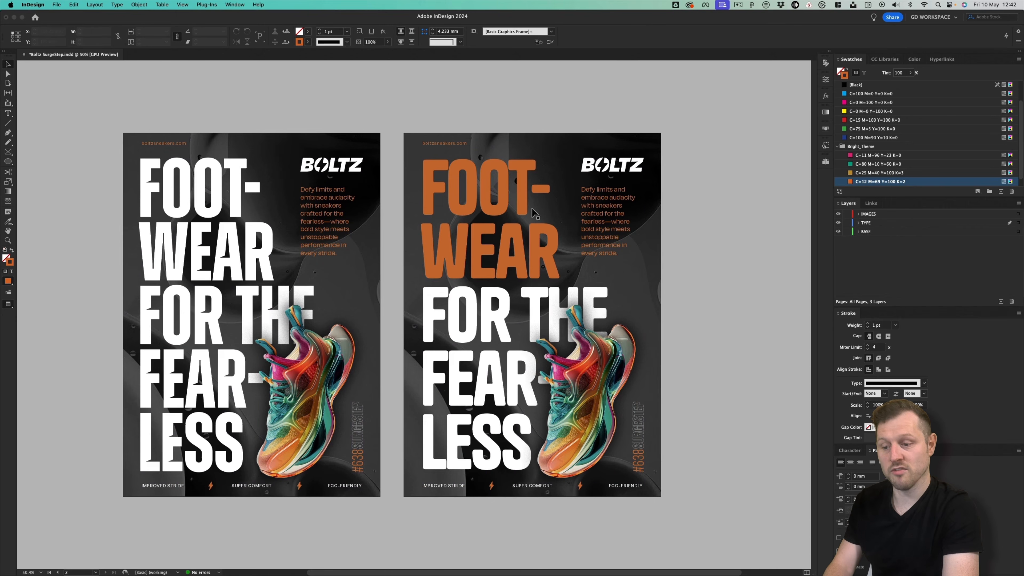
# Step: Duplicate the white-headline poster page and place the copy beside page 2 as the spread's third page
pyautogui.click(826, 161)
pyautogui.rightClick(625, 232)
pyautogui.press('Escape')
pyautogui.rightClick(625, 231)
pyautogui.click(636, 254)
pyautogui.moveTo(668, 232); pyautogui.dragTo(637, 232)
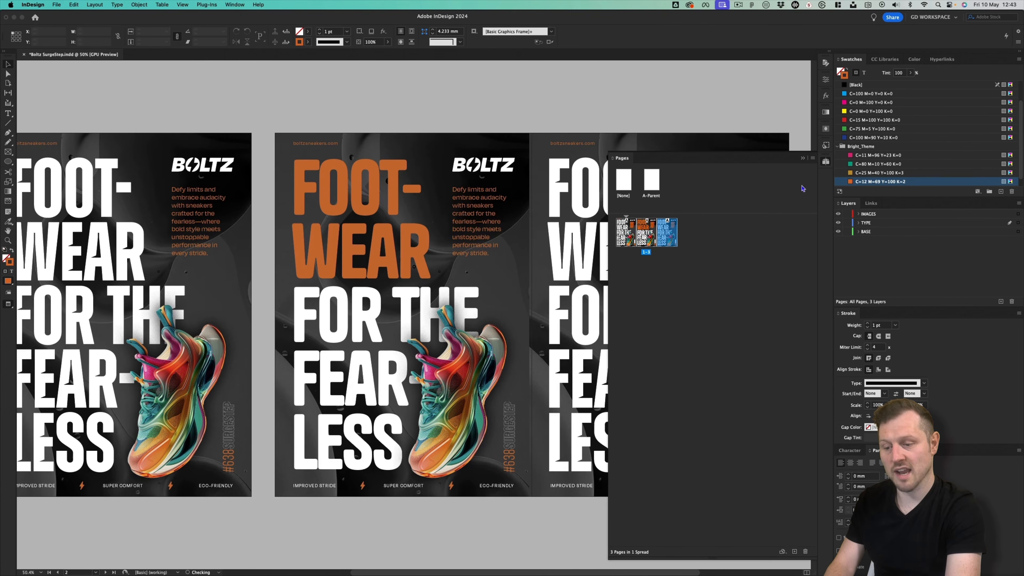
pyautogui.click(803, 159)
# Step: Move page 3 away from page 2 with the Page tool, leaving a gap like the one between the first two pages
pyautogui.click(8, 85)
pyautogui.moveTo(663, 142); pyautogui.dragTo(697, 142)
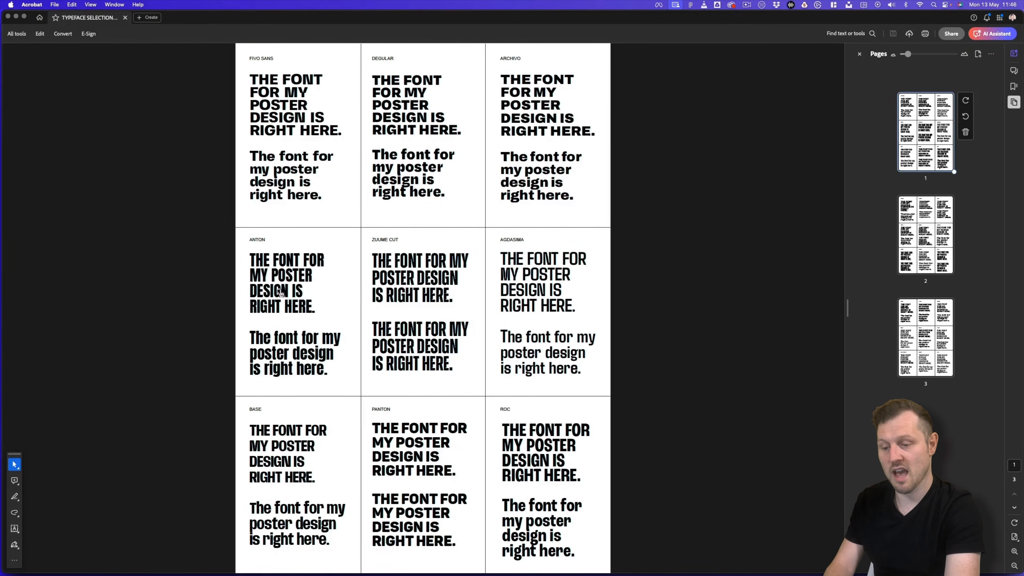
# Step: Return to the InDesign poster document and set page 3's whole headline in Anton with all caps
pyautogui.click(284, 298)
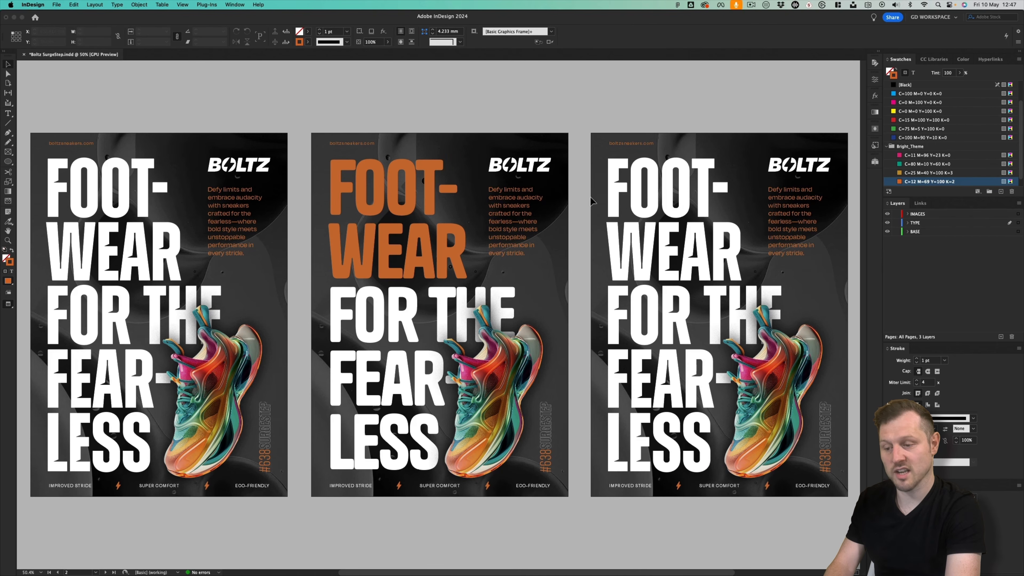
pyautogui.click(699, 249)
pyautogui.press('super+a')
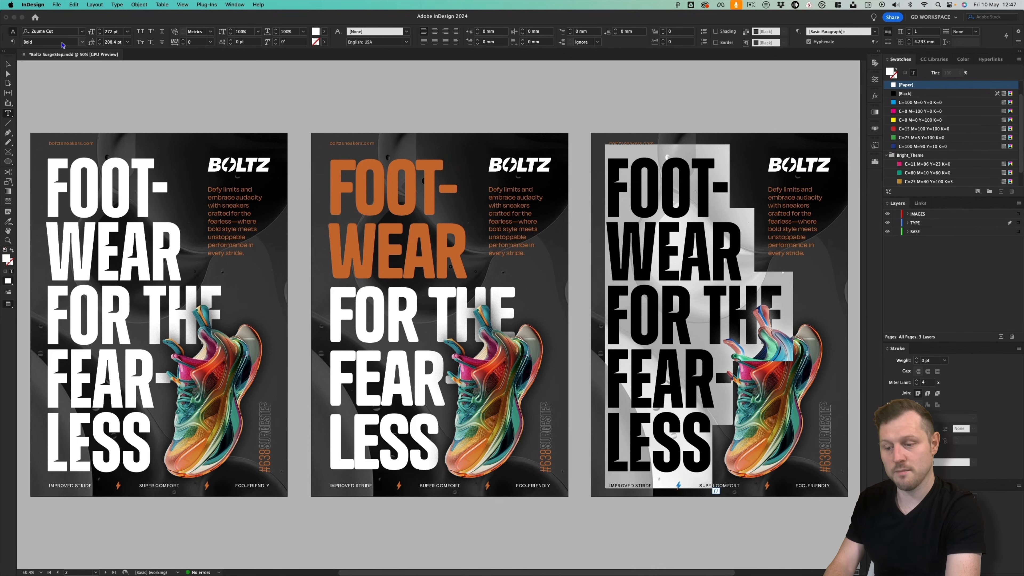
pyautogui.click(60, 32)
pyautogui.write('anton')
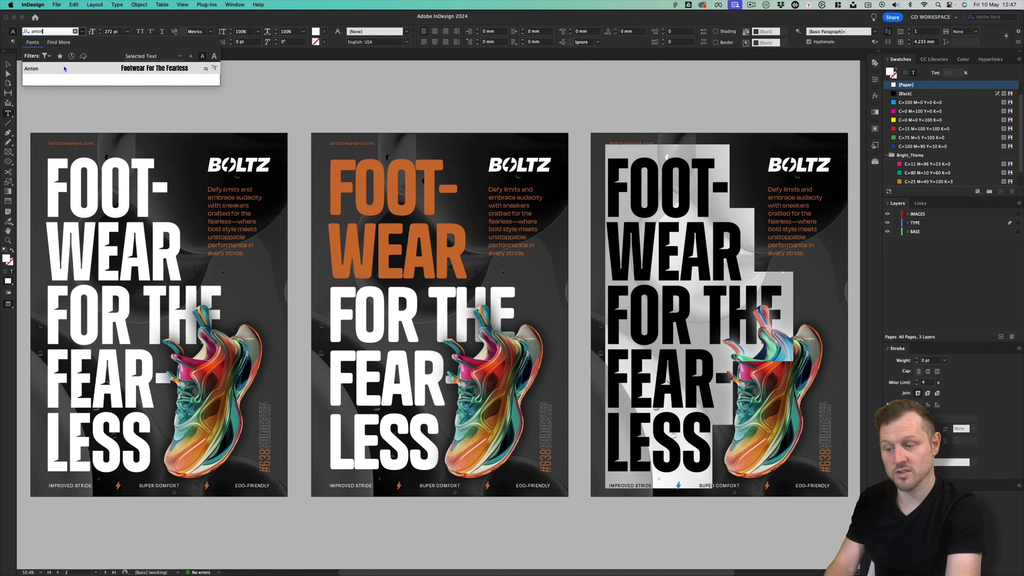
pyautogui.press('Return')
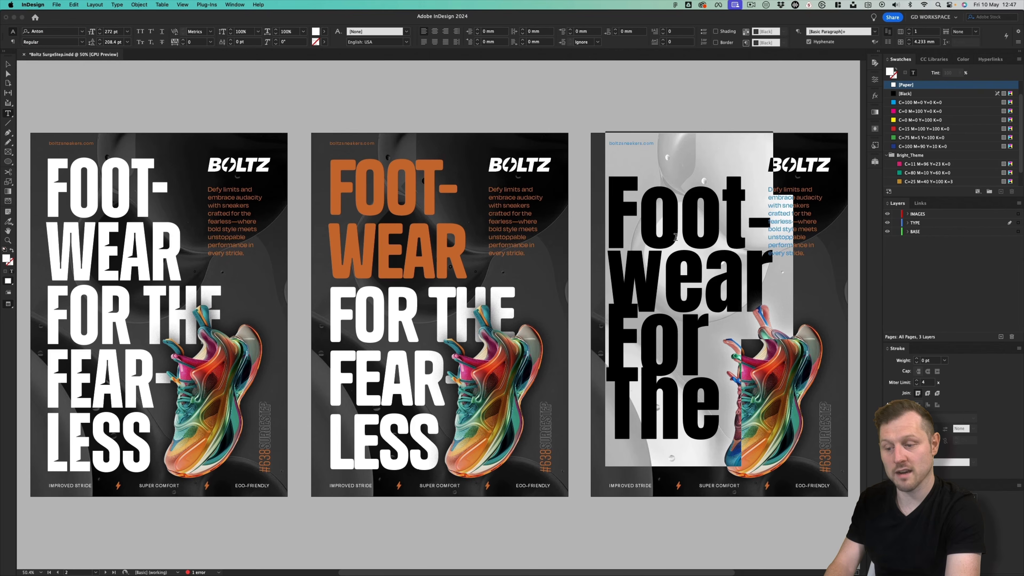
pyautogui.click(140, 33)
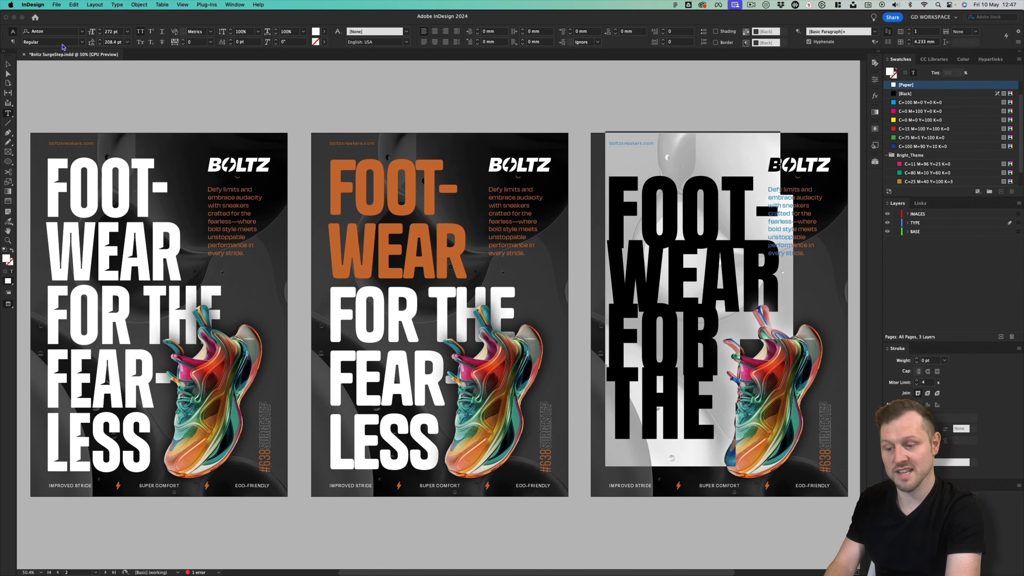
# Step: Show the guides and set page 3's headline size to 210 pt
pyautogui.click(9, 65)
pyautogui.press('w')
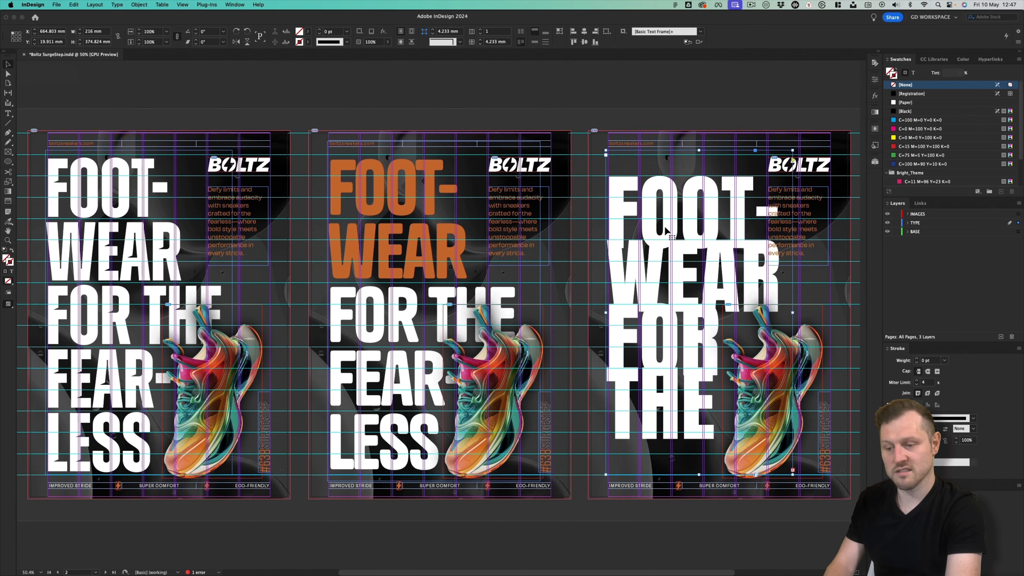
pyautogui.click(665, 229)
pyautogui.press('super+a')
pyautogui.click(114, 32)
pyautogui.write('210')
pyautogui.press('Return')
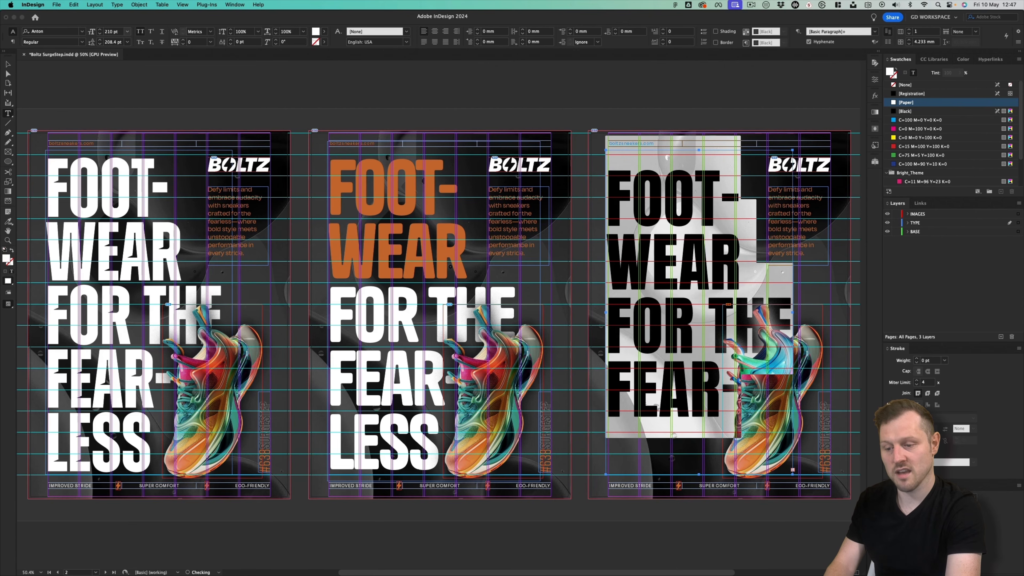
# Step: Move page 3's headline to about X 665.9, Y 8.3 mm and extend its frame to about 390 mm tall
pyautogui.press('Escape')
pyautogui.hotkey('shift', 'Up')
pyautogui.hotkey('shift', 'Up')
pyautogui.hotkey('shift', 'Up')
pyautogui.hotkey('shift', 'Up')
pyautogui.hotkey('shift', 'Right')
pyautogui.hotkey('shift', 'Down')
pyautogui.hotkey('shift', 'Left')
pyautogui.moveTo(700, 465); pyautogui.dragTo(701, 479)
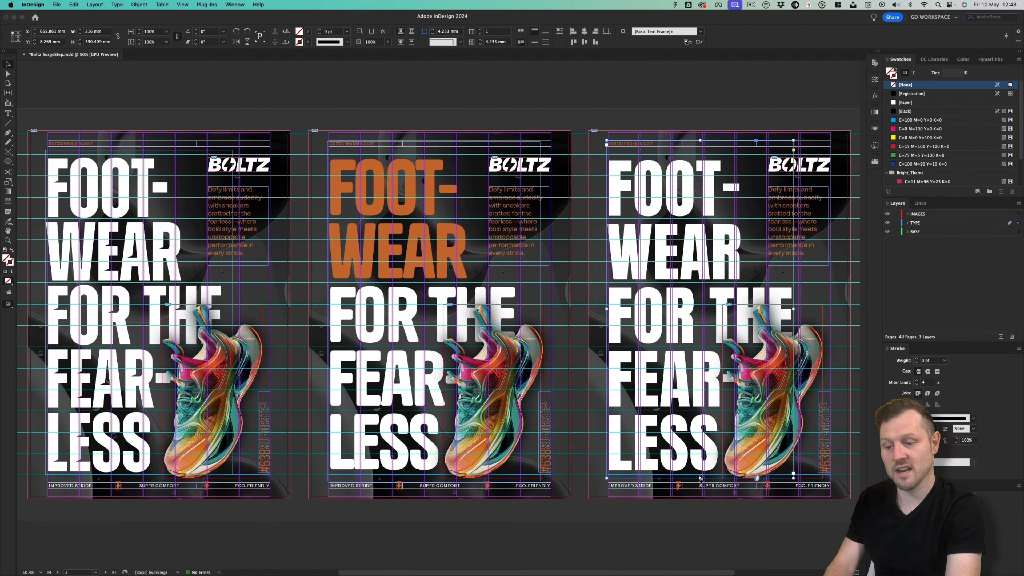
# Step: Turn the word FOOTWEAR in page 3's headline into a white outline with a 3 pt stroke and no fill, and return to preview
pyautogui.doubleClick(706, 263)
pyautogui.moveTo(750, 256); pyautogui.dragTo(597, 199)
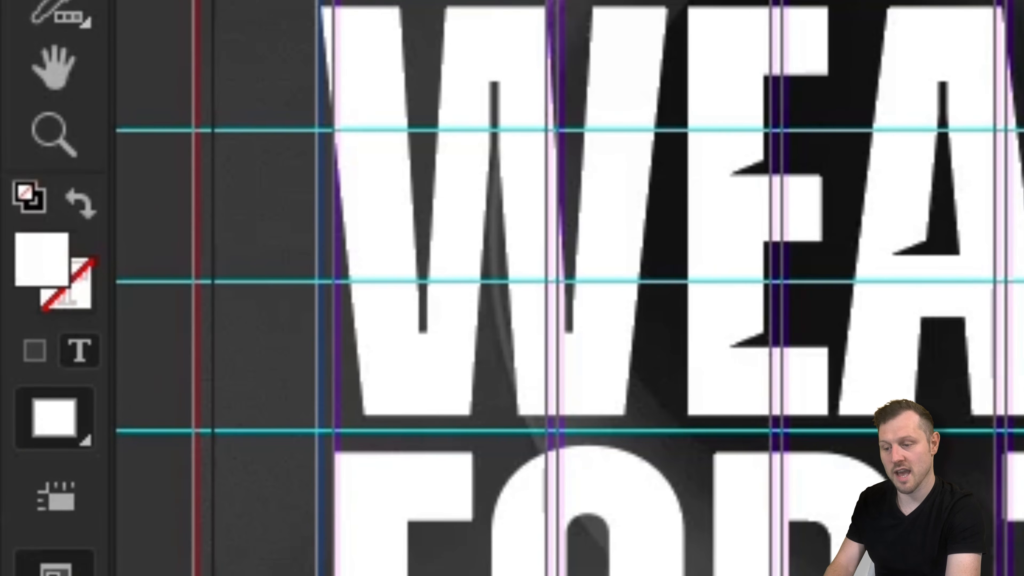
pyautogui.click(83, 207)
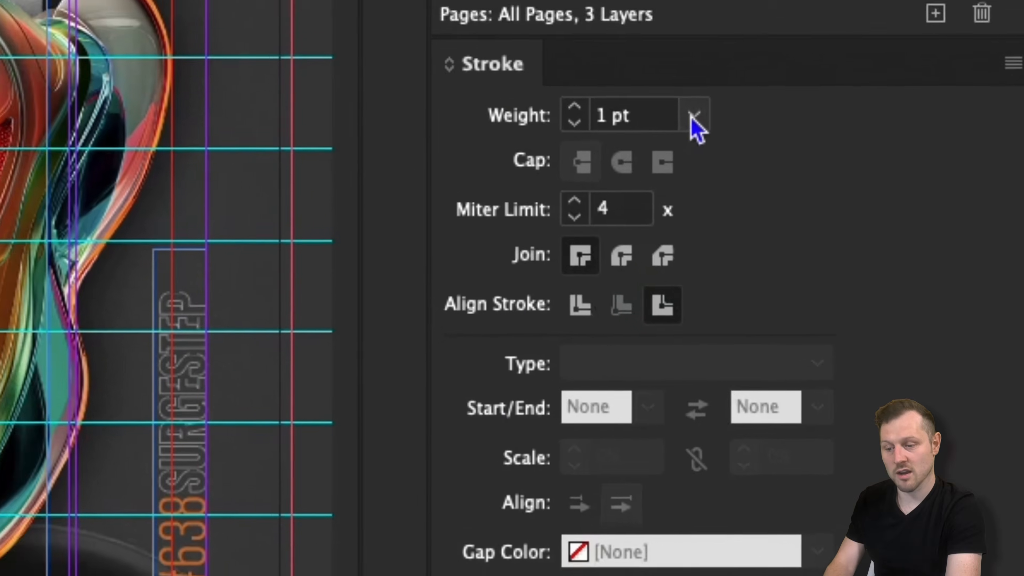
pyautogui.click(944, 360)
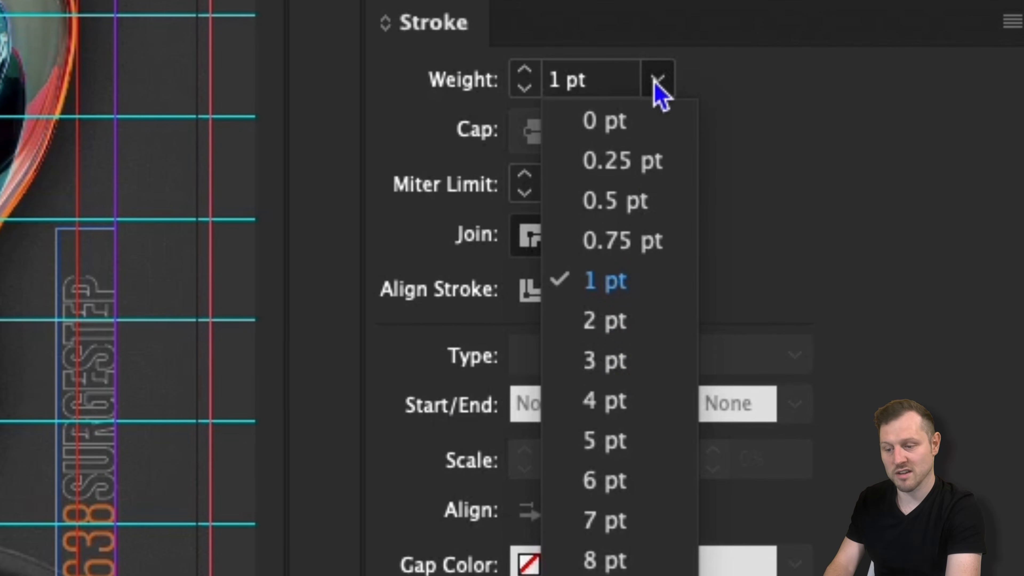
pyautogui.click(618, 363)
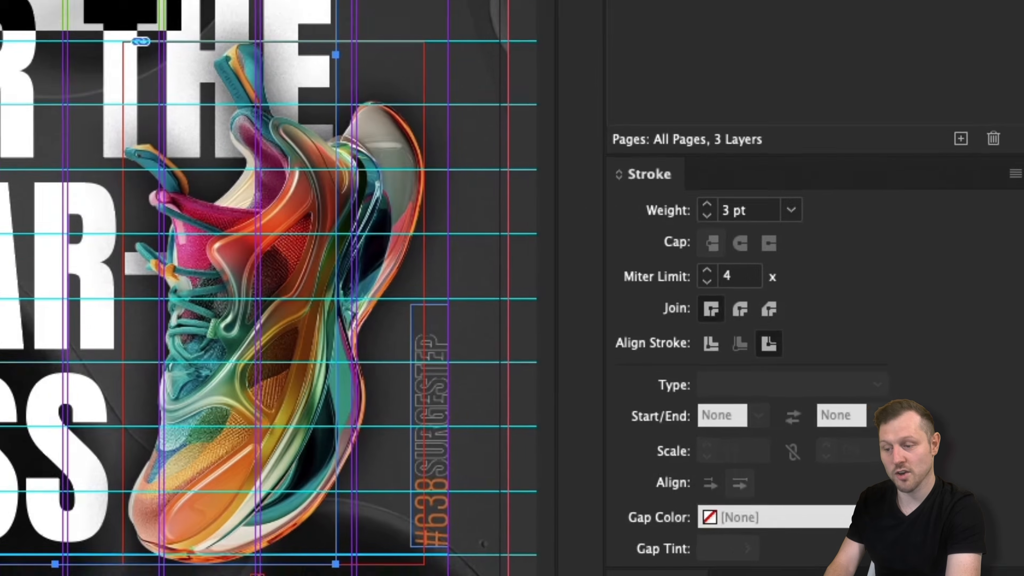
pyautogui.click(60, 116)
pyautogui.press('w')
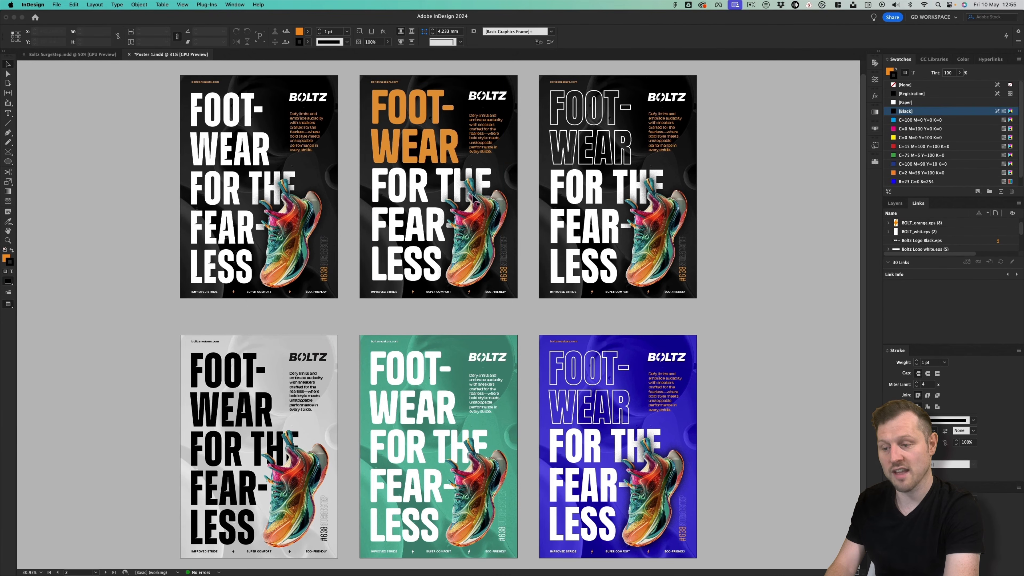
# Step: Check the six Poster 1 variations with and without guides, and return to the Boltz SurgeStep document
pyautogui.press('w')
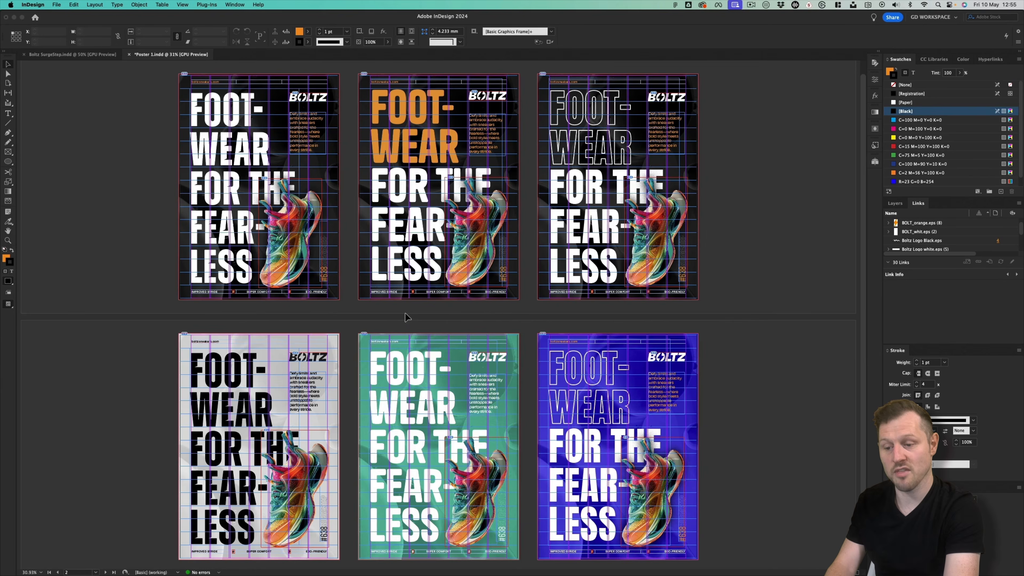
pyautogui.press('w')
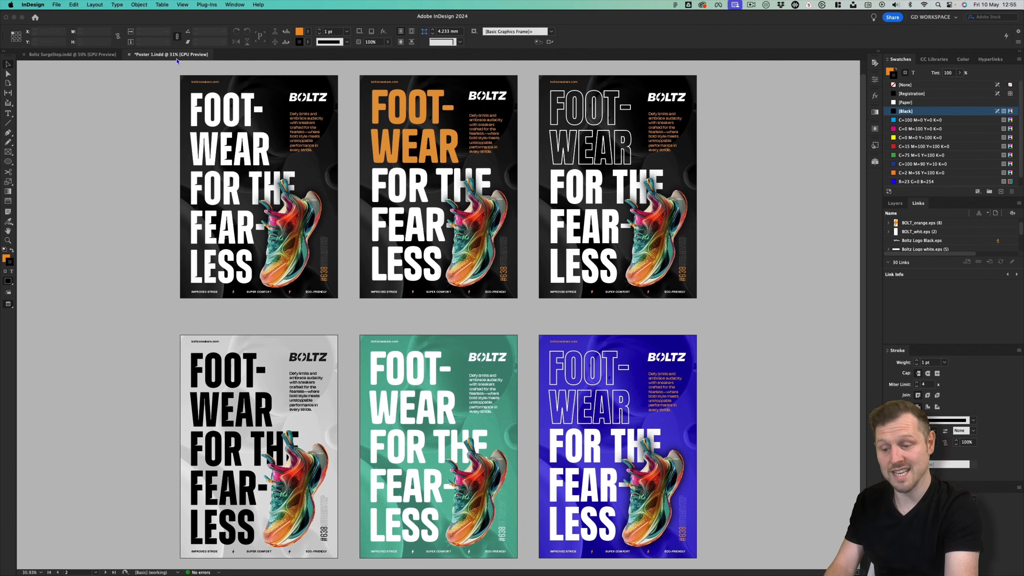
pyautogui.click(78, 55)
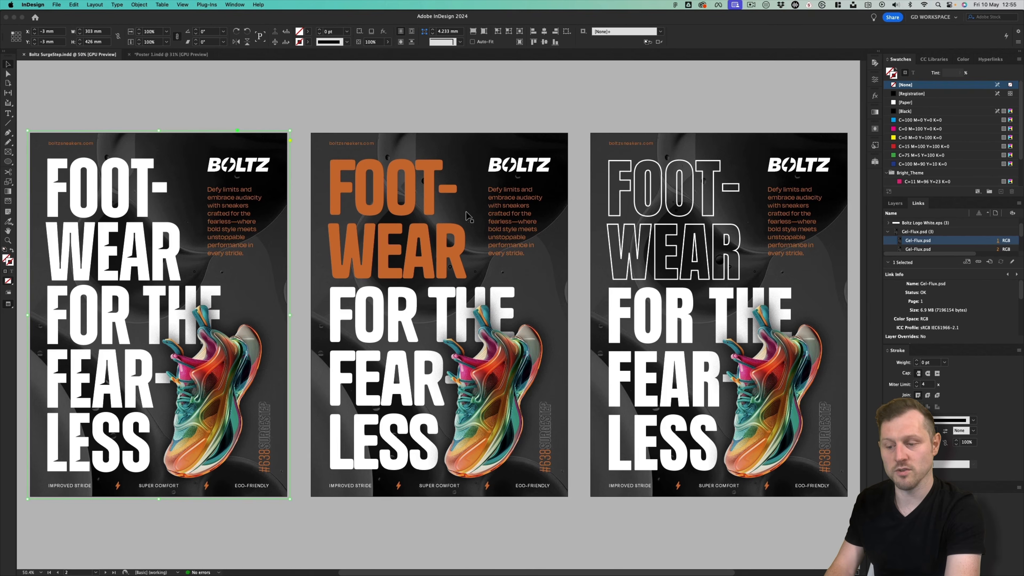
pyautogui.press('super+alt+0')
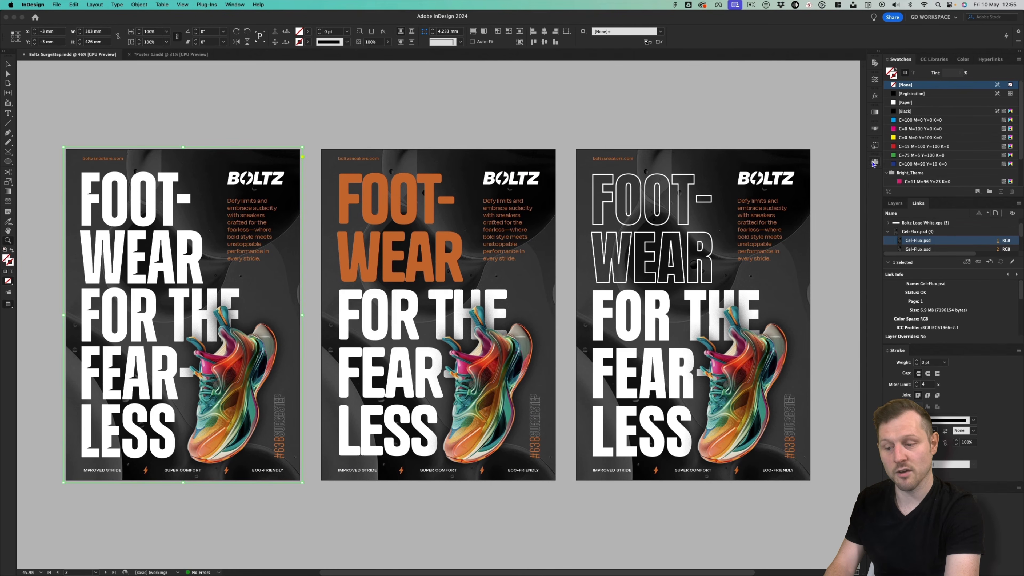
# Step: Duplicate the whole three-page poster spread to get a second row of posters, and view both spreads together
pyautogui.click(874, 162)
pyautogui.click(677, 237)
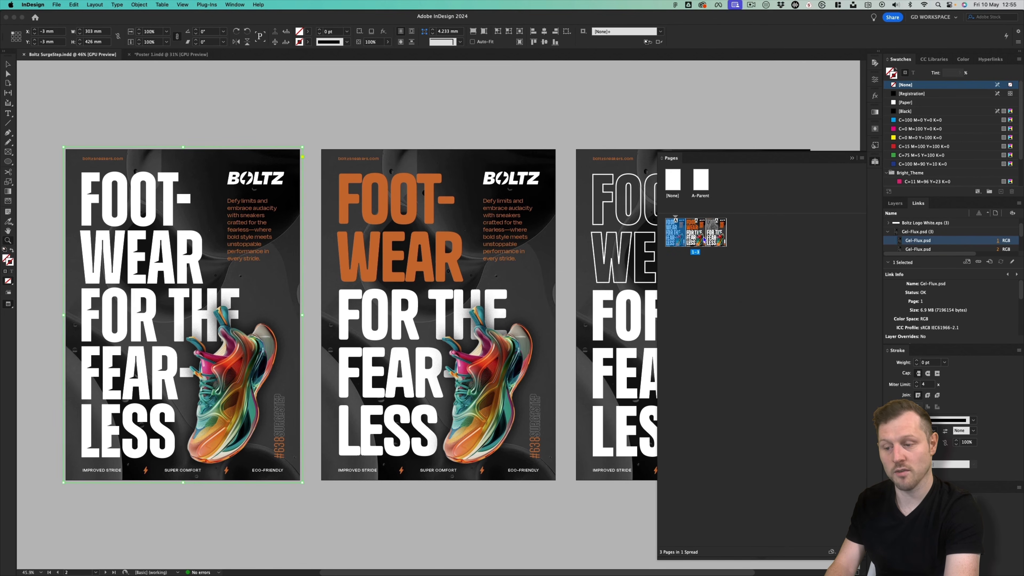
pyautogui.keyDown('shift'); pyautogui.click(716, 234); pyautogui.keyUp('shift')
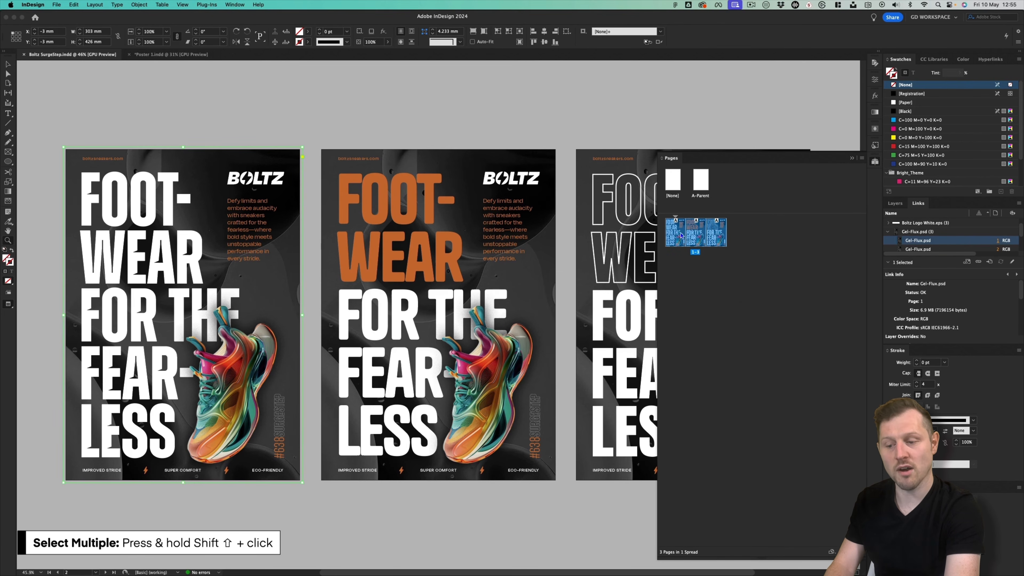
pyautogui.rightClick(703, 234)
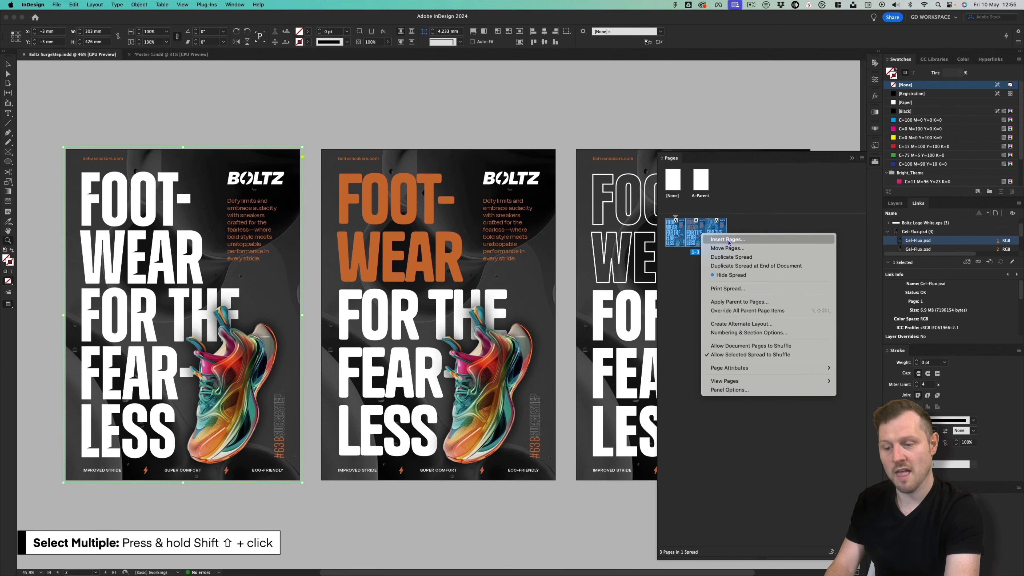
pyautogui.click(731, 258)
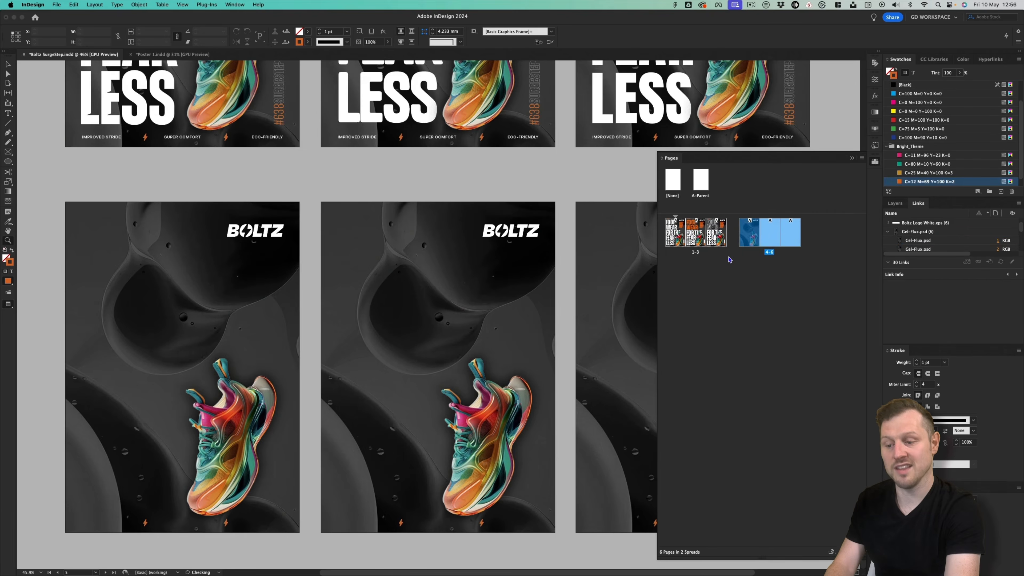
pyautogui.click(851, 158)
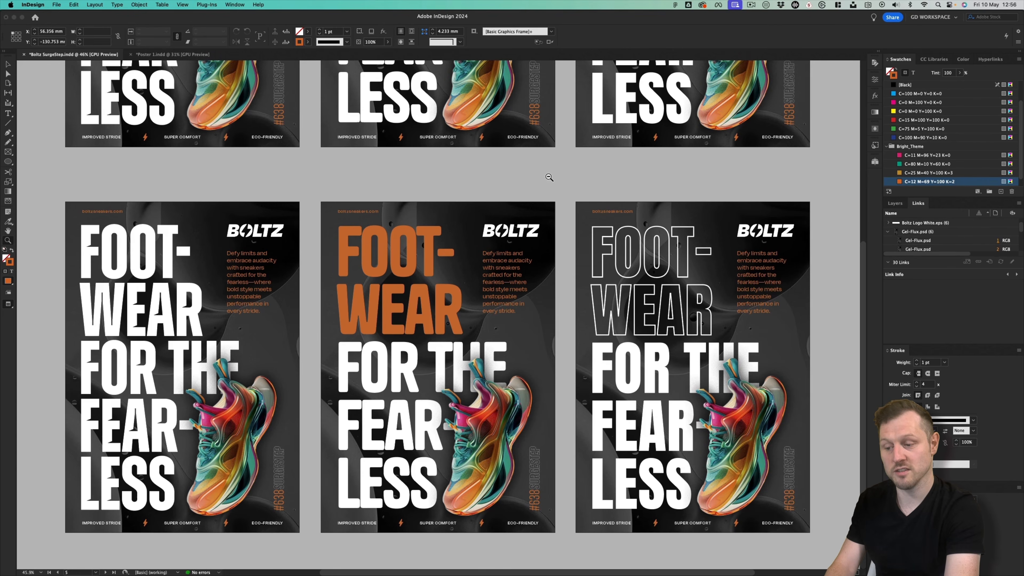
pyautogui.keyDown('alt'); pyautogui.click(512, 214); pyautogui.keyUp('alt')
pyautogui.moveTo(559, 170); pyautogui.dragTo(501, 246)
pyautogui.keyDown('alt'); pyautogui.click(517, 229); pyautogui.keyUp('alt')
pyautogui.press('w')
pyautogui.press('w')
pyautogui.press('v')
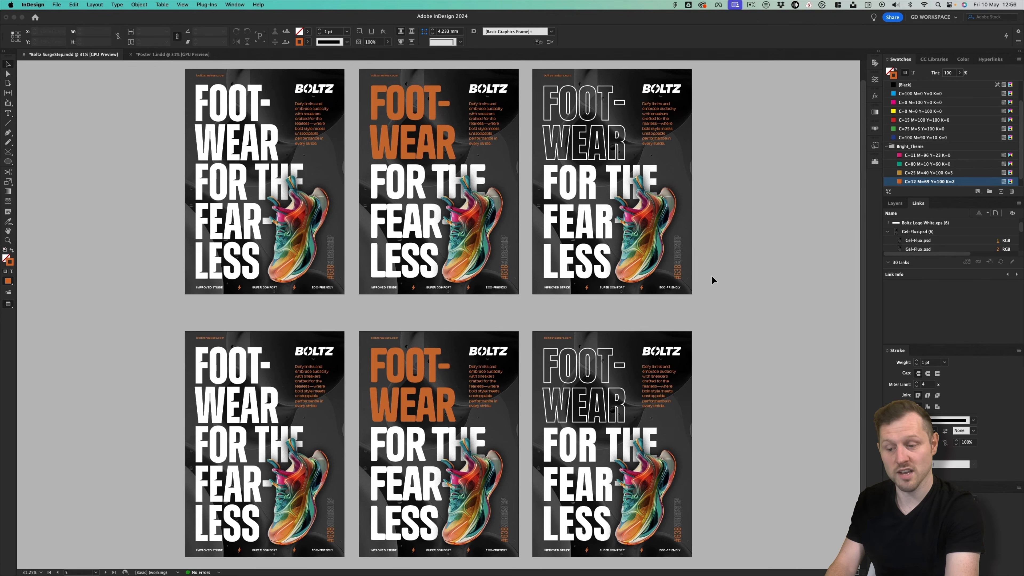
# Step: Switch to the Poster 1 document and open the light grey poster's bubble background image in Photoshop
pyautogui.press('super+grave')
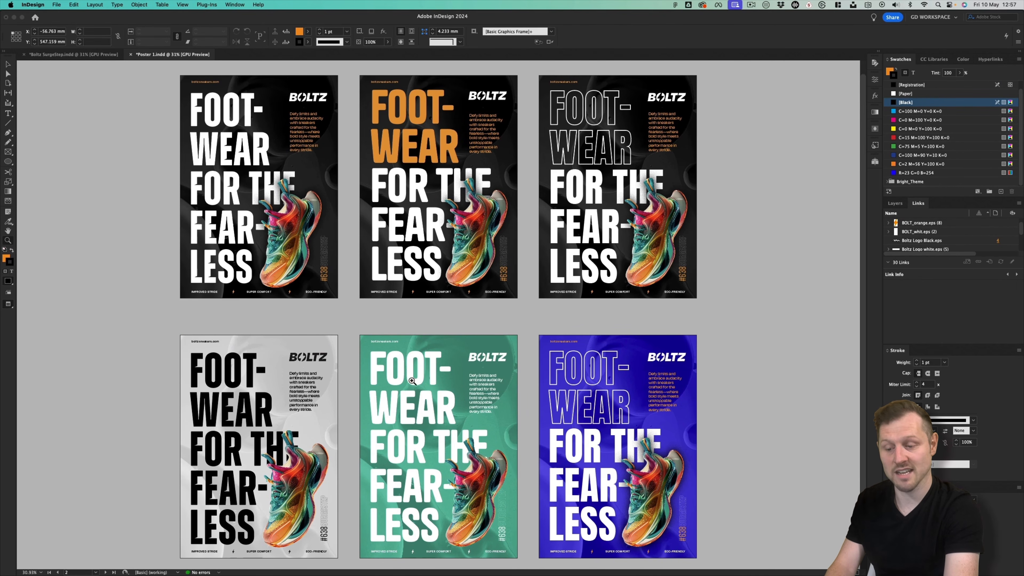
pyautogui.scroll(3, 413, 379)
pyautogui.scroll(-4, 383, 343)
pyautogui.click(289, 227)
pyautogui.keyDown('alt'); pyautogui.doubleClick(289, 226); pyautogui.keyUp('alt')
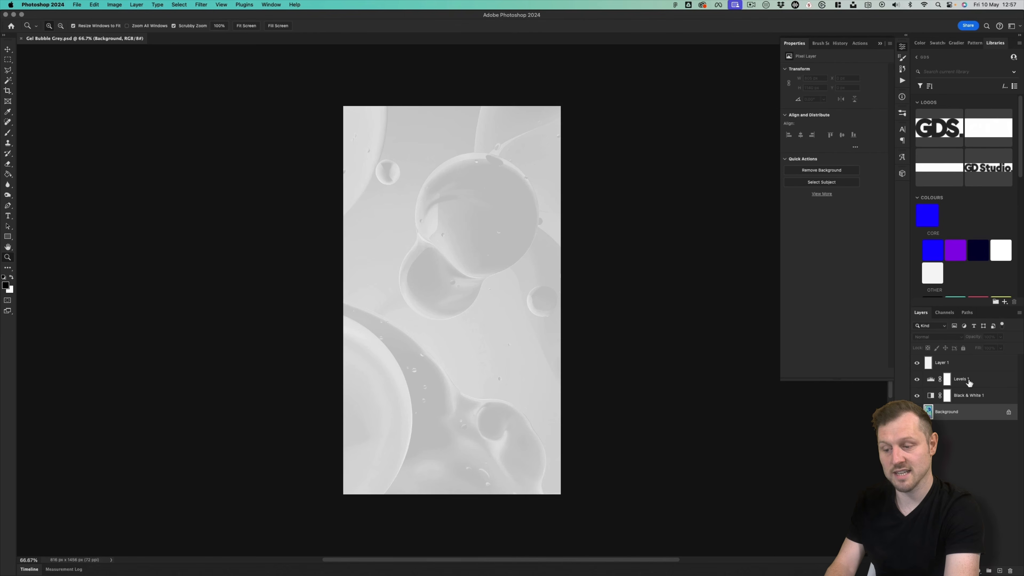
# Step: Toggle the visibility of Layer 1, Levels 1 and Black & White 1 to examine how the grey background is built
pyautogui.click(917, 363)
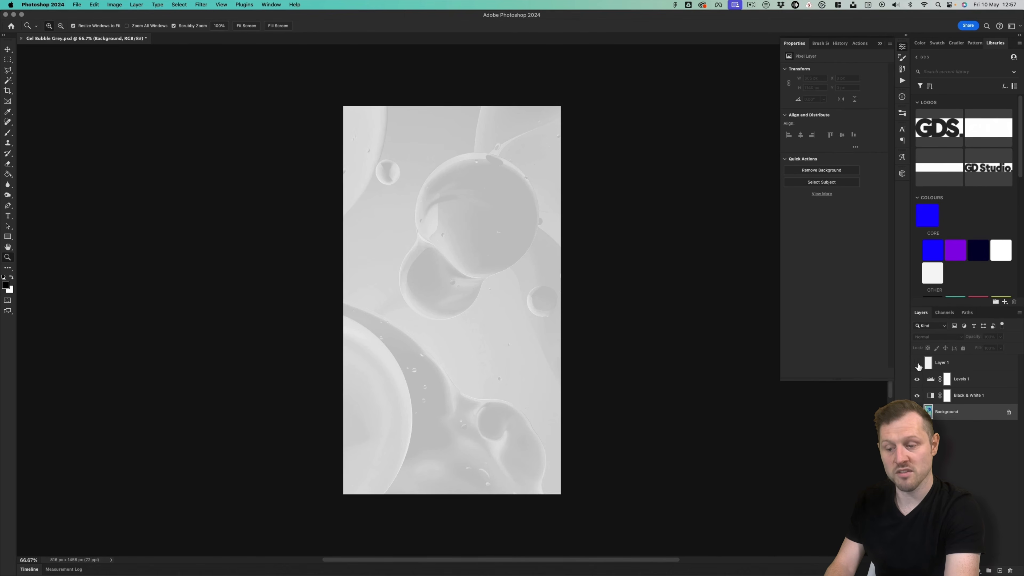
pyautogui.click(918, 364)
pyautogui.click(918, 363)
pyautogui.click(917, 379)
pyautogui.click(918, 396)
pyautogui.click(918, 395)
pyautogui.click(918, 378)
pyautogui.click(917, 363)
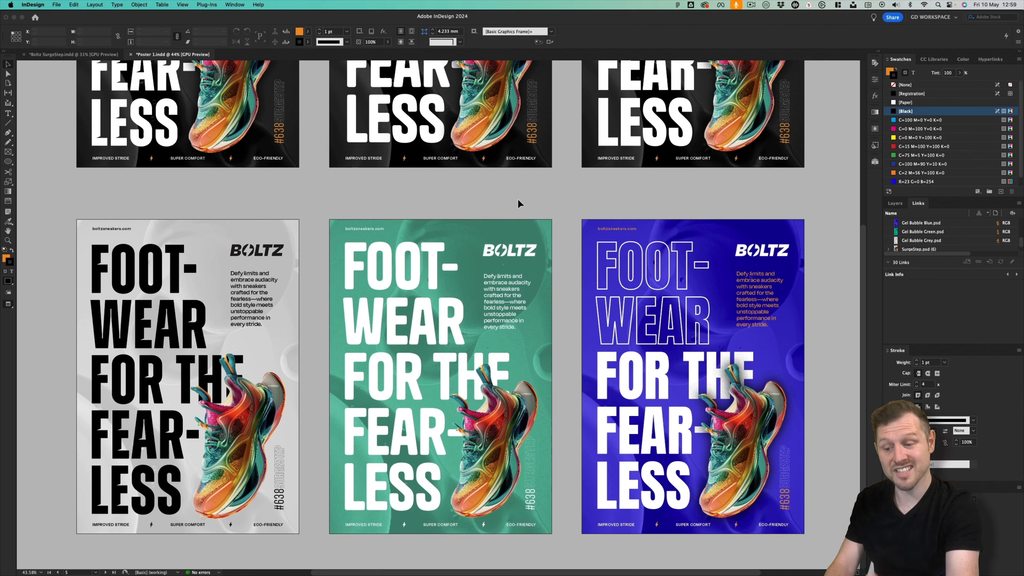
# Step: Return to InDesign and compare the Poster 1 color variations with the two Boltz SurgeStep spreads
pyautogui.press('z')
pyautogui.scroll(-3, 542, 203)
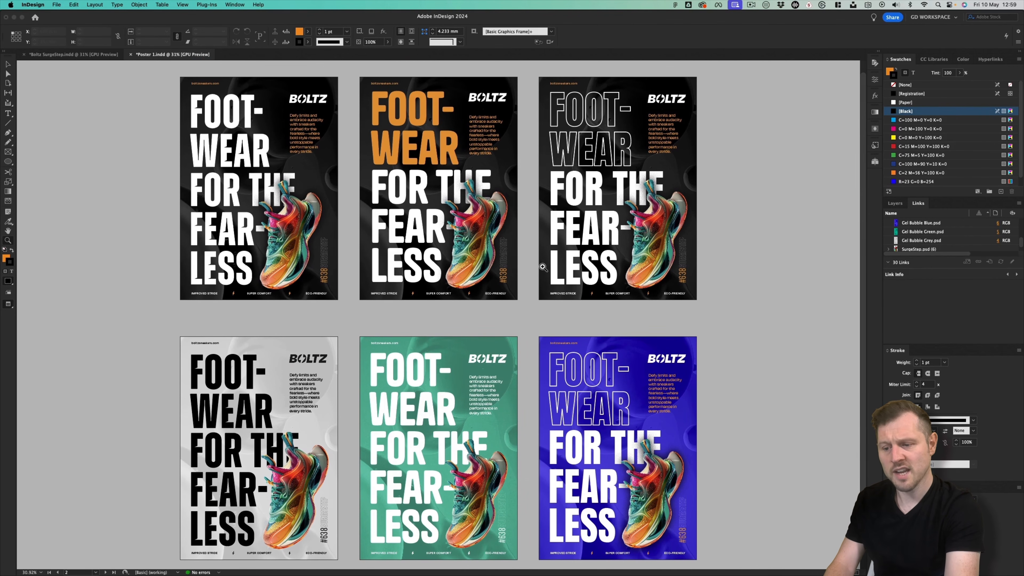
pyautogui.scroll(-1, 543, 267)
pyautogui.press('v')
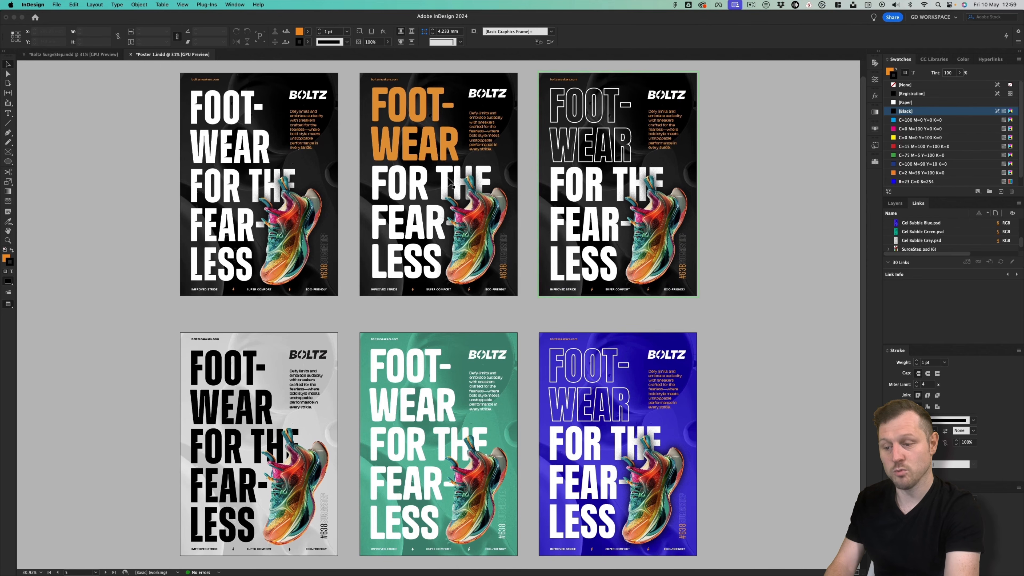
pyautogui.click(95, 55)
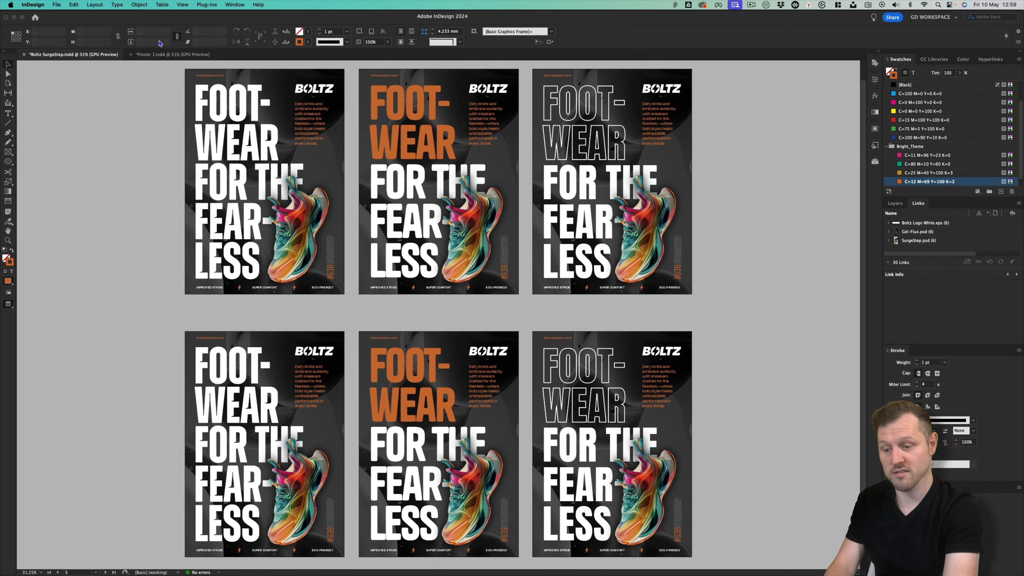
pyautogui.click(162, 56)
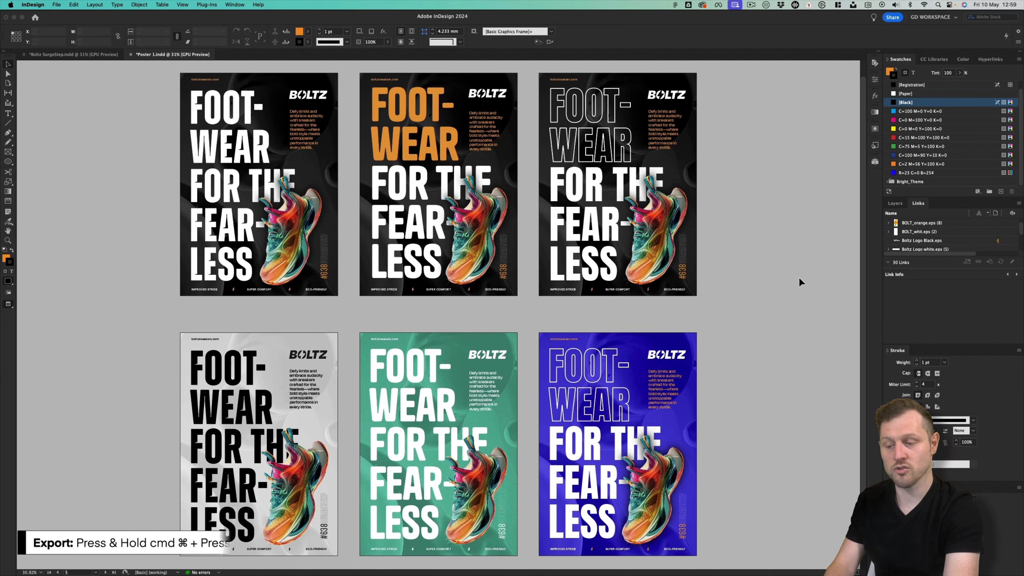
# Step: Start exporting Poster 1 as Adobe PDF (Print) into the PDFs folder inside 2 - Design
pyautogui.press('super+e')
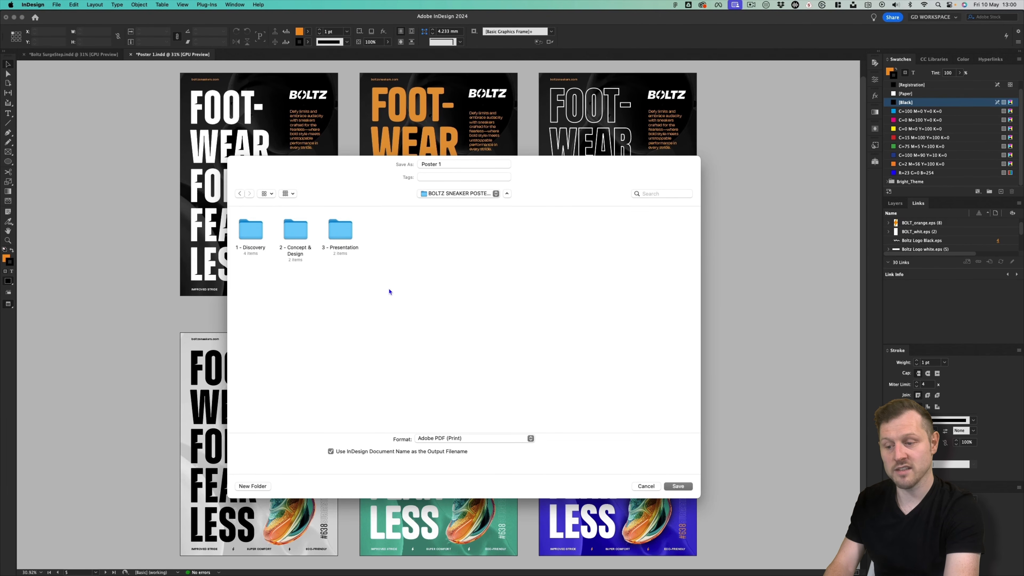
pyautogui.doubleClick(299, 232)
pyautogui.doubleClick(299, 232)
pyautogui.doubleClick(390, 231)
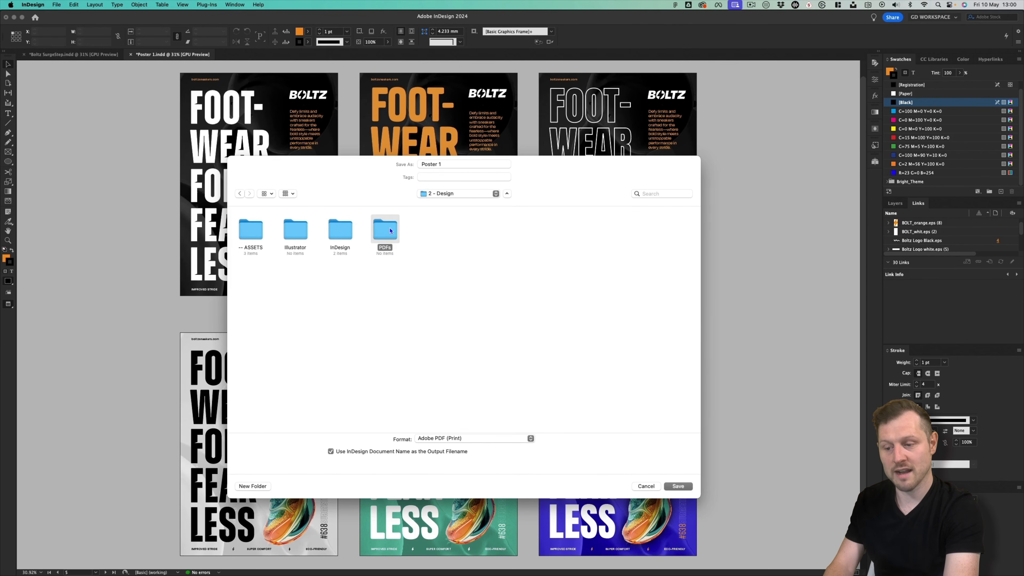
pyautogui.click(475, 438)
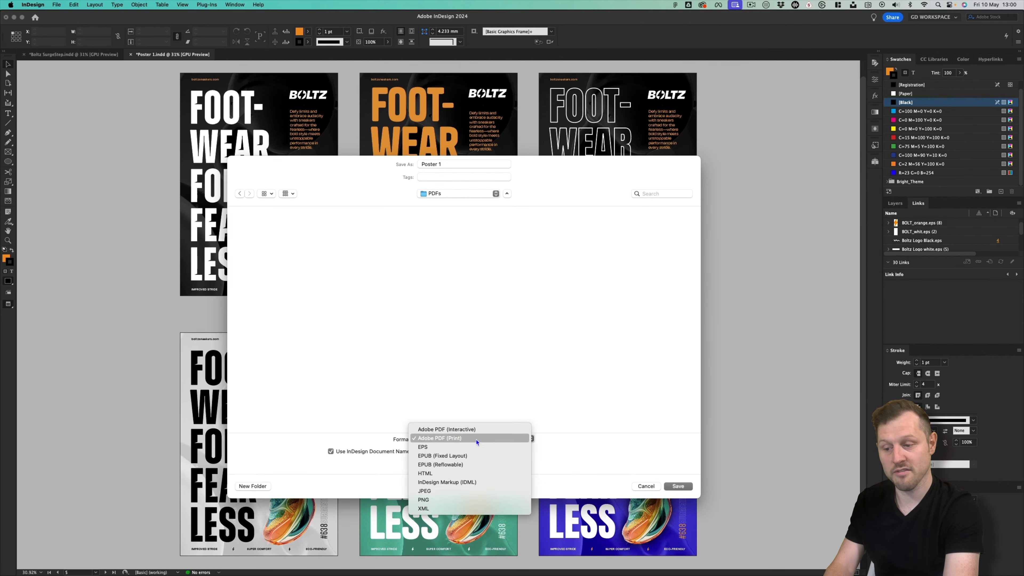
pyautogui.click(463, 438)
pyautogui.press('Return')
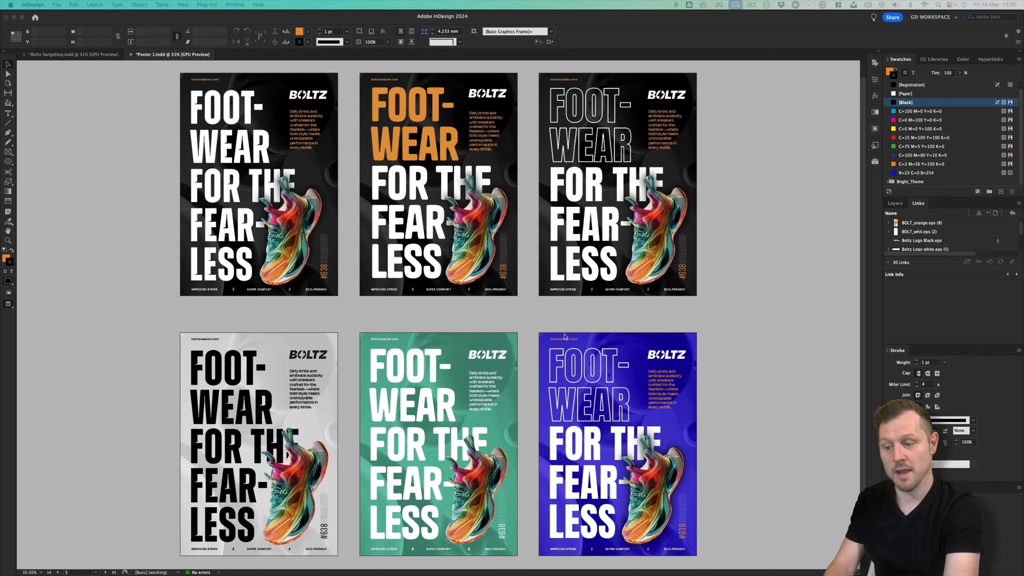
# Step: Set up the PDF export with the [High Quality Print] preset, page range 2 and the Fit Height view
pyautogui.click(403, 181)
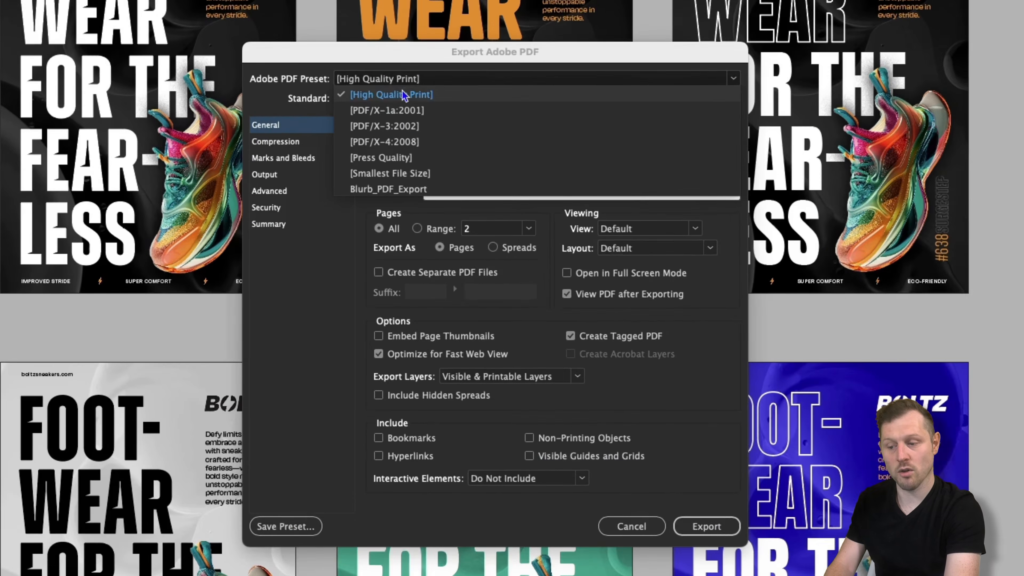
pyautogui.click(379, 189)
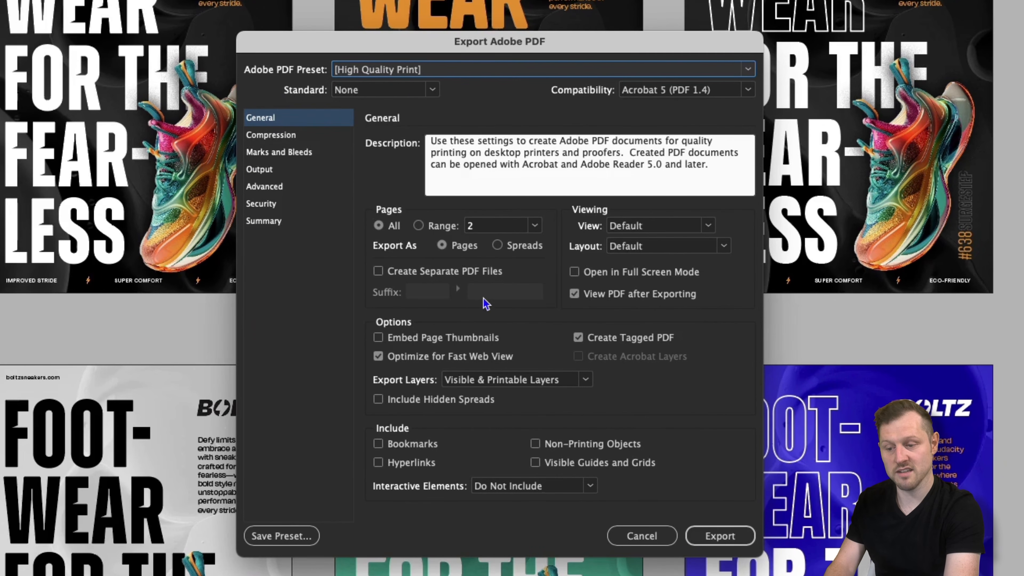
pyautogui.click(419, 225)
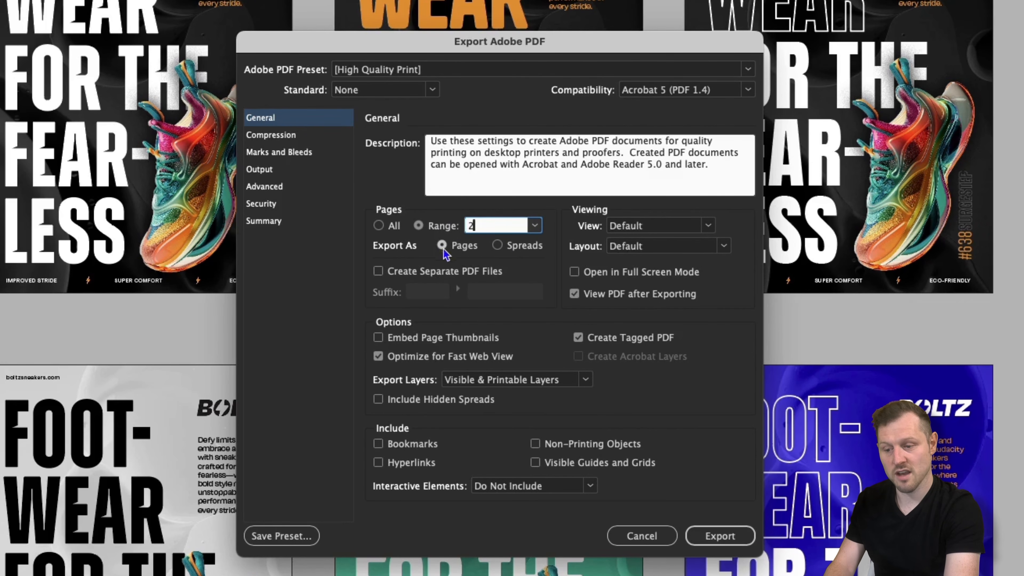
pyautogui.click(708, 227)
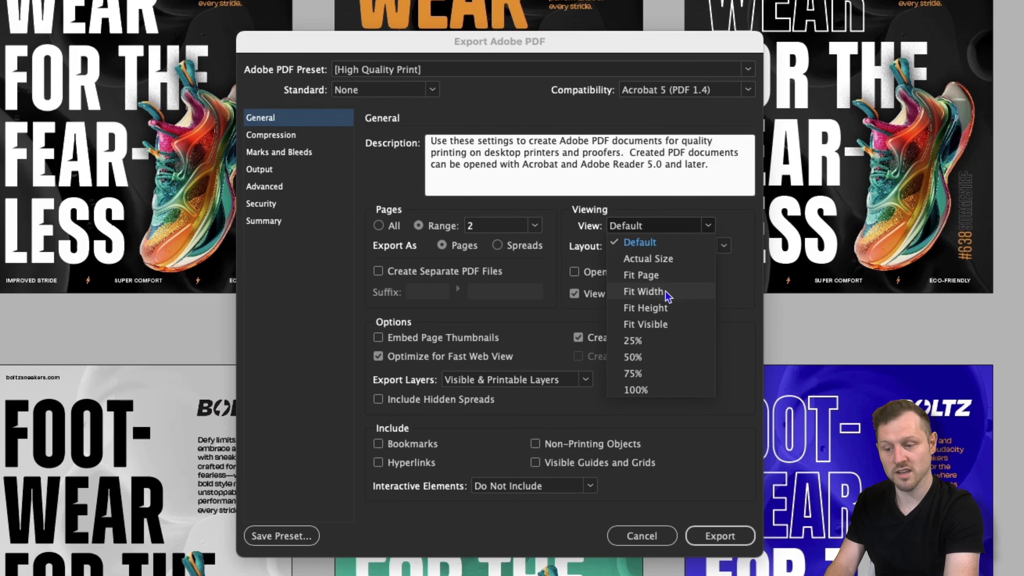
pyautogui.click(666, 308)
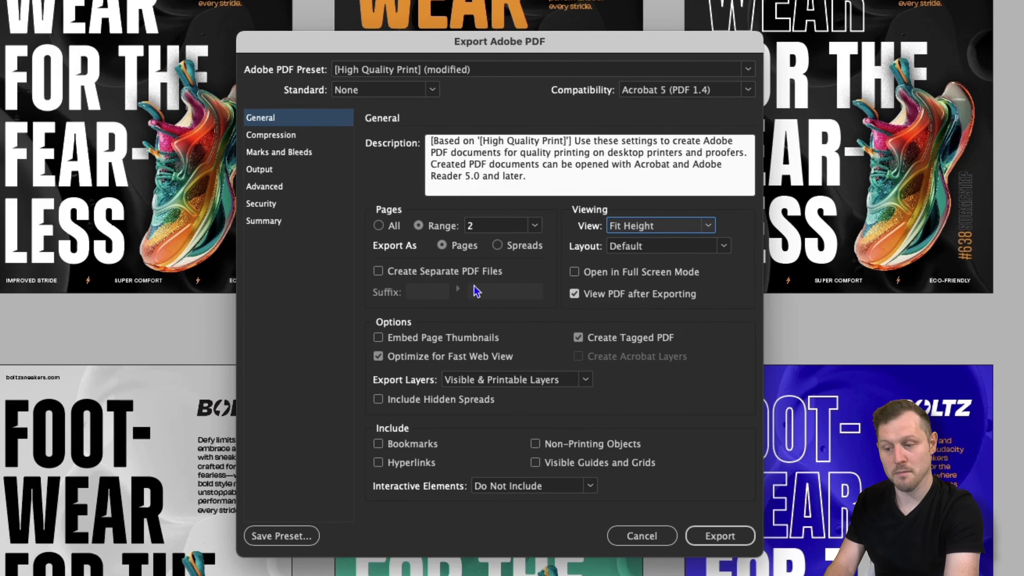
# Step: Include crop marks and the document bleed settings in the PDF, and export it
pyautogui.click(301, 158)
pyautogui.click(391, 178)
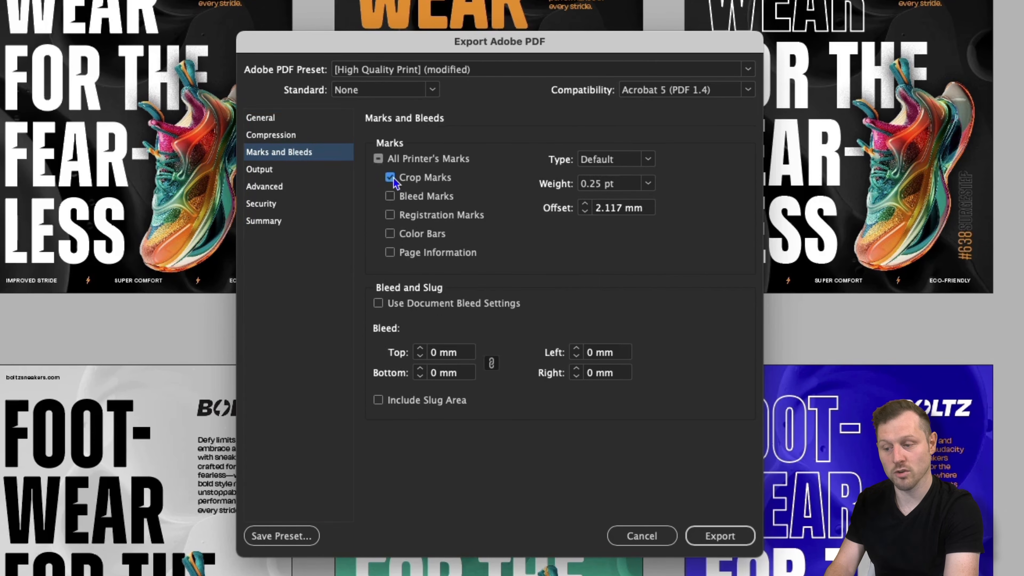
pyautogui.click(378, 303)
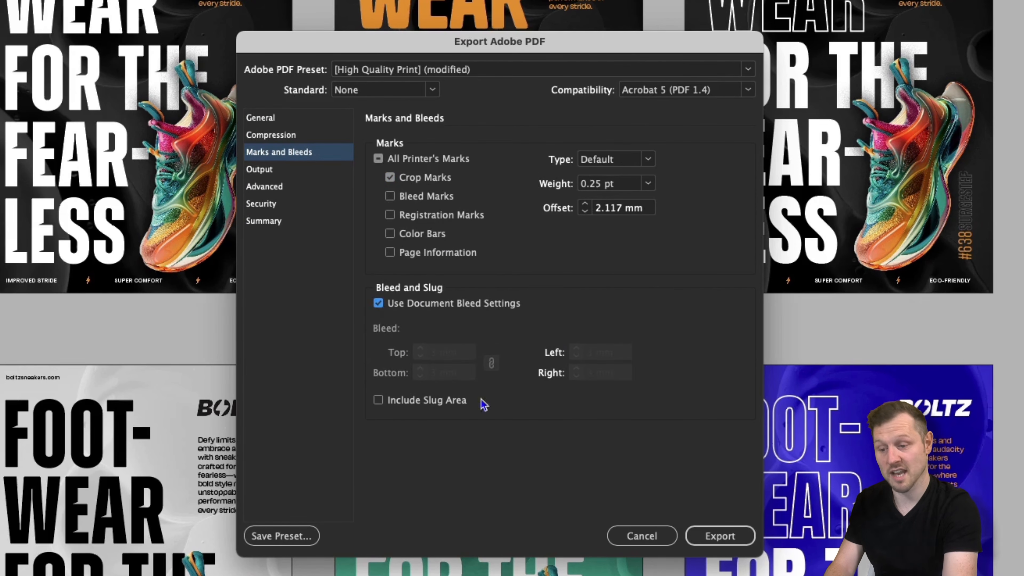
pyautogui.click(721, 536)
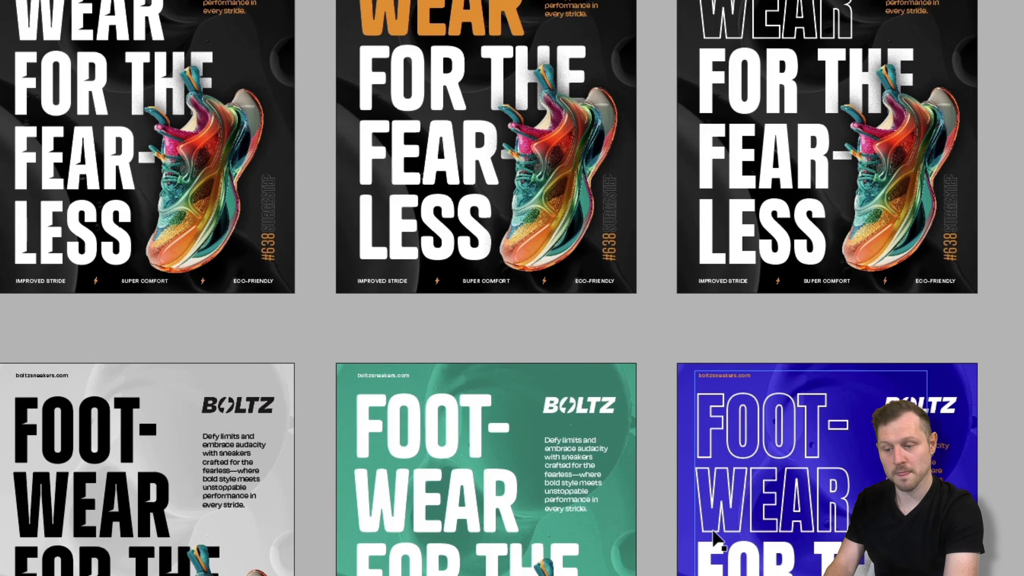